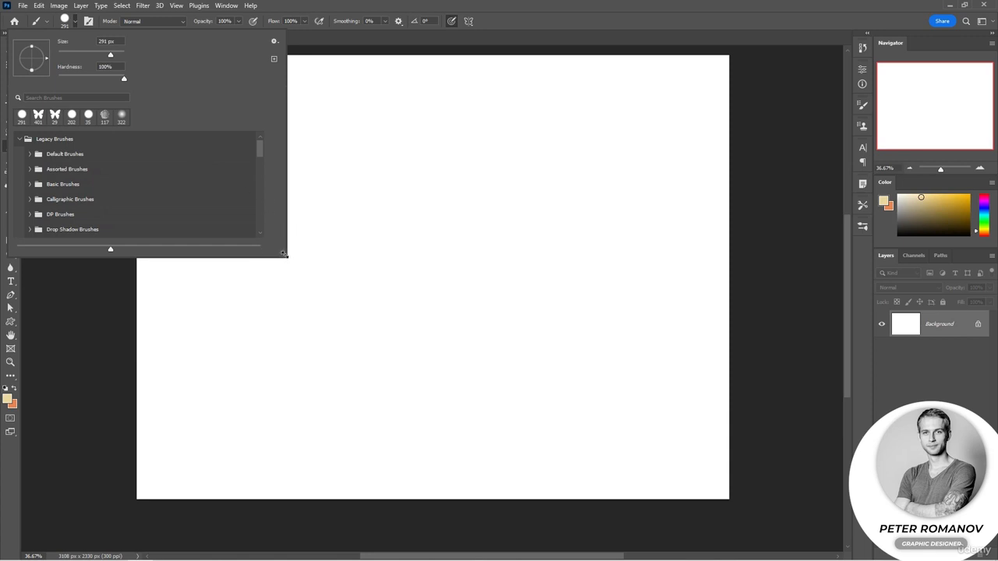
Enlarge the brush preset picker and increase the size of the brush previews in its list
{"action": "left_click_drag", "start_coordinate": [286, 254], "coordinate": [363, 324]}
{"action": "scroll", "coordinate": [178, 227], "scroll_direction": "down", "scroll_amount": 10}
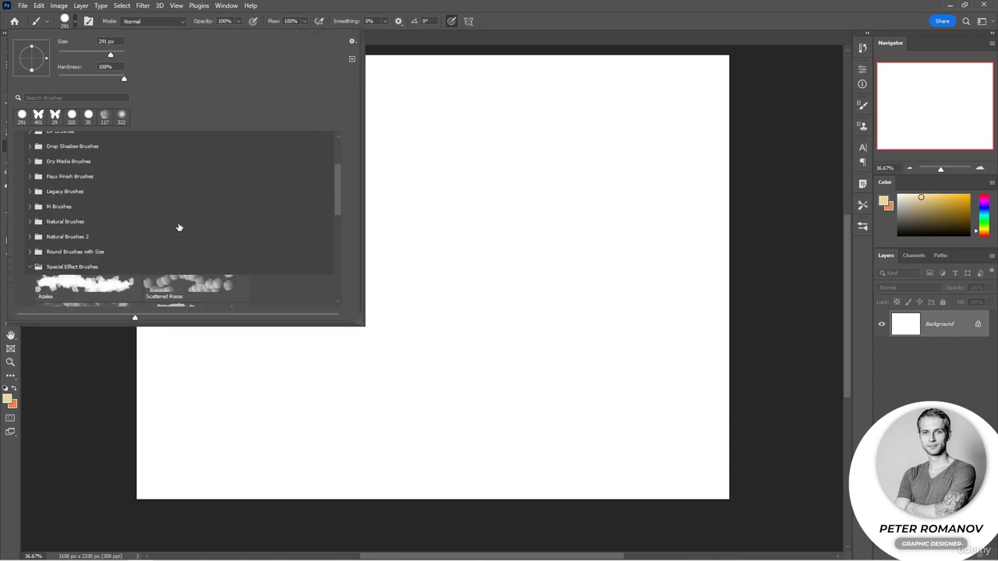
{"action": "scroll", "coordinate": [177, 226], "scroll_direction": "down", "scroll_amount": 2}
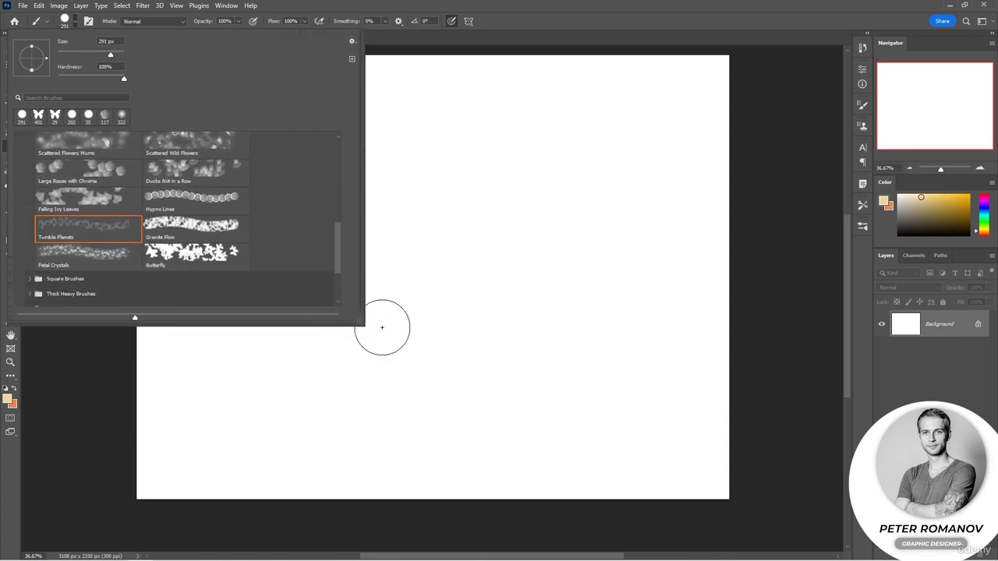
{"action": "mouse_move", "coordinate": [134, 318]}
{"action": "left_mouse_down"}
{"action": "mouse_move", "coordinate": [117, 320]}
{"action": "mouse_move", "coordinate": [326, 318]}
{"action": "left_mouse_up"}
{"action": "scroll", "coordinate": [209, 248], "scroll_direction": "up", "scroll_amount": 2}
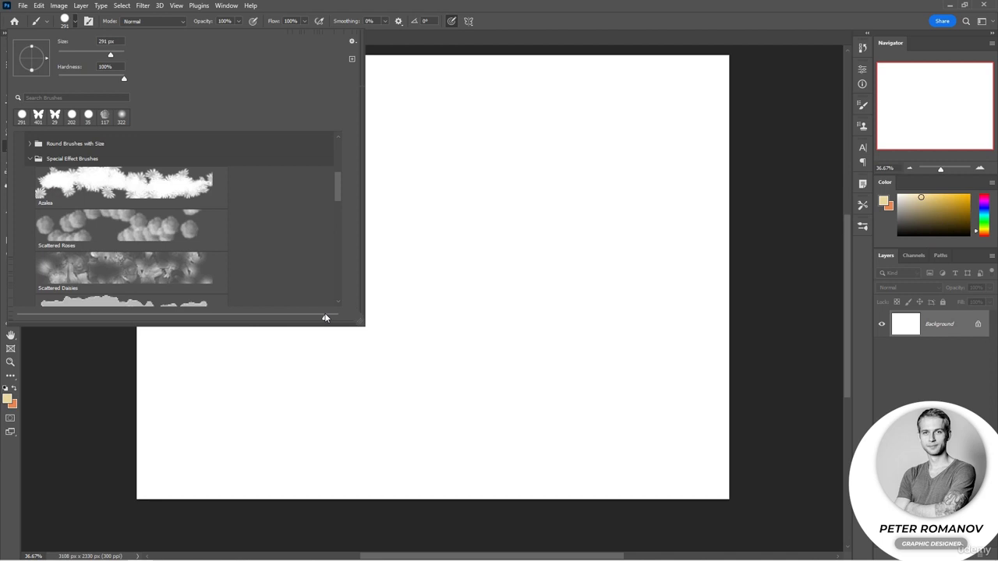
{"action": "scroll", "coordinate": [289, 226], "scroll_direction": "down", "scroll_amount": 2}
{"action": "scroll", "coordinate": [290, 232], "scroll_direction": "up", "scroll_amount": 1}
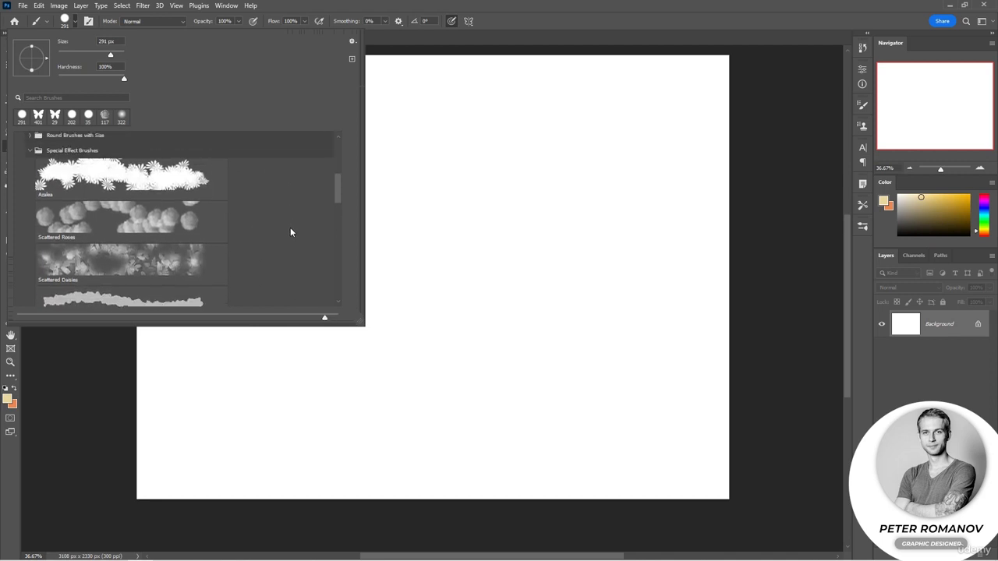
{"action": "scroll", "coordinate": [291, 231], "scroll_direction": "up", "scroll_amount": 2}
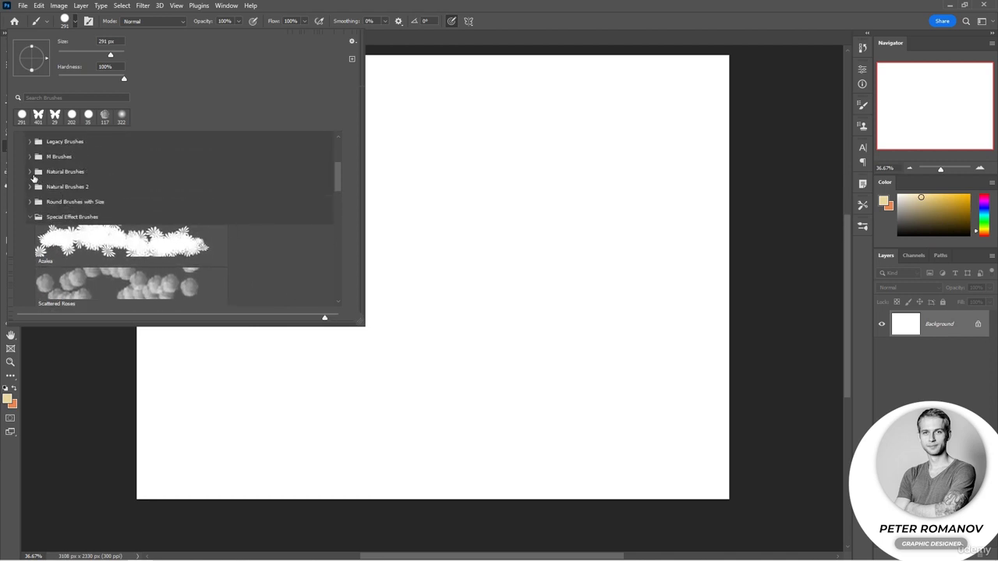
Look through the Natural Brushes, M Brushes and Default Brushes groups within Legacy Brushes, leaving each group collapsed
{"action": "left_click", "coordinate": [32, 171]}
{"action": "left_click", "coordinate": [31, 171]}
{"action": "left_click", "coordinate": [31, 157]}
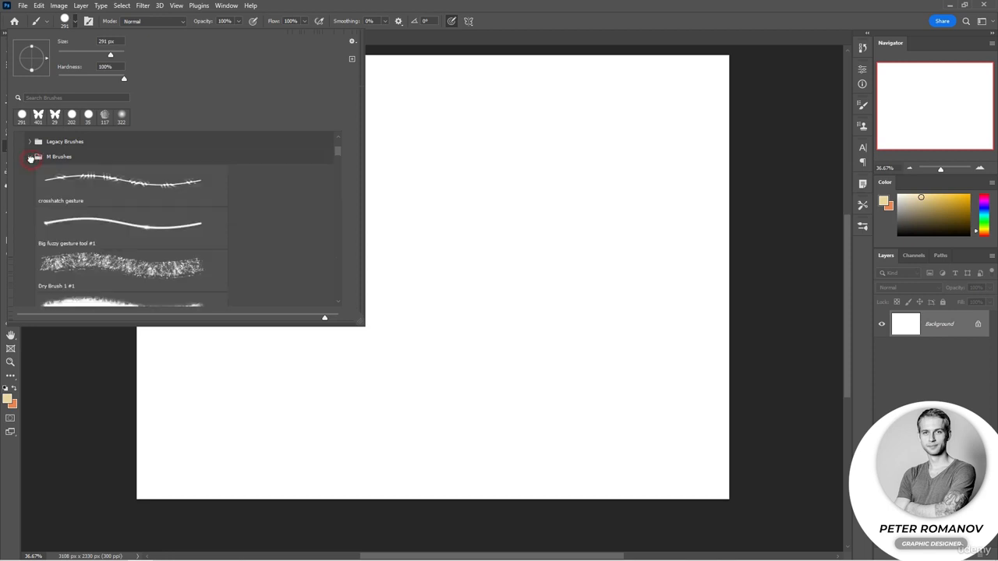
{"action": "scroll", "coordinate": [223, 227], "scroll_direction": "down", "scroll_amount": 2}
{"action": "scroll", "coordinate": [222, 228], "scroll_direction": "up", "scroll_amount": 2}
{"action": "scroll", "coordinate": [223, 228], "scroll_direction": "up", "scroll_amount": 1}
{"action": "left_click", "coordinate": [31, 166]}
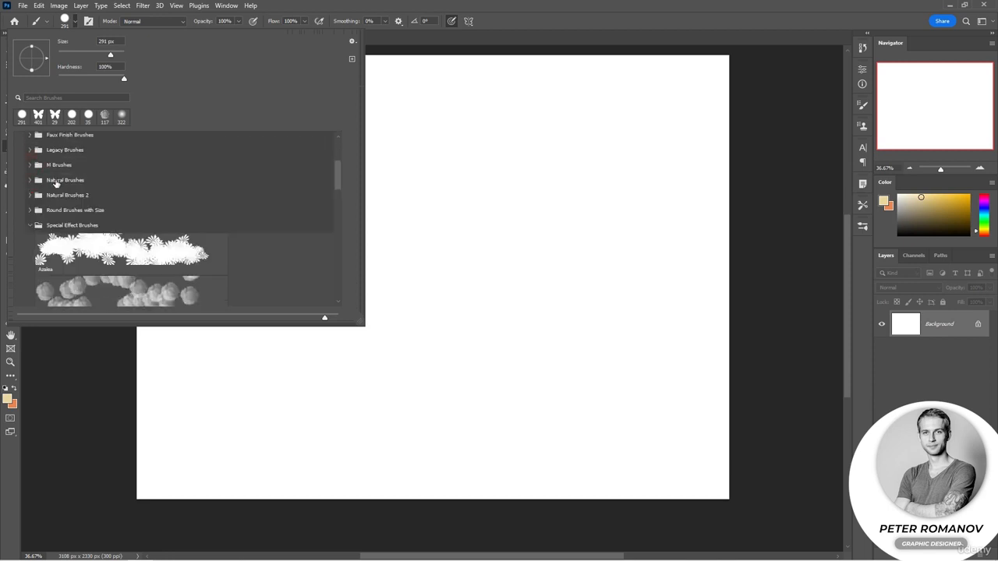
{"action": "scroll", "coordinate": [228, 223], "scroll_direction": "down", "scroll_amount": 2}
{"action": "scroll", "coordinate": [227, 220], "scroll_direction": "up", "scroll_amount": 1}
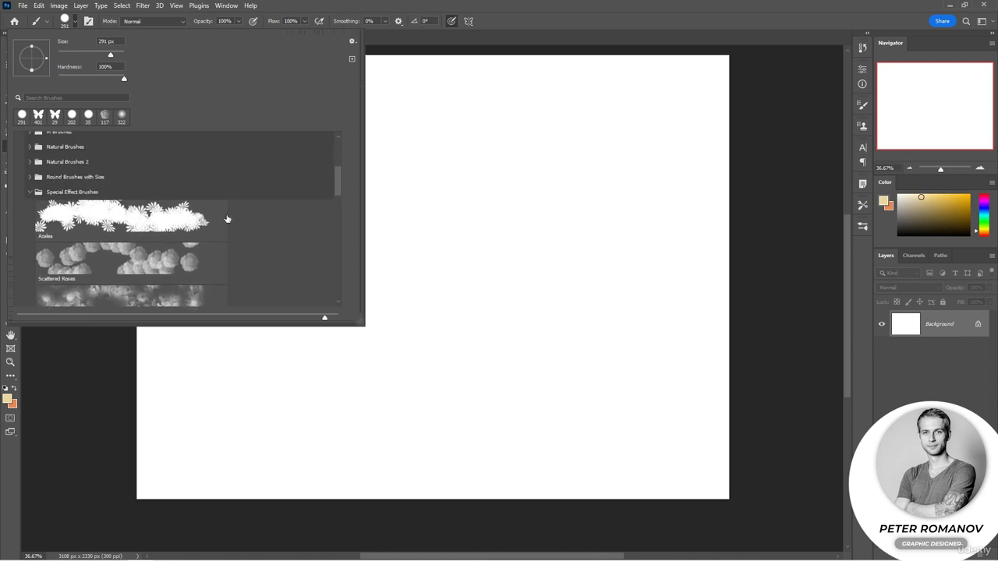
{"action": "left_click", "coordinate": [352, 41]}
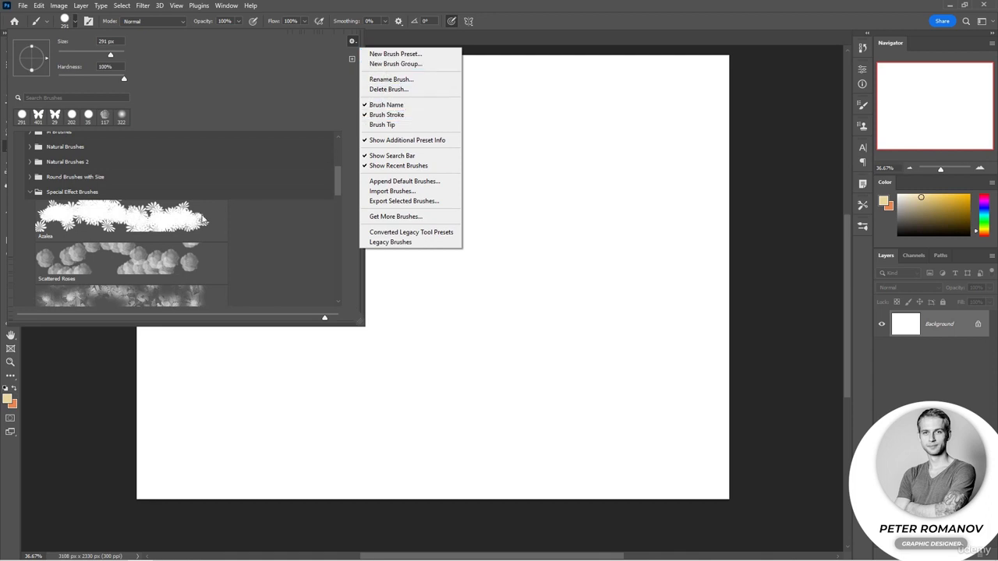
{"action": "left_click", "coordinate": [337, 189]}
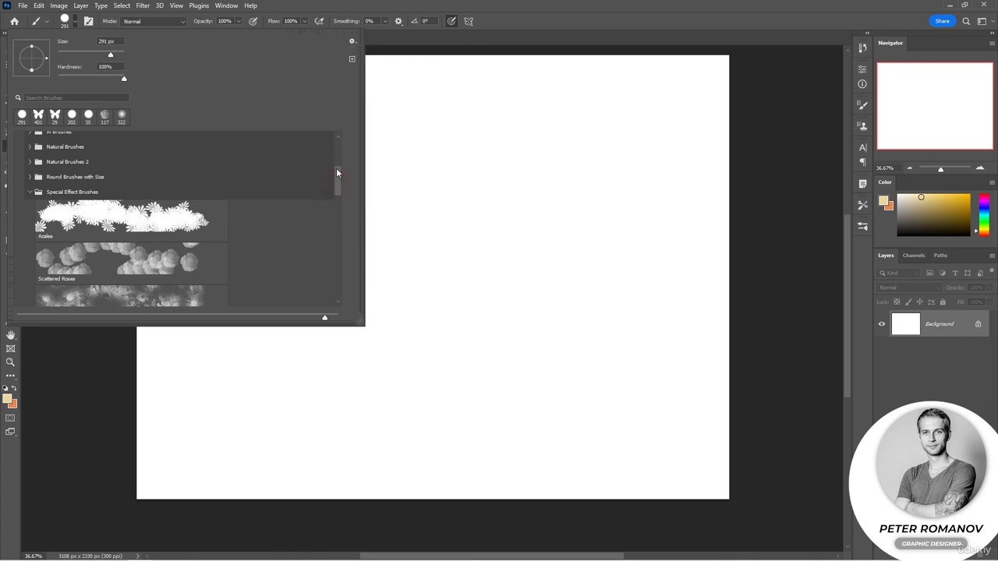
{"action": "left_click_drag", "start_coordinate": [337, 190], "coordinate": [330, 154]}
{"action": "left_click", "coordinate": [29, 153]}
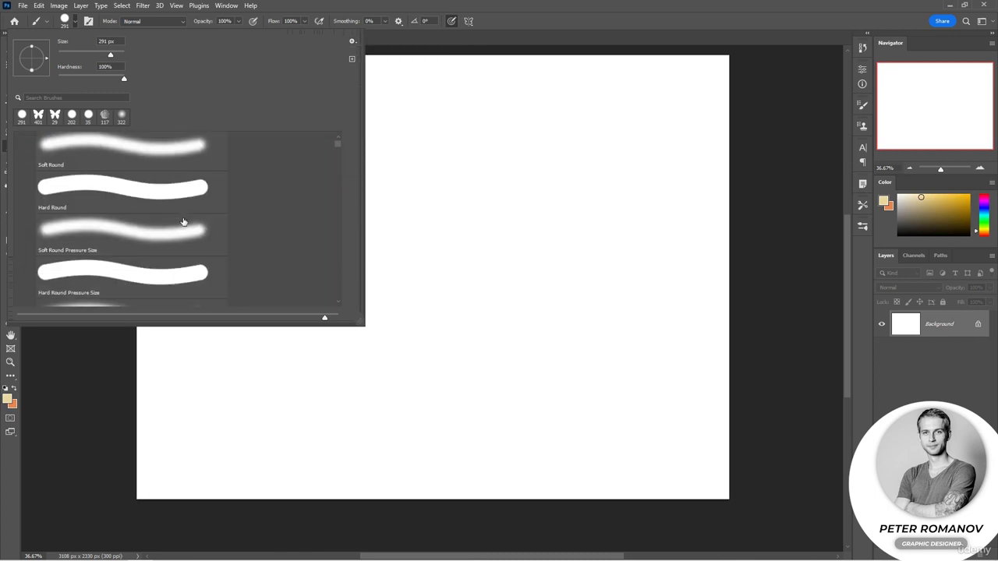
{"action": "left_click", "coordinate": [30, 155]}
Paint a winding trail of flowers across the canvas with the Azalea brush from Special Effect Brushes, sized to 202 px
{"action": "scroll", "coordinate": [87, 195], "scroll_direction": "down", "scroll_amount": 5}
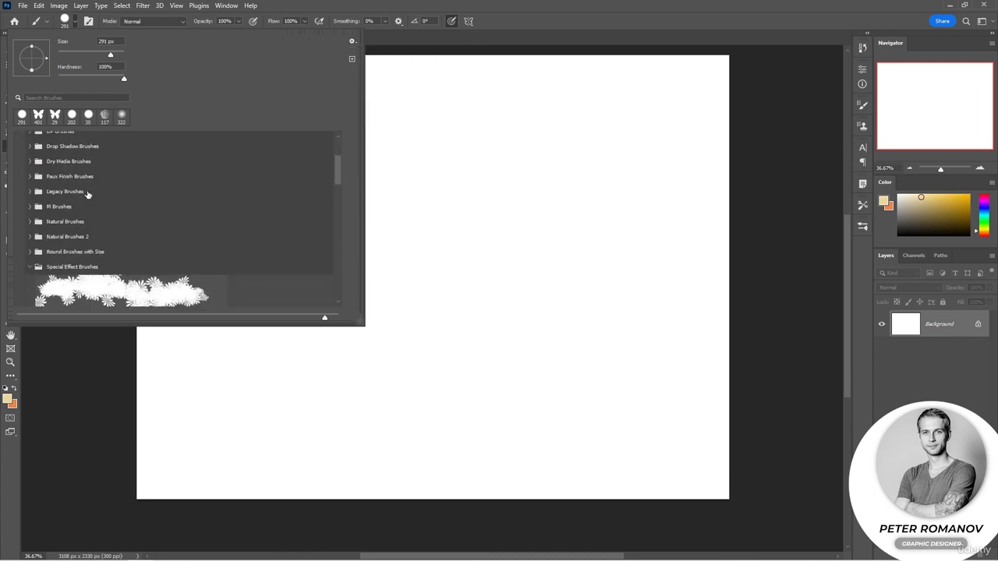
{"action": "left_click", "coordinate": [134, 172]}
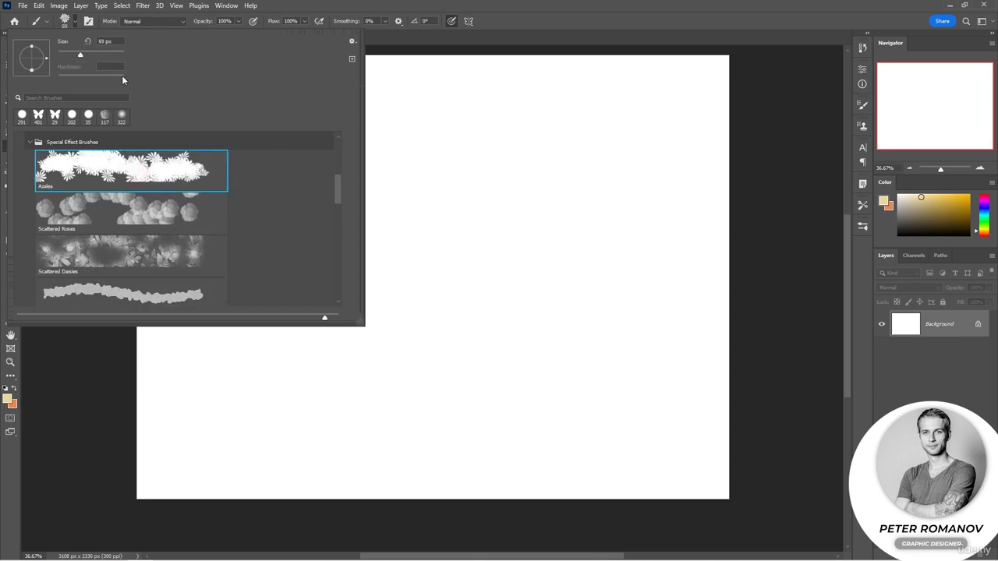
{"action": "left_click", "coordinate": [107, 55]}
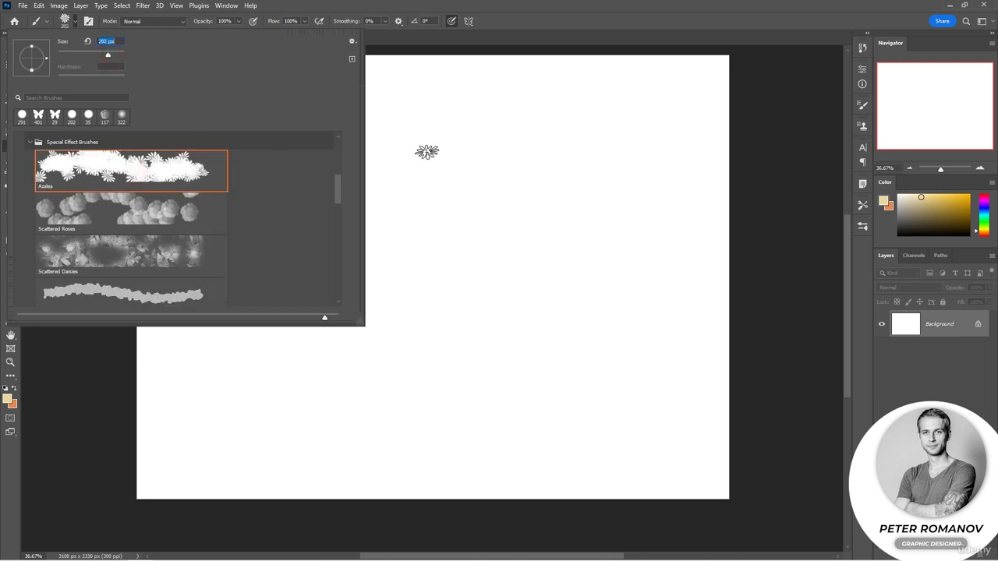
{"action": "left_click", "coordinate": [411, 147]}
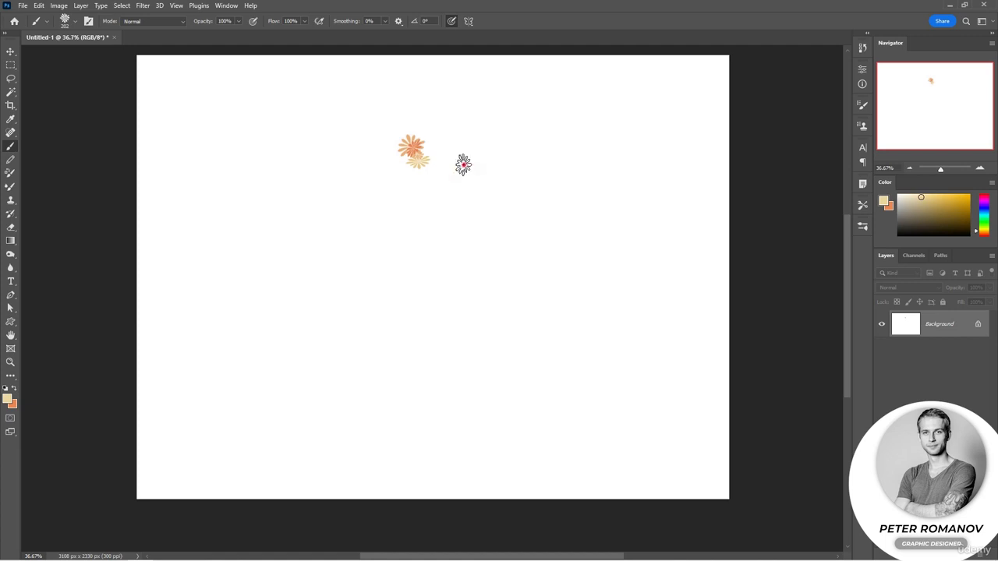
{"action": "mouse_move", "coordinate": [463, 164]}
{"action": "left_mouse_down"}
{"action": "mouse_move", "coordinate": [497, 179]}
{"action": "mouse_move", "coordinate": [537, 252]}
{"action": "mouse_move", "coordinate": [472, 334]}
{"action": "mouse_move", "coordinate": [389, 338]}
{"action": "mouse_move", "coordinate": [359, 320]}
{"action": "mouse_move", "coordinate": [320, 228]}
{"action": "mouse_move", "coordinate": [268, 181]}
{"action": "mouse_move", "coordinate": [245, 181]}
{"action": "mouse_move", "coordinate": [204, 225]}
{"action": "mouse_move", "coordinate": [198, 277]}
{"action": "mouse_move", "coordinate": [263, 338]}
{"action": "mouse_move", "coordinate": [273, 374]}
{"action": "mouse_move", "coordinate": [326, 404]}
{"action": "mouse_move", "coordinate": [374, 400]}
{"action": "left_mouse_up"}
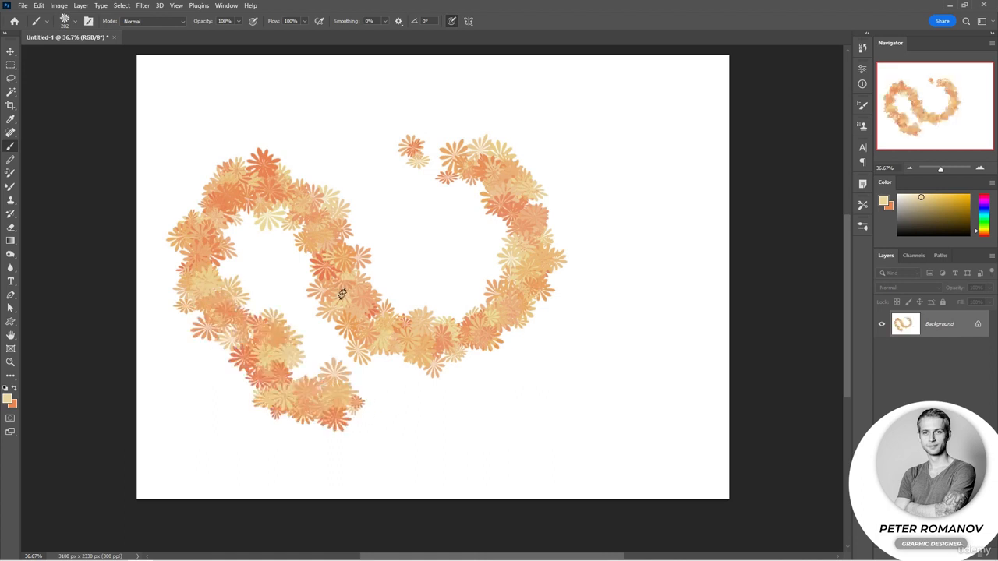
Turn off the Brush Stroke previews in the brush preset list and show the Brush Tip thumbnails with the names
{"action": "left_click", "coordinate": [75, 21]}
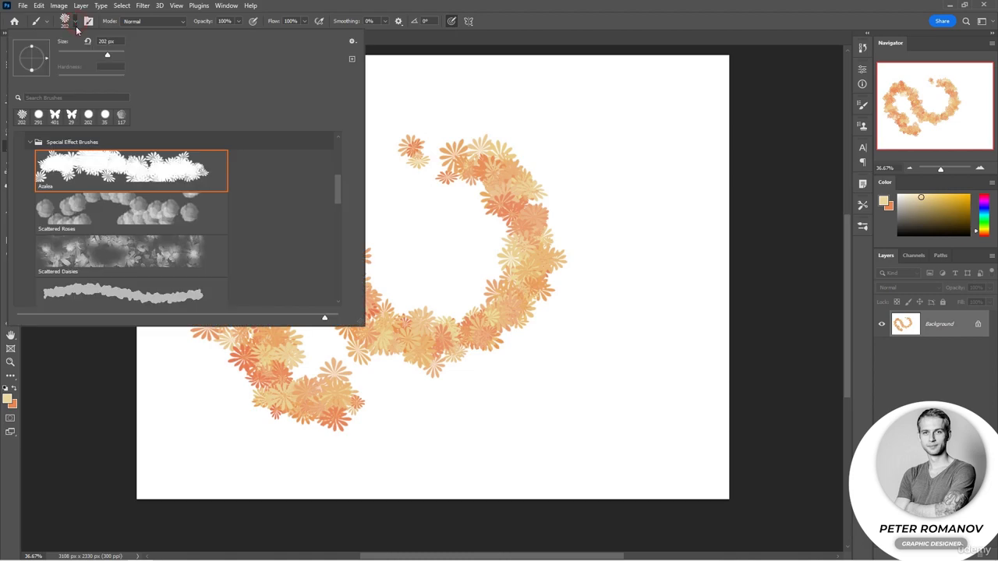
{"action": "left_click", "coordinate": [351, 41]}
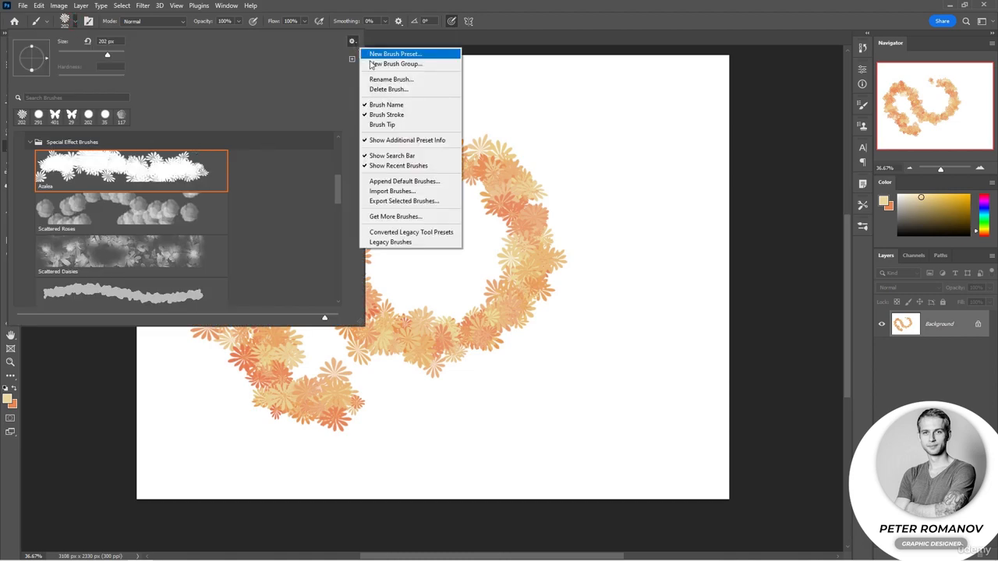
{"action": "left_click", "coordinate": [387, 115]}
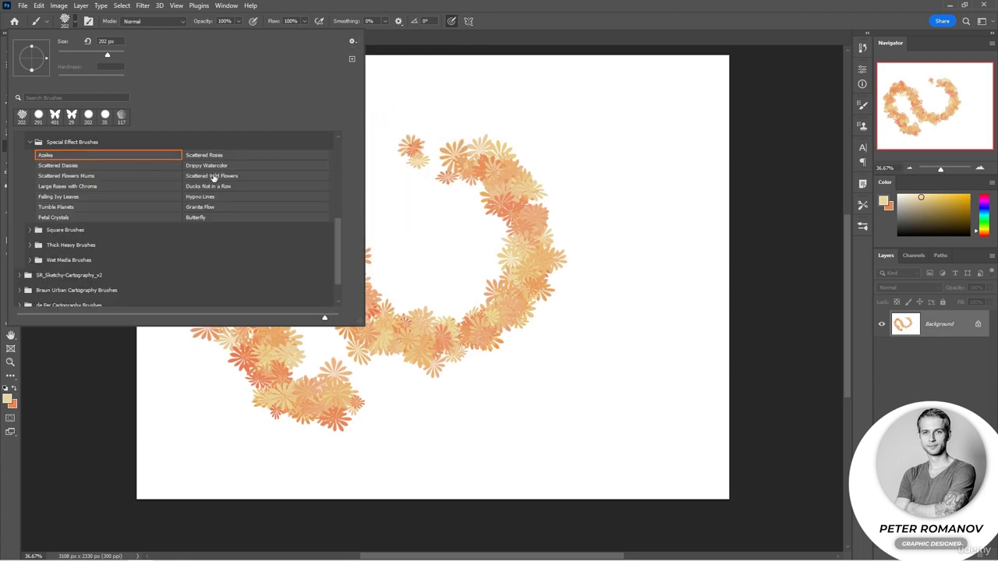
{"action": "left_click", "coordinate": [351, 41]}
{"action": "left_click", "coordinate": [368, 124]}
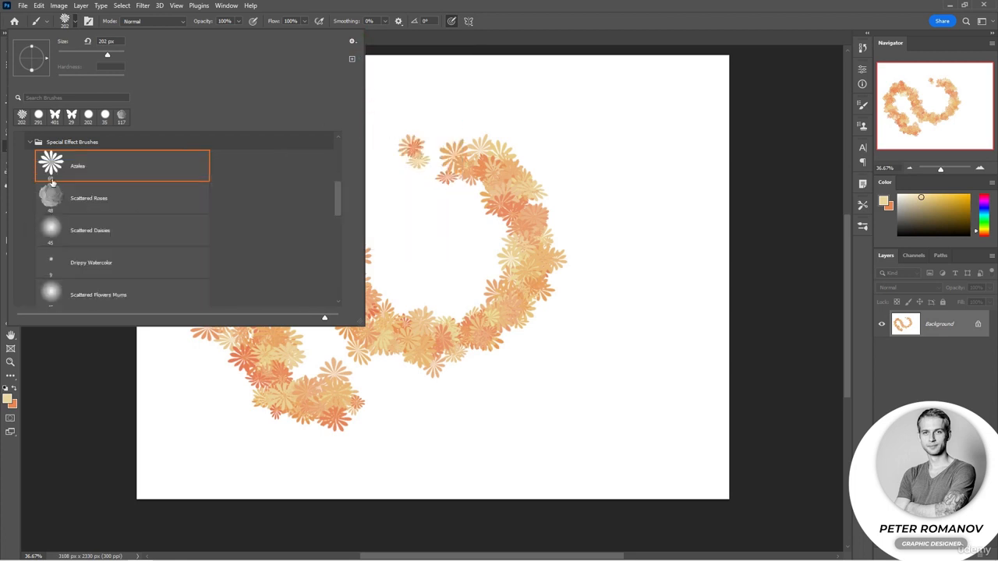
Enlarge the brush thumbnails slightly and look through the tips in the Special Effect Brushes group
{"action": "scroll", "coordinate": [138, 250], "scroll_direction": "down", "scroll_amount": 6}
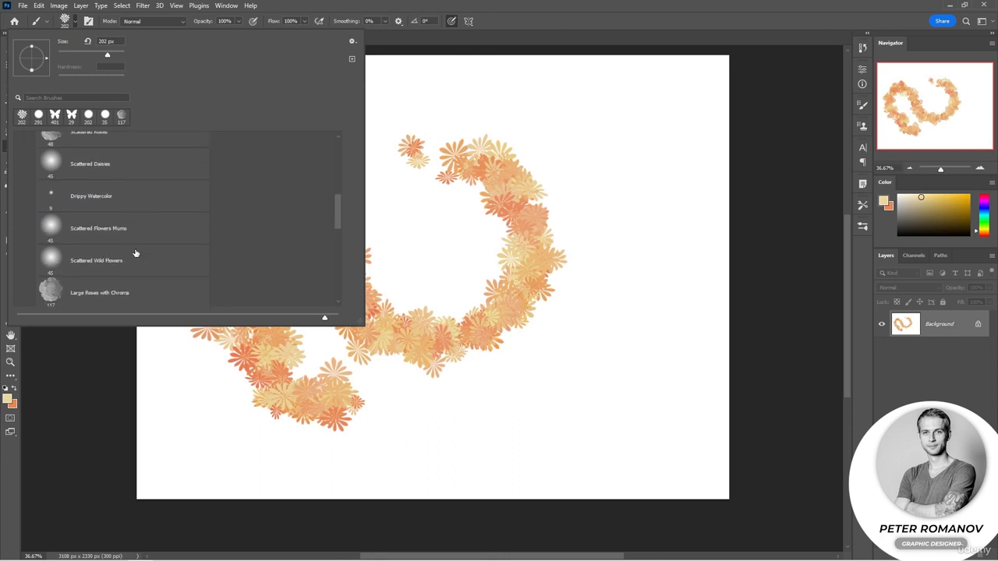
{"action": "scroll", "coordinate": [136, 254], "scroll_direction": "down", "scroll_amount": 1}
{"action": "scroll", "coordinate": [135, 254], "scroll_direction": "up", "scroll_amount": 2}
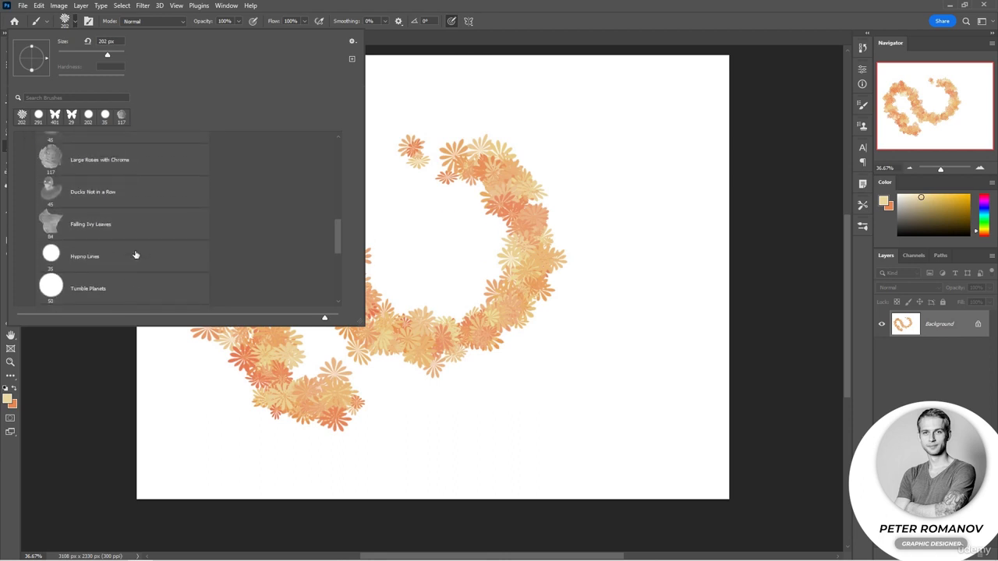
{"action": "left_click", "coordinate": [325, 320]}
{"action": "left_click_drag", "start_coordinate": [325, 320], "coordinate": [334, 320]}
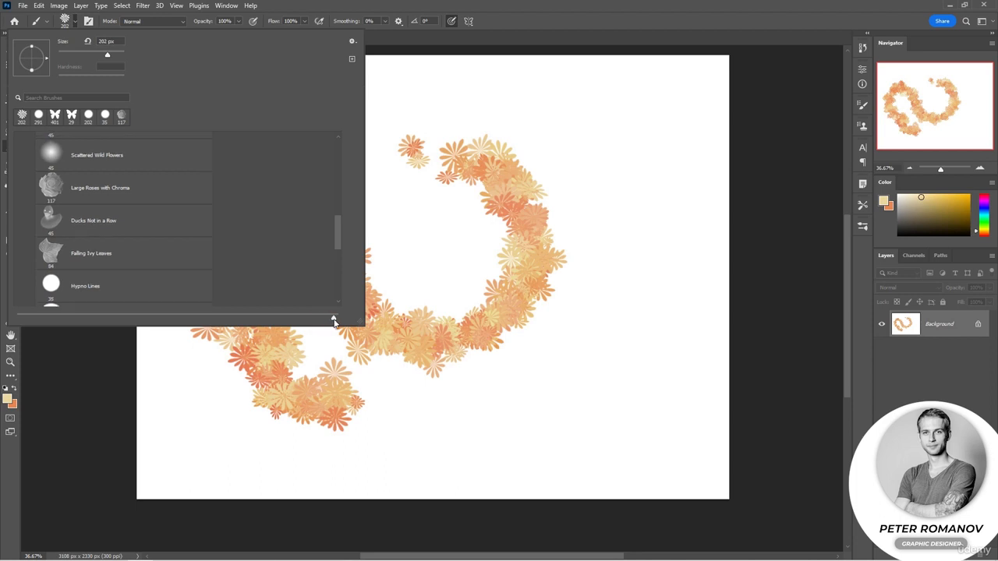
{"action": "scroll", "coordinate": [236, 227], "scroll_direction": "down", "scroll_amount": 2}
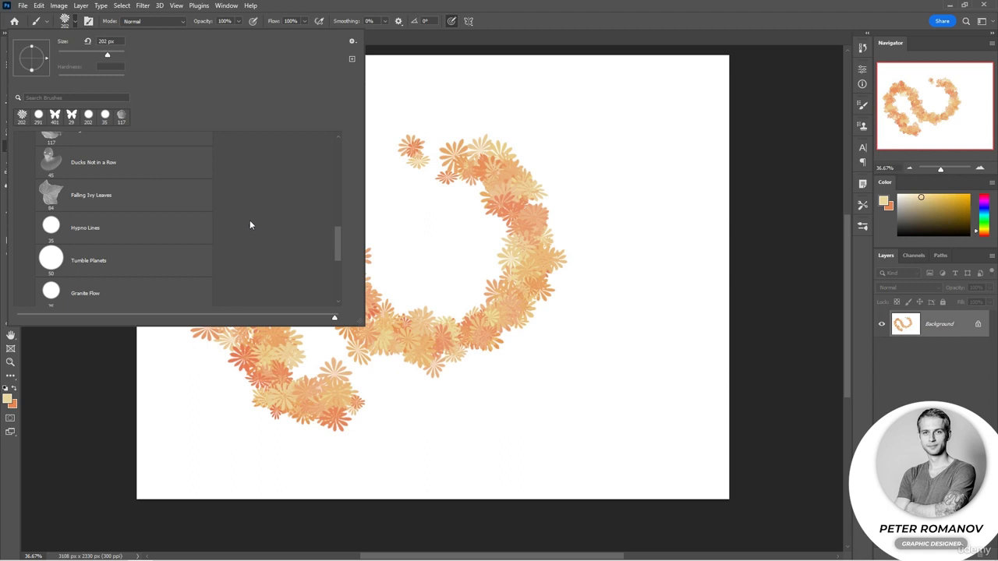
{"action": "scroll", "coordinate": [254, 230], "scroll_direction": "up", "scroll_amount": 5}
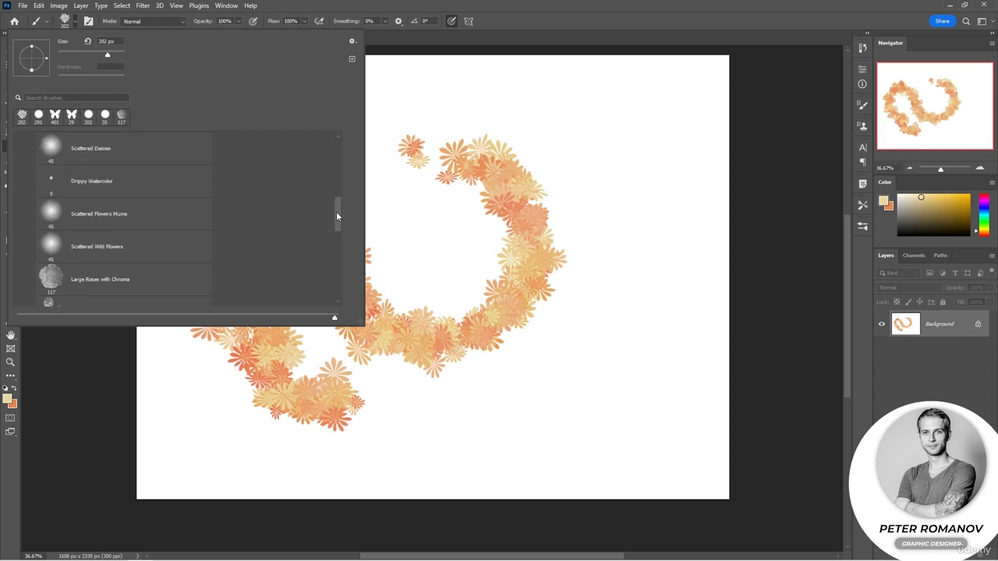
{"action": "mouse_move", "coordinate": [336, 212]}
{"action": "left_mouse_down"}
{"action": "mouse_move", "coordinate": [336, 187]}
{"action": "mouse_move", "coordinate": [328, 214]}
{"action": "left_mouse_up"}
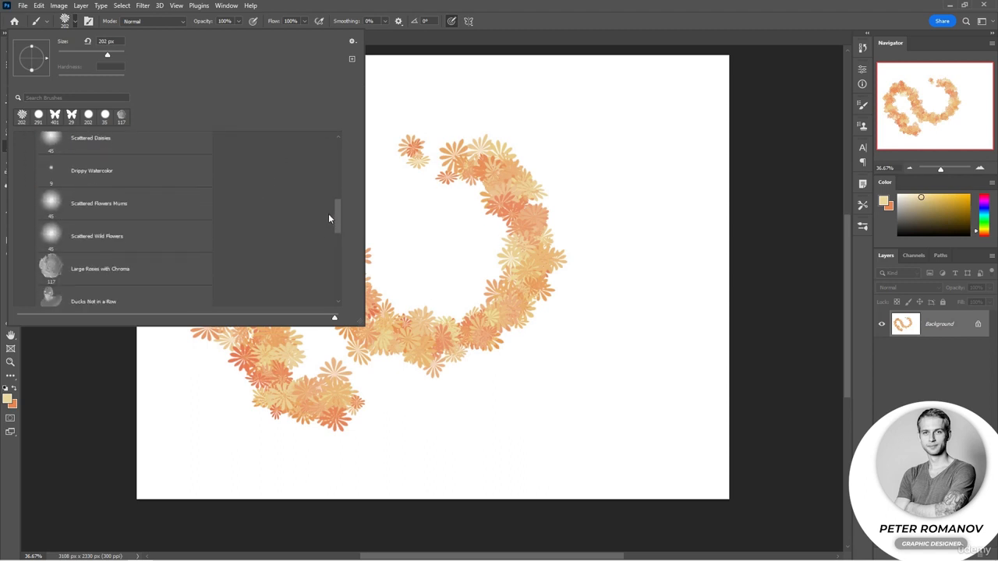
Turn the Brush Stroke previews back on so each preset shows its name, tip and stroke
{"action": "left_click", "coordinate": [352, 42]}
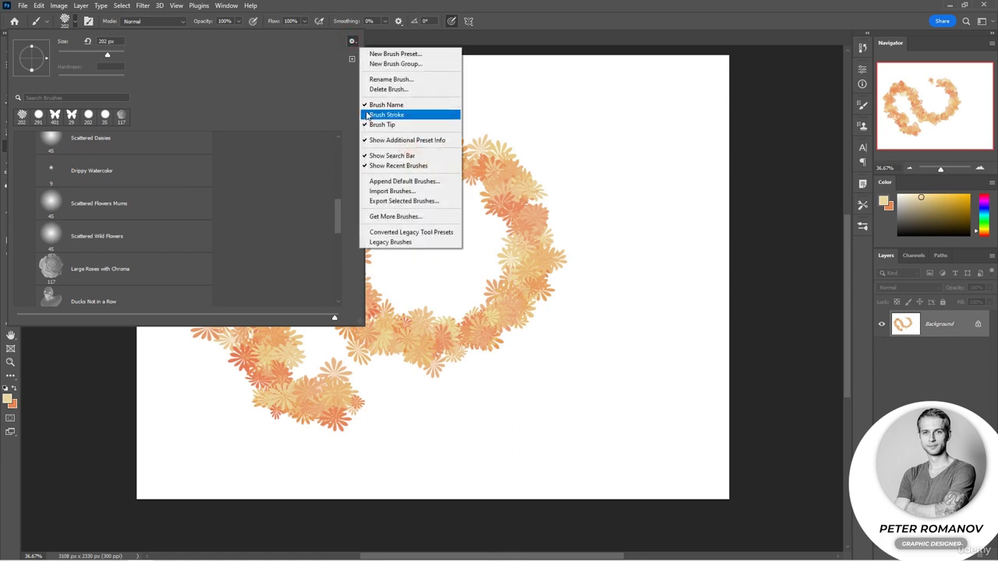
{"action": "left_click", "coordinate": [367, 113]}
{"action": "scroll", "coordinate": [241, 248], "scroll_direction": "up", "scroll_amount": 3}
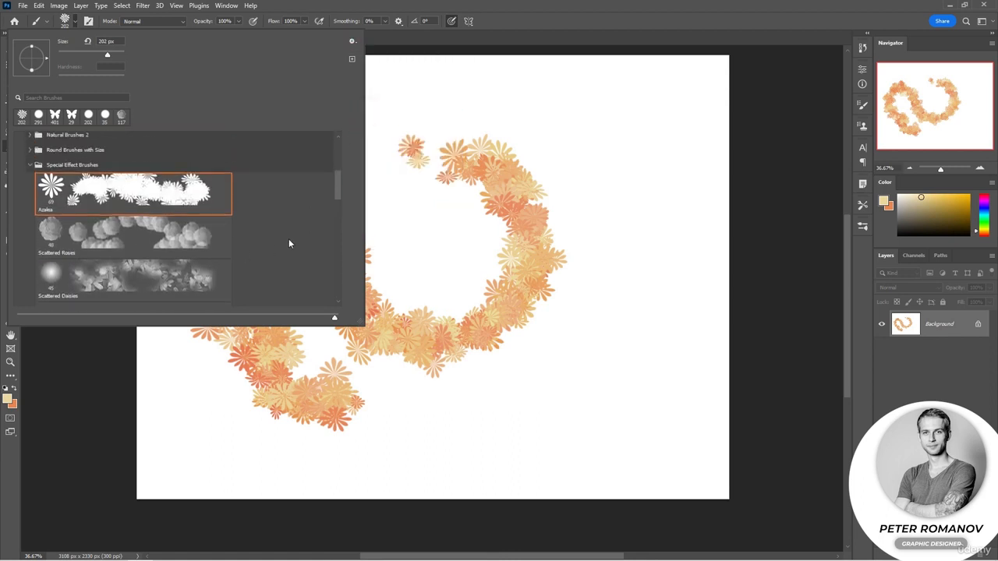
Restore the Legacy Brushes set to the list of brush presets
{"action": "left_click", "coordinate": [351, 41]}
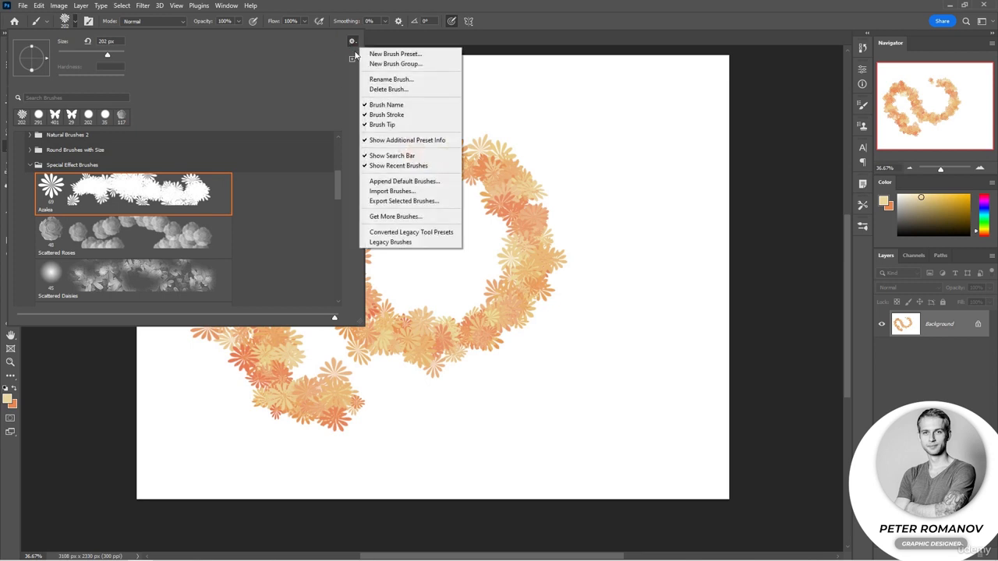
{"action": "left_click", "coordinate": [427, 245]}
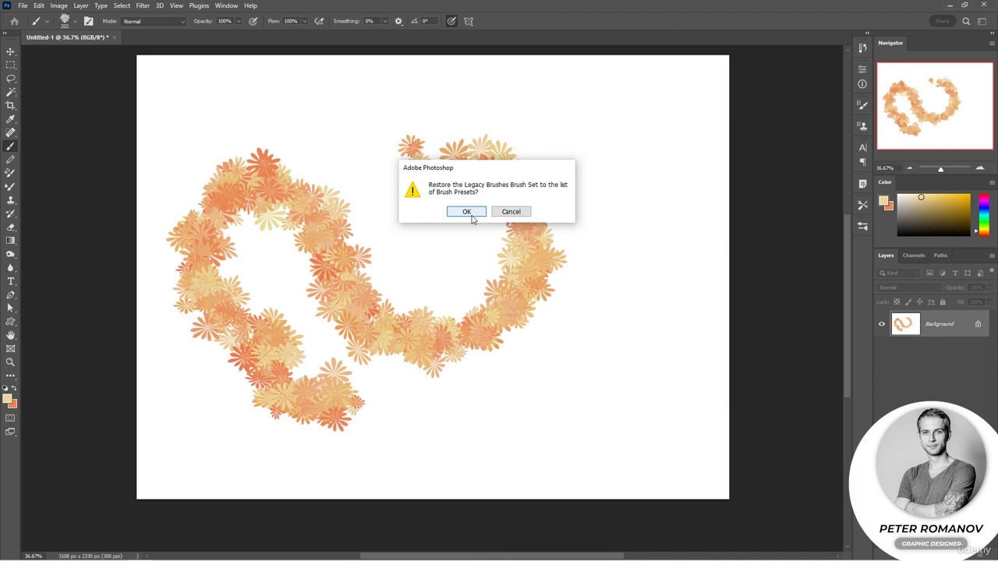
{"action": "left_click", "coordinate": [467, 213]}
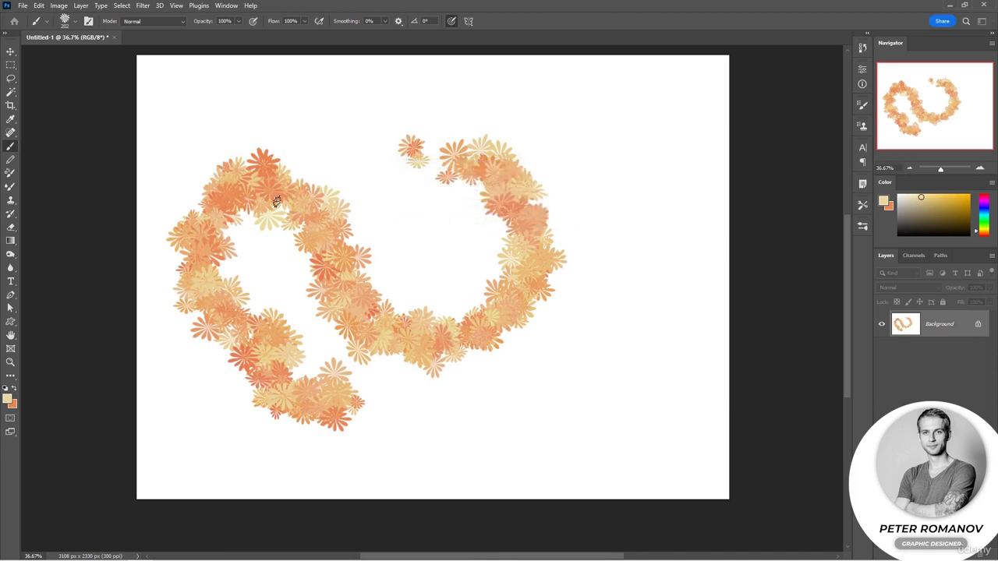
Collapse the Special Effect Brushes group and look through the folders of the newly added legacy brush set
{"action": "left_click", "coordinate": [76, 23]}
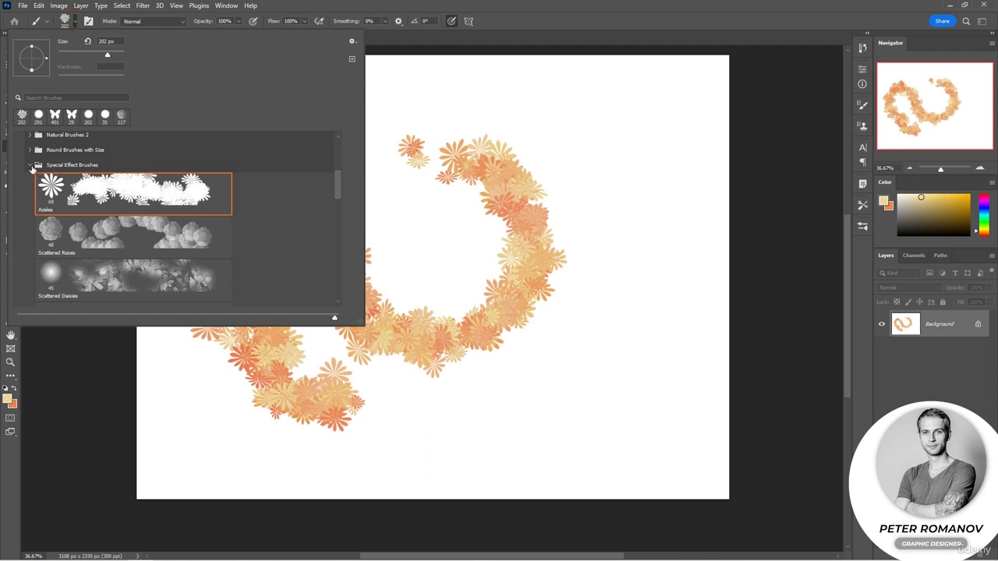
{"action": "left_click", "coordinate": [30, 165]}
{"action": "scroll", "coordinate": [210, 239], "scroll_direction": "up", "scroll_amount": 8}
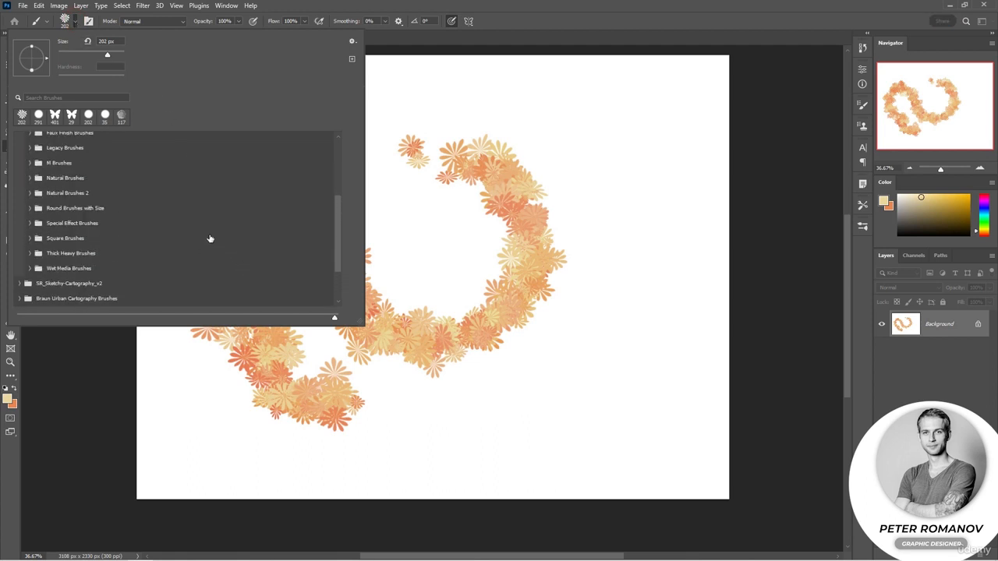
{"action": "left_click_drag", "start_coordinate": [337, 187], "coordinate": [322, 278]}
{"action": "scroll", "coordinate": [26, 291], "scroll_direction": "up", "scroll_amount": 3}
{"action": "scroll", "coordinate": [164, 249], "scroll_direction": "down", "scroll_amount": 5}
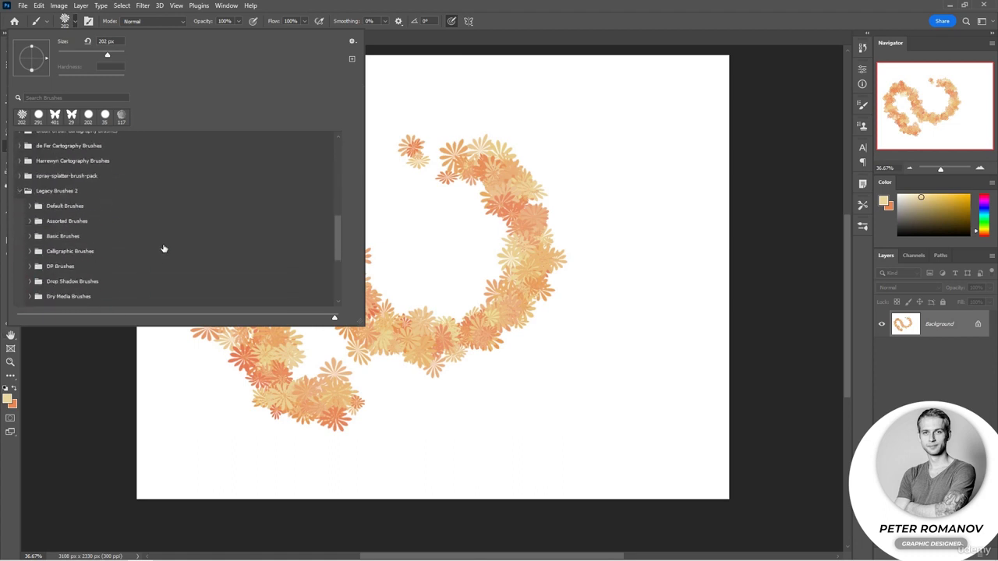
{"action": "scroll", "coordinate": [62, 281], "scroll_direction": "down", "scroll_amount": 2}
{"action": "scroll", "coordinate": [66, 277], "scroll_direction": "down", "scroll_amount": 3}
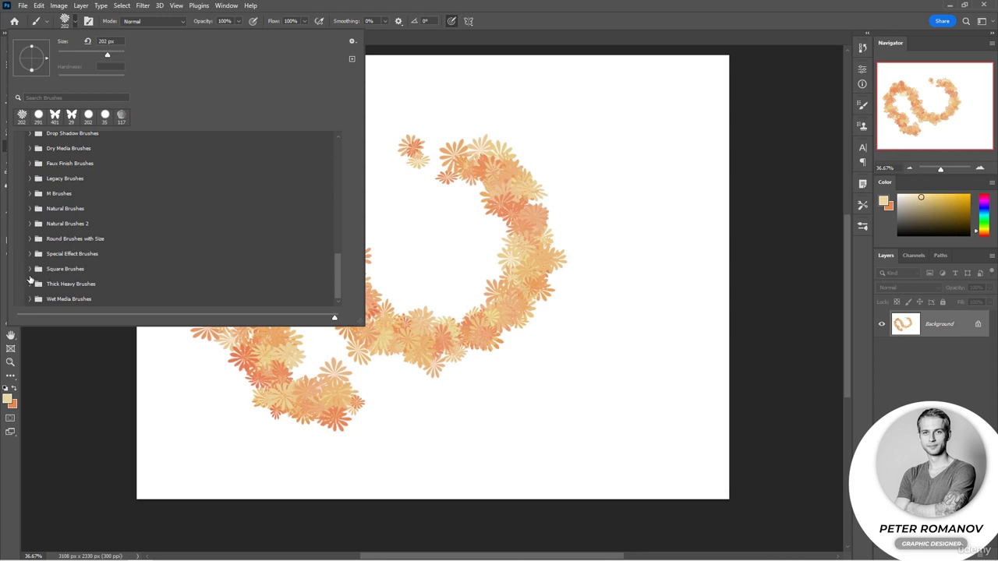
Examine the stroke previews in the Natural Brushes folder of the legacy set and collapse the folder
{"action": "left_click", "coordinate": [29, 208]}
{"action": "scroll", "coordinate": [61, 233], "scroll_direction": "down", "scroll_amount": 2}
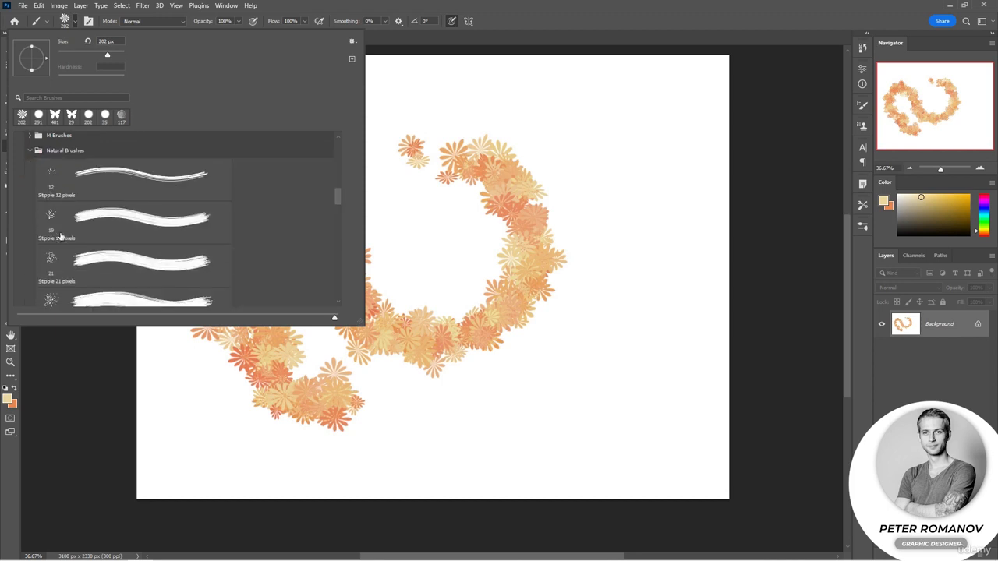
{"action": "scroll", "coordinate": [31, 179], "scroll_direction": "up", "scroll_amount": 3}
{"action": "left_click", "coordinate": [30, 179]}
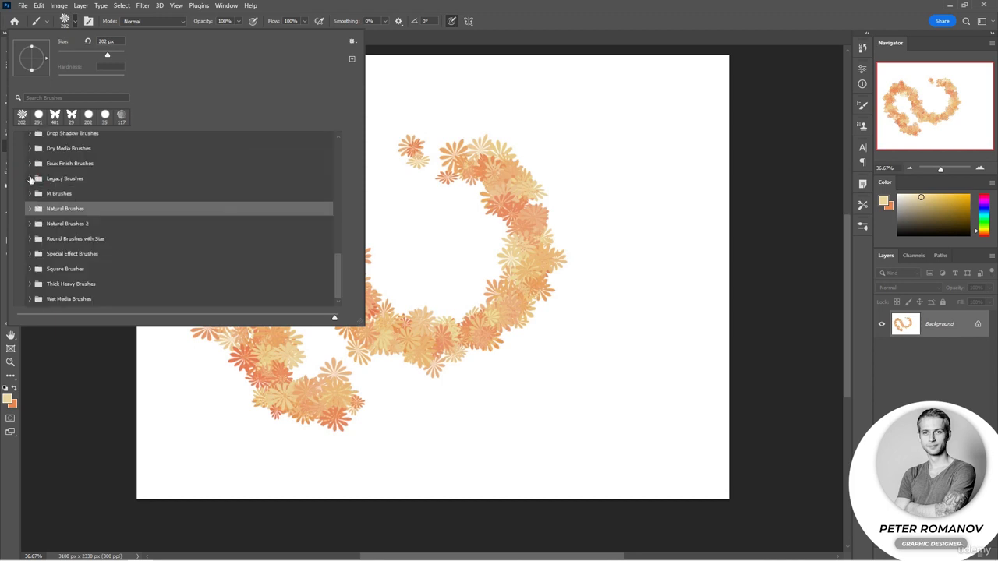
{"action": "left_click", "coordinate": [29, 193]}
{"action": "left_click", "coordinate": [29, 162]}
Look through all stroke previews in the legacy set's Special Effect Brushes folder and collapse it
{"action": "left_click", "coordinate": [30, 253]}
{"action": "scroll", "coordinate": [191, 243], "scroll_direction": "down", "scroll_amount": 5}
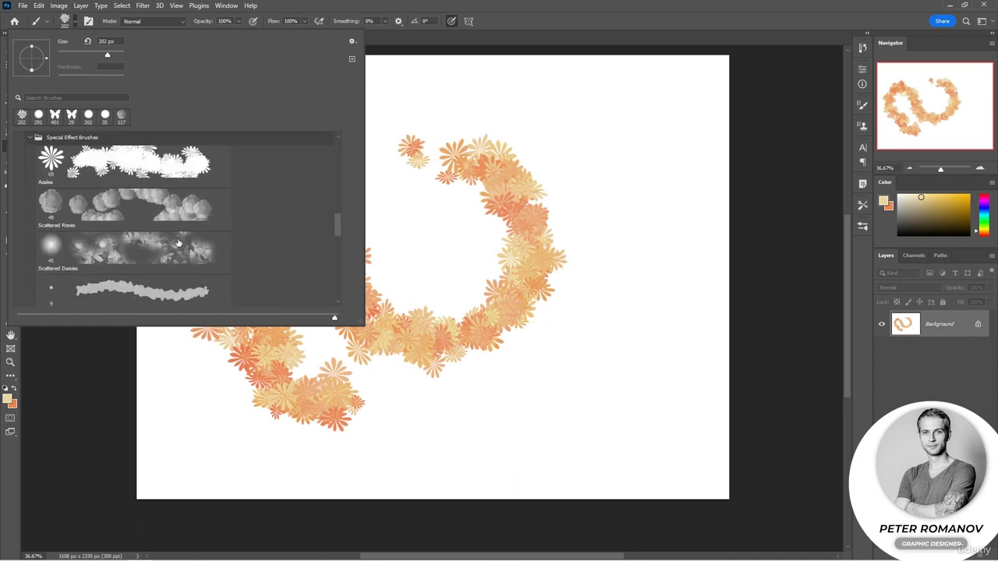
{"action": "scroll", "coordinate": [190, 243], "scroll_direction": "down", "scroll_amount": 8}
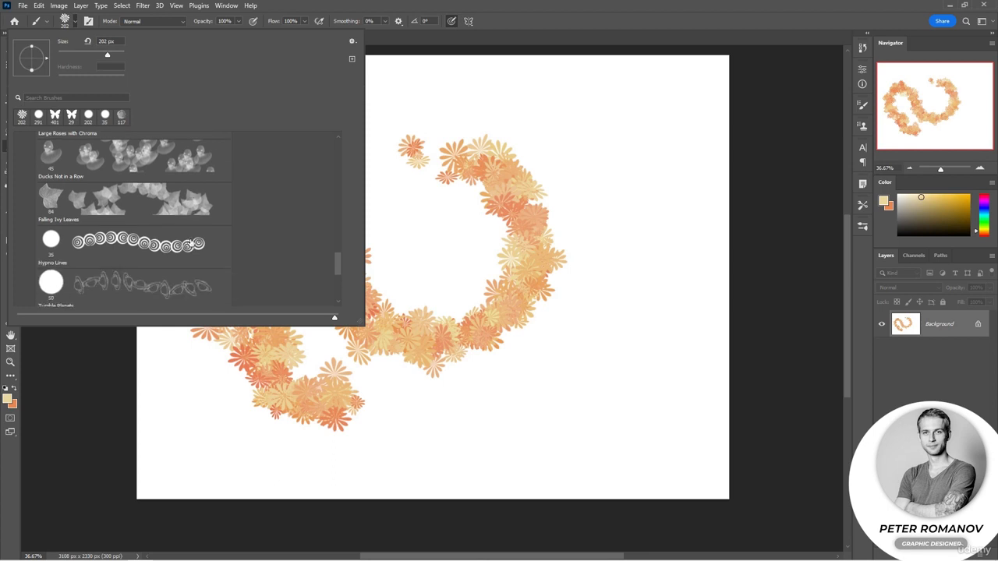
{"action": "scroll", "coordinate": [190, 243], "scroll_direction": "down", "scroll_amount": 3}
{"action": "scroll", "coordinate": [190, 246], "scroll_direction": "up", "scroll_amount": 5}
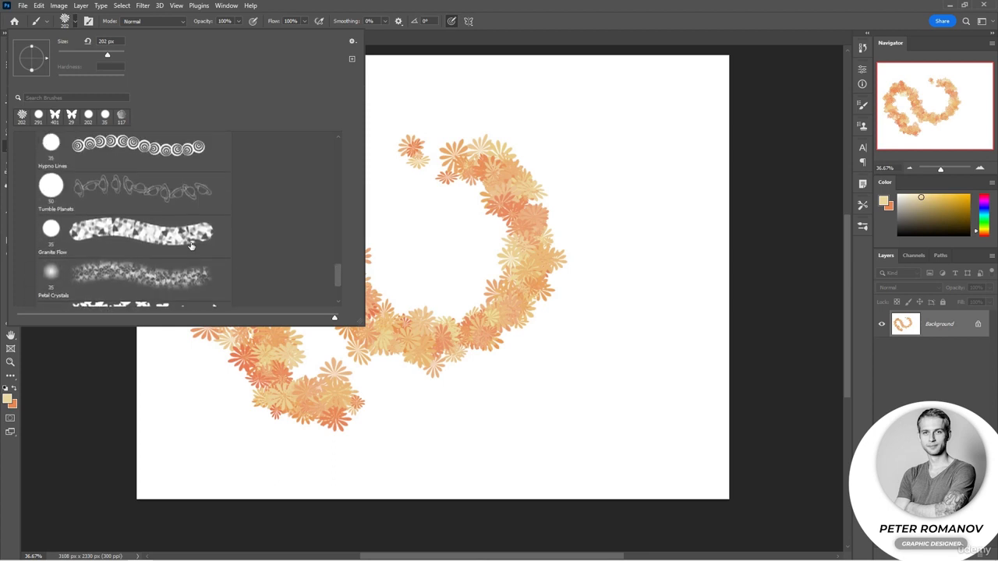
{"action": "scroll", "coordinate": [190, 247], "scroll_direction": "up", "scroll_amount": 4}
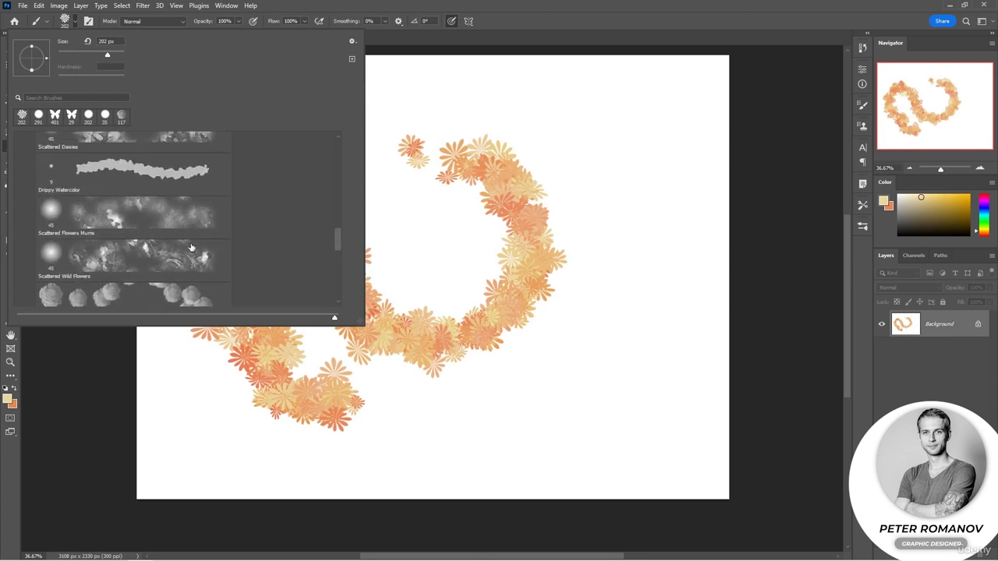
{"action": "scroll", "coordinate": [191, 247], "scroll_direction": "up", "scroll_amount": 3}
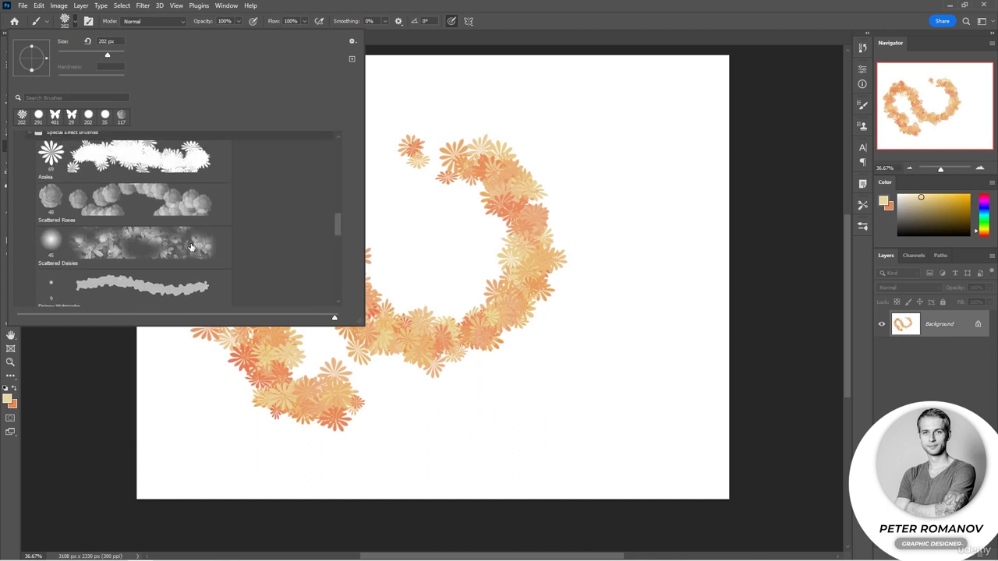
{"action": "scroll", "coordinate": [191, 248], "scroll_direction": "up", "scroll_amount": 1}
{"action": "scroll", "coordinate": [191, 247], "scroll_direction": "up", "scroll_amount": 1}
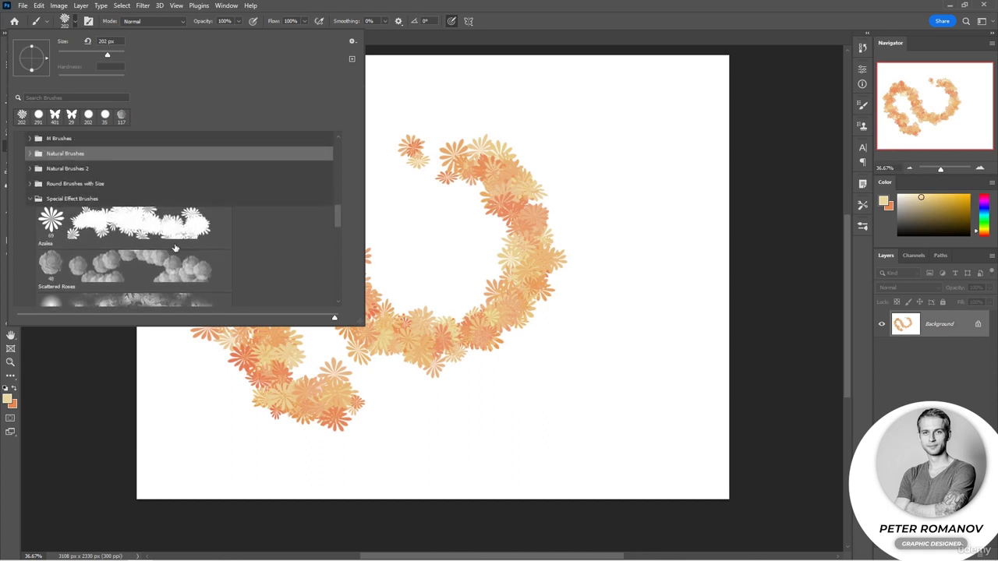
{"action": "left_click", "coordinate": [30, 202]}
Collapse the Legacy Brushes 2 set and check the folders of the other legacy set down to Wet Media Brushes
{"action": "scroll", "coordinate": [35, 200], "scroll_direction": "up", "scroll_amount": 8}
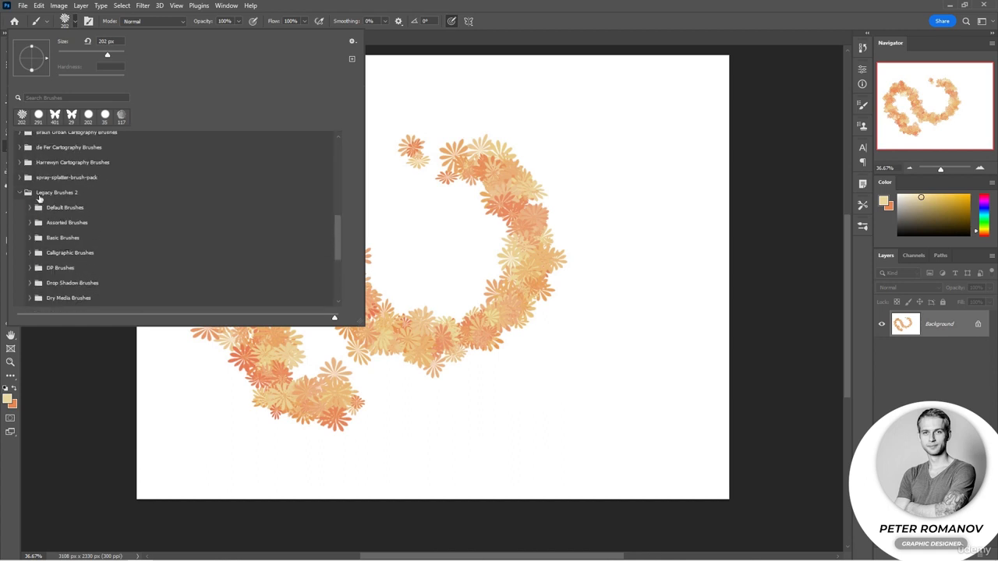
{"action": "left_click", "coordinate": [21, 196]}
{"action": "scroll", "coordinate": [105, 236], "scroll_direction": "up", "scroll_amount": 4}
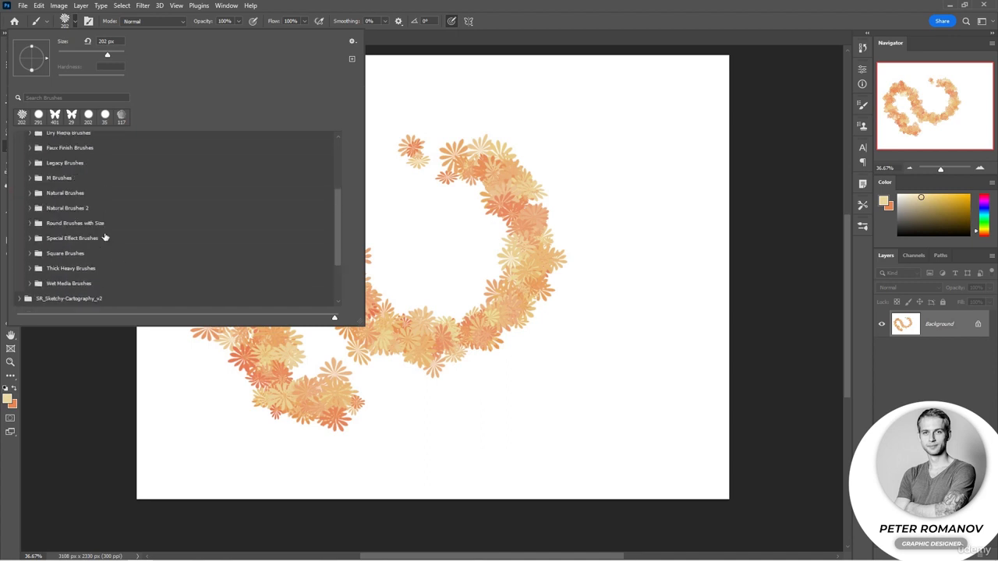
{"action": "scroll", "coordinate": [32, 273], "scroll_direction": "down", "scroll_amount": 2}
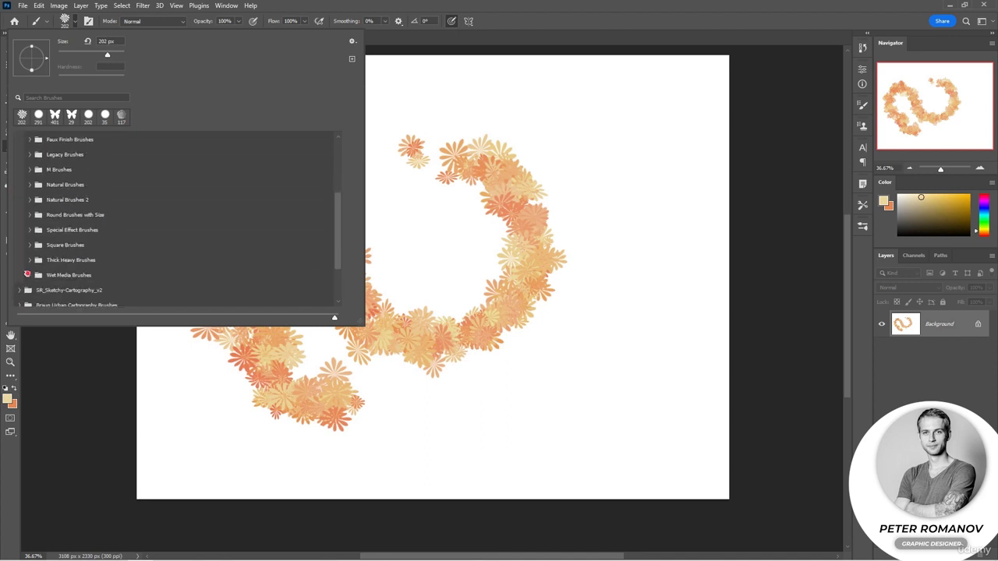
{"action": "left_click", "coordinate": [29, 274]}
{"action": "scroll", "coordinate": [81, 265], "scroll_direction": "down", "scroll_amount": 3}
{"action": "left_click", "coordinate": [29, 209]}
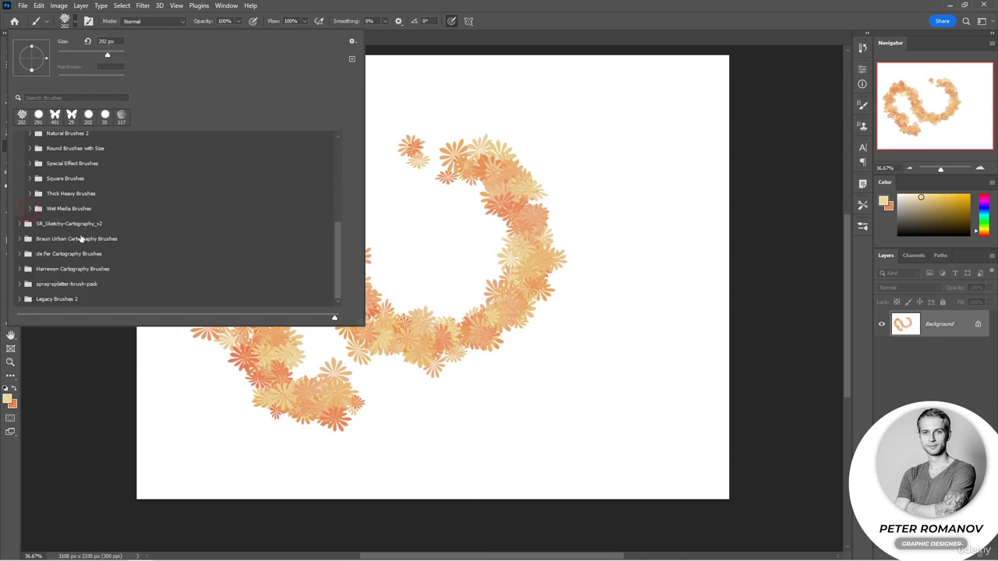
Expand the SR_Sketchy-Cartography_v2 set and examine the previews of its map-drawing brushes
{"action": "left_click", "coordinate": [21, 227]}
{"action": "scroll", "coordinate": [130, 251], "scroll_direction": "down", "scroll_amount": 5}
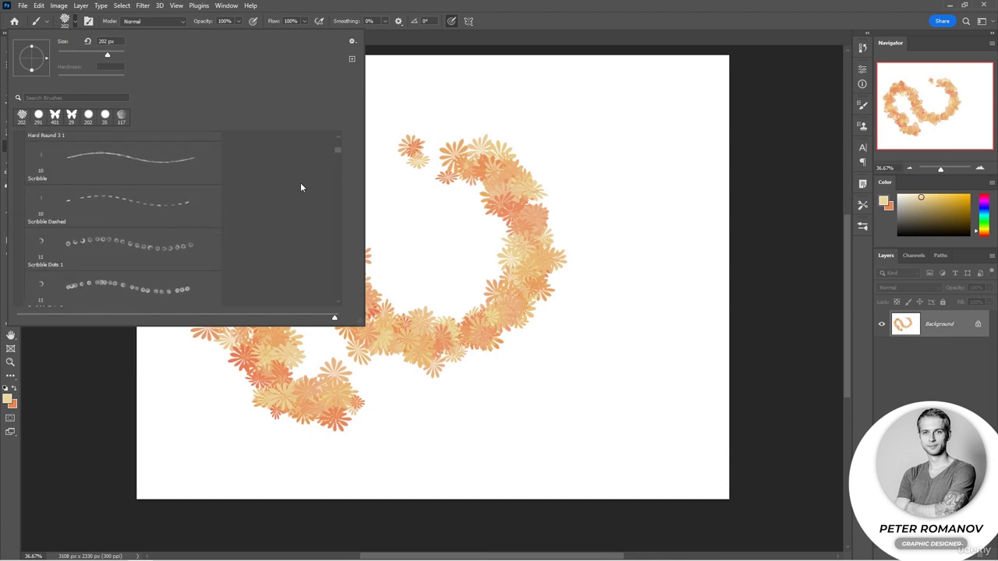
{"action": "left_click_drag", "start_coordinate": [337, 152], "coordinate": [336, 167]}
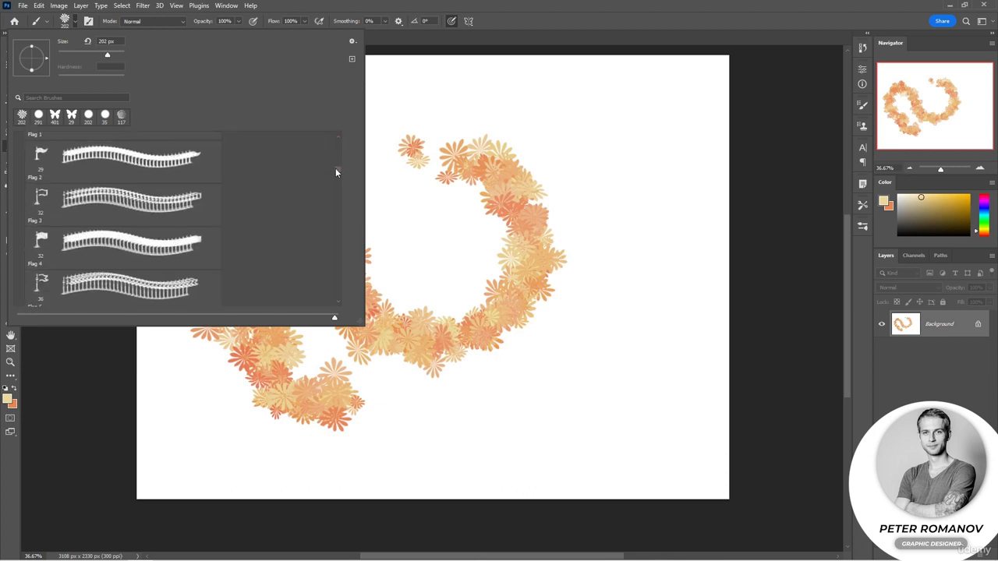
{"action": "scroll", "coordinate": [292, 208], "scroll_direction": "down", "scroll_amount": 8}
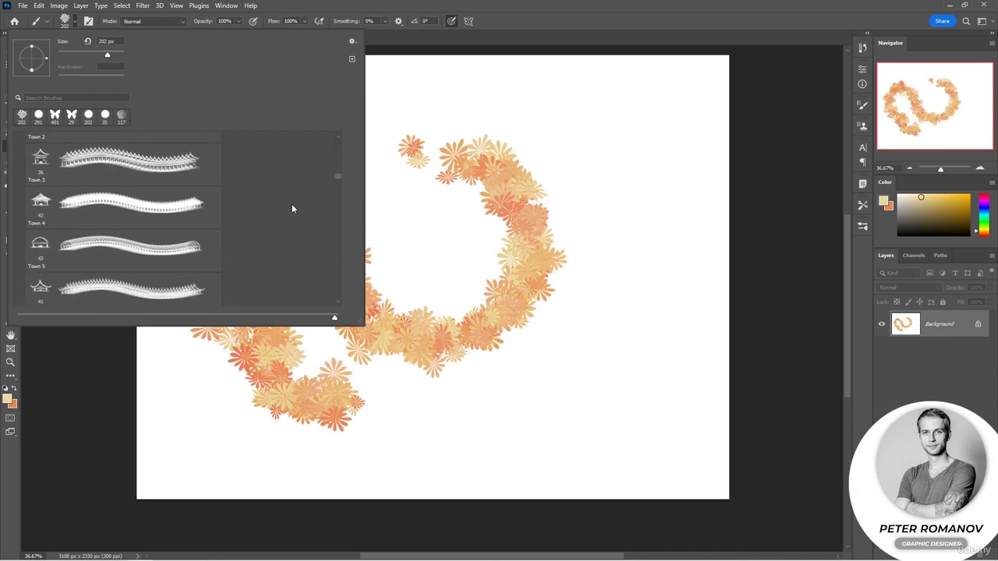
{"action": "scroll", "coordinate": [292, 208], "scroll_direction": "down", "scroll_amount": 6}
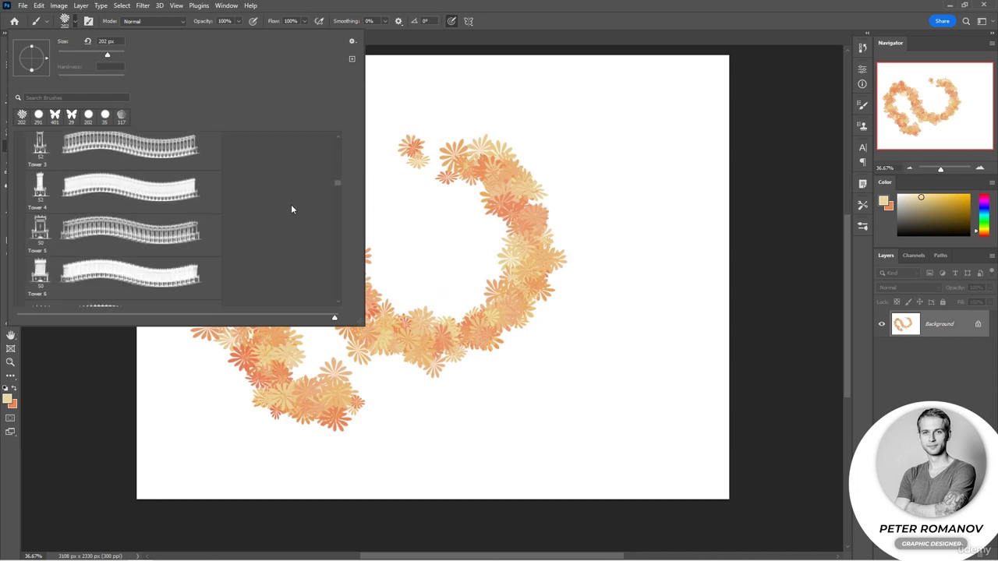
{"action": "scroll", "coordinate": [292, 209], "scroll_direction": "down", "scroll_amount": 6}
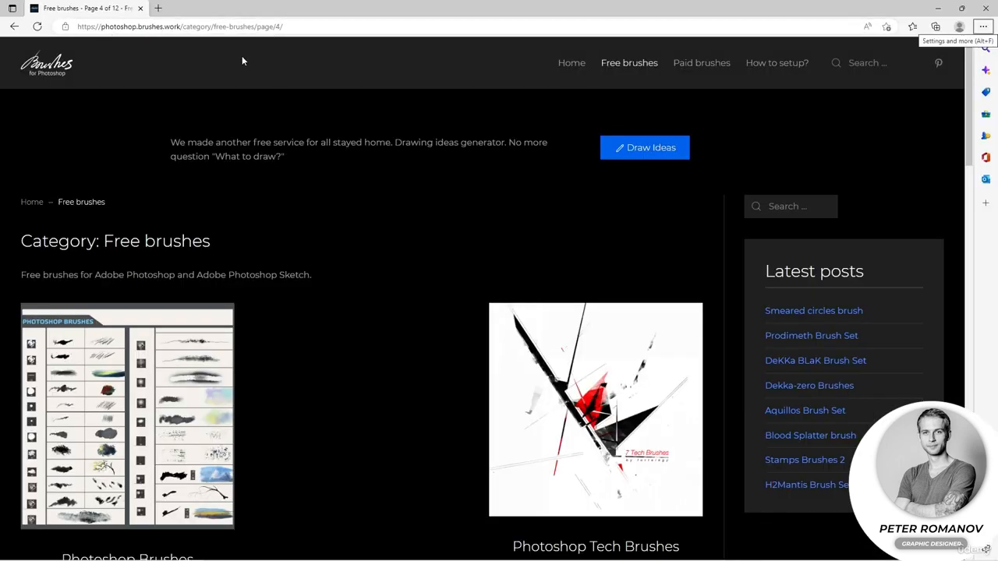
Switch to the browser and look through the free brush sets on page 4 of the photoshop.brushes.work listing
{"action": "left_click", "coordinate": [296, 26]}
{"action": "left_click", "coordinate": [347, 172]}
{"action": "scroll", "coordinate": [365, 184], "scroll_direction": "down", "scroll_amount": 6}
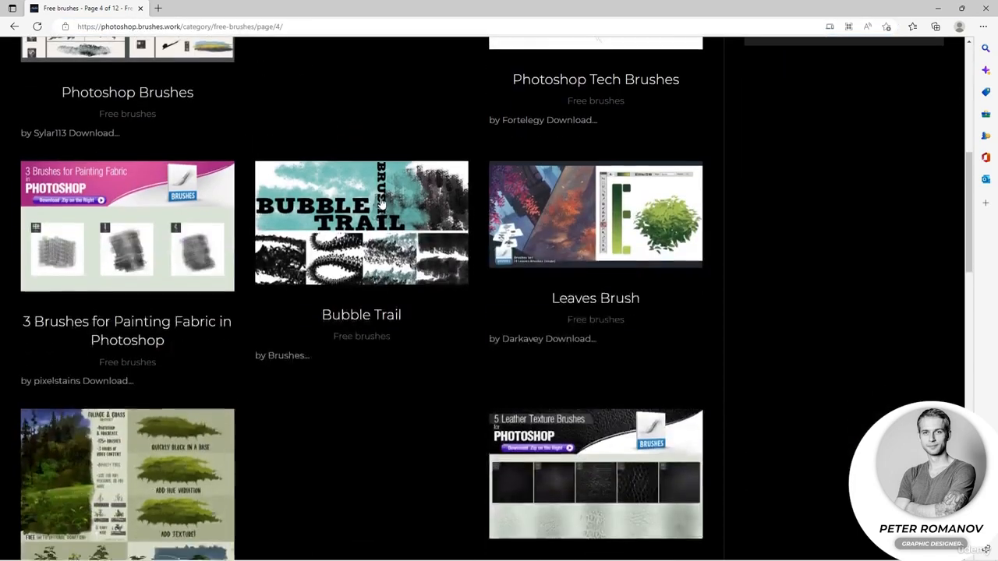
{"action": "scroll", "coordinate": [381, 203], "scroll_direction": "down", "scroll_amount": 12}
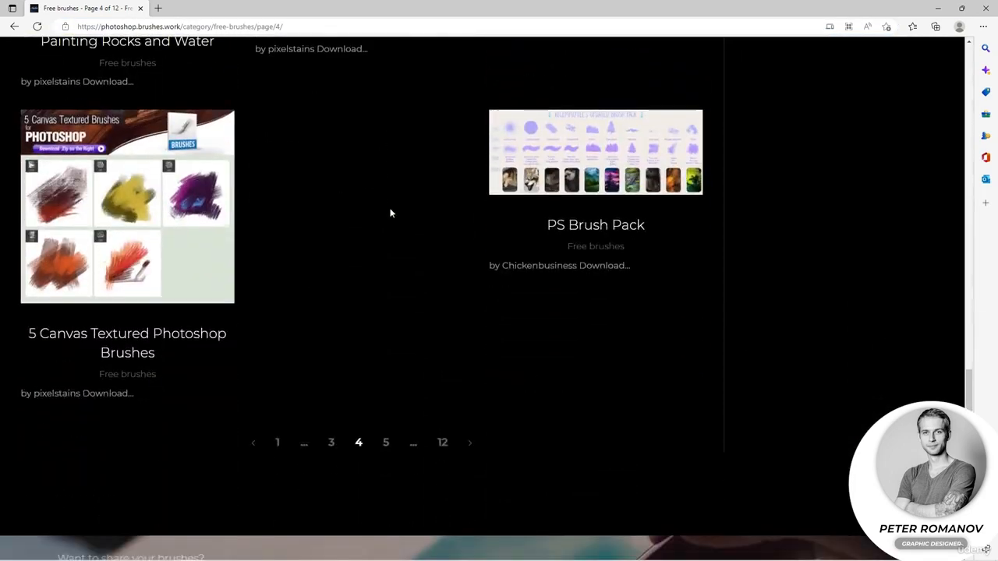
{"action": "scroll", "coordinate": [390, 213], "scroll_direction": "up", "scroll_amount": 15}
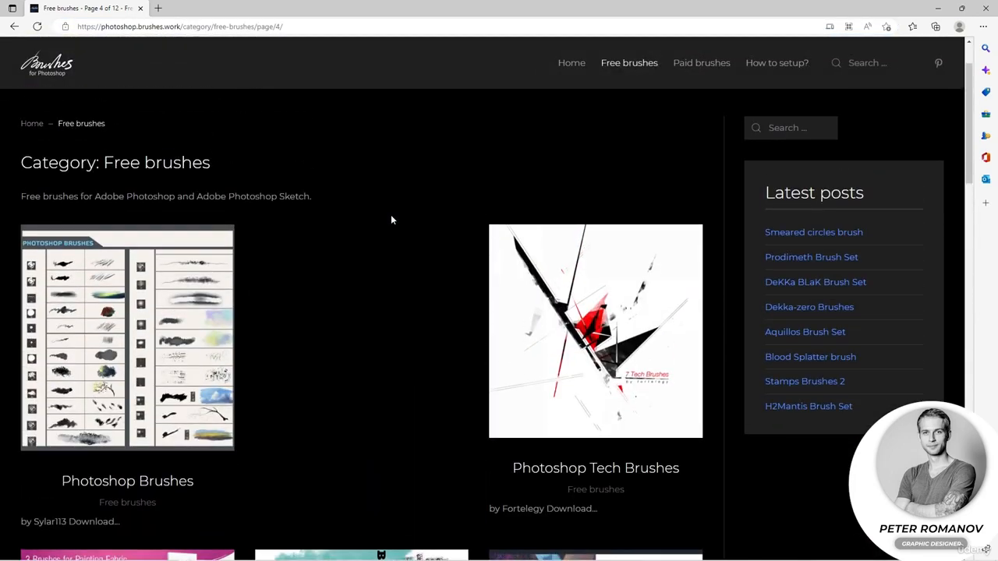
{"action": "scroll", "coordinate": [391, 215], "scroll_direction": "down", "scroll_amount": 1}
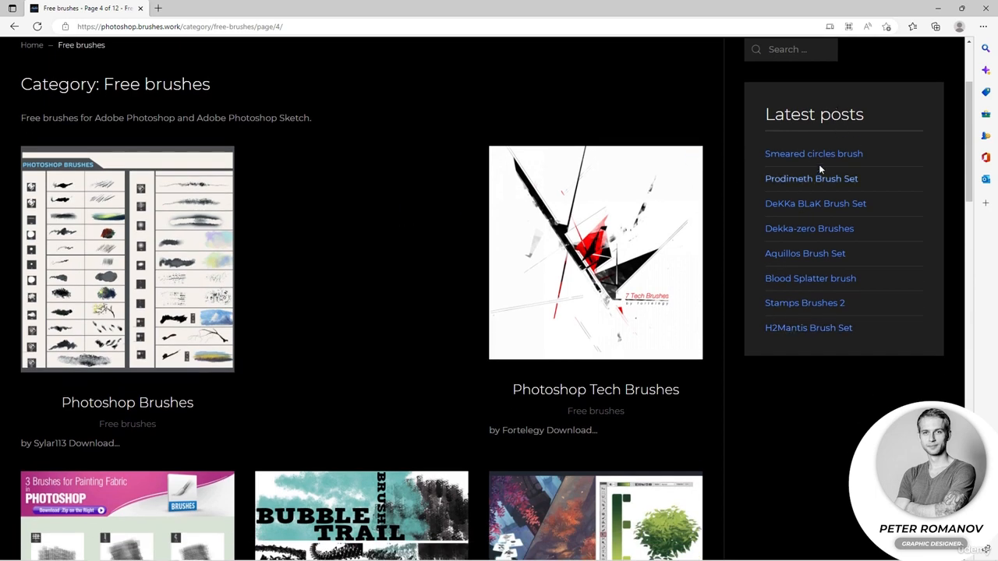
{"action": "scroll", "coordinate": [452, 273], "scroll_direction": "down", "scroll_amount": 4}
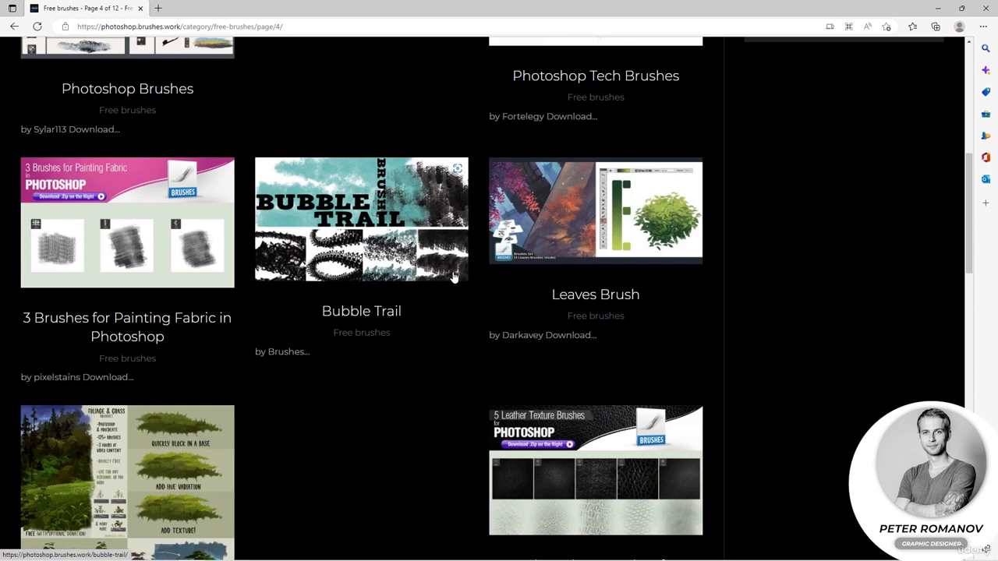
{"action": "scroll", "coordinate": [592, 271], "scroll_direction": "down", "scroll_amount": 3}
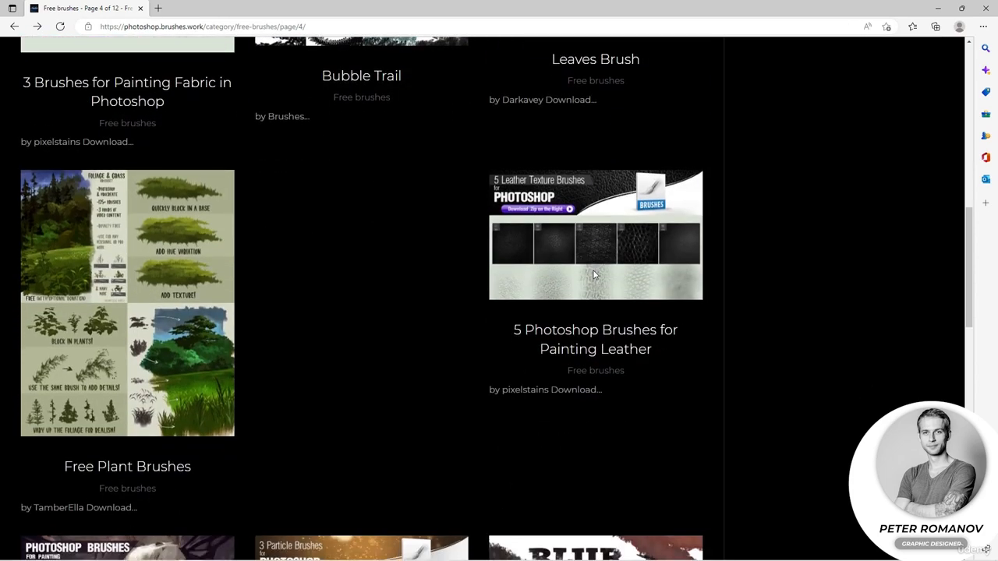
{"action": "scroll", "coordinate": [594, 276], "scroll_direction": "up", "scroll_amount": 3}
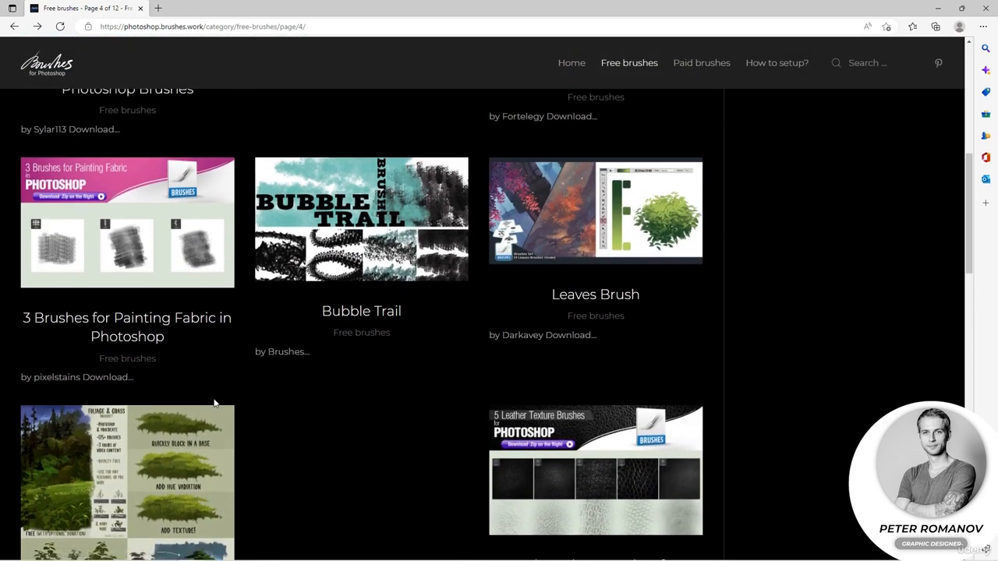
Open the Free Plant Brushes page from the listing and download its brush file
{"action": "scroll", "coordinate": [214, 403], "scroll_direction": "down", "scroll_amount": 3}
{"action": "left_click", "coordinate": [184, 405]}
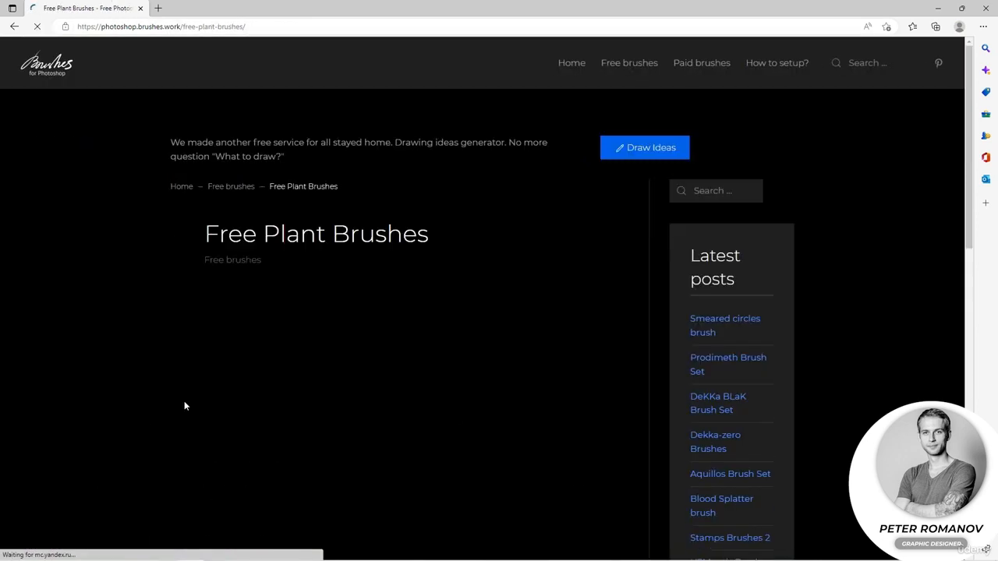
{"action": "scroll", "coordinate": [537, 329], "scroll_direction": "down", "scroll_amount": 4}
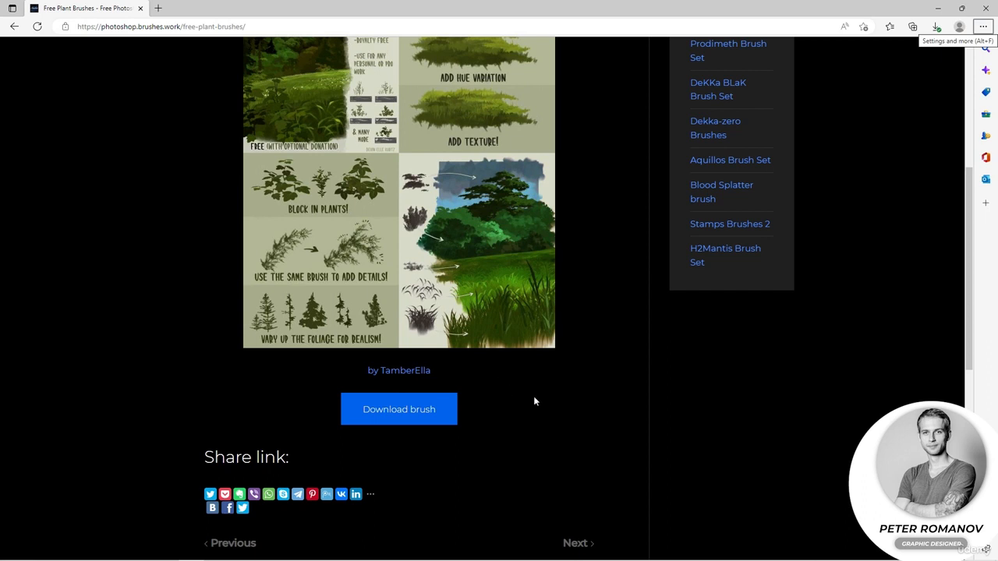
{"action": "left_click", "coordinate": [422, 410]}
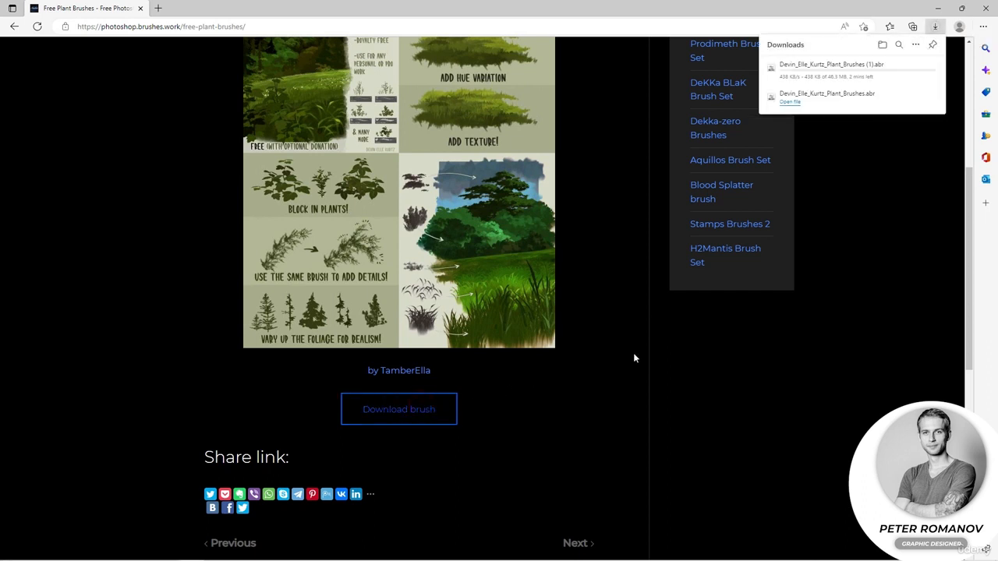
{"action": "left_click", "coordinate": [907, 175]}
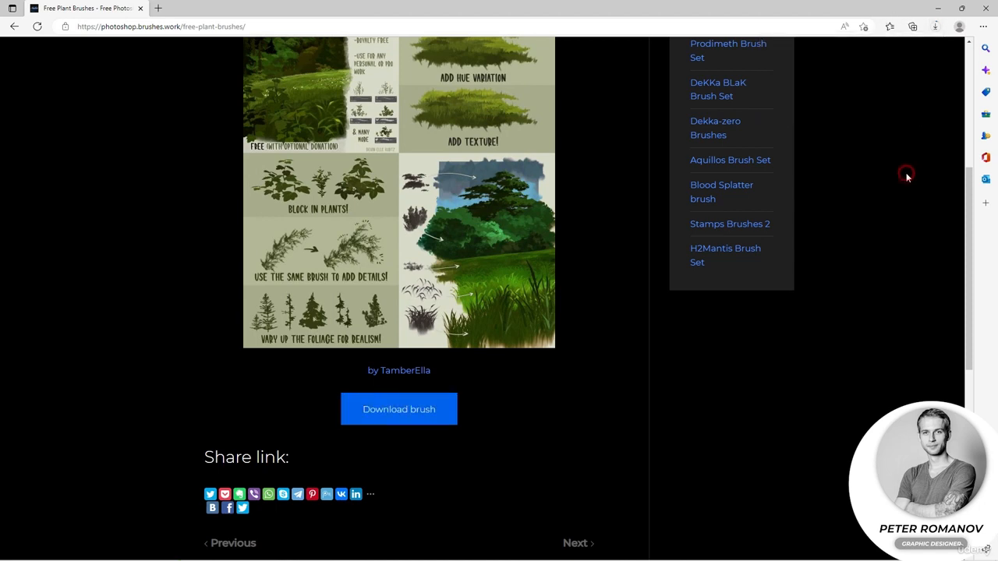
{"action": "scroll", "coordinate": [611, 295], "scroll_direction": "up", "scroll_amount": 4}
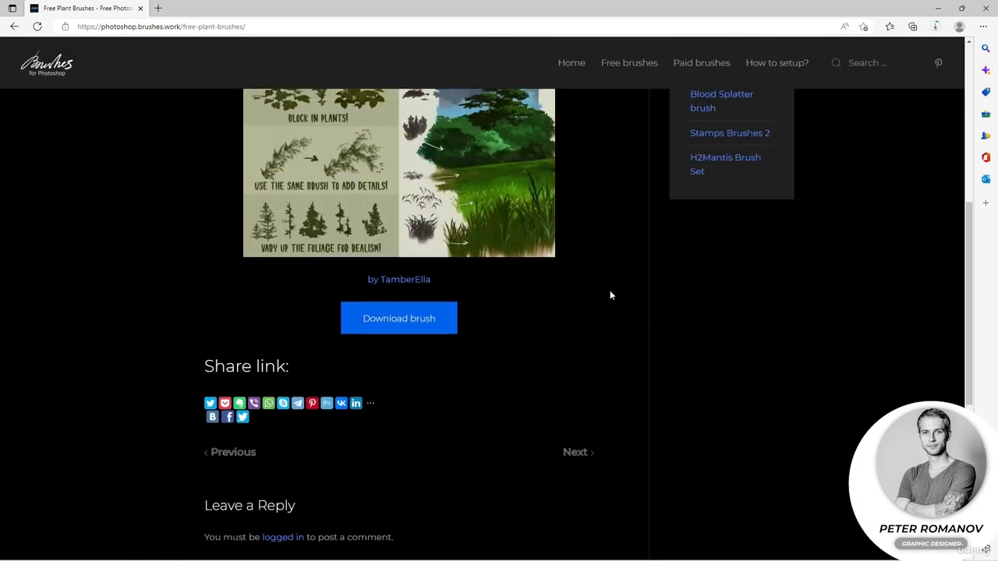
Switch back to Photoshop and import the plant brushes ABR file from the 7.5 folder into the brush presets
{"action": "left_click", "coordinate": [936, 8]}
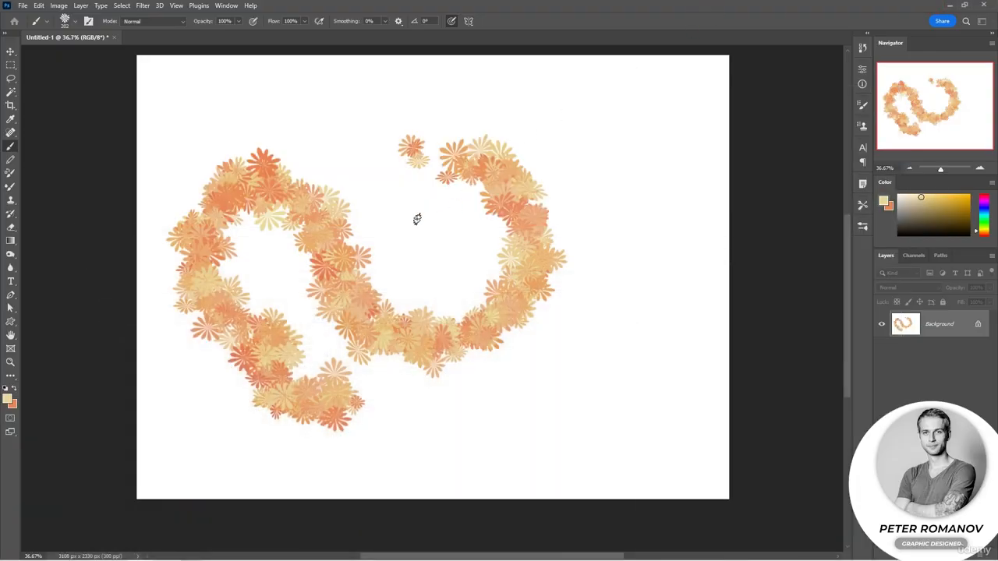
{"action": "left_click", "coordinate": [76, 22]}
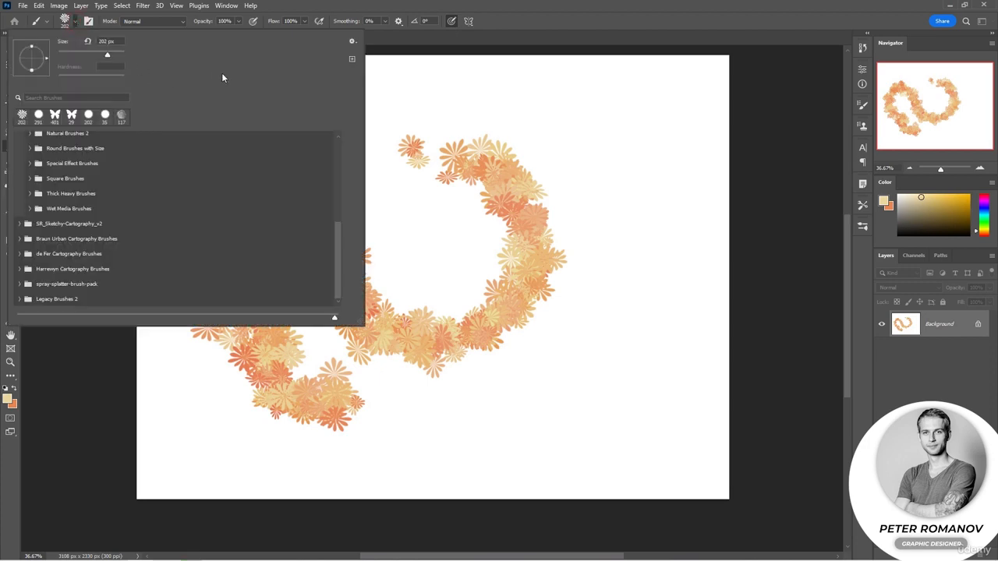
{"action": "left_click", "coordinate": [351, 40]}
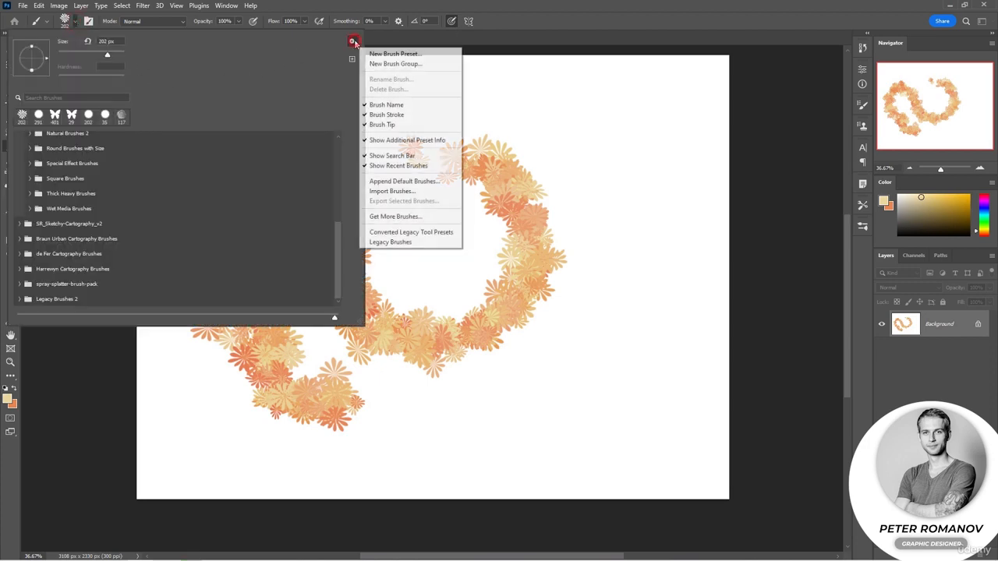
{"action": "left_click", "coordinate": [396, 194]}
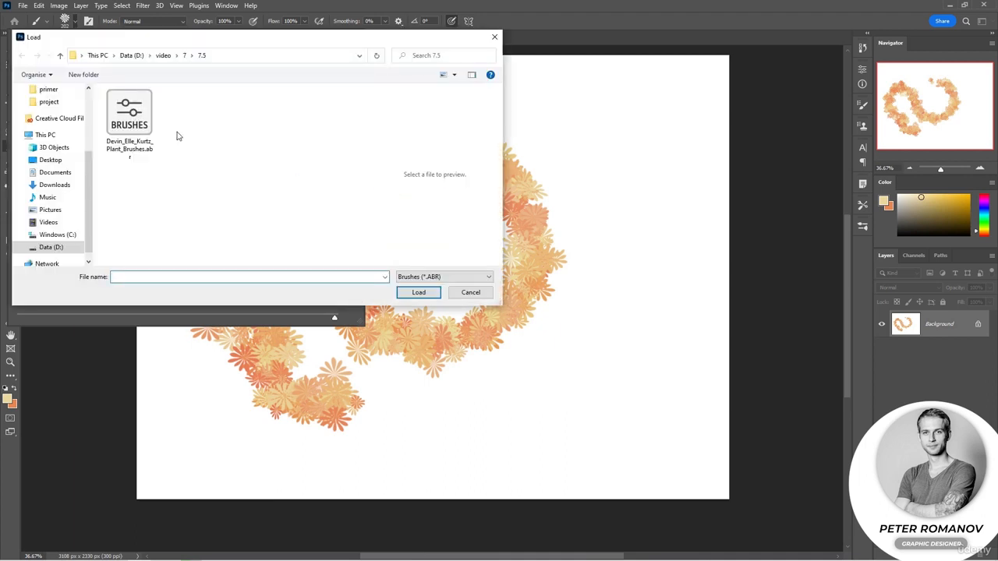
{"action": "left_click", "coordinate": [119, 121]}
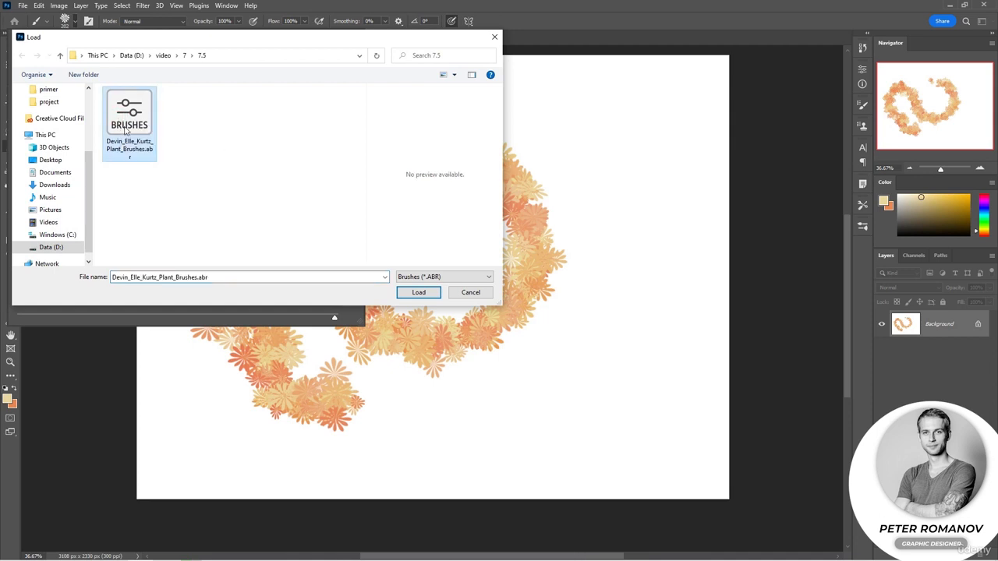
{"action": "left_click", "coordinate": [417, 293]}
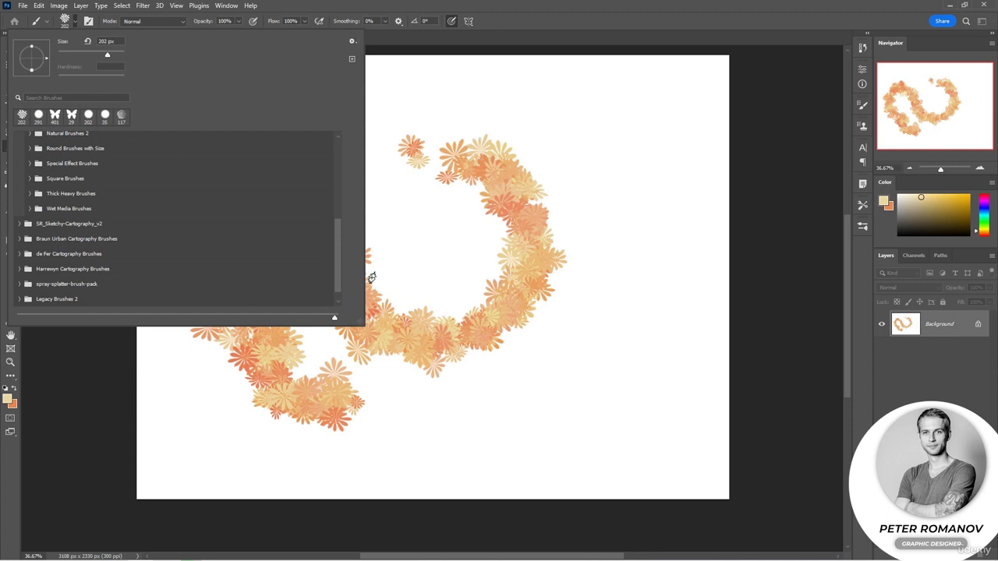
Expand the Devin_Elle_Kurtz_Plant_Brushes set down to its Tree - texture group and look through the foliage brush previews
{"action": "scroll", "coordinate": [270, 252], "scroll_direction": "down", "scroll_amount": 1}
{"action": "left_click", "coordinate": [20, 299]}
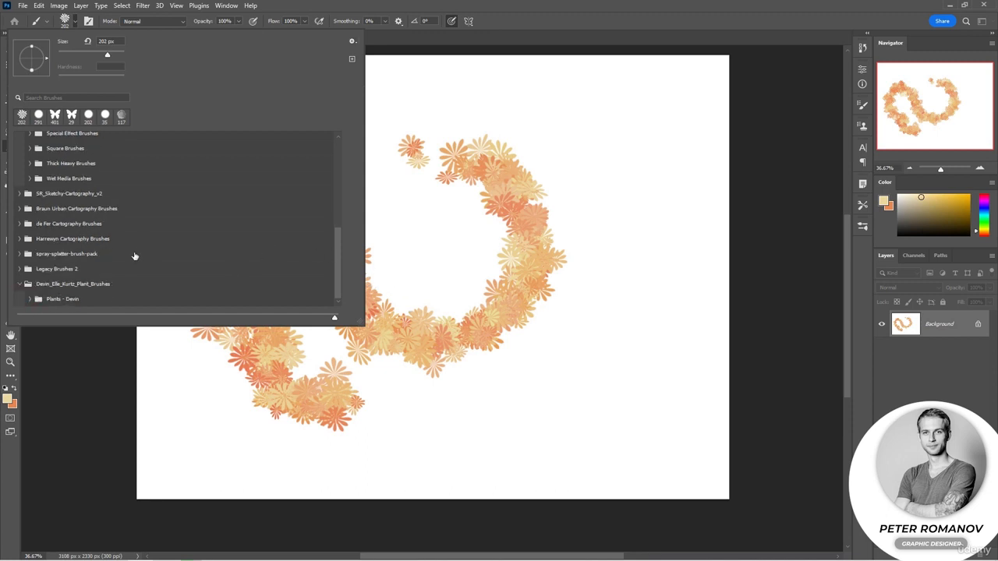
{"action": "left_click", "coordinate": [28, 298]}
{"action": "scroll", "coordinate": [166, 245], "scroll_direction": "down", "scroll_amount": 3}
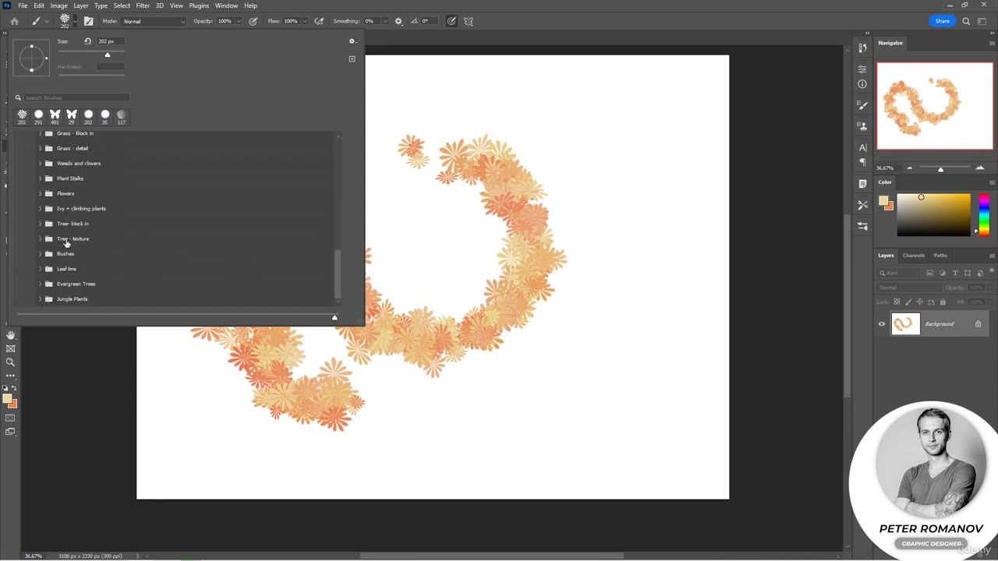
{"action": "left_click", "coordinate": [40, 224]}
{"action": "left_click", "coordinate": [41, 224]}
{"action": "left_click", "coordinate": [41, 239]}
{"action": "scroll", "coordinate": [77, 243], "scroll_direction": "down", "scroll_amount": 3}
{"action": "scroll", "coordinate": [77, 243], "scroll_direction": "down", "scroll_amount": 2}
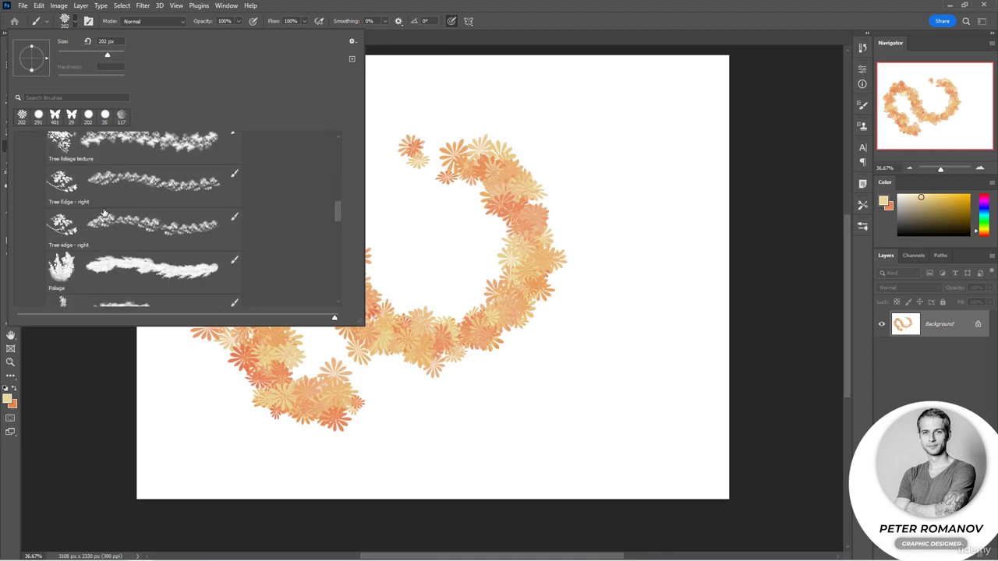
Choose the Tree edge - right brush with a bright green foreground colour and stamp two leafy branches over the canvas's right half
{"action": "left_click", "coordinate": [105, 222]}
{"action": "left_click_drag", "start_coordinate": [118, 56], "coordinate": [121, 56]}
{"action": "left_click", "coordinate": [985, 221]}
{"action": "left_click", "coordinate": [957, 197]}
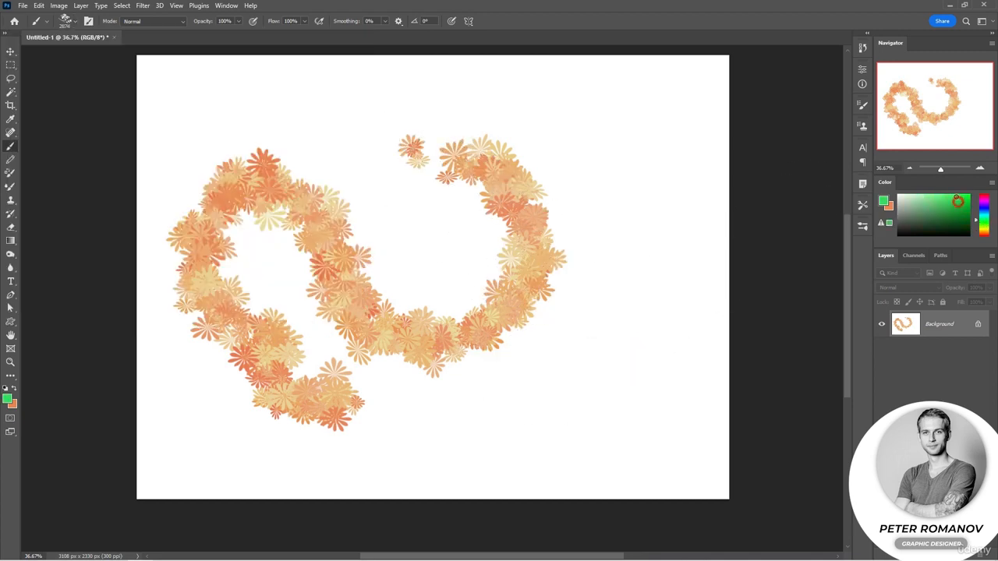
{"action": "left_click", "coordinate": [616, 330]}
{"action": "left_click", "coordinate": [526, 175]}
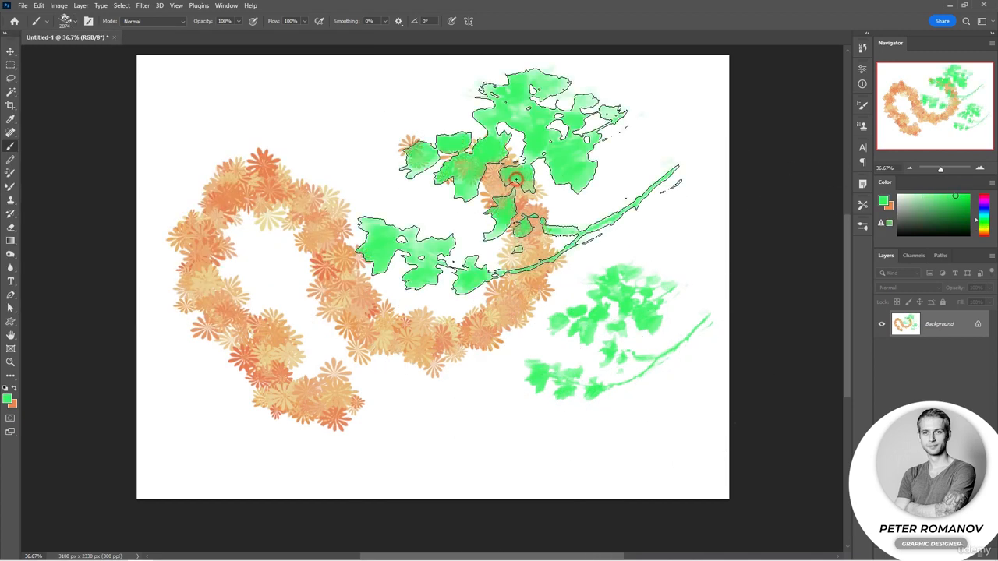
Choose the random foliage texure brush and paint green foliage over the left part of the flower stroke
{"action": "right_click", "coordinate": [367, 266]}
{"action": "scroll", "coordinate": [500, 466], "scroll_direction": "down", "scroll_amount": 1}
{"action": "left_click", "coordinate": [480, 462]}
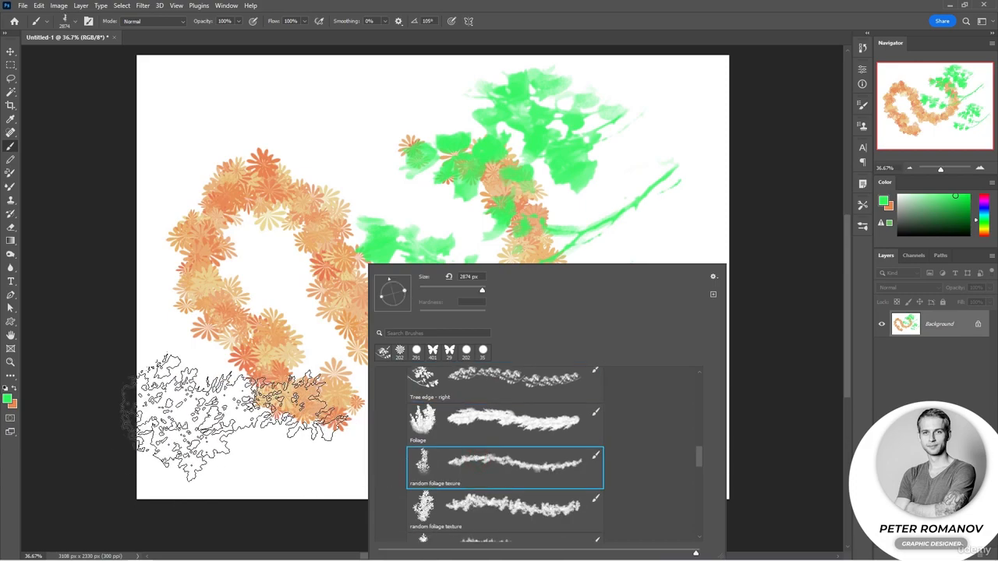
{"action": "left_click", "coordinate": [230, 419]}
{"action": "left_click", "coordinate": [297, 251]}
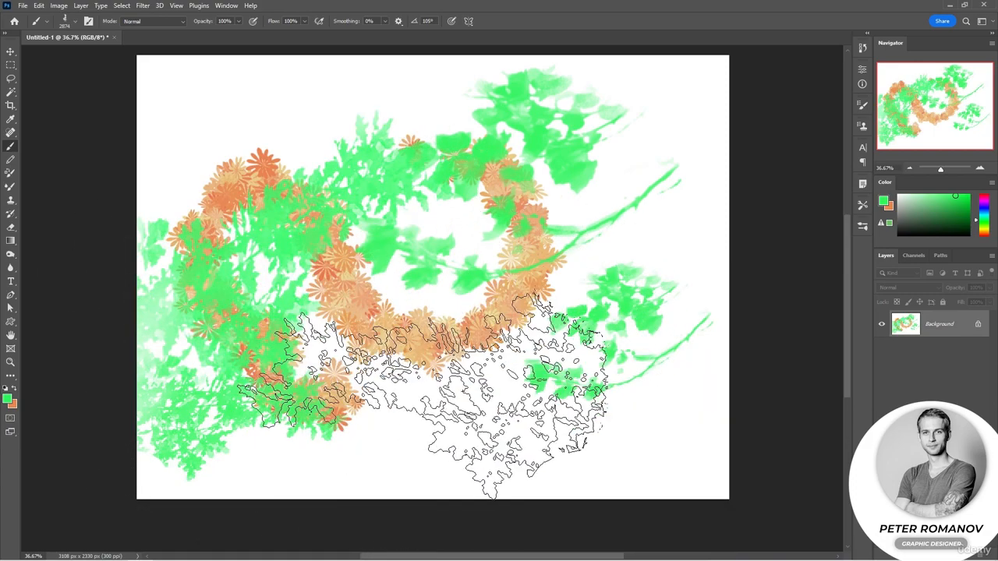
Undo all the foliage and flower strokes until the canvas is blank
{"action": "key", "text": "ctrl+z"}
{"action": "key", "text": "ctrl+z"}
{"action": "key", "text": "ctrl+z"}
{"action": "key", "text": "ctrl+z"}
{"action": "key", "text": "ctrl+z"}
{"action": "key", "text": "ctrl+z"}
{"action": "key", "text": "ctrl+z"}
{"action": "key", "text": "ctrl+z"}
{"action": "key", "text": "ctrl+z"}
{"action": "key", "text": "ctrl+z"}
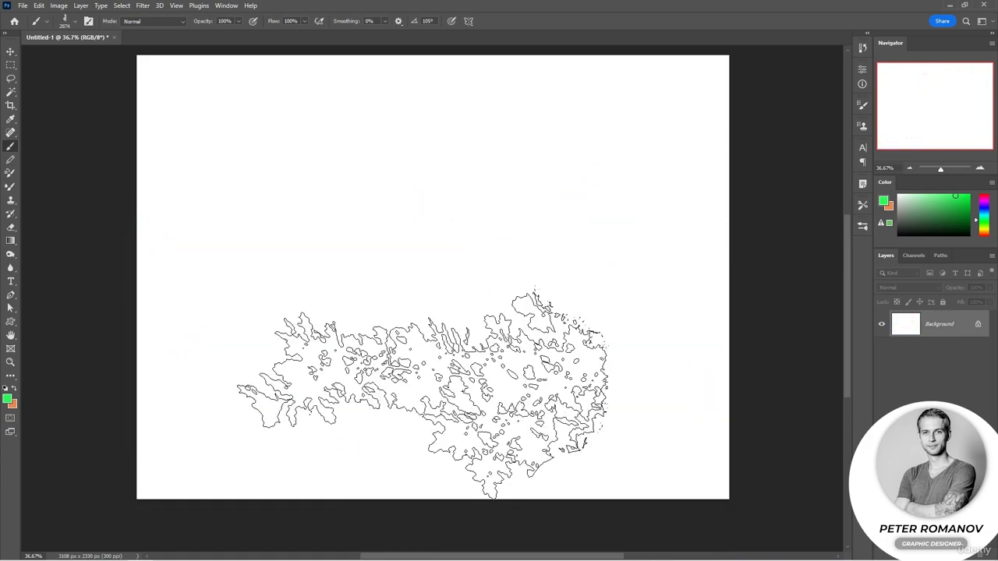
Set the foliage brush angle to 0° and paint an upright green plant left of the canvas centre
{"action": "right_click", "coordinate": [449, 300]}
{"action": "left_click_drag", "start_coordinate": [474, 280], "coordinate": [492, 295]}
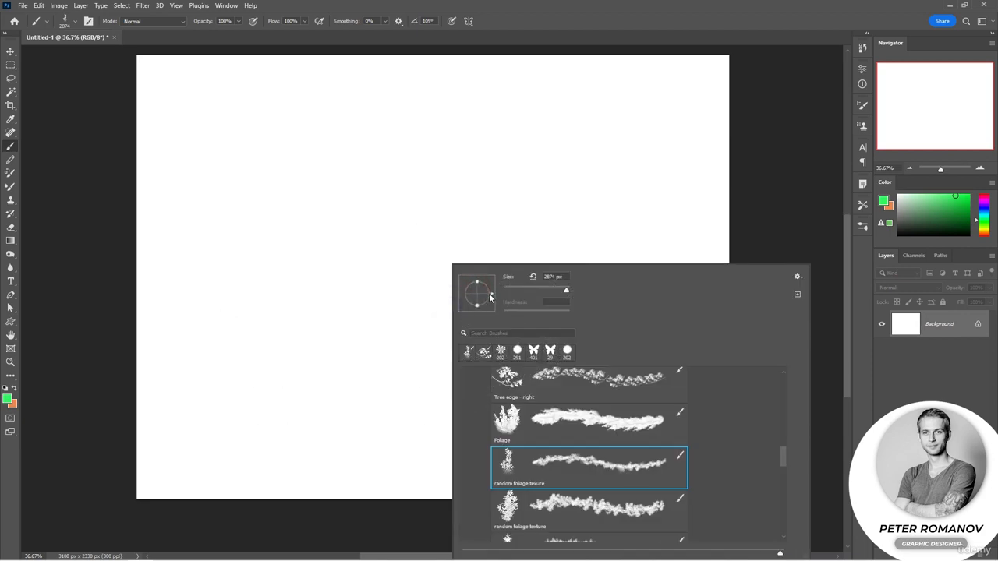
{"action": "left_click", "coordinate": [355, 266]}
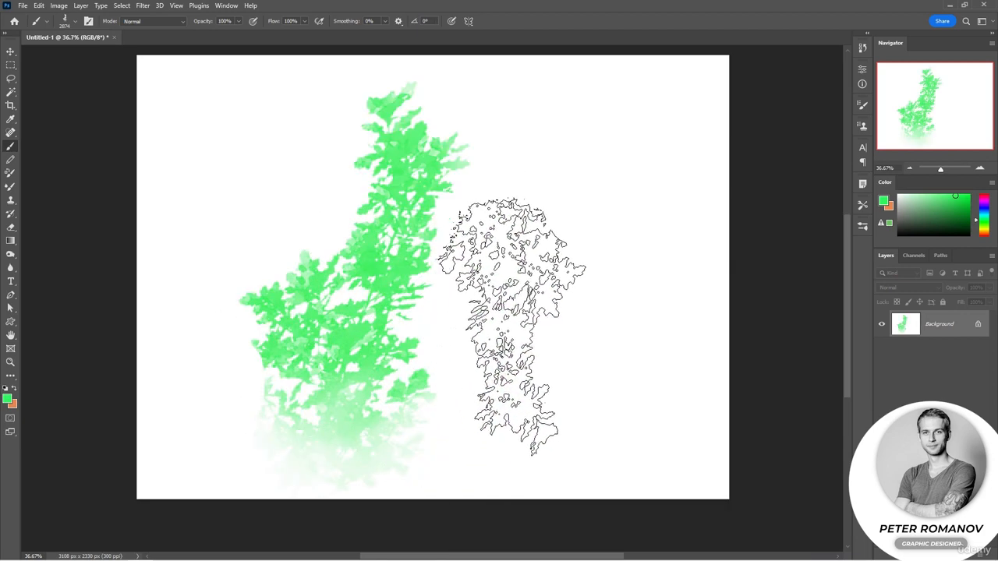
Choose the foliage builder brush and set the foreground colour to a darker green
{"action": "right_click", "coordinate": [538, 300]}
{"action": "scroll", "coordinate": [662, 475], "scroll_direction": "down", "scroll_amount": 2}
{"action": "left_click", "coordinate": [639, 472]}
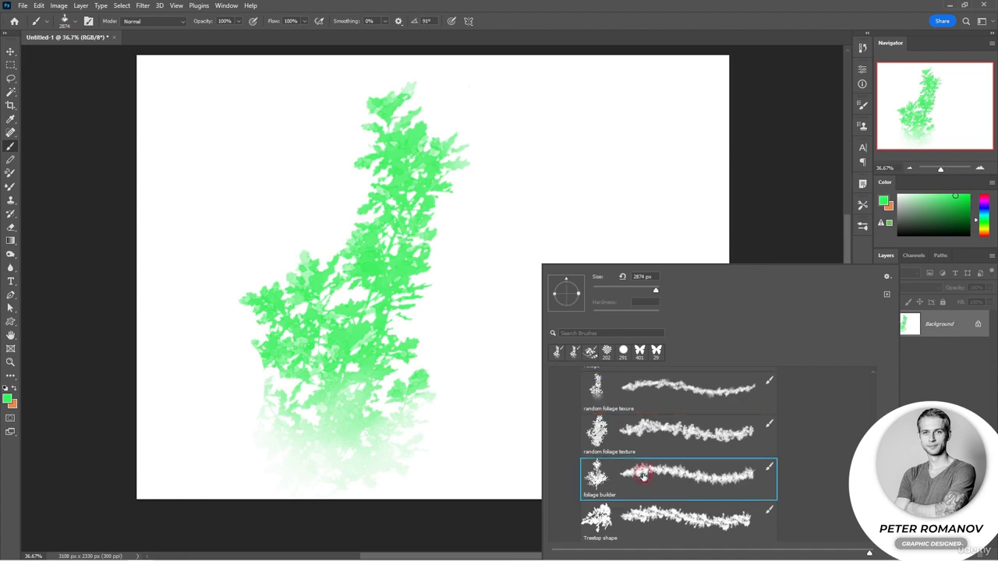
{"action": "left_click", "coordinate": [963, 212]}
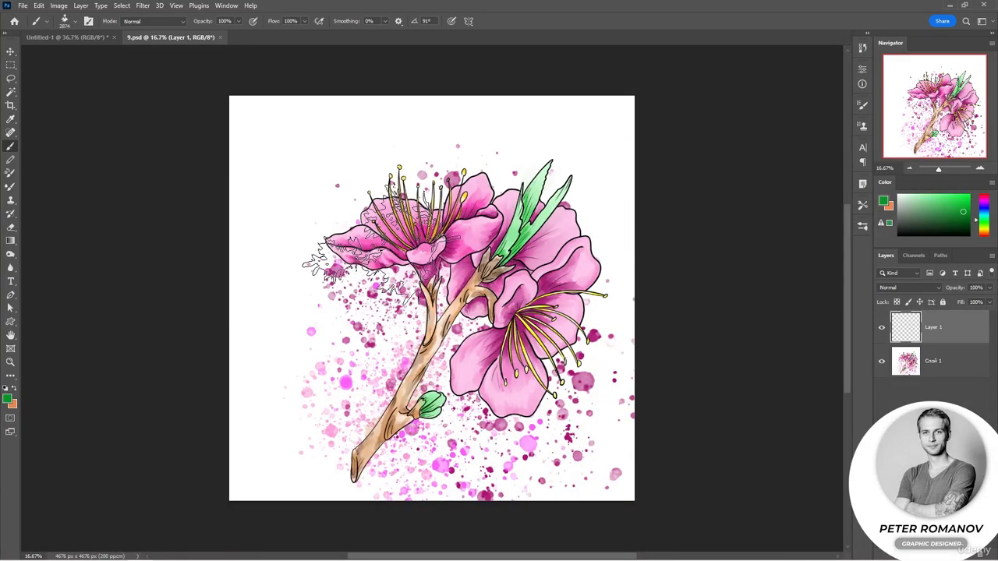
In the 9.psd flower image, choose the Leaf detail - close brush and adjust its size
{"action": "right_click", "coordinate": [394, 236]}
{"action": "scroll", "coordinate": [530, 421], "scroll_direction": "down", "scroll_amount": 3}
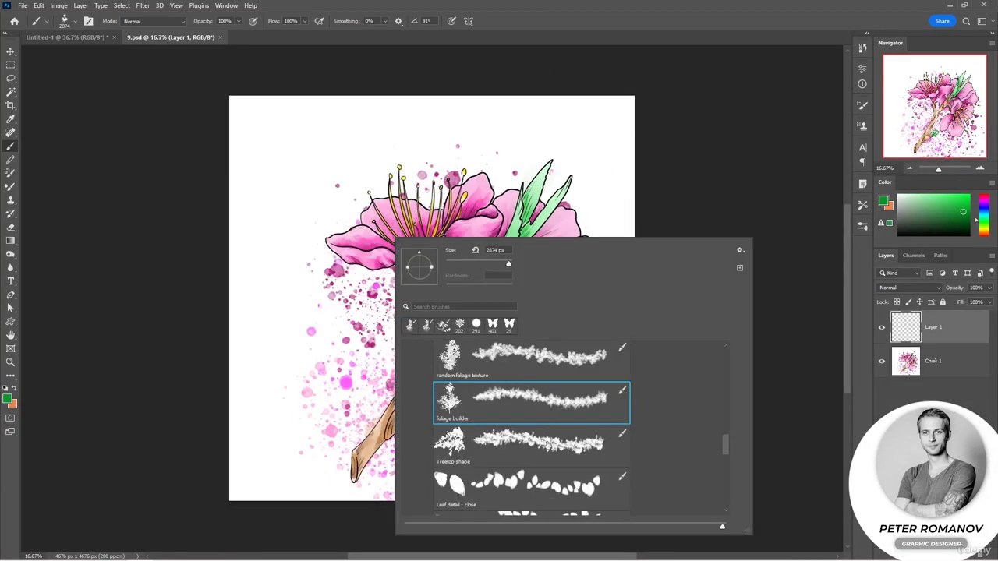
{"action": "scroll", "coordinate": [530, 437], "scroll_direction": "down", "scroll_amount": 1}
{"action": "left_click", "coordinate": [518, 419]}
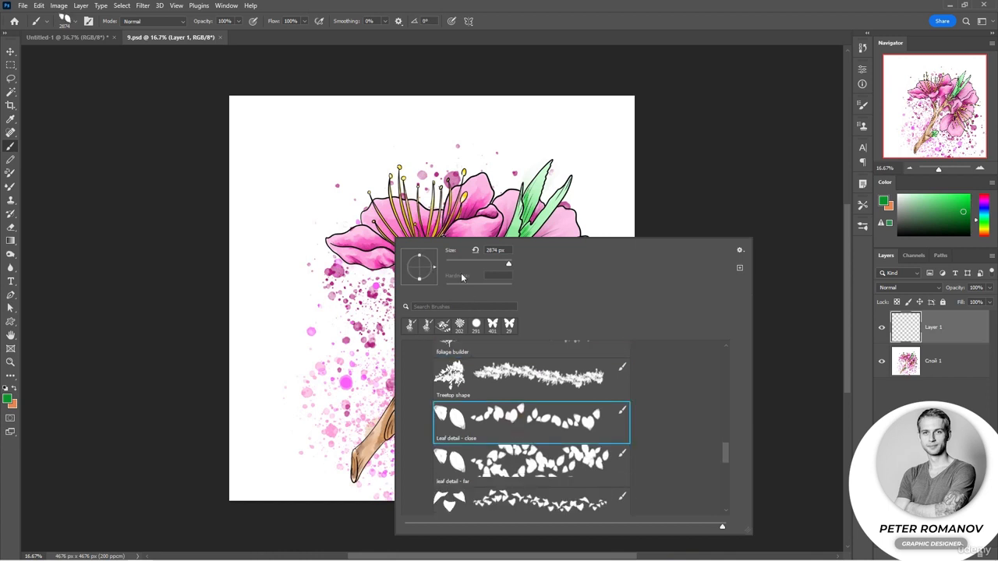
{"action": "left_click_drag", "start_coordinate": [471, 267], "coordinate": [469, 265]}
{"action": "left_click", "coordinate": [492, 264]}
{"action": "left_click", "coordinate": [498, 264]}
{"action": "left_click", "coordinate": [507, 265]}
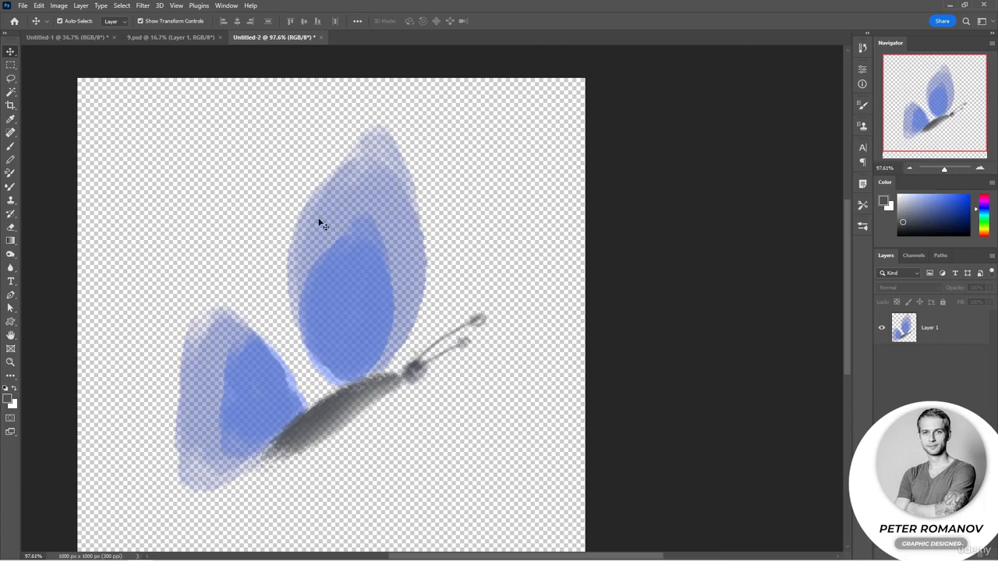
Define a brush preset named 1 from the blue butterfly drawing in Untitled-2
{"action": "left_click", "coordinate": [38, 5]}
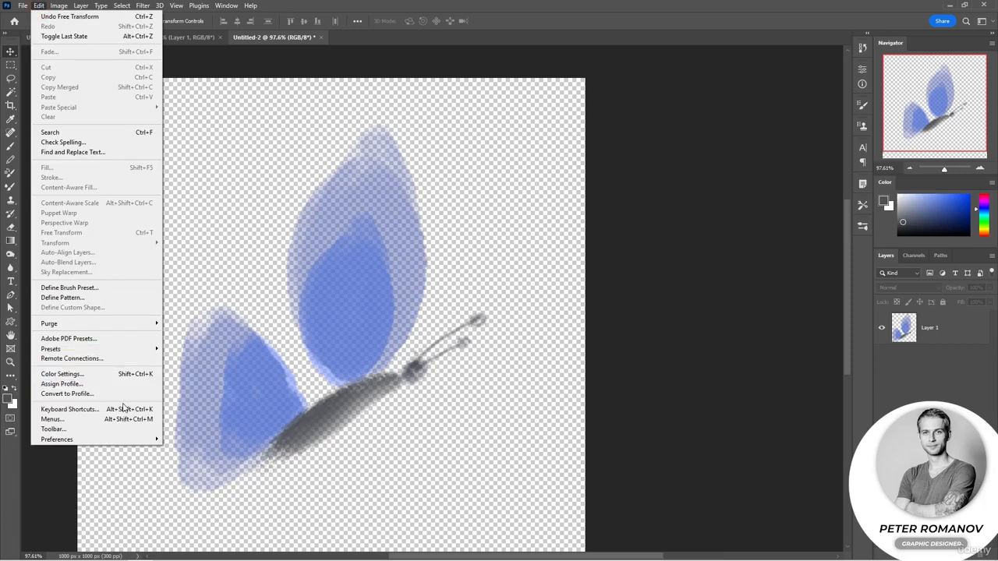
{"action": "left_click", "coordinate": [101, 290]}
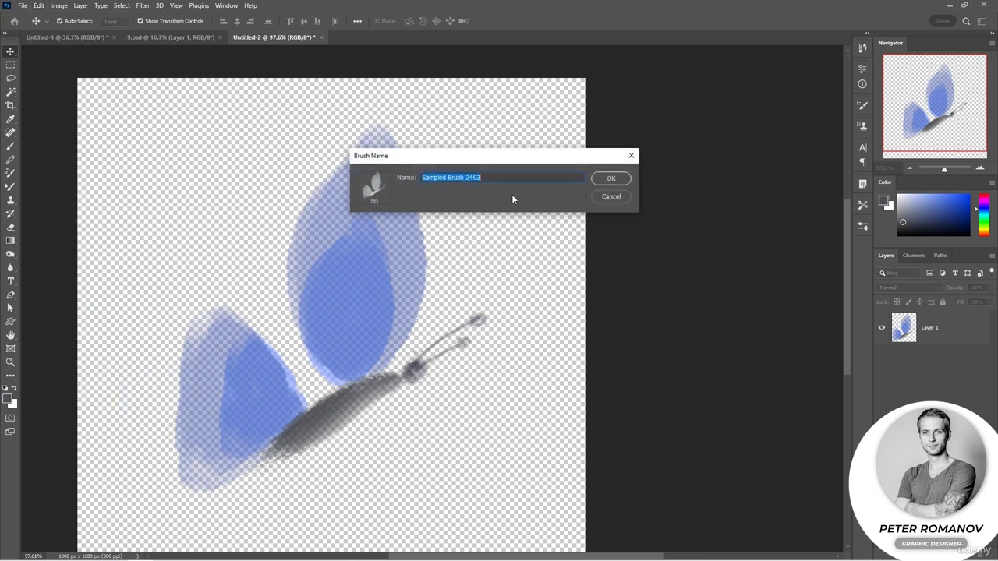
{"action": "type", "text": "1"}
{"action": "left_click", "coordinate": [611, 178]}
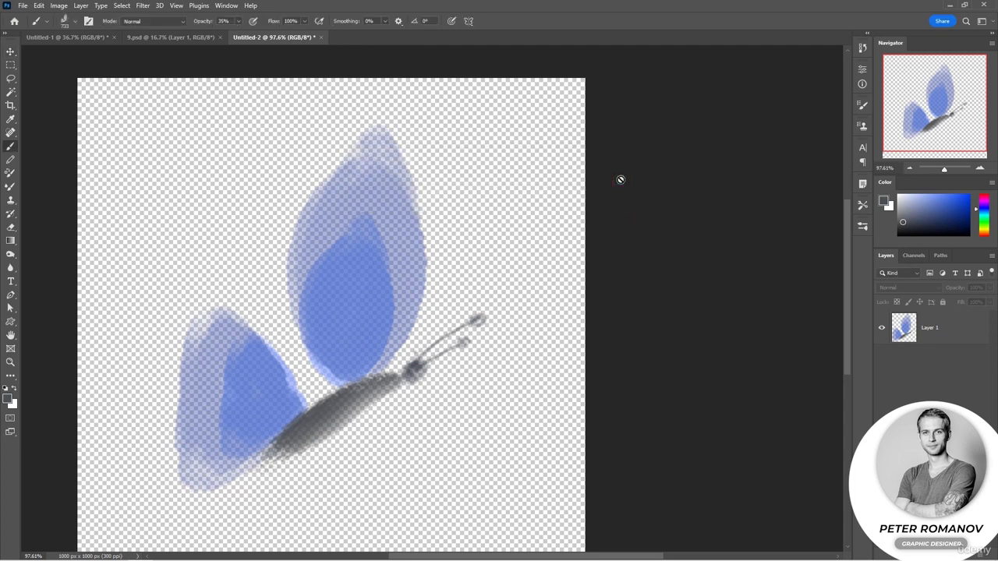
Switch to 9.psd, check the new butterfly brush in the presets and set the foreground colour to light blue
{"action": "left_click", "coordinate": [173, 43]}
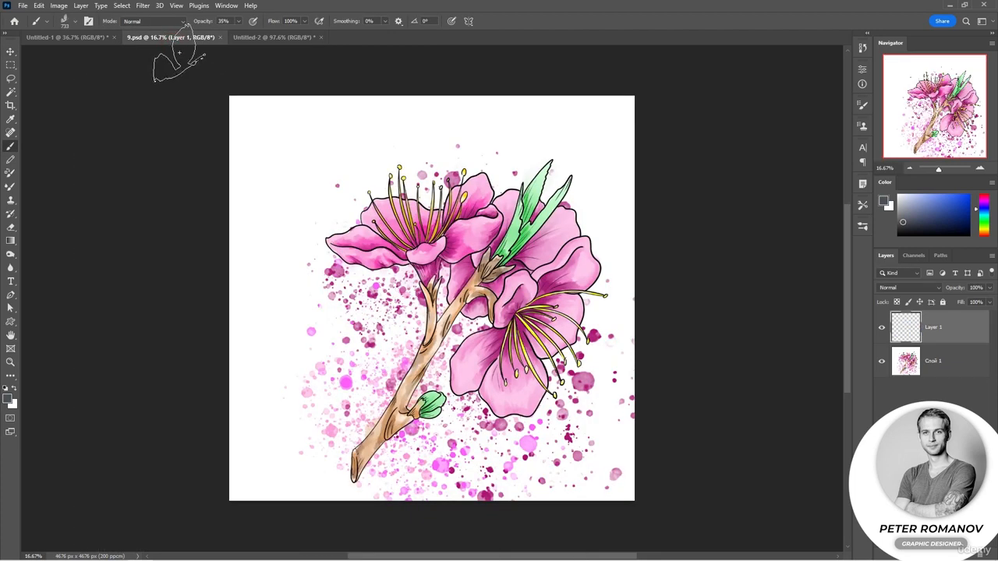
{"action": "right_click", "coordinate": [310, 159]}
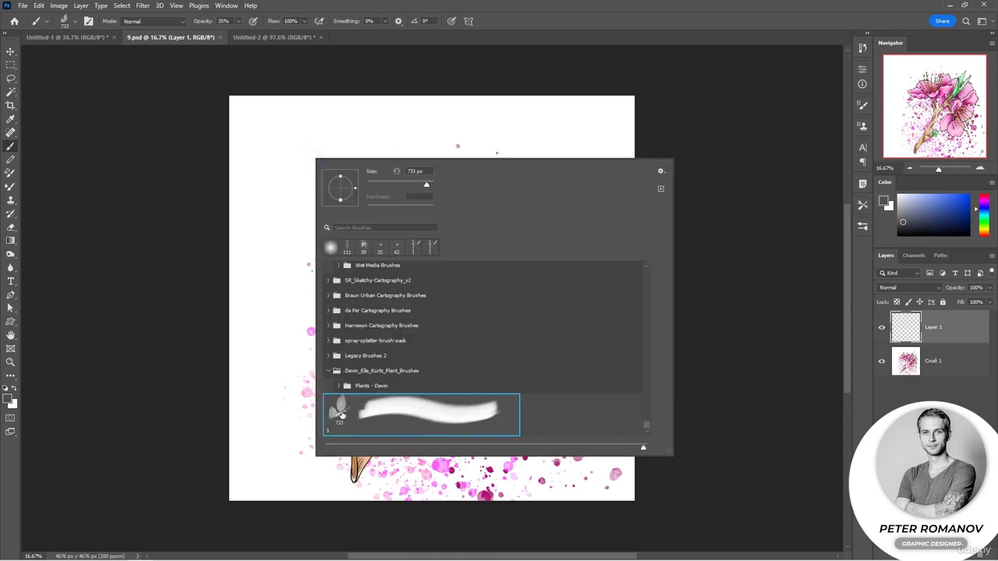
{"action": "left_click", "coordinate": [920, 202]}
{"action": "left_click", "coordinate": [980, 214]}
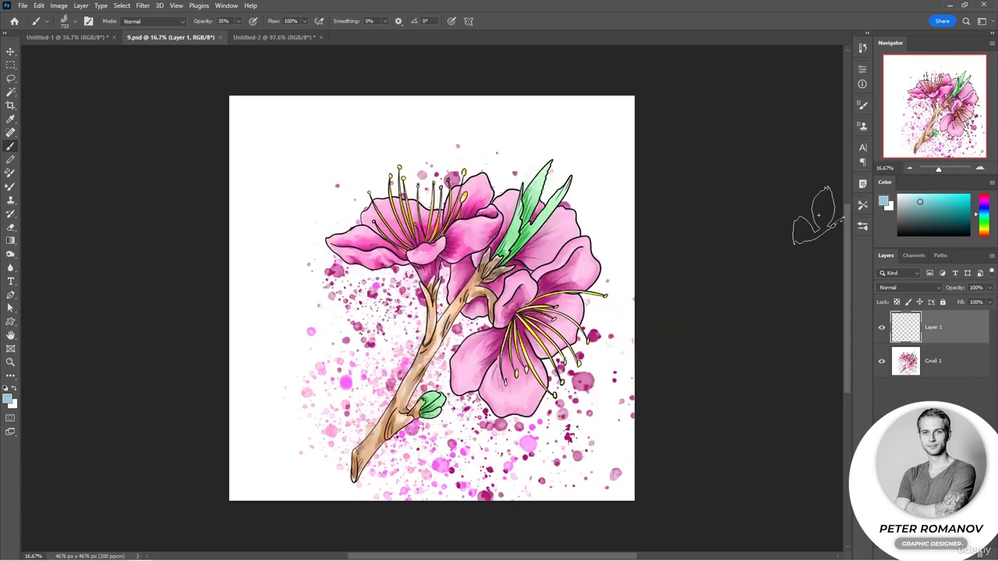
Collapse the Default Brushes and Thick Heavy Brushes groups in the brush presets and return to the end of the list
{"action": "right_click", "coordinate": [309, 194]}
{"action": "scroll", "coordinate": [395, 361], "scroll_direction": "up", "scroll_amount": 10}
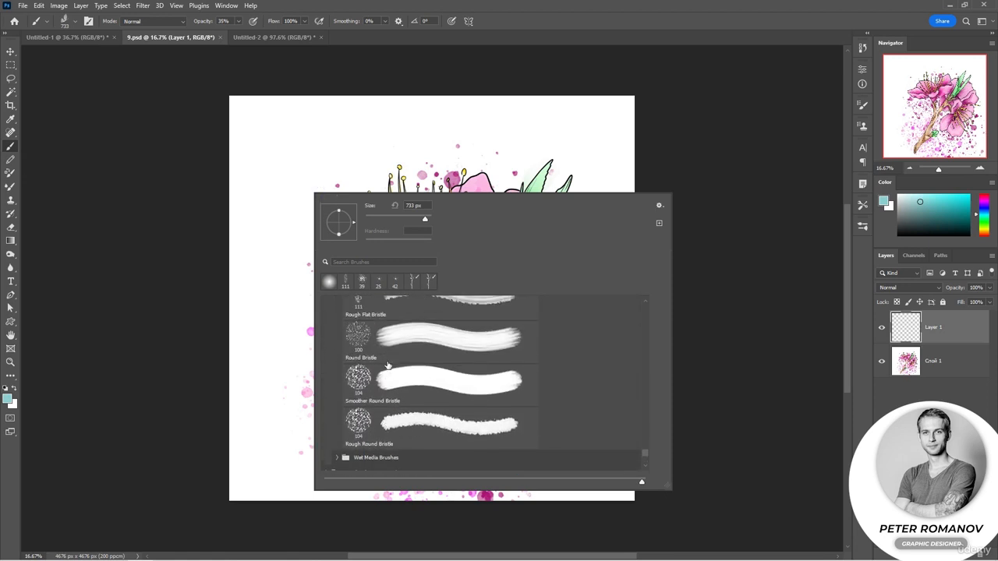
{"action": "left_click", "coordinate": [642, 355]}
{"action": "scroll", "coordinate": [632, 424], "scroll_direction": "down", "scroll_amount": 1}
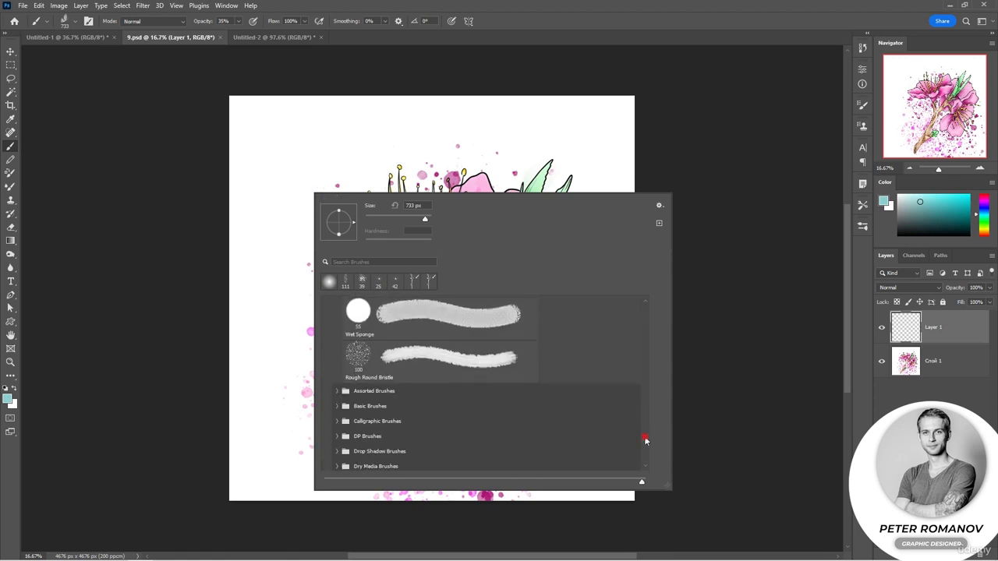
{"action": "left_click_drag", "start_coordinate": [646, 441], "coordinate": [646, 301]}
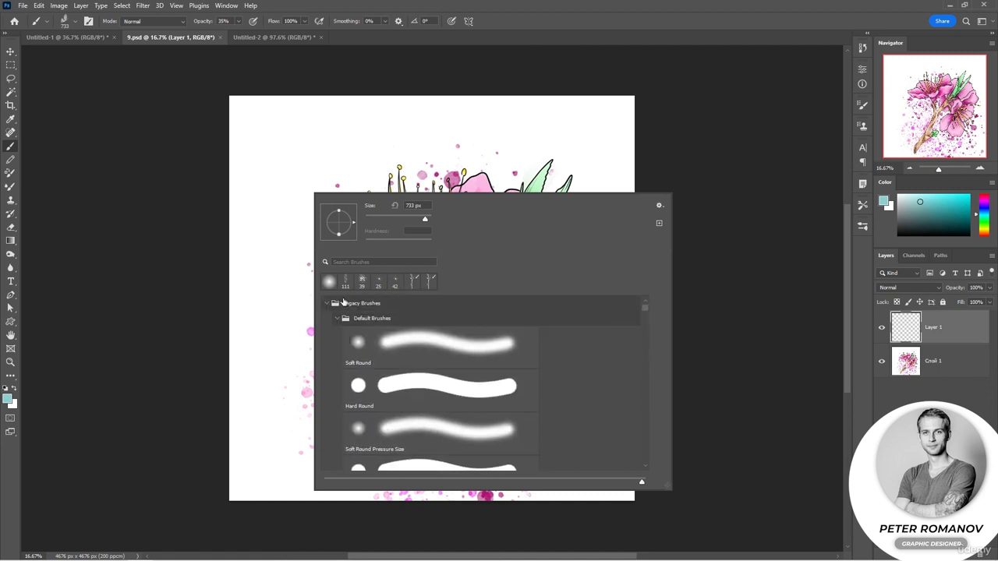
{"action": "left_click", "coordinate": [340, 316]}
{"action": "scroll", "coordinate": [641, 392], "scroll_direction": "down", "scroll_amount": 3}
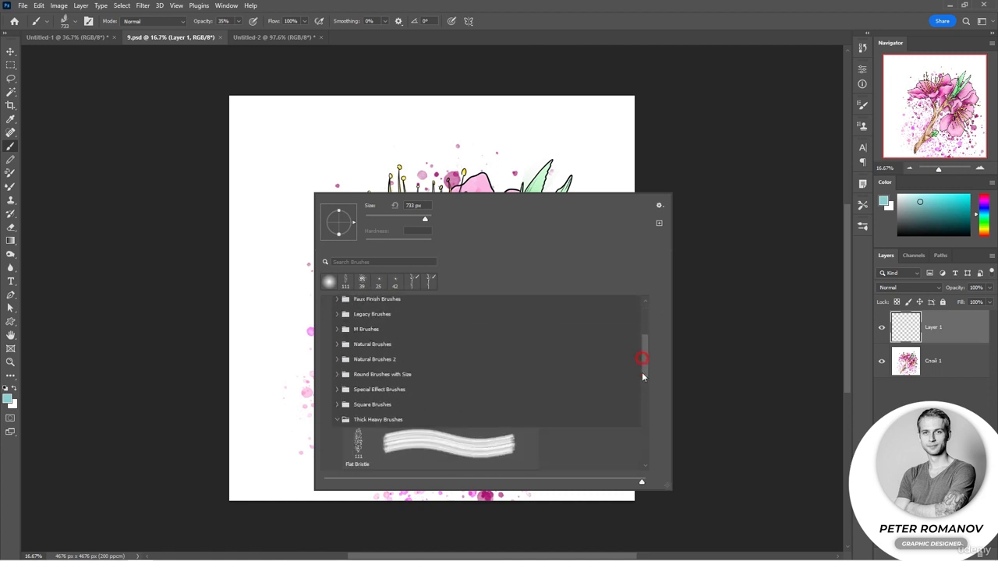
{"action": "left_click_drag", "start_coordinate": [641, 377], "coordinate": [641, 393]}
{"action": "left_click", "coordinate": [336, 309]}
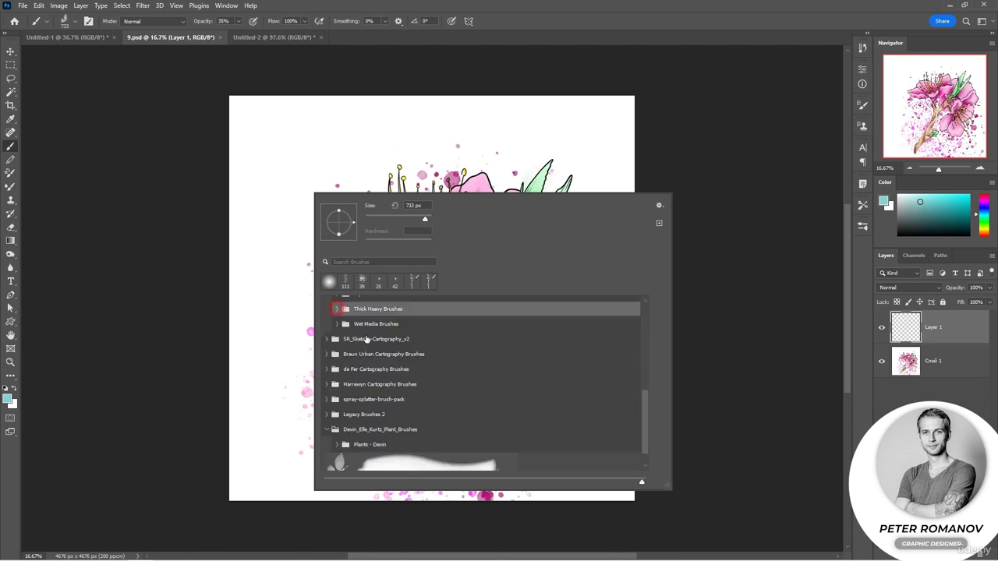
{"action": "scroll", "coordinate": [367, 338], "scroll_direction": "down", "scroll_amount": 1}
{"action": "left_click", "coordinate": [781, 295]}
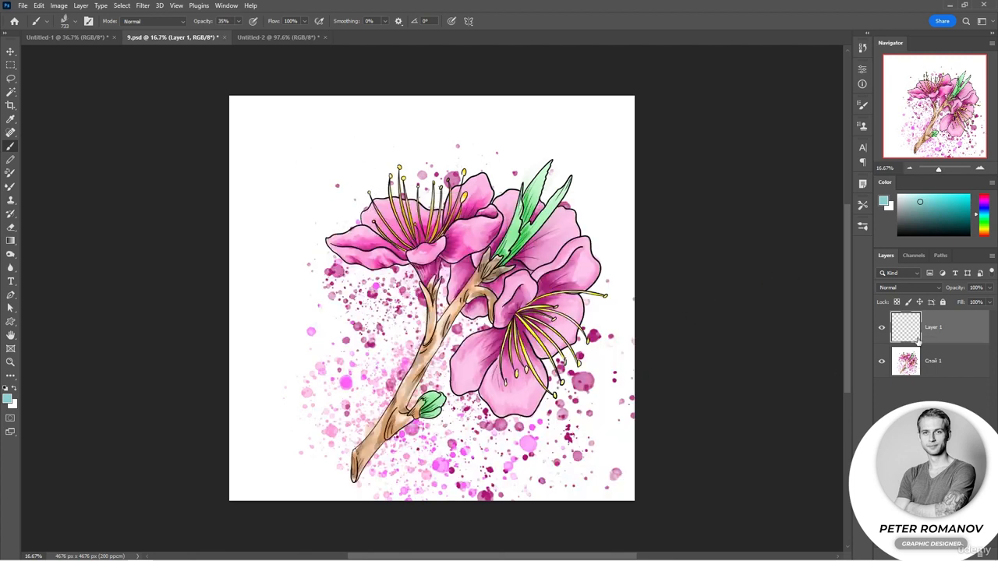
Set the butterfly brush to 1457 px and 26° and stamp a greyish-blue butterfly in the image's upper-left corner on Layer 1
{"action": "mouse_move", "coordinate": [282, 113]}
{"action": "left_mouse_down"}
{"action": "mouse_move", "coordinate": [273, 240]}
{"action": "mouse_move", "coordinate": [291, 169]}
{"action": "left_mouse_up"}
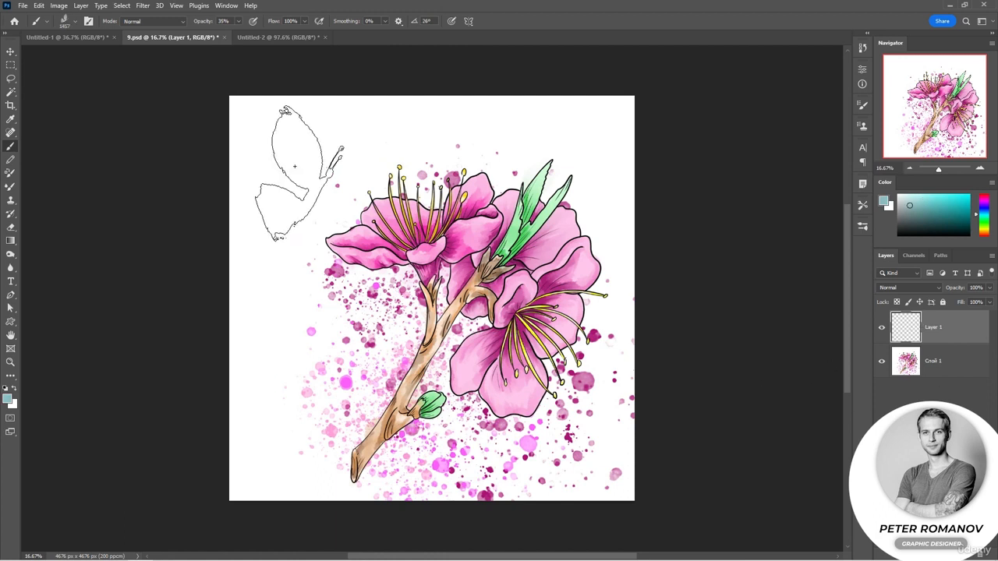
{"action": "left_click", "coordinate": [291, 169]}
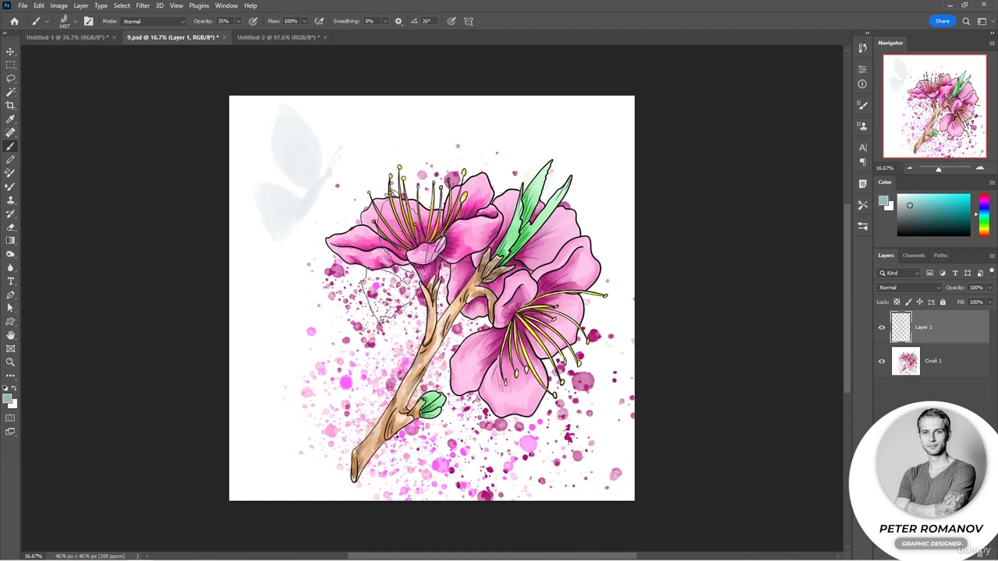
Raise the brush opacity to 82%, undo the faint butterfly stamps and stamp a stronger one in the same corner
{"action": "left_click_drag", "start_coordinate": [201, 24], "coordinate": [223, 32]}
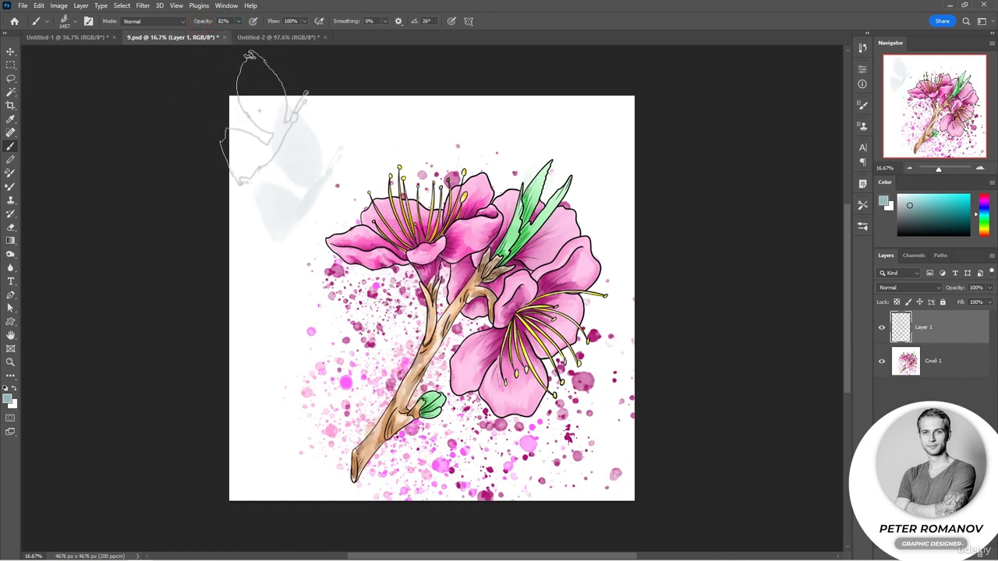
{"action": "left_click", "coordinate": [295, 165]}
{"action": "key", "text": "ctrl+z"}
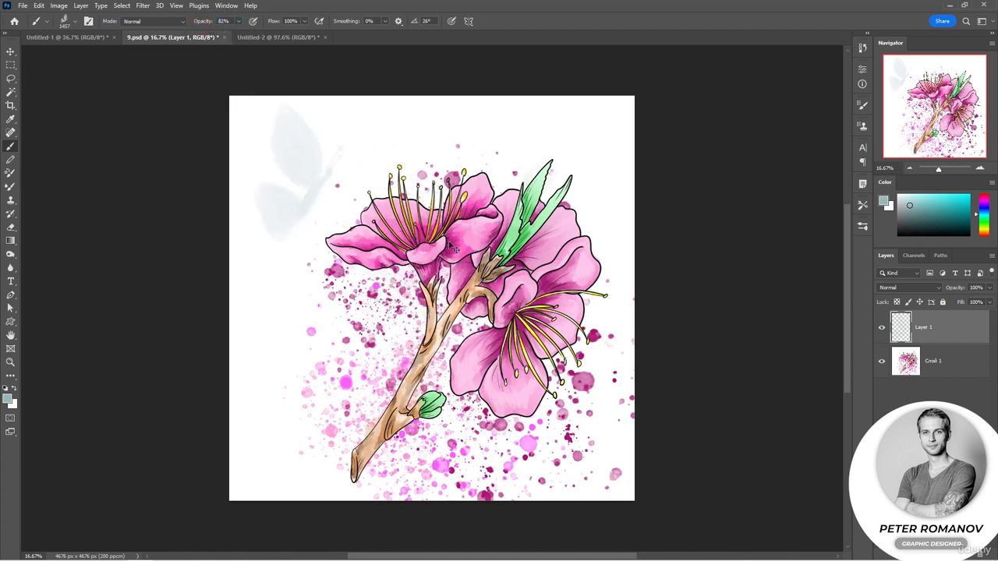
{"action": "key", "text": "ctrl+z"}
{"action": "left_click", "coordinate": [298, 164]}
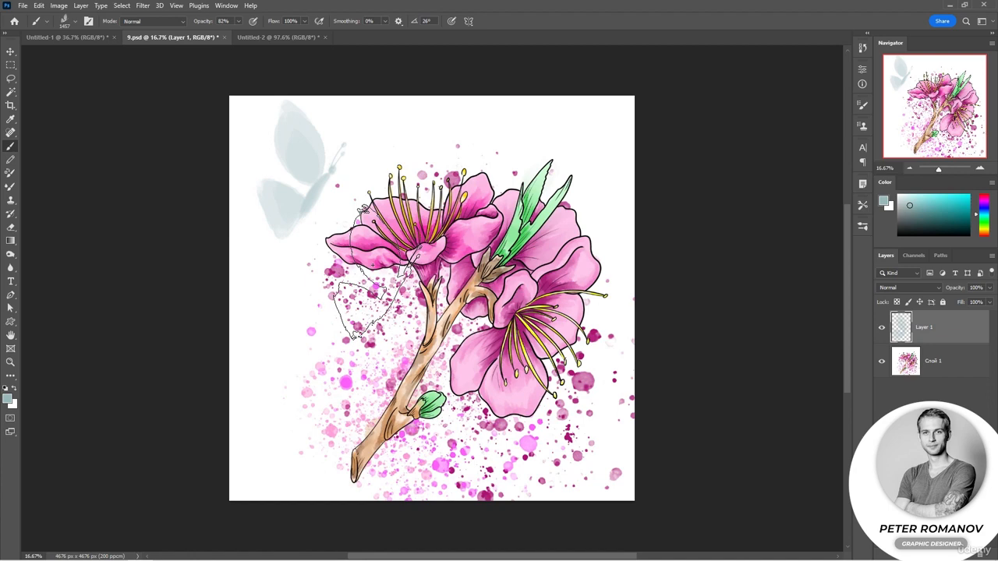
Check the butterfly drawing in Untitled-2, return to 9.psd and stamp a small 196 px butterfly just above the green leaves
{"action": "left_click", "coordinate": [257, 38]}
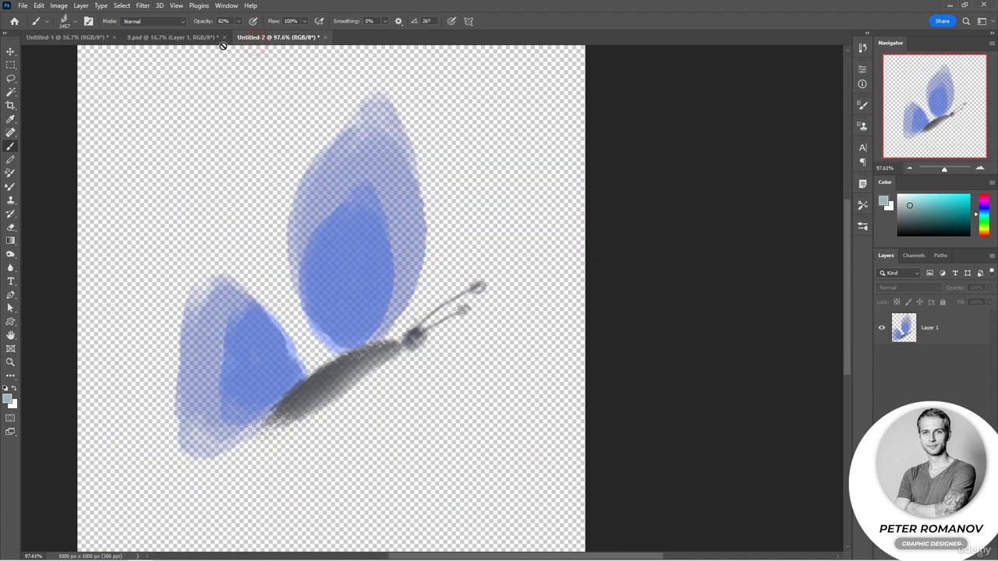
{"action": "left_click", "coordinate": [173, 38]}
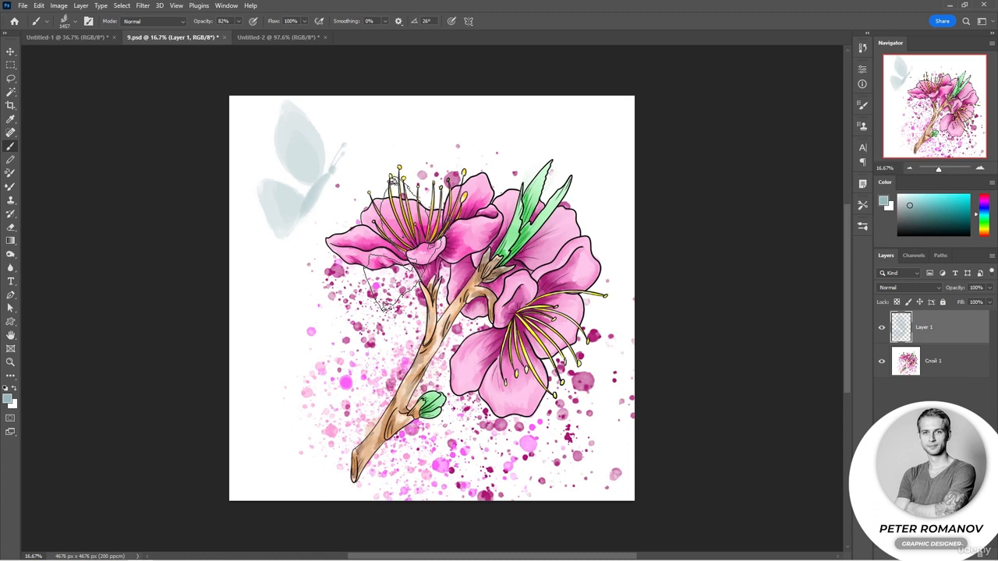
{"action": "right_click", "coordinate": [284, 294]}
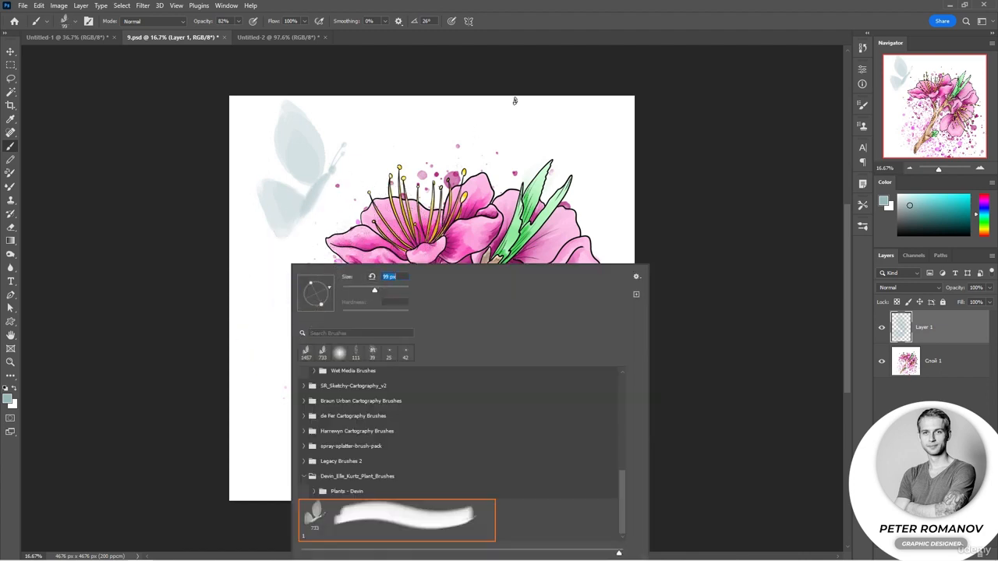
{"action": "left_click", "coordinate": [392, 290]}
{"action": "left_click", "coordinate": [533, 156]}
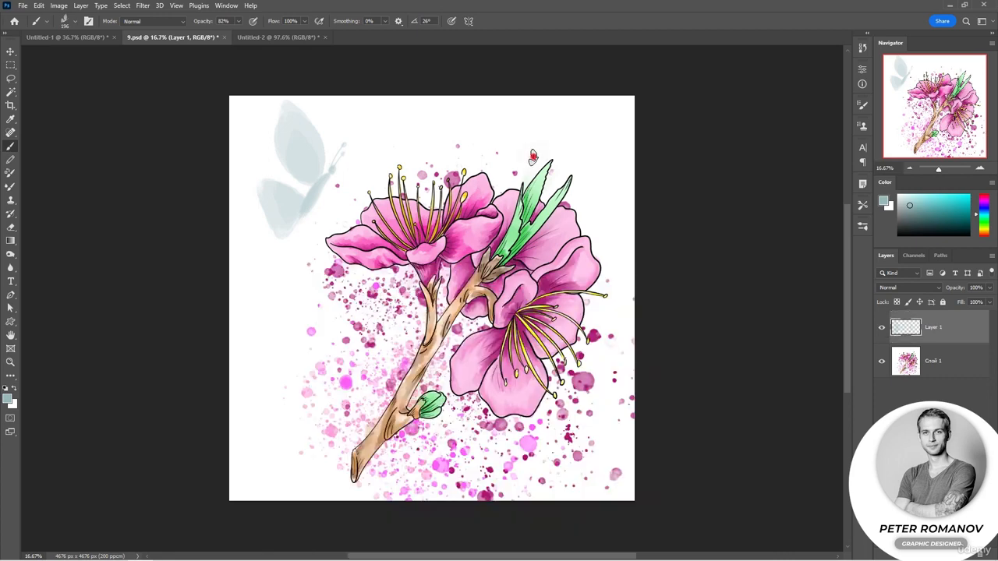
Set the butterfly brush to 401 px and the foreground colour to turquoise, and stamp a butterfly in the illustration's upper-right corner
{"action": "scroll", "coordinate": [527, 162], "scroll_direction": "up", "scroll_amount": 3}
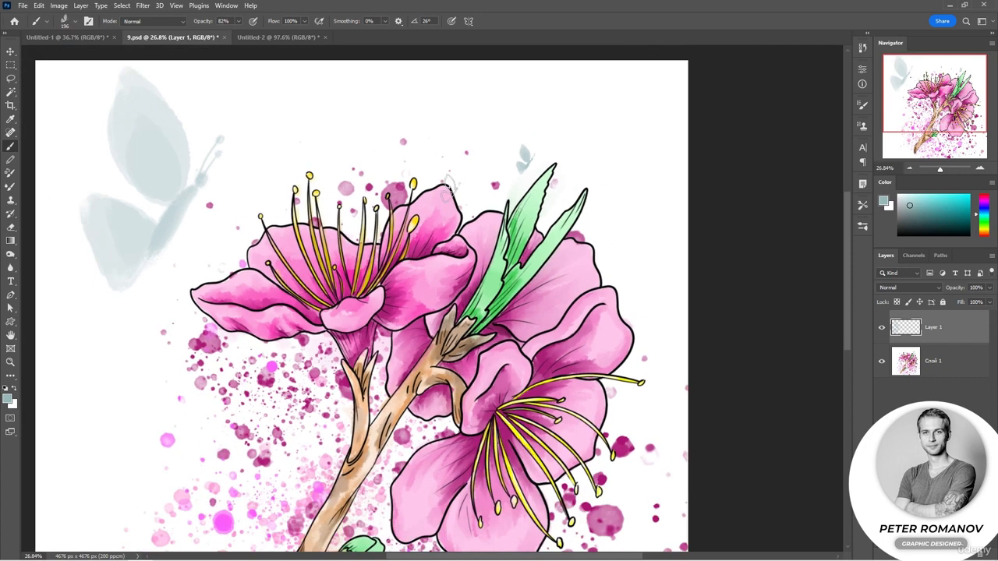
{"action": "right_click", "coordinate": [449, 187]}
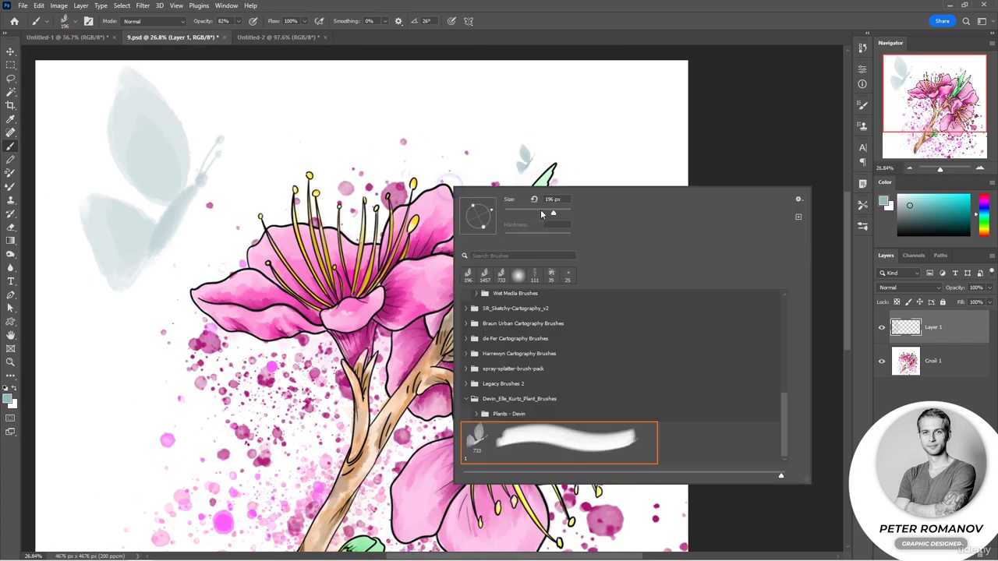
{"action": "left_click_drag", "start_coordinate": [552, 215], "coordinate": [561, 215]}
{"action": "left_click_drag", "start_coordinate": [943, 210], "coordinate": [952, 198]}
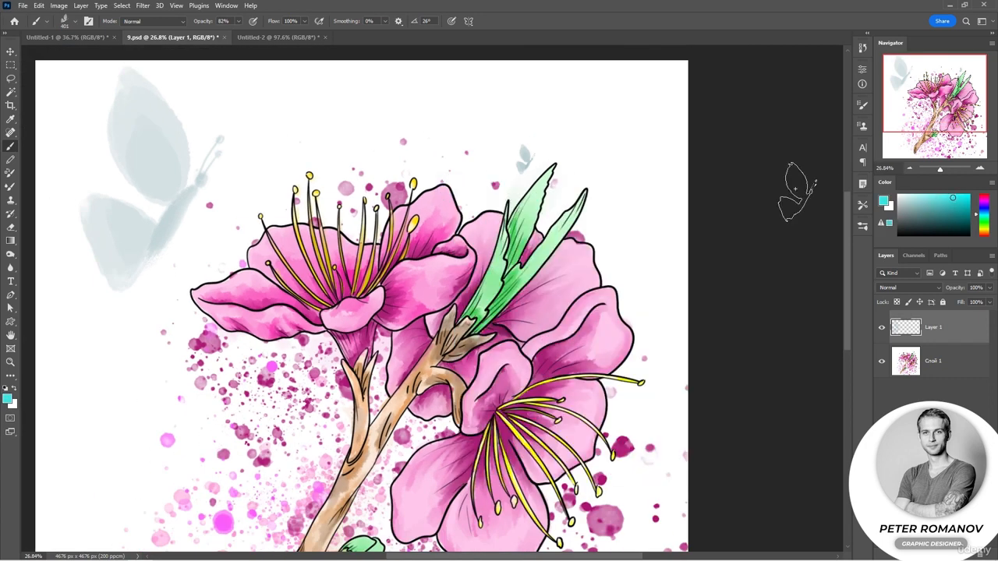
{"action": "left_click", "coordinate": [613, 117]}
{"action": "scroll", "coordinate": [544, 240], "scroll_direction": "down", "scroll_amount": 2}
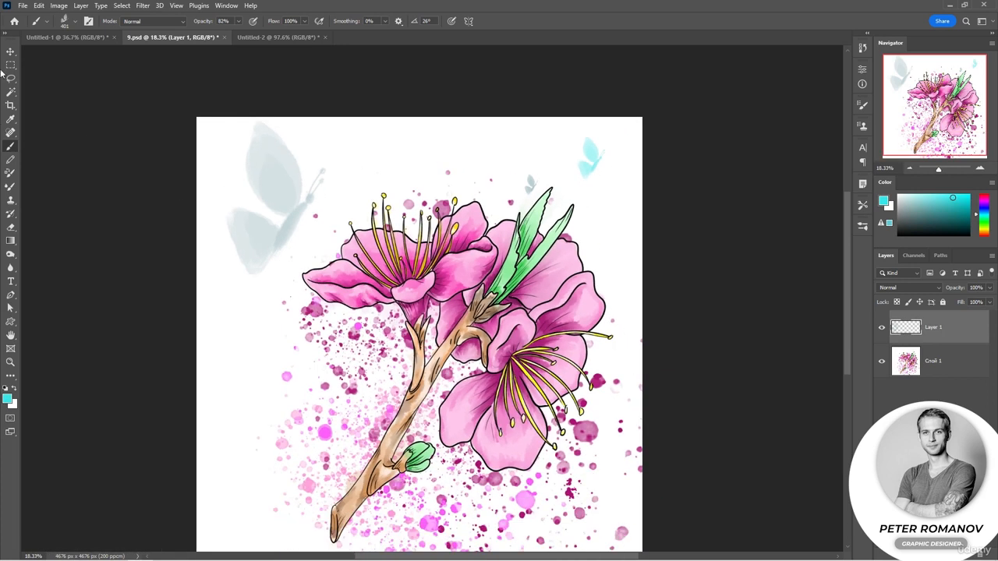
Free-transform Layer 1 to rotate the butterflies 8.83°, scale them to about 85% and reposition them around the flowers
{"action": "left_click", "coordinate": [11, 50]}
{"action": "mouse_move", "coordinate": [261, 173]}
{"action": "left_mouse_down"}
{"action": "mouse_move", "coordinate": [258, 196]}
{"action": "mouse_move", "coordinate": [263, 175]}
{"action": "mouse_move", "coordinate": [258, 184]}
{"action": "left_mouse_up"}
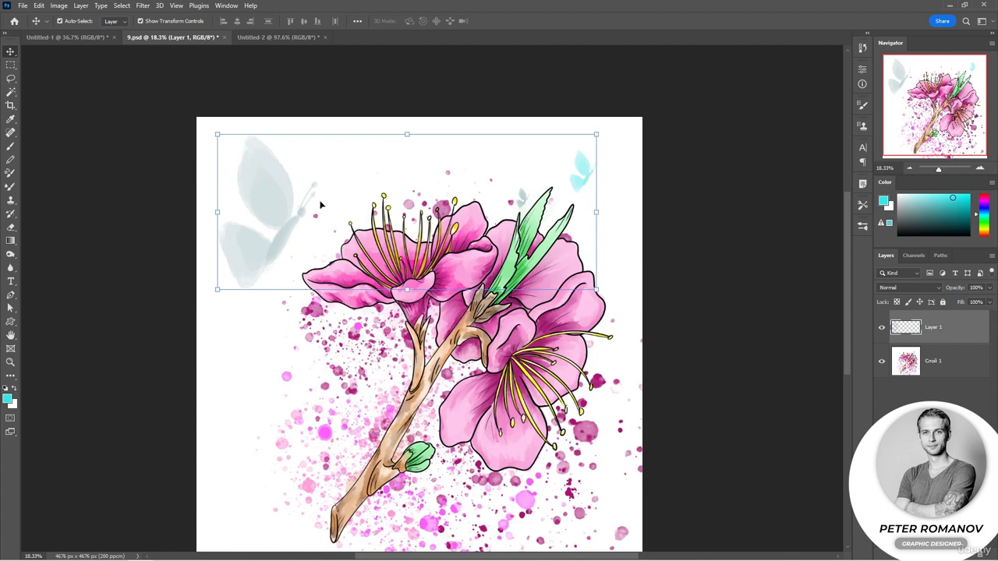
{"action": "key", "text": "ctrl+t"}
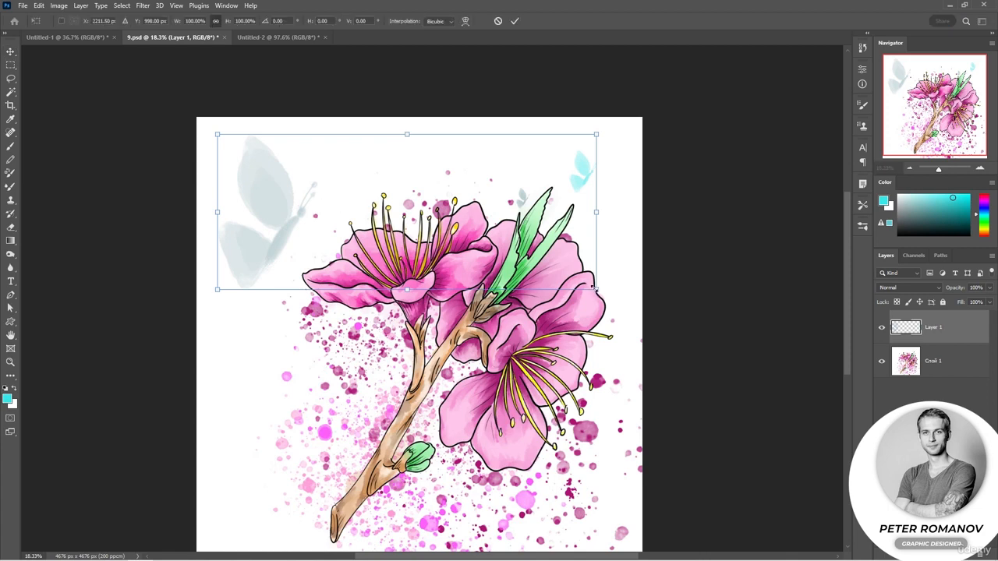
{"action": "left_click_drag", "start_coordinate": [597, 289], "coordinate": [595, 320]}
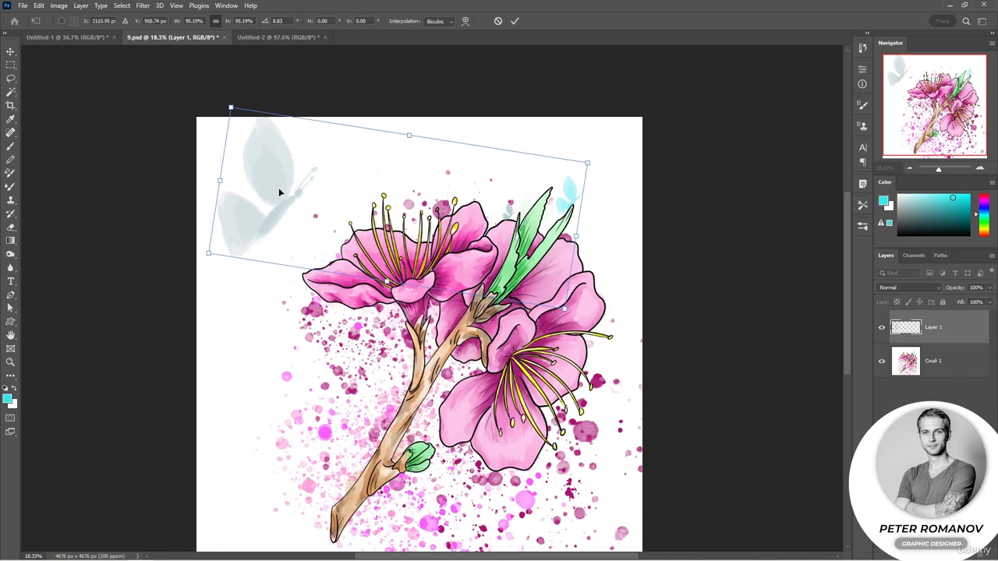
{"action": "mouse_move", "coordinate": [279, 192]}
{"action": "left_mouse_down"}
{"action": "mouse_move", "coordinate": [295, 168]}
{"action": "mouse_move", "coordinate": [290, 179]}
{"action": "left_mouse_up"}
{"action": "left_click_drag", "start_coordinate": [243, 95], "coordinate": [280, 118]}
{"action": "left_click_drag", "start_coordinate": [578, 192], "coordinate": [574, 185]}
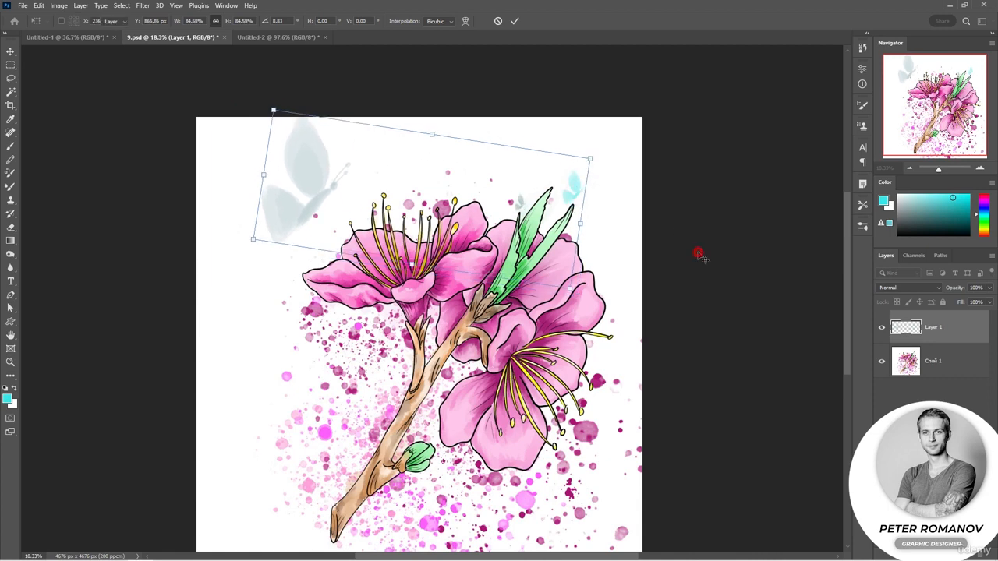
{"action": "key", "text": "Return"}
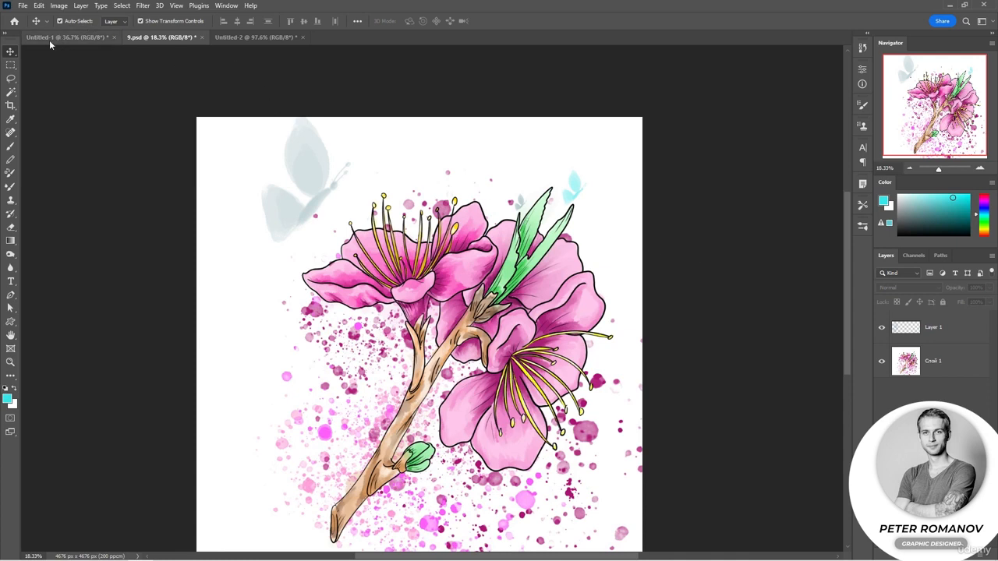
Return to the Brush tool, open the full Brushes panel and enlarge it so the whole preset list fits
{"action": "left_click", "coordinate": [10, 146]}
{"action": "left_click", "coordinate": [74, 22]}
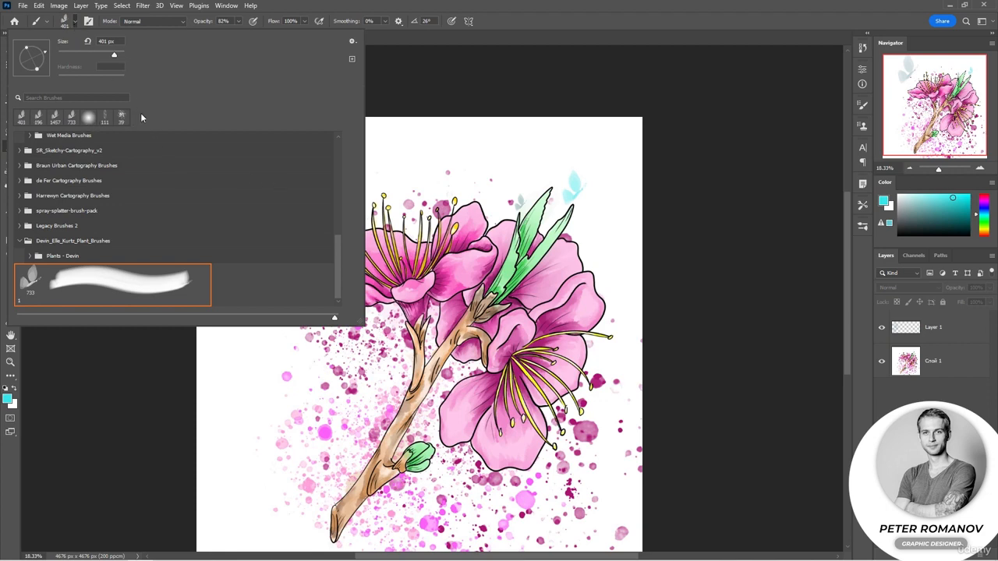
{"action": "left_click", "coordinate": [351, 41]}
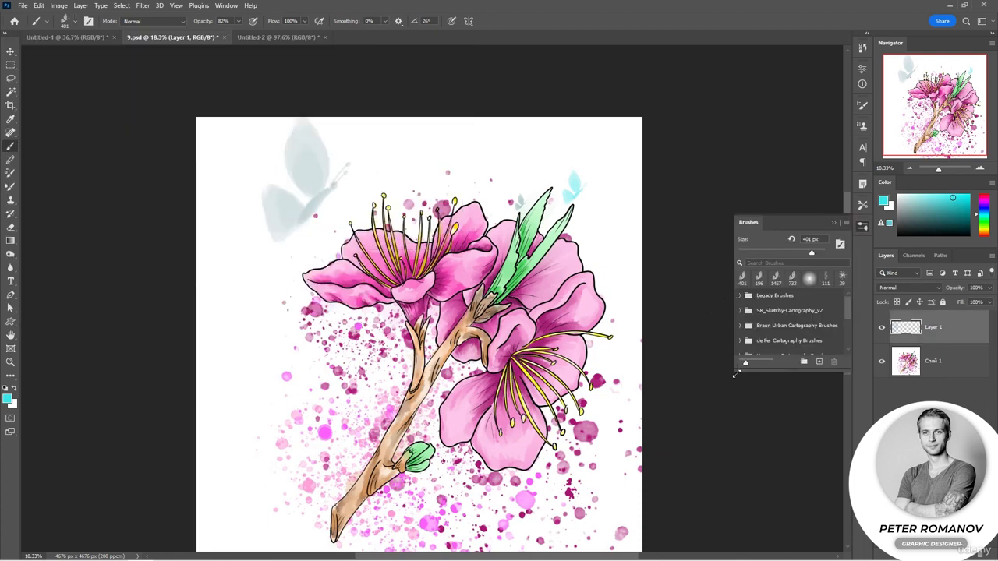
{"action": "mouse_move", "coordinate": [735, 375]}
{"action": "left_mouse_down"}
{"action": "mouse_move", "coordinate": [542, 457]}
{"action": "mouse_move", "coordinate": [429, 473]}
{"action": "left_mouse_up"}
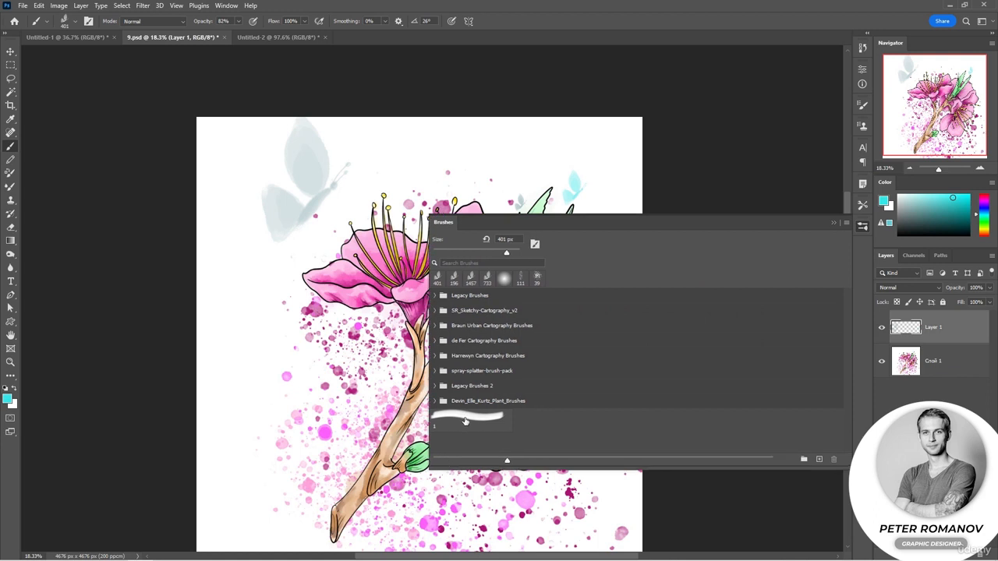
Export the butterfly brush preset as Untitled Brushes.abr in the 7.5 folder
{"action": "left_click", "coordinate": [465, 421]}
{"action": "right_click", "coordinate": [494, 421]}
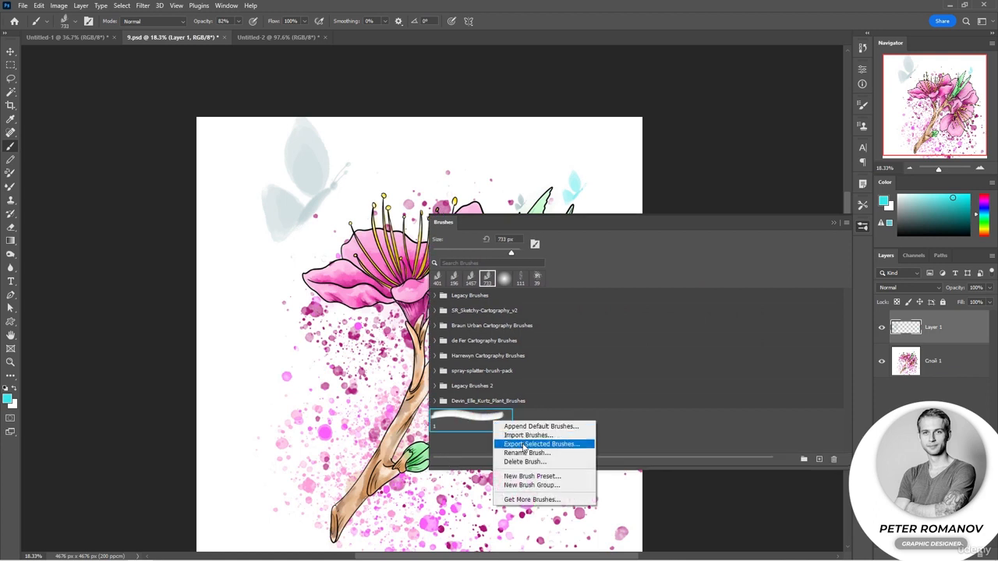
{"action": "left_click", "coordinate": [525, 446]}
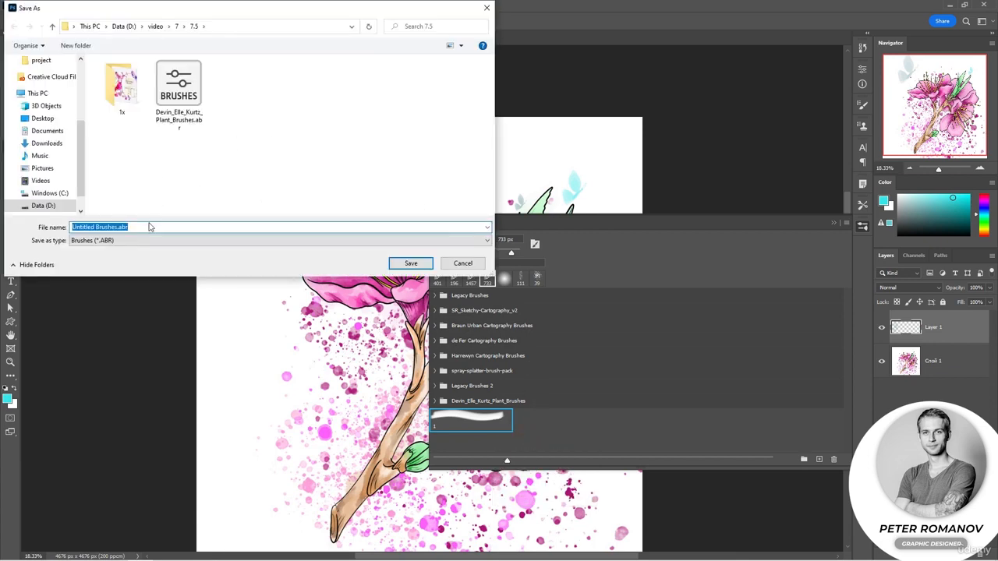
{"action": "left_click", "coordinate": [409, 263]}
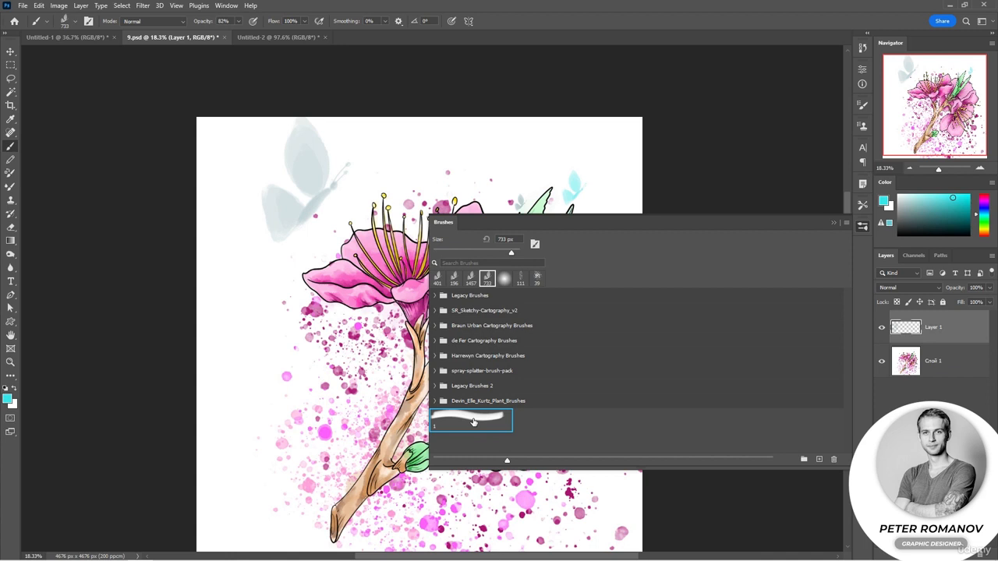
Expand Plants - Devin, select its Grass - Block in and Weeds and clovers groups and inspect the commands available for them
{"action": "left_click", "coordinate": [435, 401]}
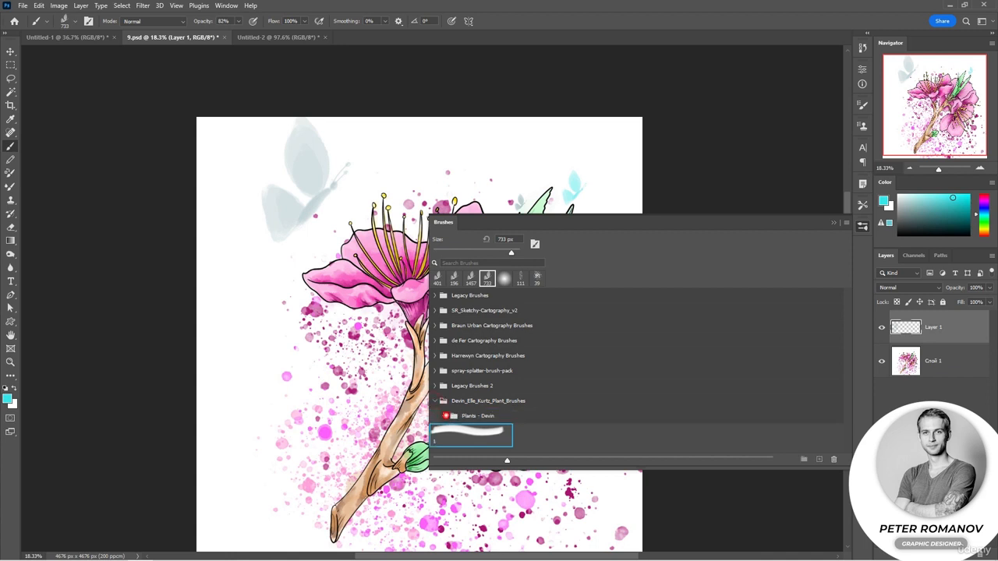
{"action": "left_click", "coordinate": [445, 415]}
{"action": "scroll", "coordinate": [500, 421], "scroll_direction": "down", "scroll_amount": 1}
{"action": "left_click", "coordinate": [487, 390]}
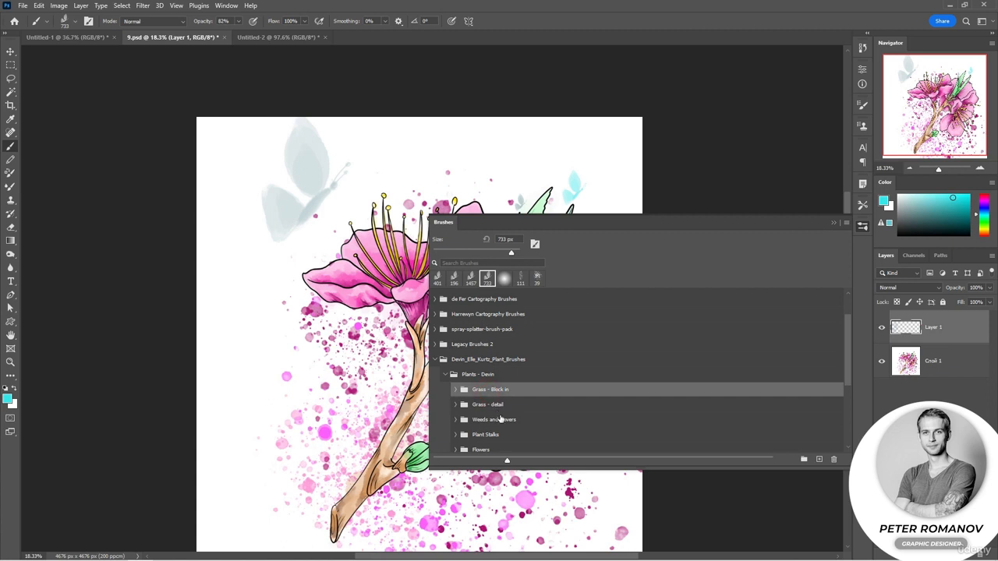
{"action": "right_click", "coordinate": [501, 420]}
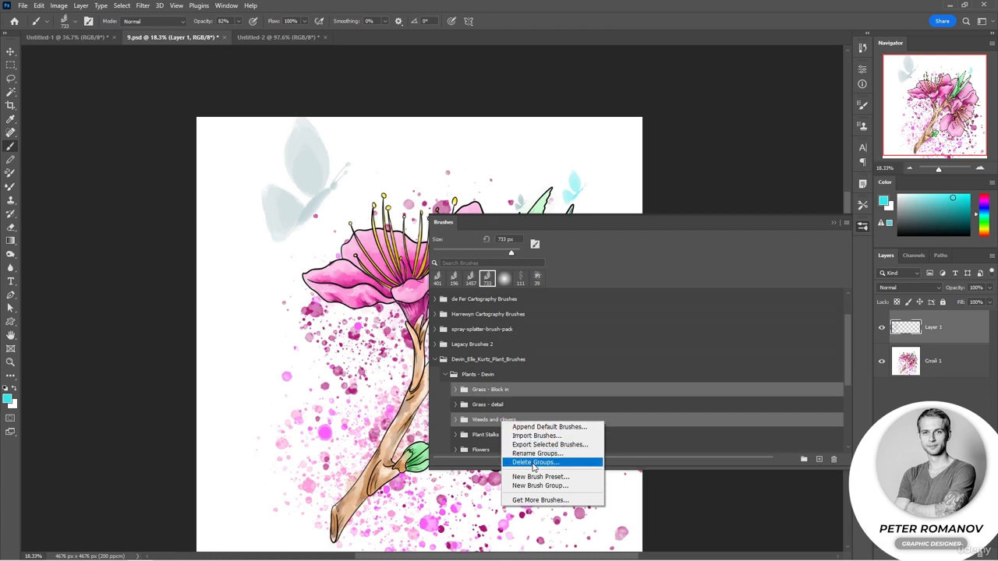
{"action": "left_click", "coordinate": [456, 393]}
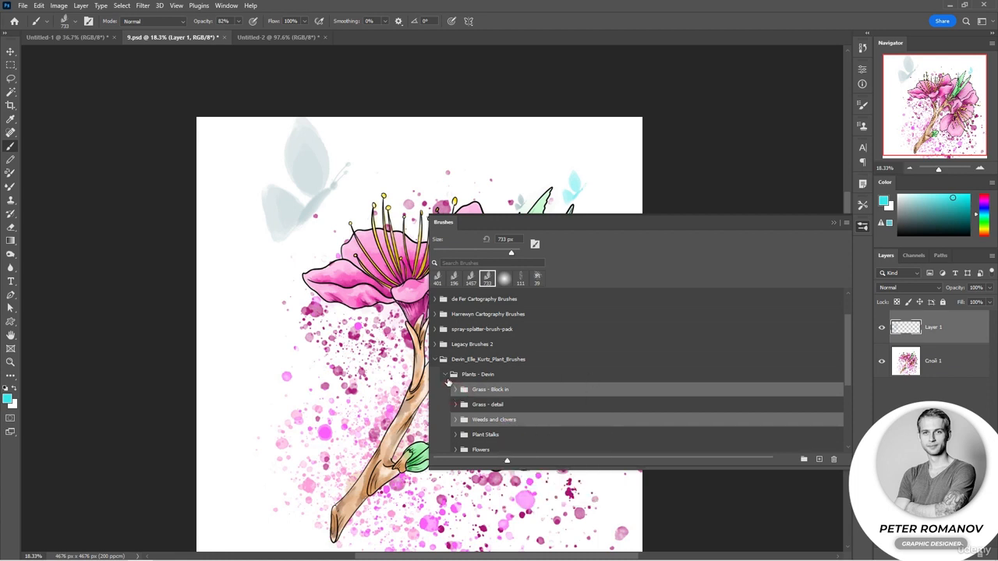
Open the name dialog of the Grass block in 1 brush and close it without renaming
{"action": "left_click", "coordinate": [456, 391]}
{"action": "right_click", "coordinate": [494, 408]}
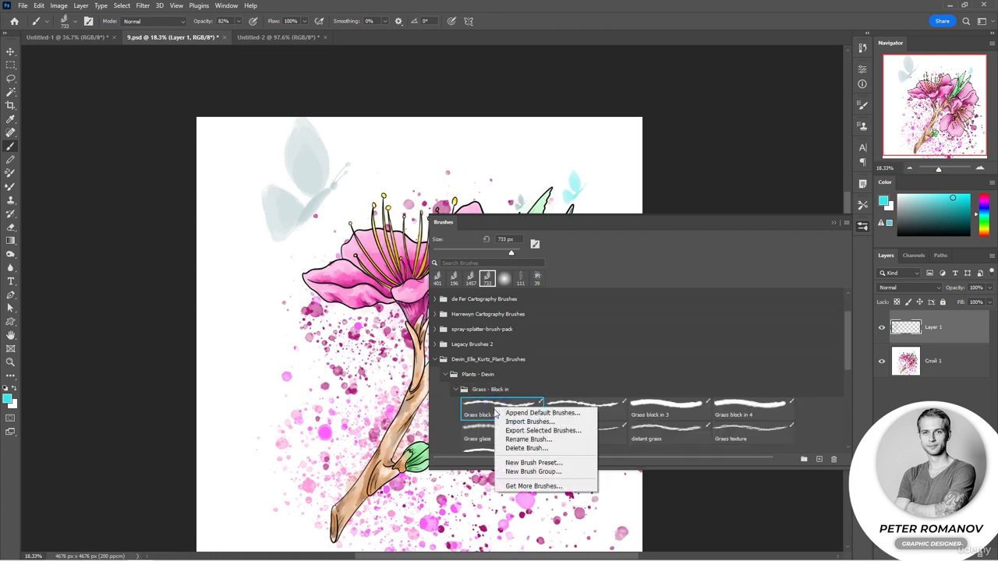
{"action": "left_click", "coordinate": [556, 440]}
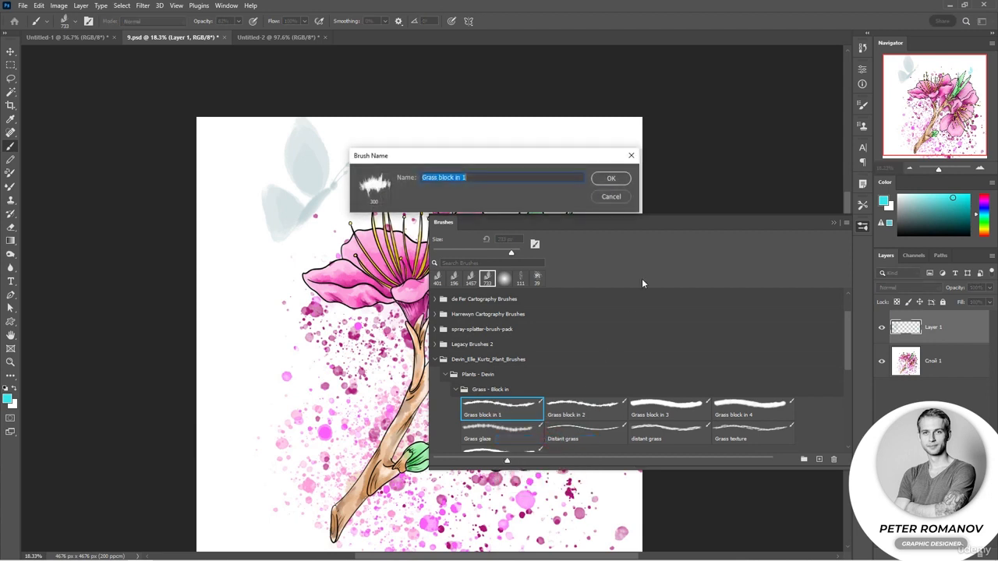
{"action": "left_click", "coordinate": [601, 180]}
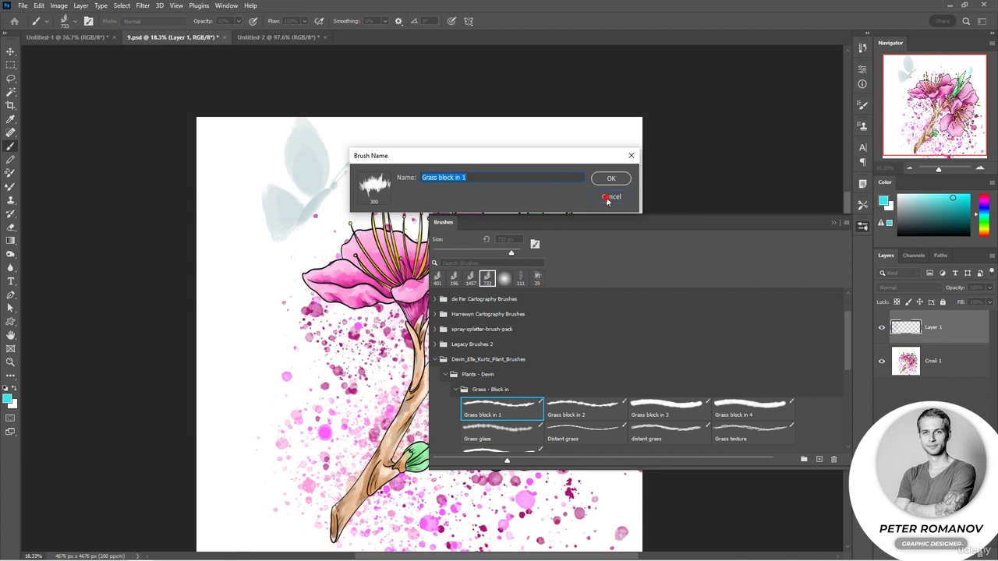
Collapse the Devin_Elle_Kurtz_Plant_Brushes group with its subgroups and review the commands for managing brush presets
{"action": "left_click", "coordinate": [456, 390]}
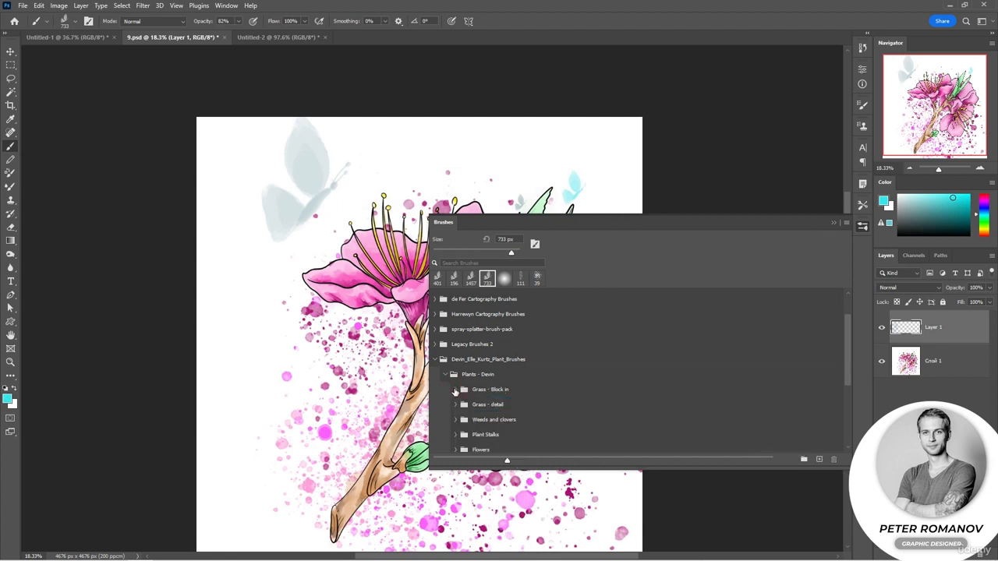
{"action": "left_click", "coordinate": [445, 375]}
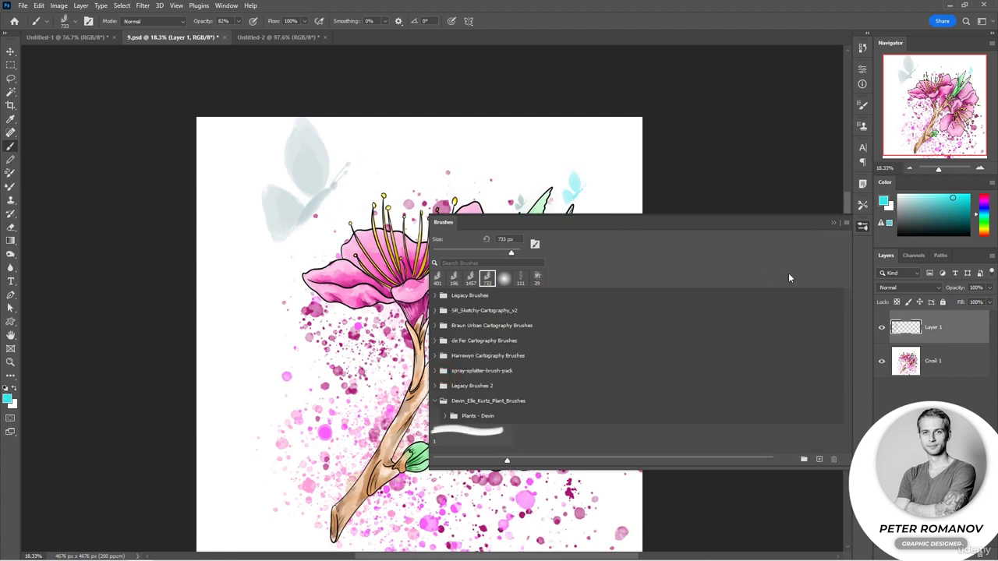
{"action": "left_click", "coordinate": [434, 401]}
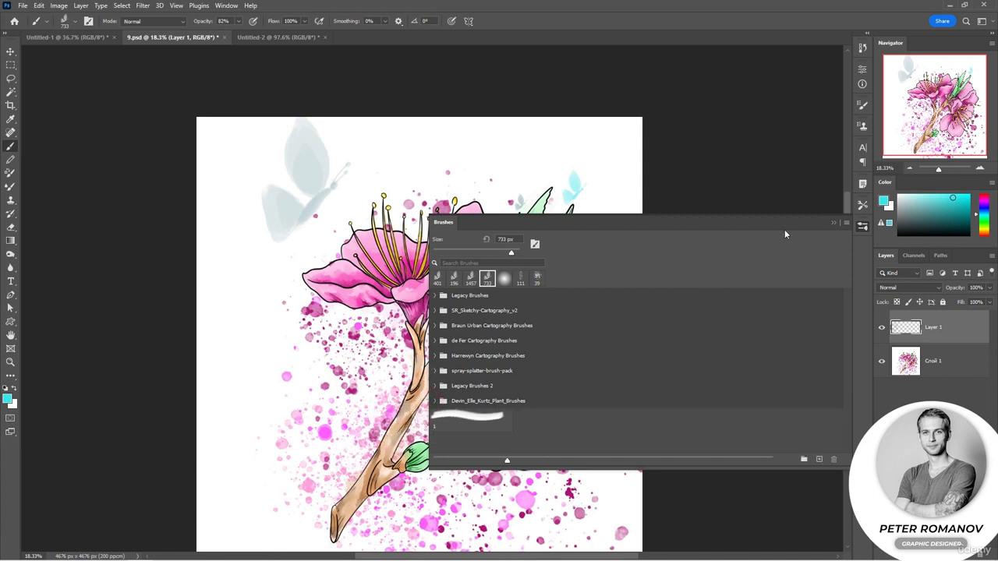
{"action": "left_click", "coordinate": [849, 224]}
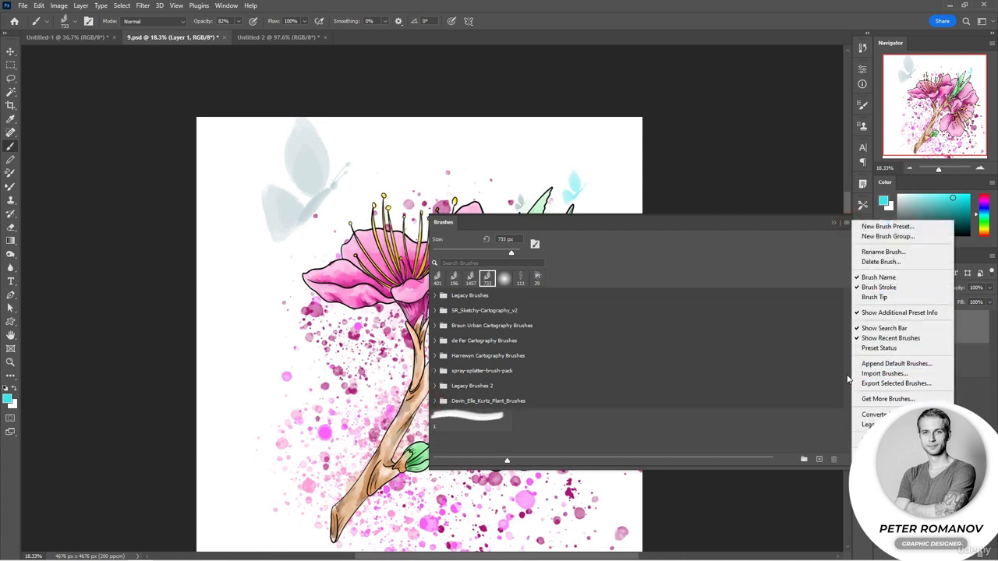
{"action": "left_click", "coordinate": [630, 268]}
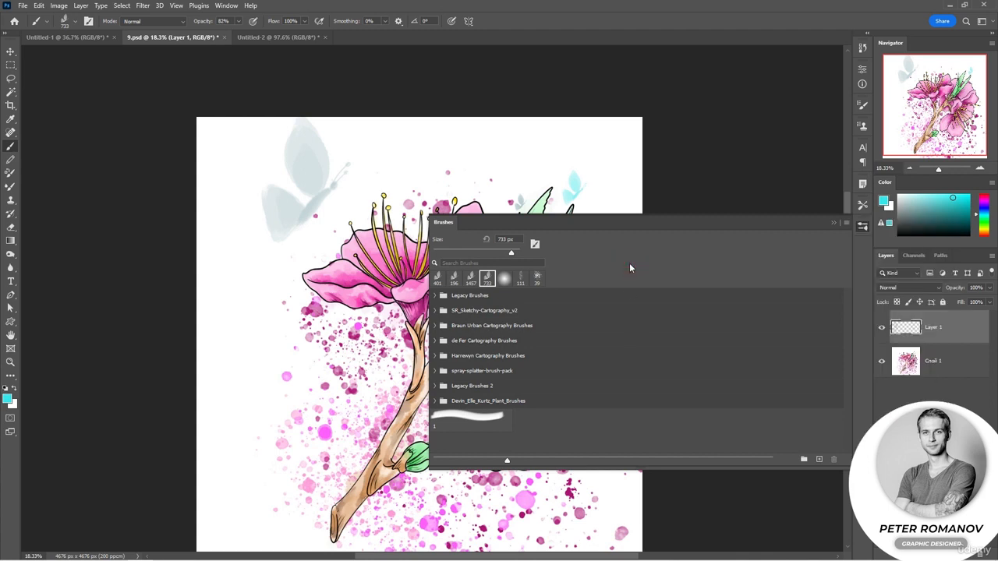
Expand Devin_Elle_Kurtz_Plant_Brushes and its Plants - Devin group down to the brushes in Grass - Block in
{"action": "left_click", "coordinate": [435, 401]}
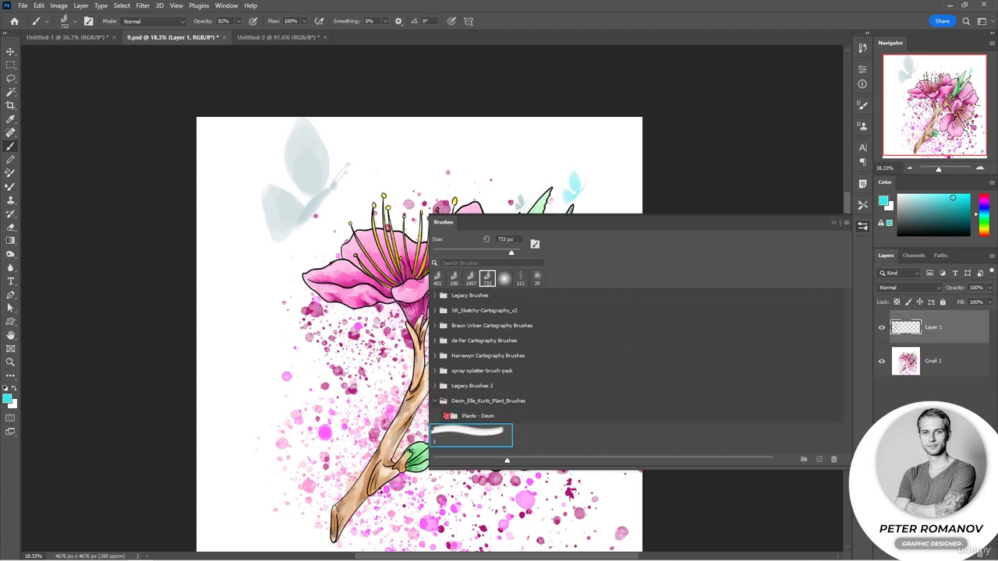
{"action": "left_click", "coordinate": [446, 416]}
{"action": "left_click", "coordinate": [458, 432]}
{"action": "scroll", "coordinate": [503, 426], "scroll_direction": "down", "scroll_amount": 2}
{"action": "left_click", "coordinate": [514, 407]}
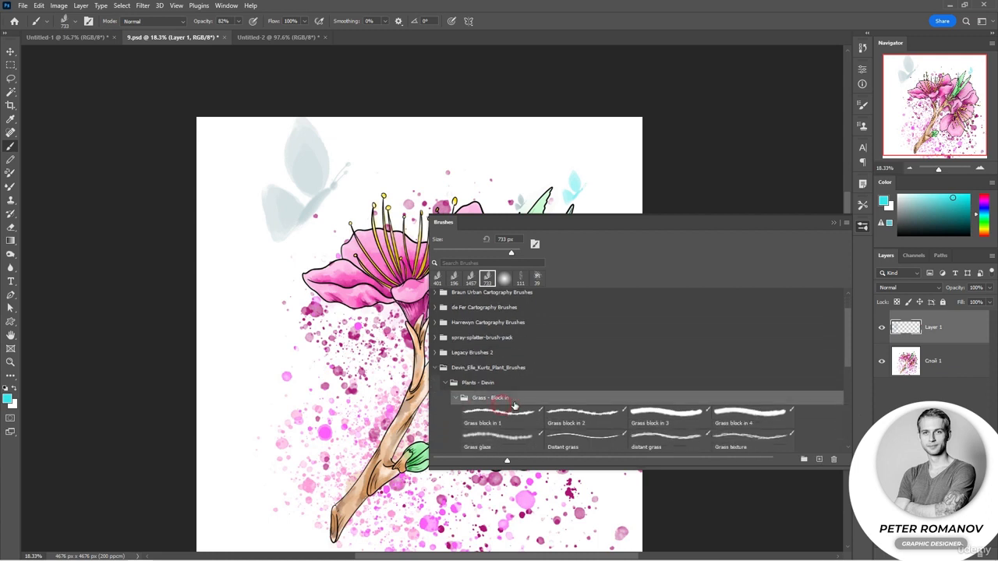
Group the Grass block in 1, 2, 3 and 4 brushes into a new brush group named Group 1
{"action": "left_click", "coordinate": [512, 413]}
{"action": "left_click", "coordinate": [607, 417], "text": "shift"}
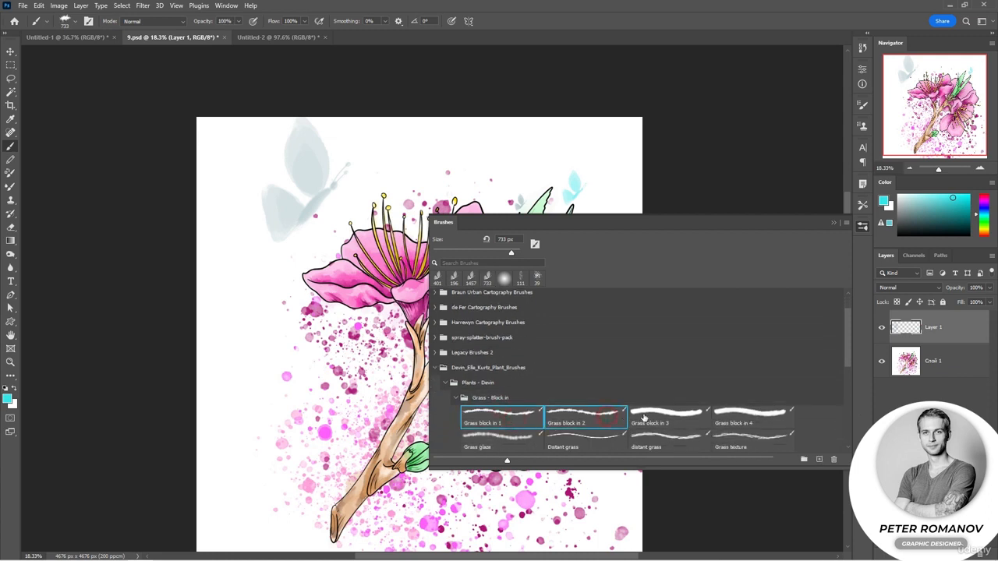
{"action": "left_click", "coordinate": [643, 418], "text": "shift"}
{"action": "left_click", "coordinate": [754, 418], "text": "shift"}
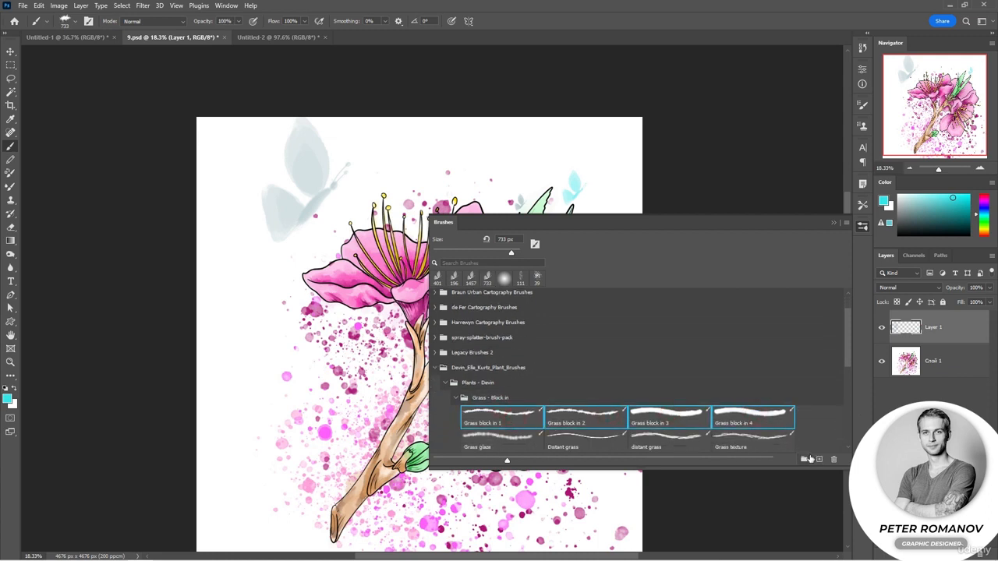
{"action": "left_click", "coordinate": [808, 459]}
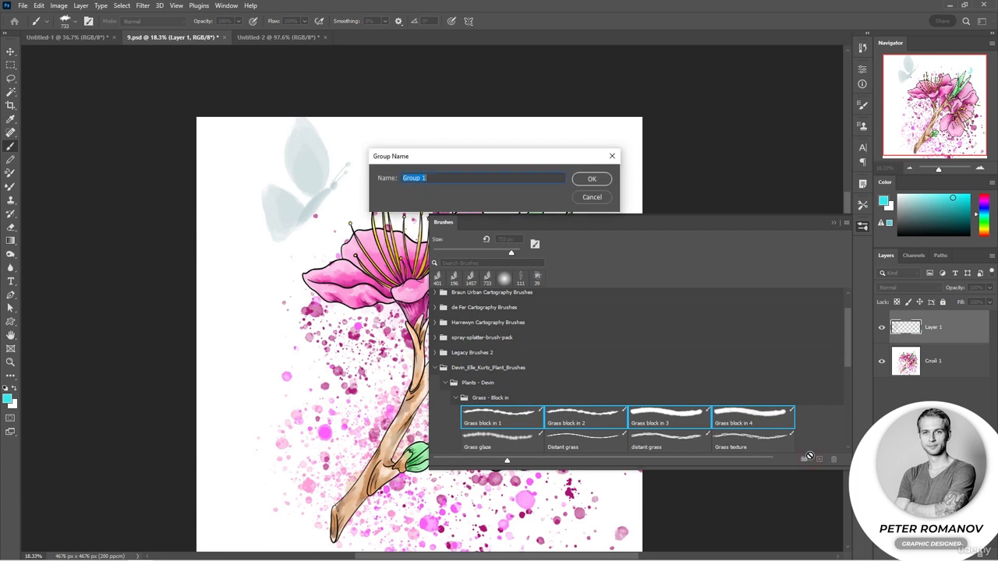
{"action": "left_click", "coordinate": [592, 178]}
{"action": "scroll", "coordinate": [634, 417], "scroll_direction": "down", "scroll_amount": 1}
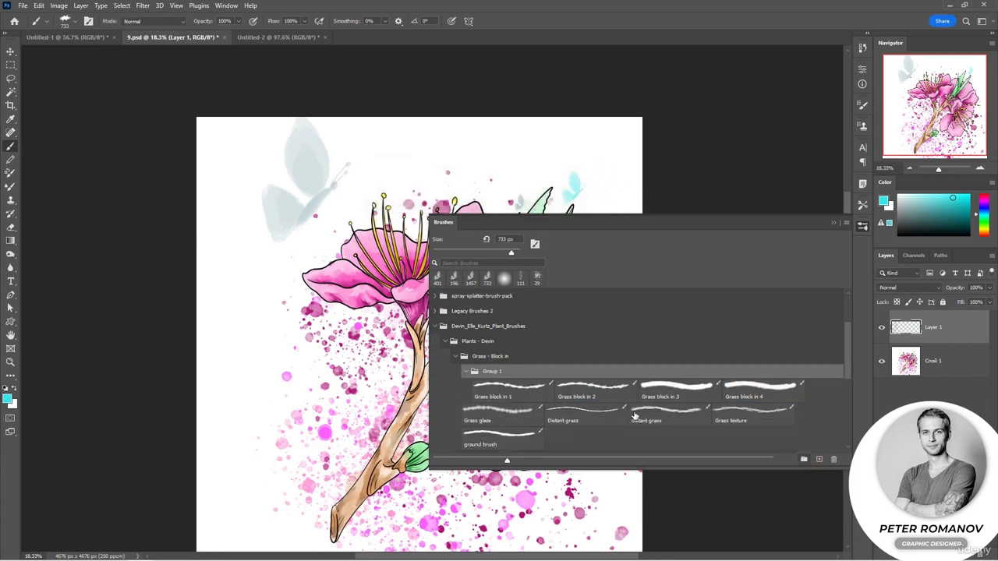
Move the four Grass block in brushes out of Group 1 and delete that group
{"action": "left_click", "coordinate": [507, 393]}
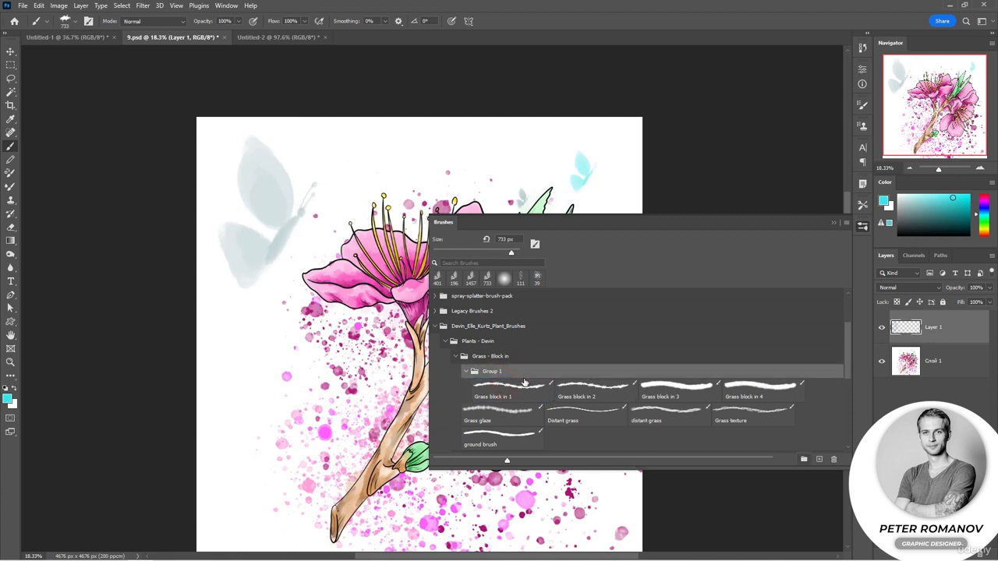
{"action": "left_click", "coordinate": [745, 393], "text": "shift"}
{"action": "mouse_move", "coordinate": [735, 394]}
{"action": "left_mouse_down"}
{"action": "mouse_move", "coordinate": [726, 408]}
{"action": "mouse_move", "coordinate": [737, 425]}
{"action": "mouse_move", "coordinate": [729, 409]}
{"action": "mouse_move", "coordinate": [494, 414]}
{"action": "left_mouse_up"}
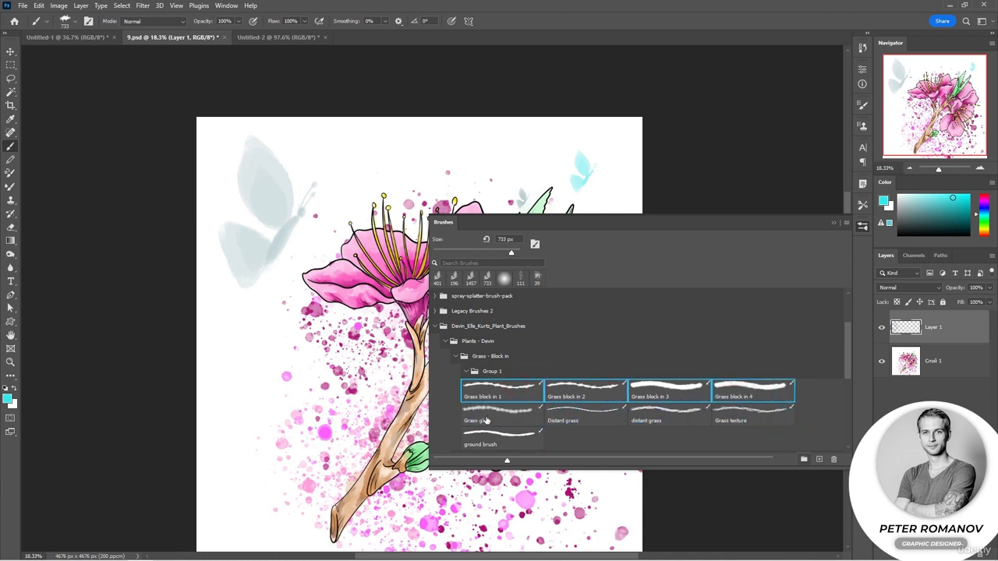
{"action": "right_click", "coordinate": [496, 373]}
{"action": "left_click", "coordinate": [527, 412]}
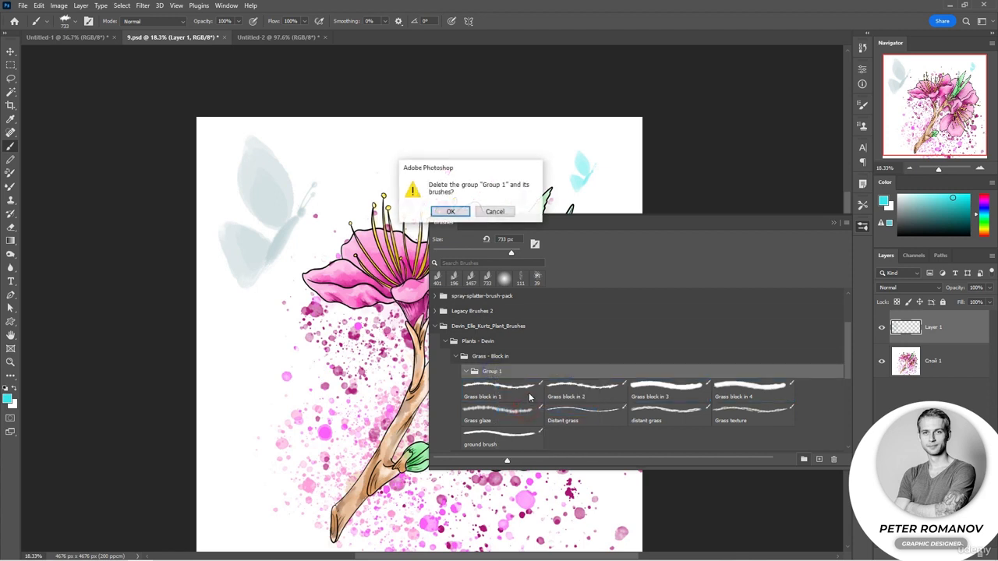
{"action": "left_click", "coordinate": [446, 214]}
Enlarge the brush previews to the maximum, show brush tips beside the strokes, and close the Brushes panel after checking the grass brushes
{"action": "left_click_drag", "start_coordinate": [507, 461], "coordinate": [789, 472]}
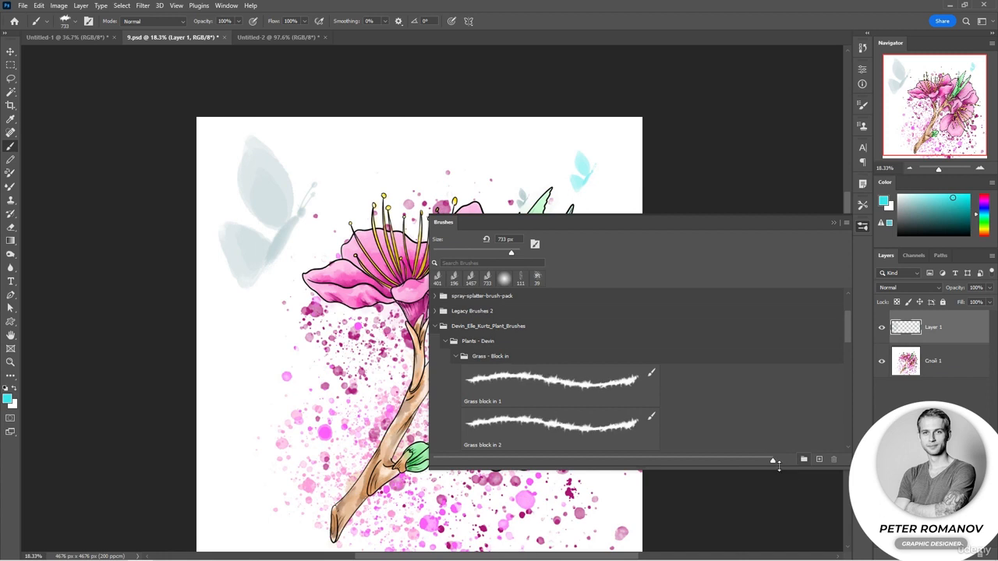
{"action": "scroll", "coordinate": [689, 422], "scroll_direction": "up", "scroll_amount": 3}
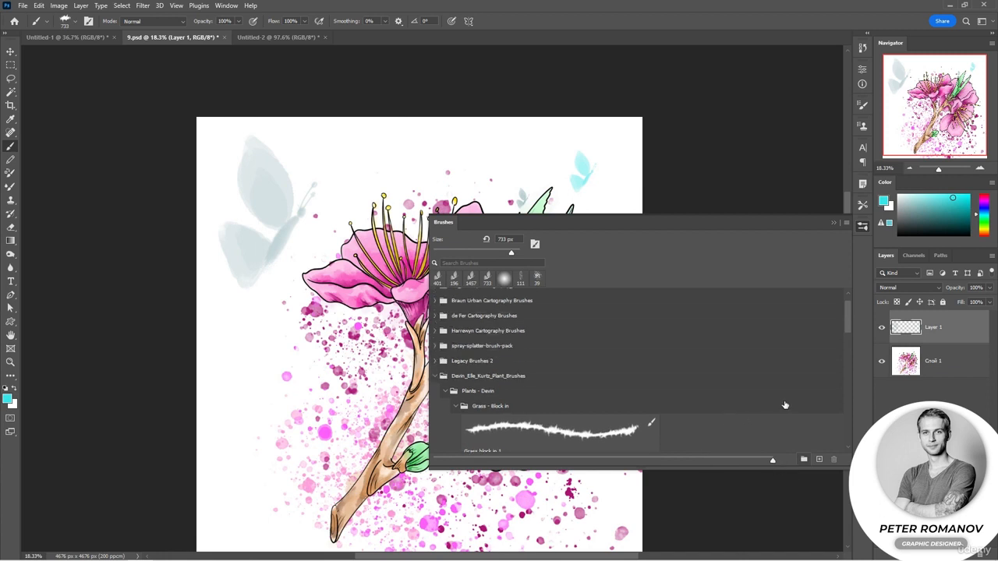
{"action": "left_click", "coordinate": [847, 223]}
{"action": "left_click", "coordinate": [874, 301]}
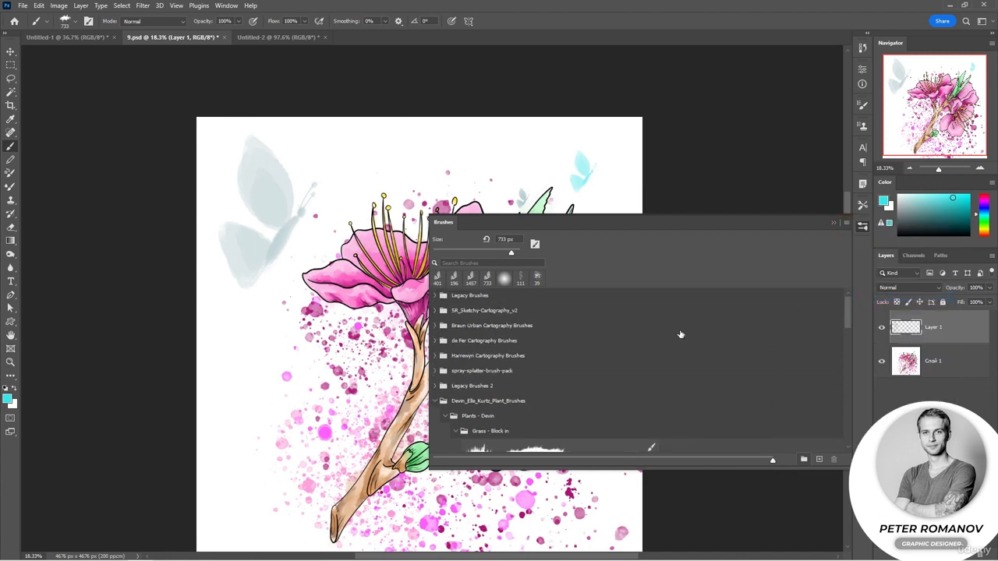
{"action": "scroll", "coordinate": [683, 338], "scroll_direction": "down", "scroll_amount": 3}
{"action": "scroll", "coordinate": [525, 356], "scroll_direction": "down", "scroll_amount": 2}
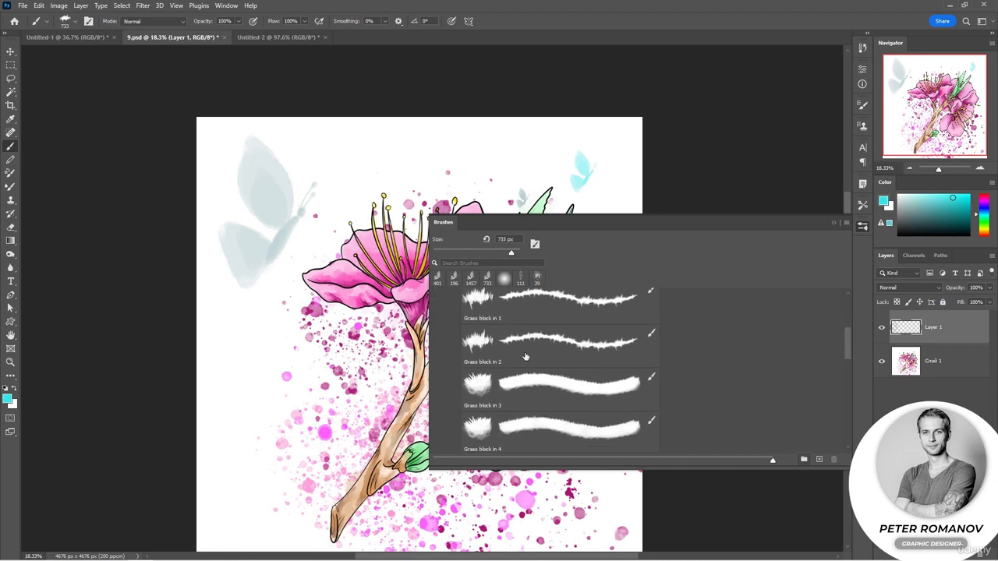
{"action": "scroll", "coordinate": [526, 356], "scroll_direction": "down", "scroll_amount": 1}
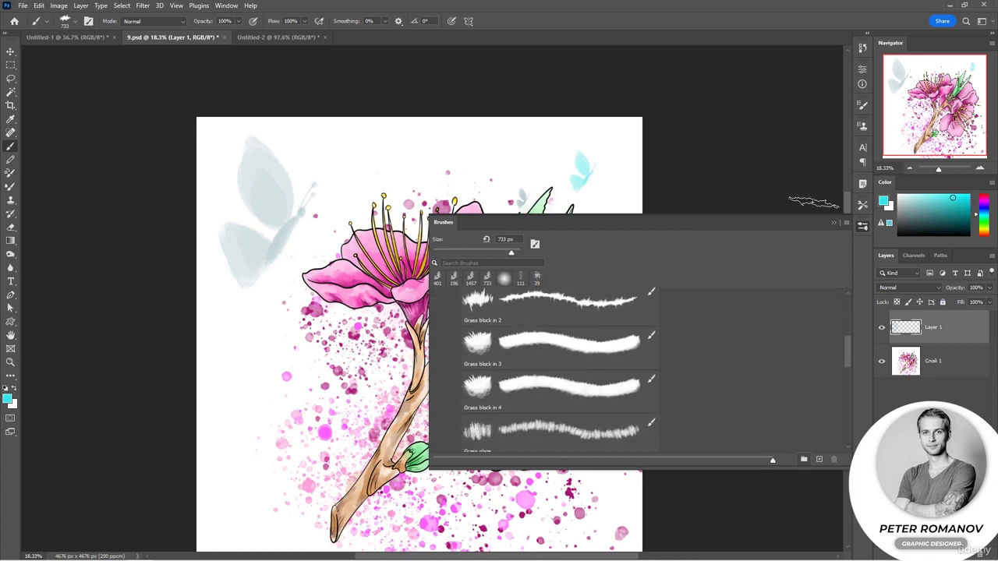
{"action": "left_click", "coordinate": [834, 223]}
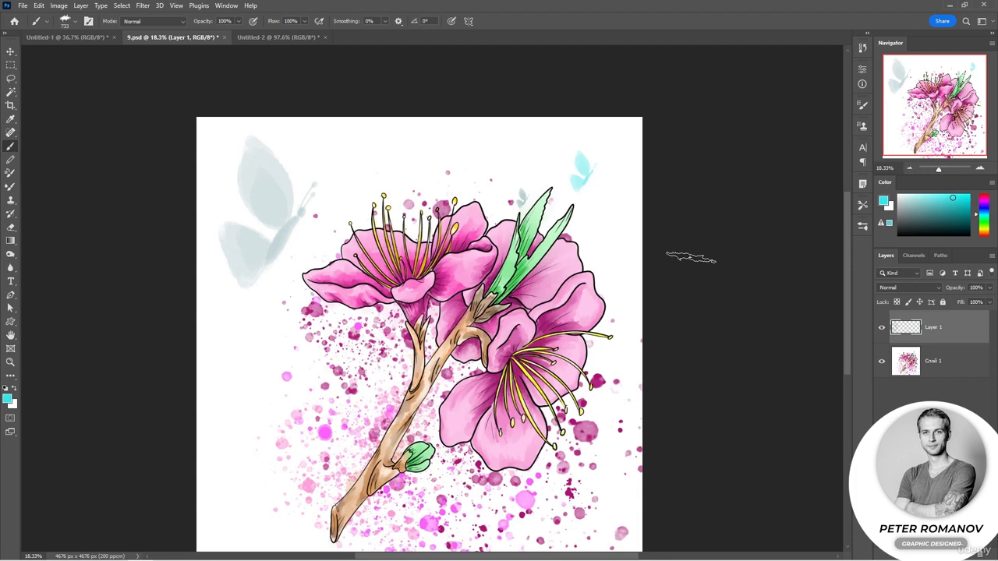
Select the butterfly brush preset named 1 in the brush picker
{"action": "left_click", "coordinate": [72, 25]}
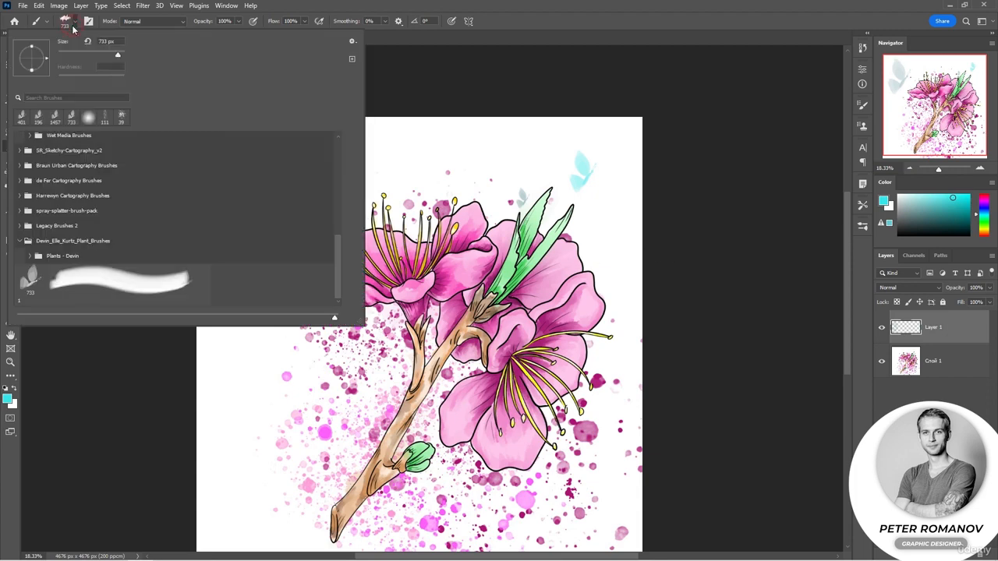
{"action": "left_click", "coordinate": [351, 41]}
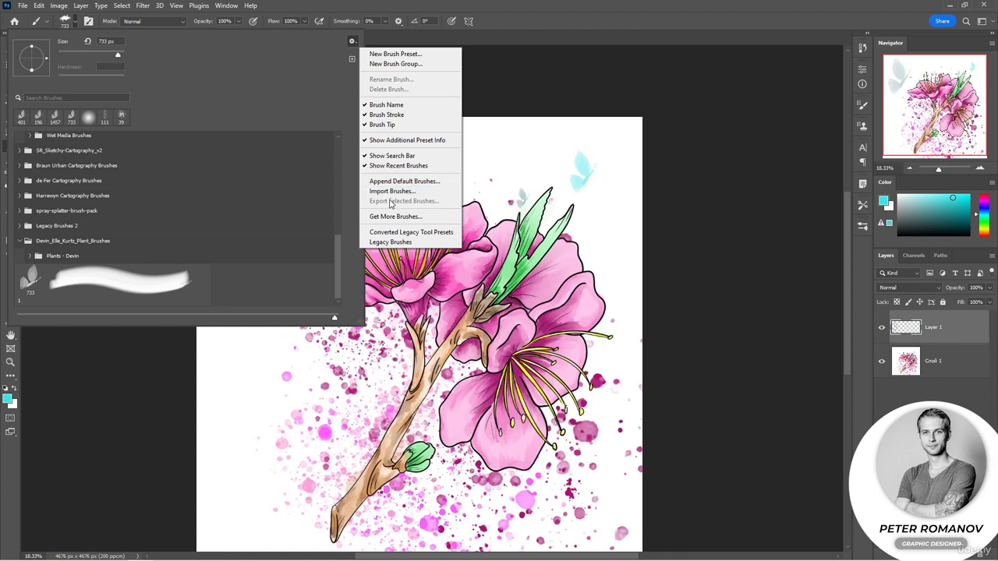
{"action": "left_click", "coordinate": [169, 283]}
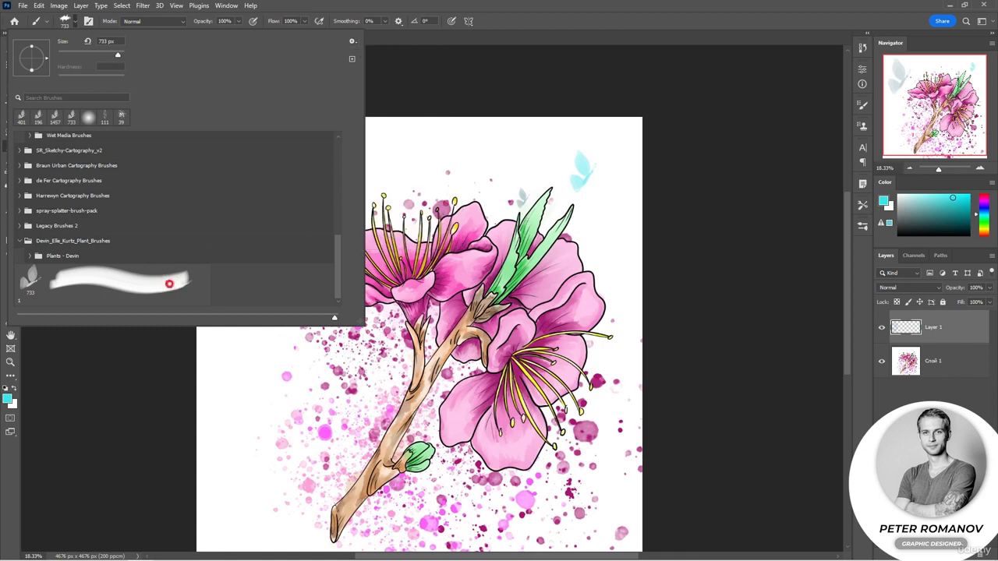
Open the export dialog for the selected butterfly brush, close it without saving, and review the remaining brush management commands
{"action": "left_click", "coordinate": [352, 40]}
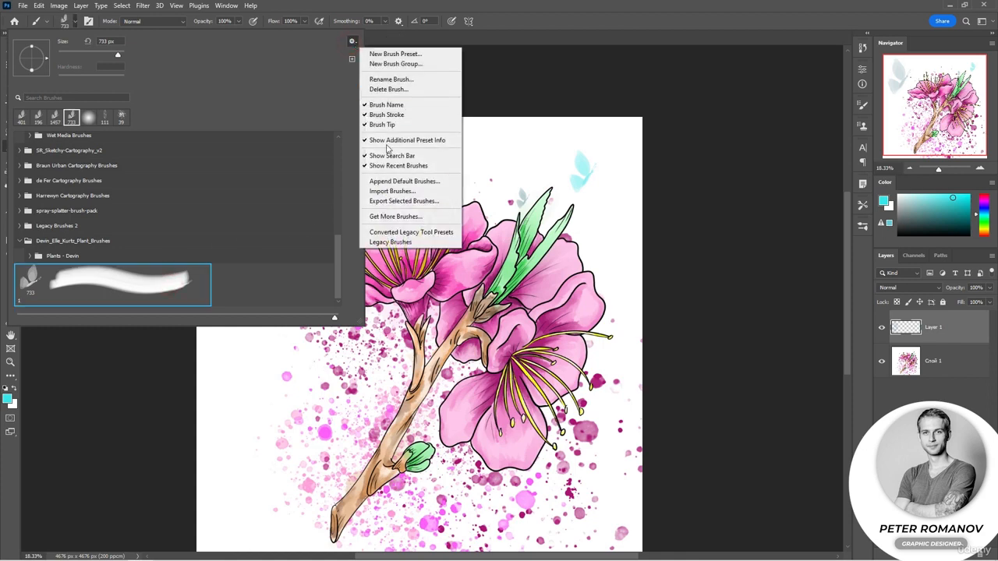
{"action": "left_click", "coordinate": [428, 203]}
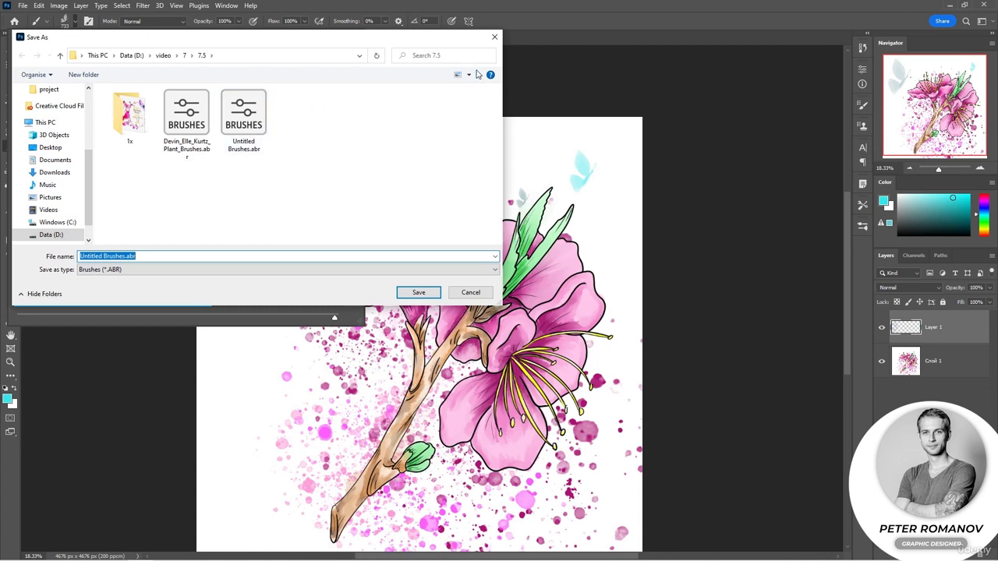
{"action": "left_click", "coordinate": [495, 36]}
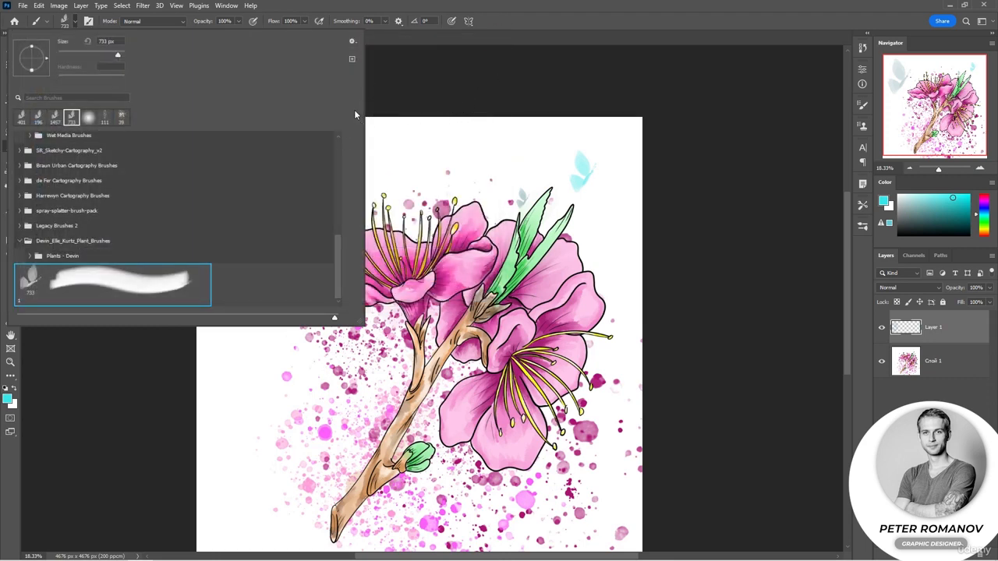
{"action": "left_click", "coordinate": [352, 41]}
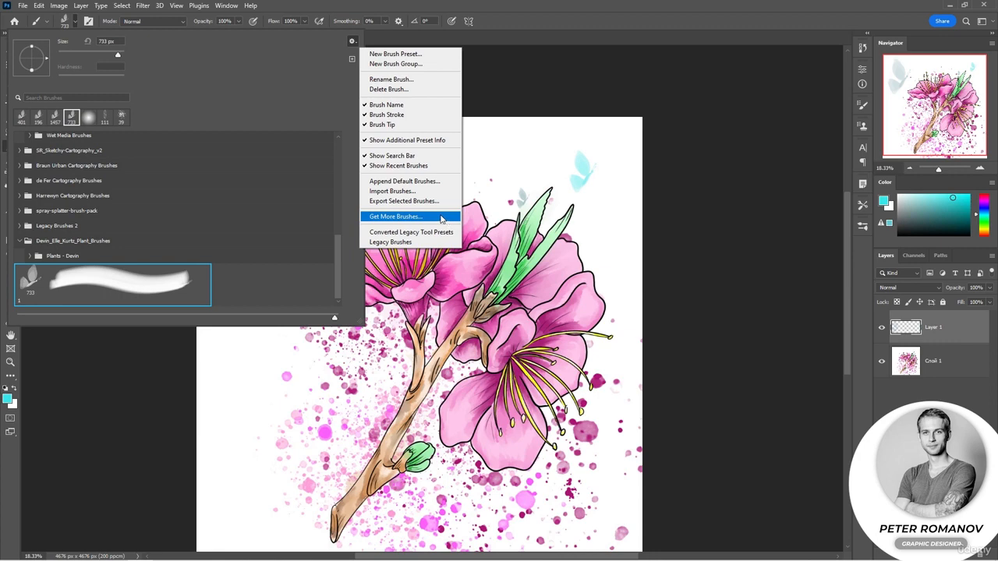
{"action": "left_click", "coordinate": [339, 272]}
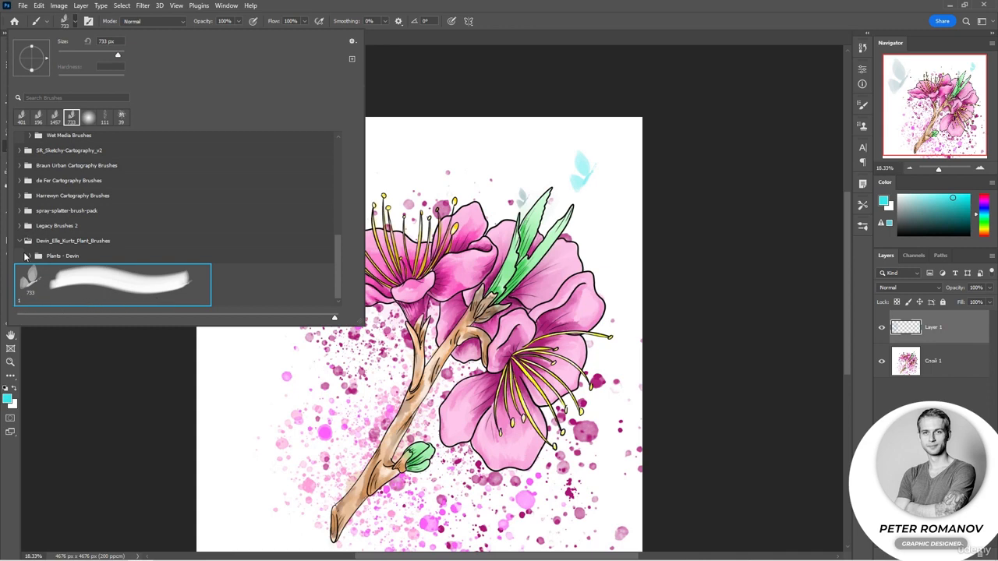
Expand Plants - Devin, examine the tips and strokes of the Grass - Block in brushes, and collapse that subgroup
{"action": "left_click", "coordinate": [29, 256]}
{"action": "left_click", "coordinate": [40, 272]}
{"action": "scroll", "coordinate": [156, 261], "scroll_direction": "down", "scroll_amount": 2}
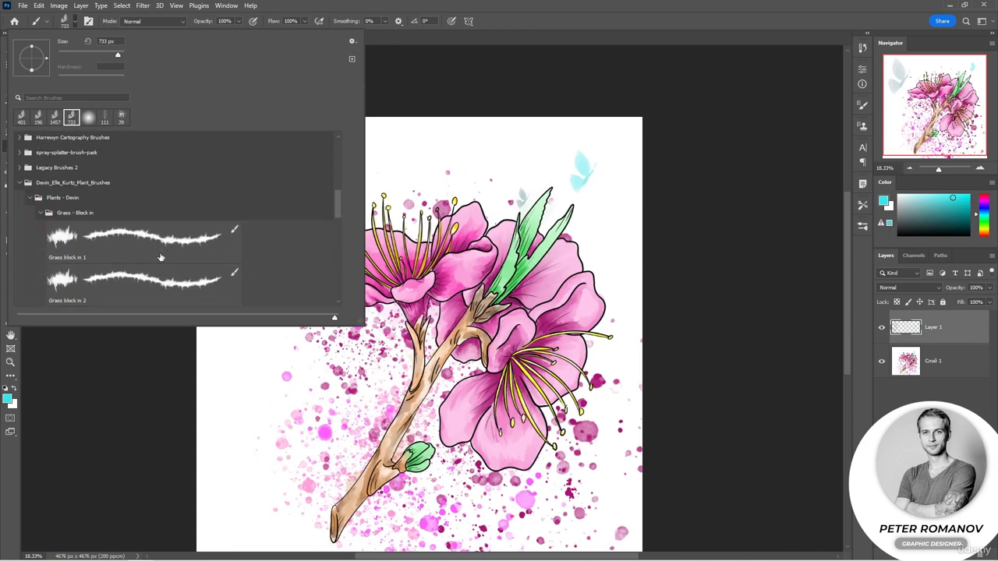
{"action": "scroll", "coordinate": [63, 265], "scroll_direction": "down", "scroll_amount": 4}
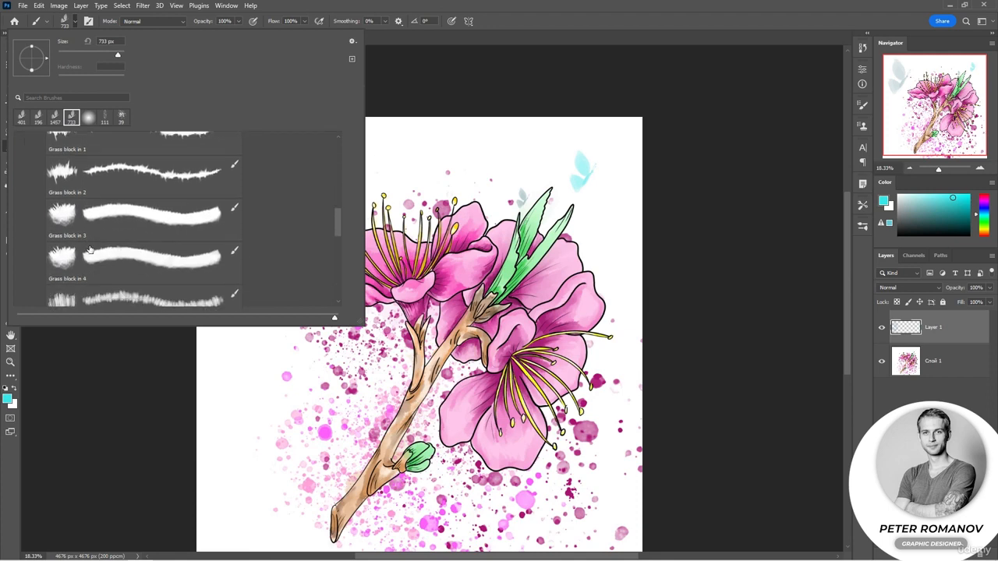
{"action": "scroll", "coordinate": [92, 242], "scroll_direction": "up", "scroll_amount": 6}
{"action": "left_click", "coordinate": [40, 171]}
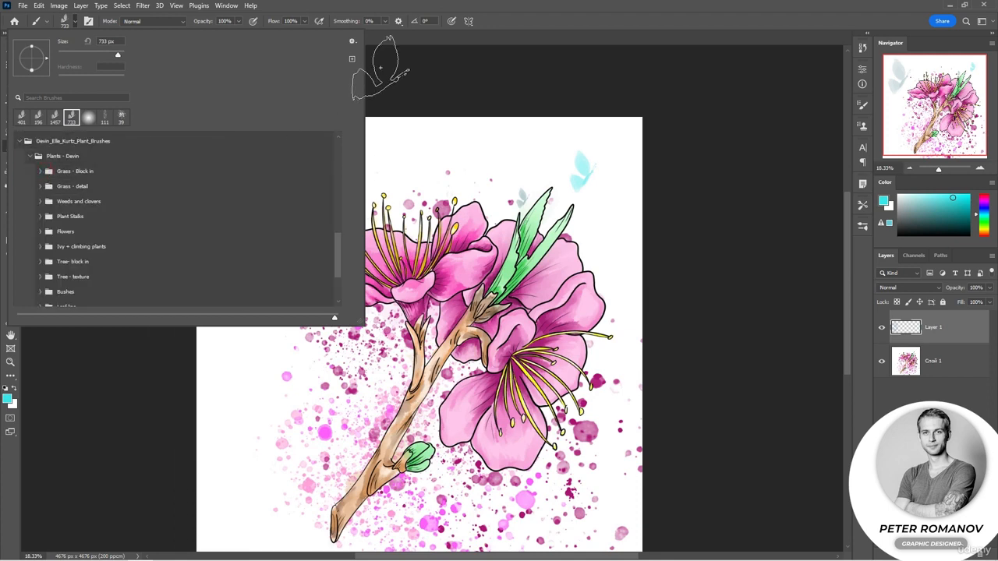
Turn off the brush names, view the Evergreen Trees brushes without them, and turn the names back on
{"action": "left_click", "coordinate": [352, 43]}
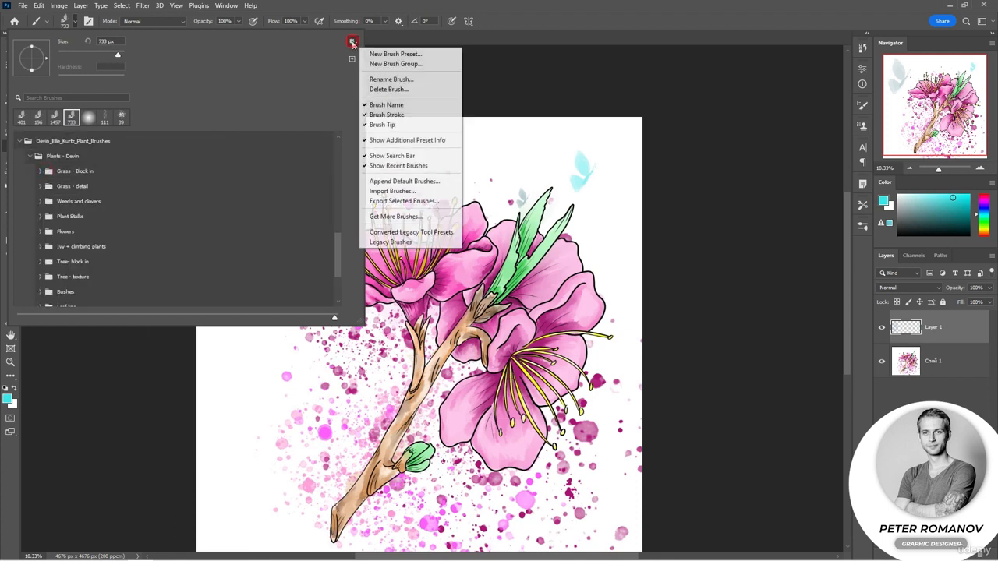
{"action": "left_click", "coordinate": [365, 109]}
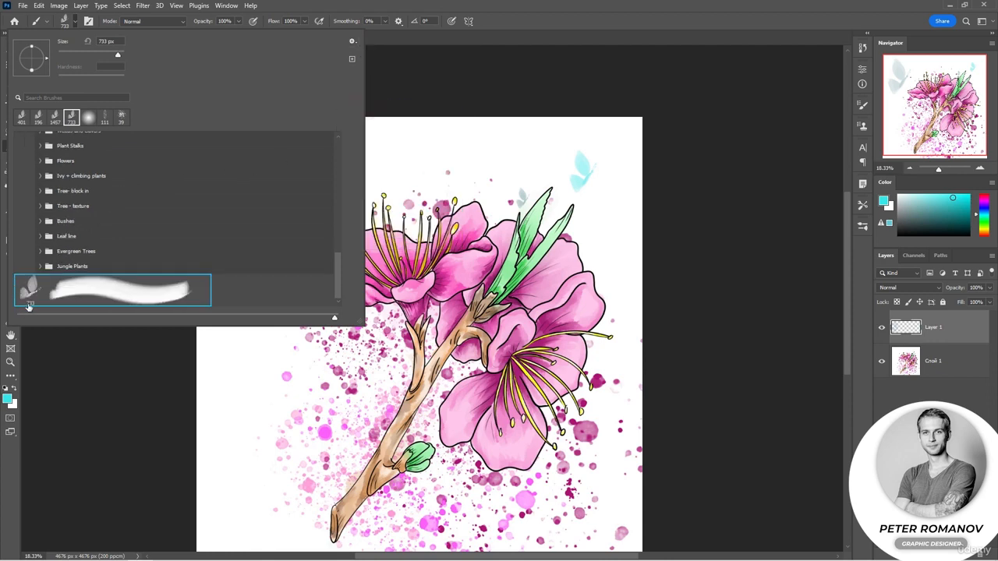
{"action": "left_click", "coordinate": [40, 251]}
{"action": "scroll", "coordinate": [78, 280], "scroll_direction": "down", "scroll_amount": 2}
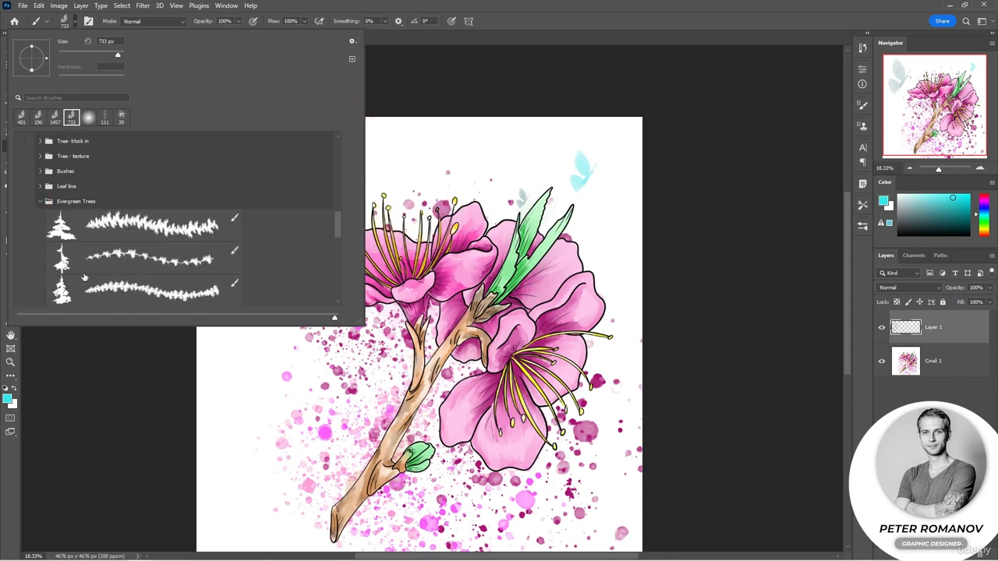
{"action": "left_click", "coordinate": [352, 41]}
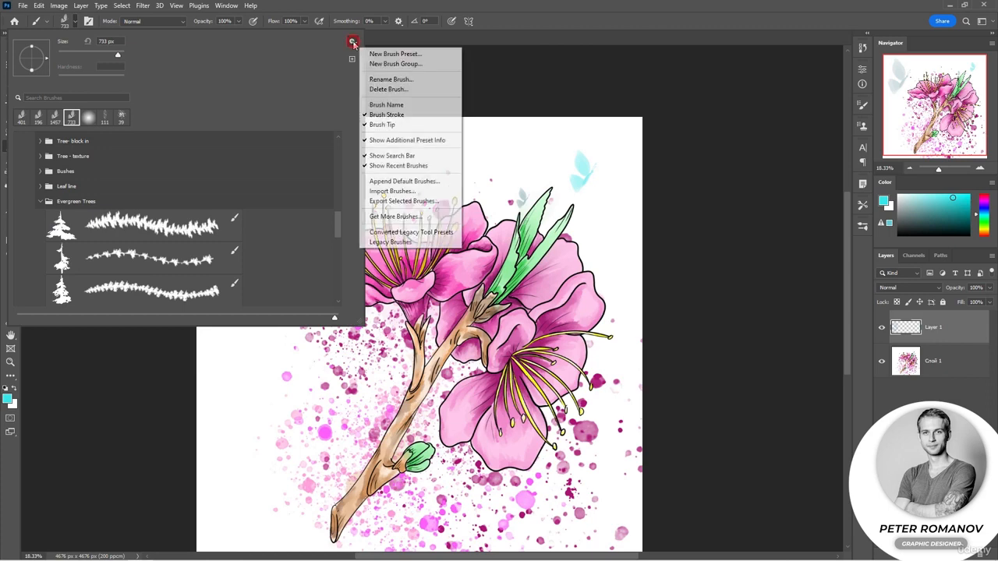
{"action": "left_click", "coordinate": [369, 104]}
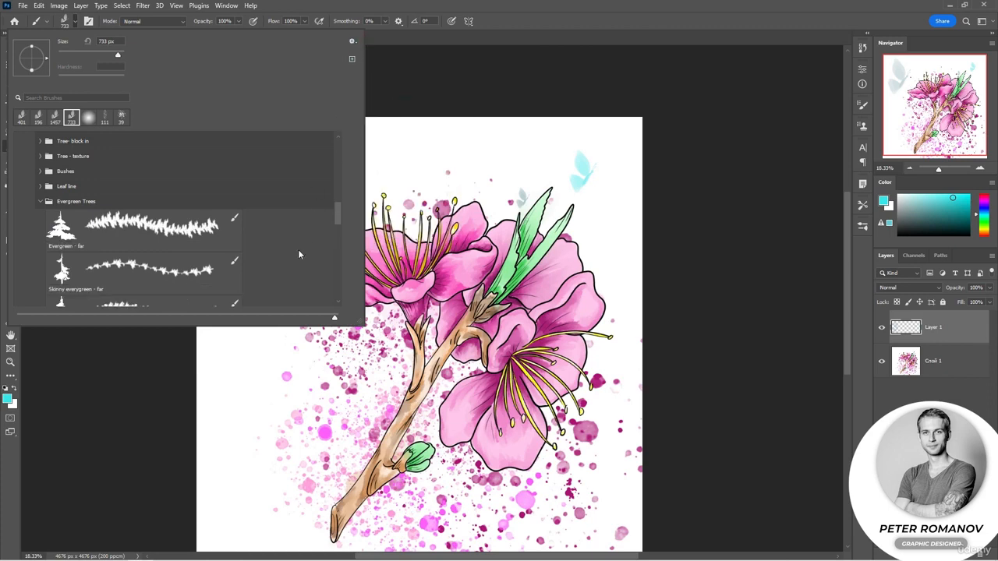
Stamp two cyan butterflies on Layer 1, one above the upper flower and one left of the splatter below the large grey butterfly
{"action": "left_click", "coordinate": [465, 79]}
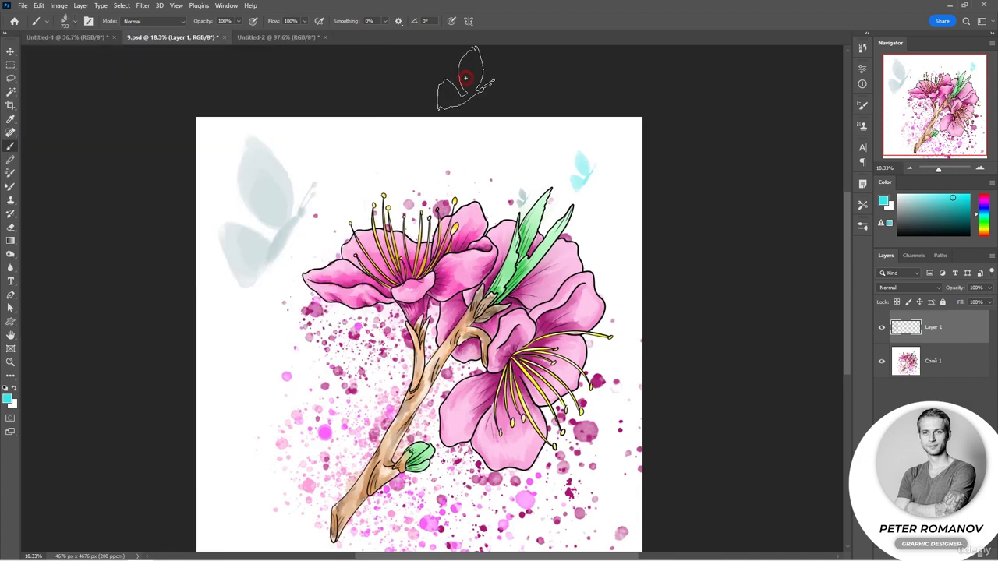
{"action": "left_click", "coordinate": [380, 149]}
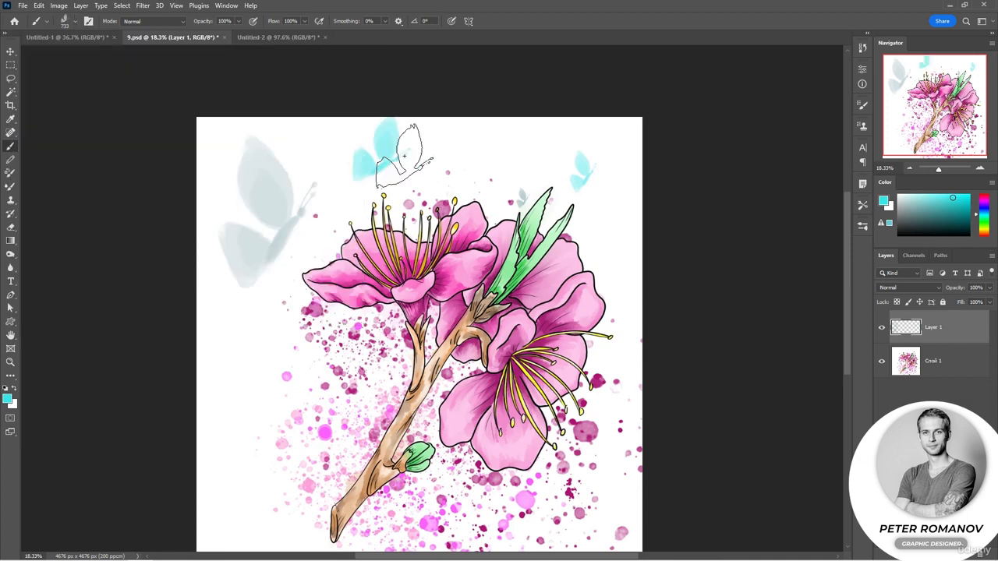
{"action": "left_click", "coordinate": [254, 348]}
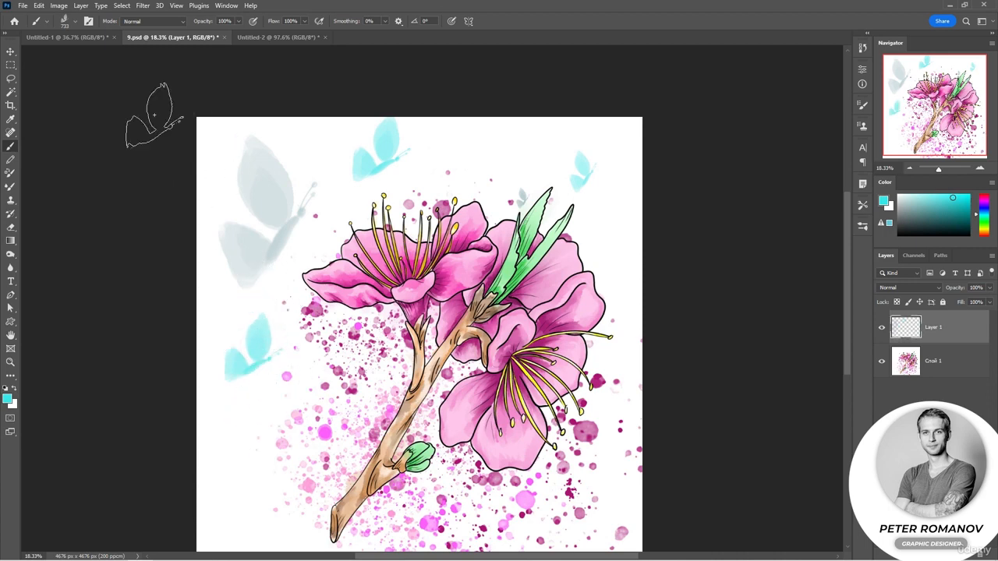
Review the foliage painting in Untitled-1, the flower illustration in 9.psd, and the butterfly source drawing in Untitled-2
{"action": "left_click", "coordinate": [82, 40]}
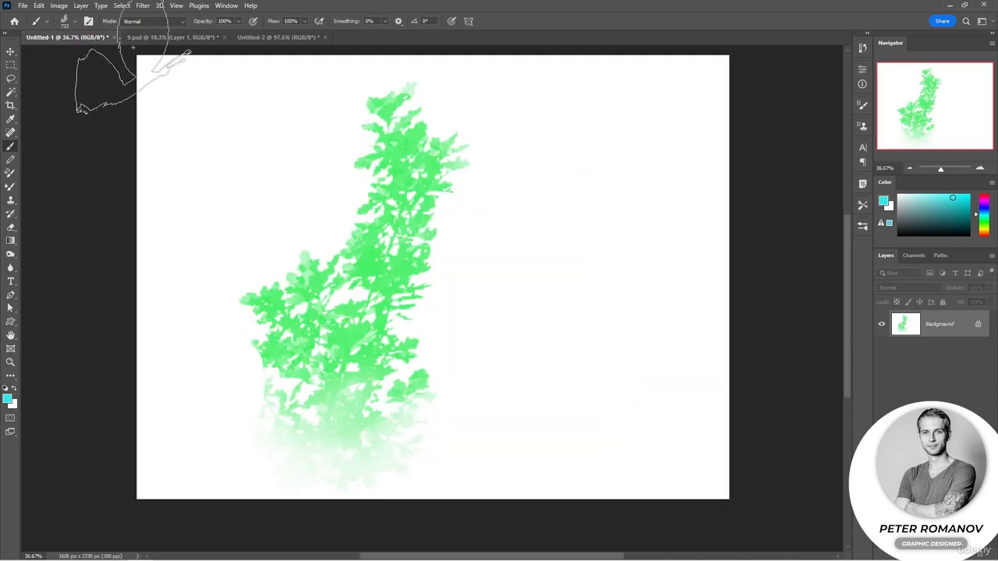
{"action": "left_click", "coordinate": [195, 39]}
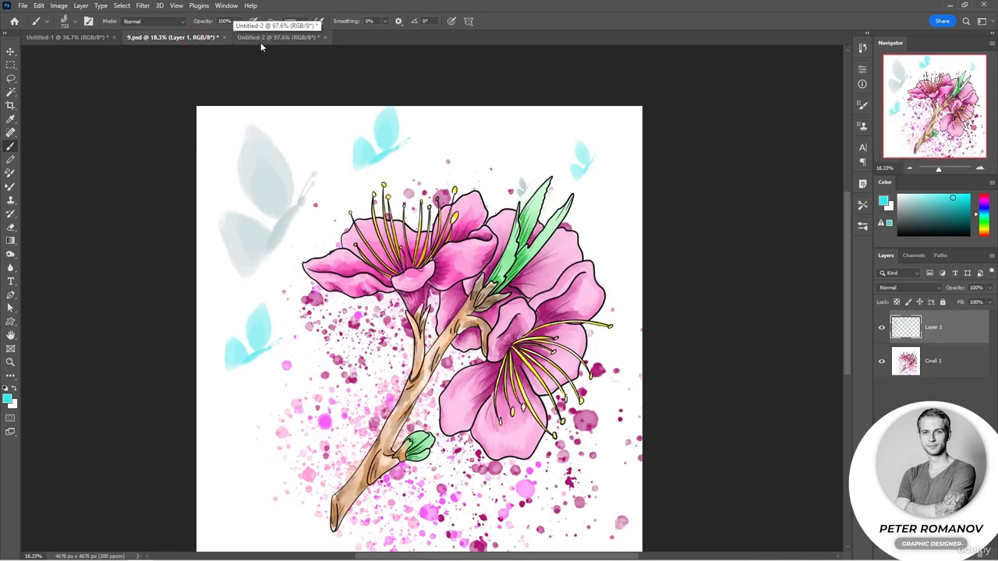
{"action": "left_click", "coordinate": [264, 39]}
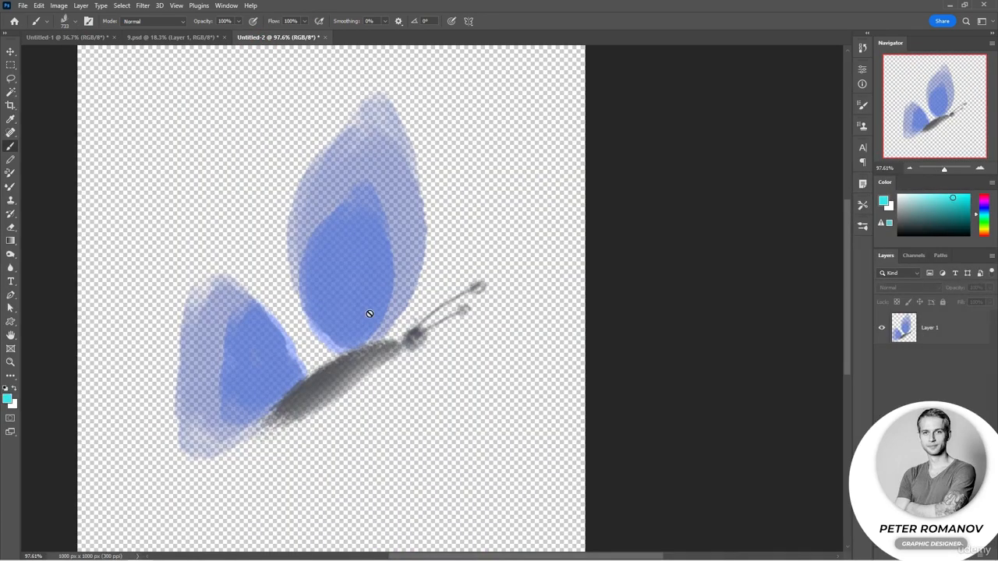
{"action": "left_click", "coordinate": [172, 37]}
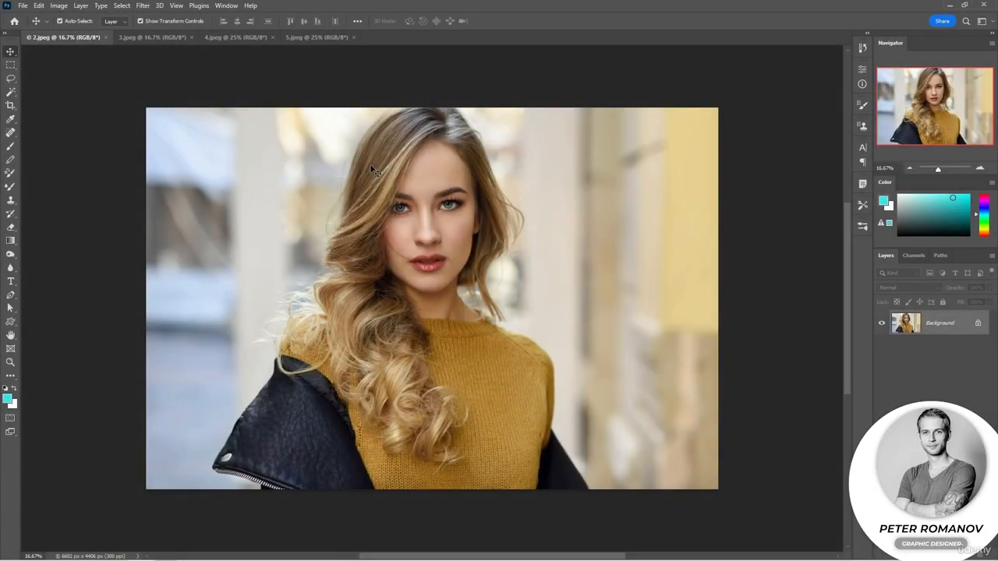
Activate the Brush in the 2.jpeg portrait, sample a beige tone from the hair, and set the soft round brush to 202 px
{"action": "key", "text": "b"}
{"action": "right_click", "coordinate": [377, 201]}
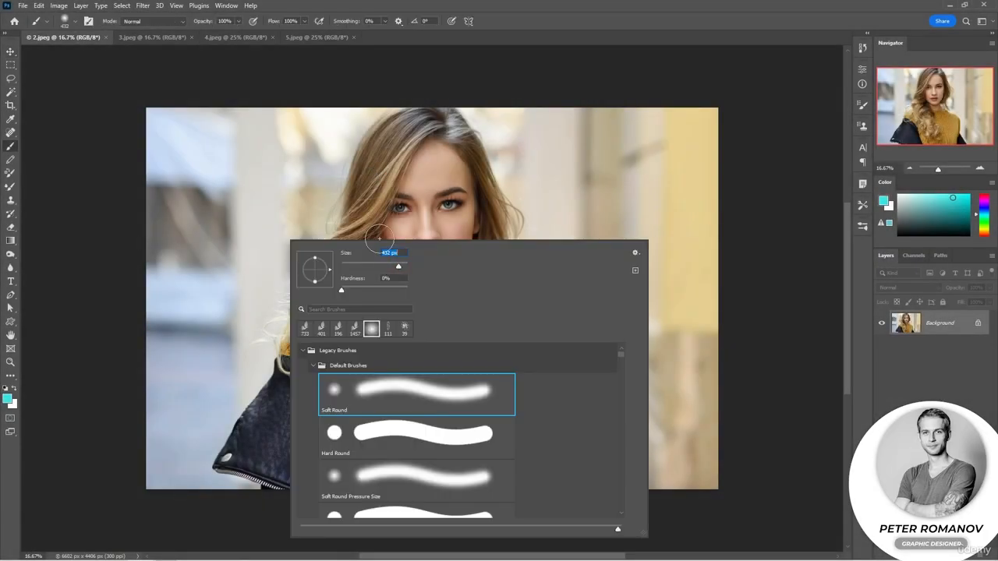
{"action": "left_click", "coordinate": [757, 205]}
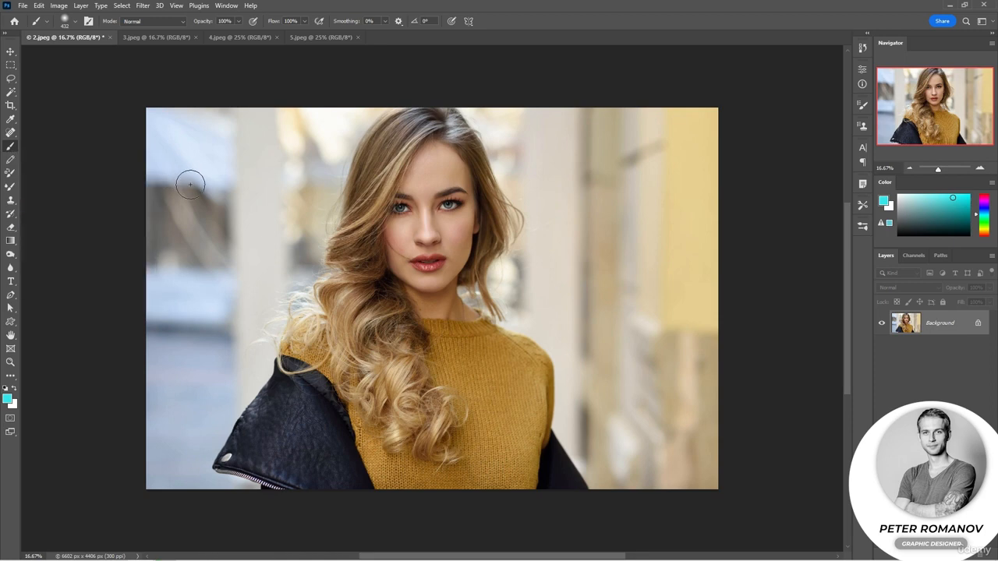
{"action": "left_click", "coordinate": [348, 291], "text": "alt"}
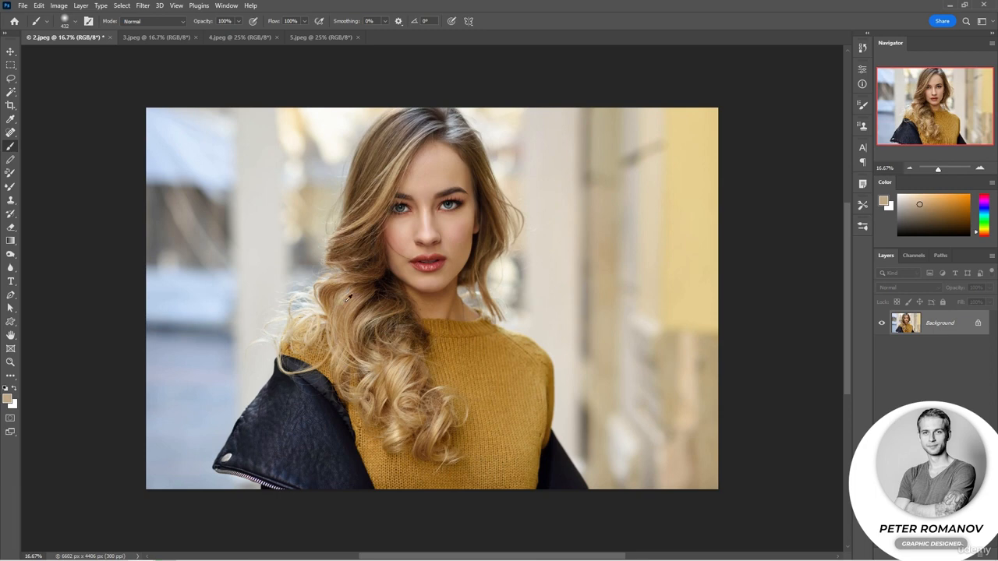
{"action": "left_click", "coordinate": [373, 362], "text": "alt"}
{"action": "right_click", "coordinate": [385, 181]}
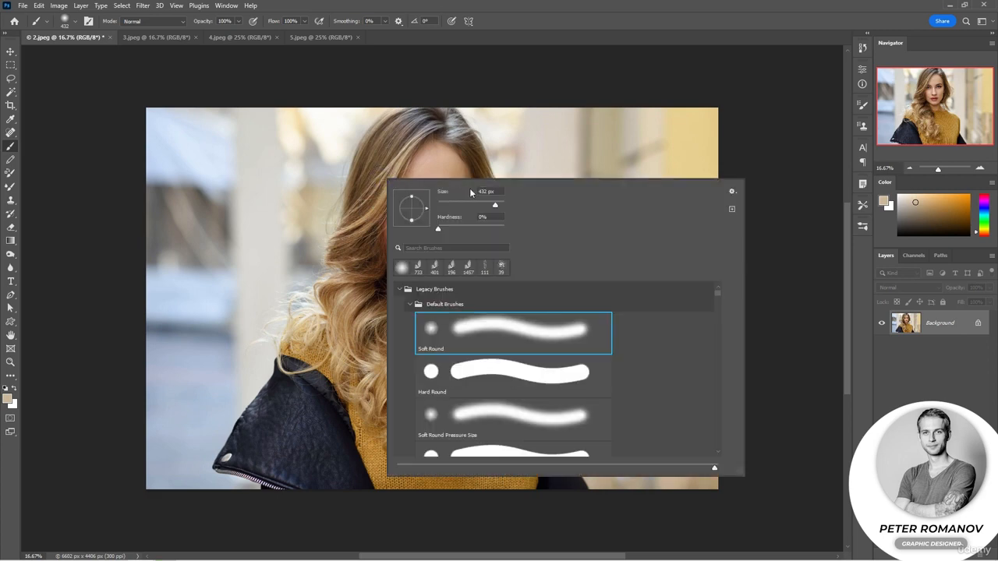
{"action": "left_click_drag", "start_coordinate": [491, 205], "coordinate": [488, 204]}
{"action": "key", "text": "Return"}
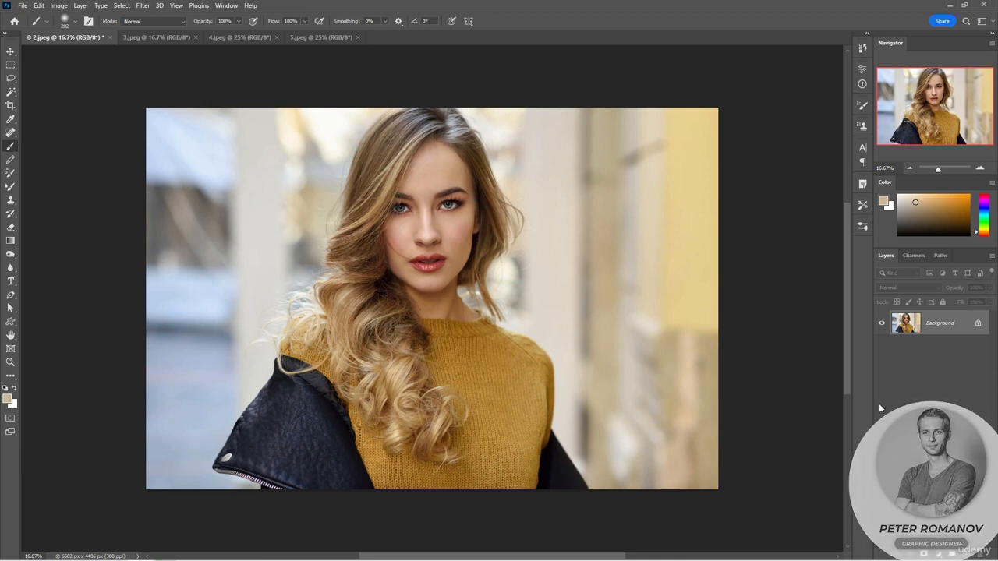
Add an empty layer above the portrait and paint beige strokes across the upper sweater with the brush in Soft Light mode
{"action": "left_click", "coordinate": [964, 552]}
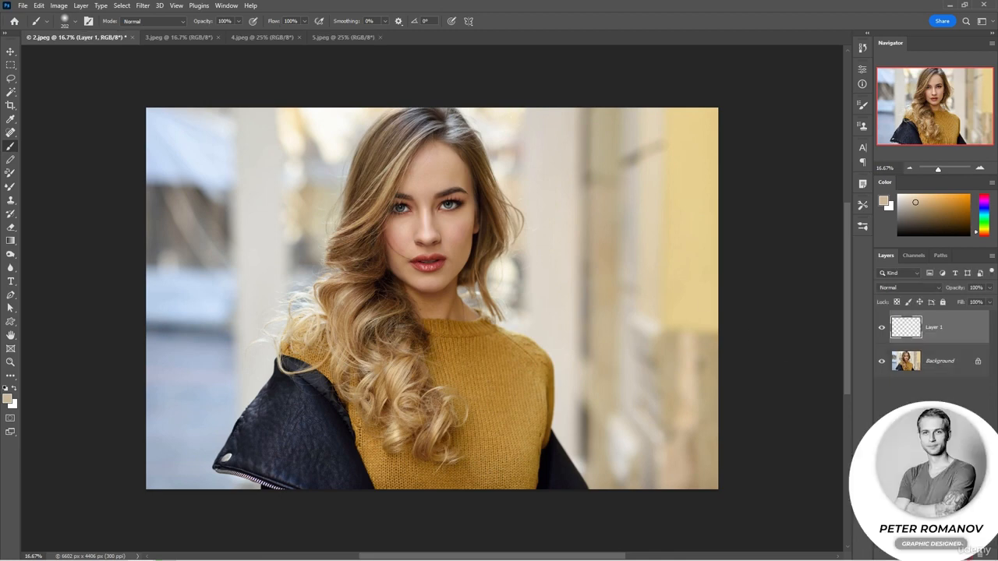
{"action": "left_click", "coordinate": [136, 21]}
{"action": "left_click", "coordinate": [158, 172]}
{"action": "mouse_move", "coordinate": [492, 363]}
{"action": "left_mouse_down"}
{"action": "mouse_move", "coordinate": [476, 364]}
{"action": "mouse_move", "coordinate": [466, 330]}
{"action": "mouse_move", "coordinate": [440, 348]}
{"action": "mouse_move", "coordinate": [415, 338]}
{"action": "mouse_move", "coordinate": [441, 342]}
{"action": "left_mouse_up"}
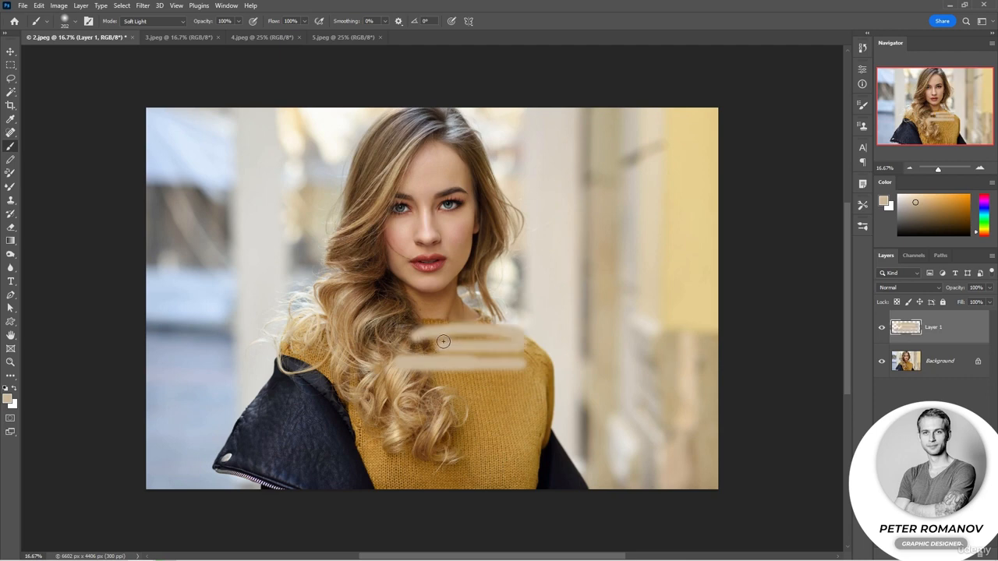
Enlarge the brush to 1102 px and preview different blending modes for Layer 1, leaving the layer set to Normal
{"action": "key", "text": "bracketright"}
{"action": "key", "text": "bracketright"}
{"action": "key", "text": "bracketright"}
{"action": "key", "text": "bracketright"}
{"action": "key", "text": "bracketright"}
{"action": "key", "text": "bracketright"}
{"action": "key", "text": "bracketright"}
{"action": "key", "text": "bracketright"}
{"action": "key", "text": "bracketright"}
{"action": "left_click", "coordinate": [908, 288]}
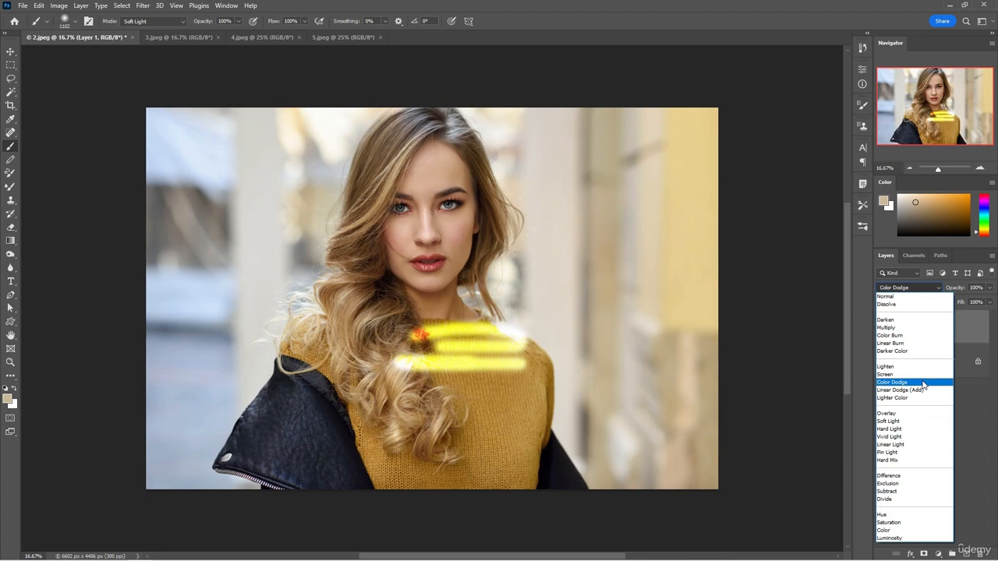
{"action": "left_click", "coordinate": [988, 428]}
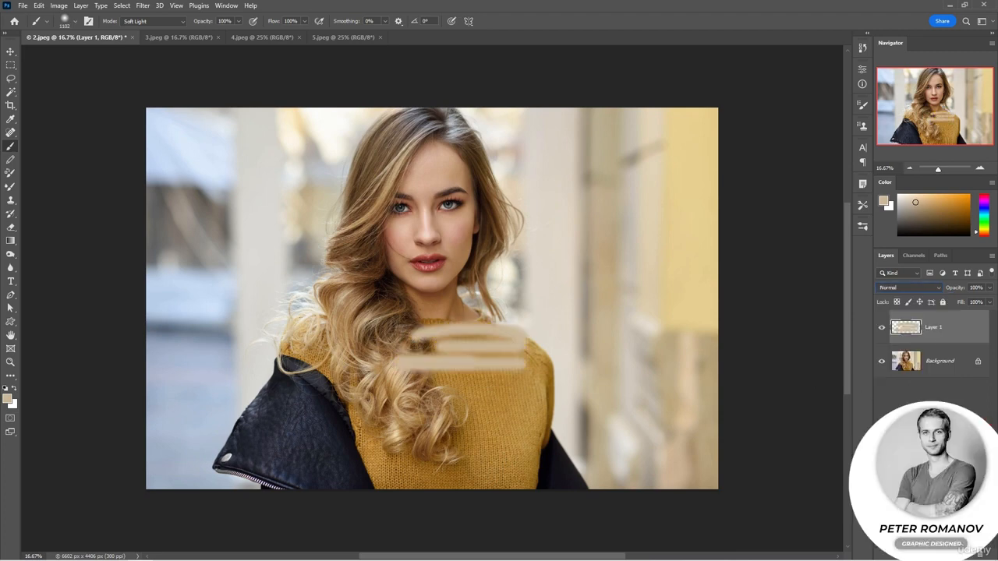
Paint over the sweater with the large brush in Soft Light mode, and across the sweater and background in Screen mode
{"action": "left_click_drag", "start_coordinate": [492, 347], "coordinate": [521, 379]}
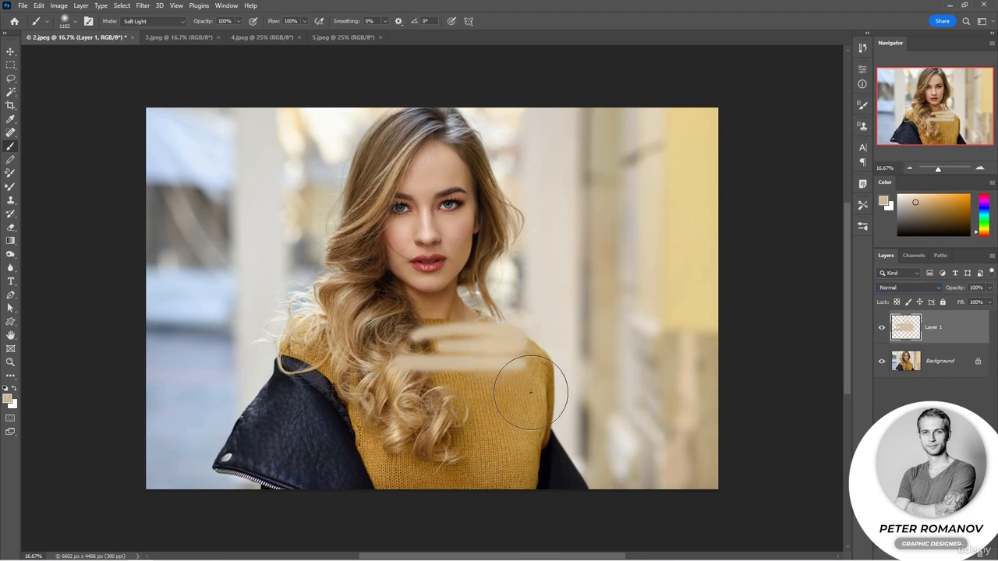
{"action": "left_click", "coordinate": [171, 21]}
{"action": "left_click", "coordinate": [167, 123]}
{"action": "mouse_move", "coordinate": [468, 335]}
{"action": "left_mouse_down"}
{"action": "mouse_move", "coordinate": [488, 357]}
{"action": "mouse_move", "coordinate": [519, 349]}
{"action": "left_mouse_up"}
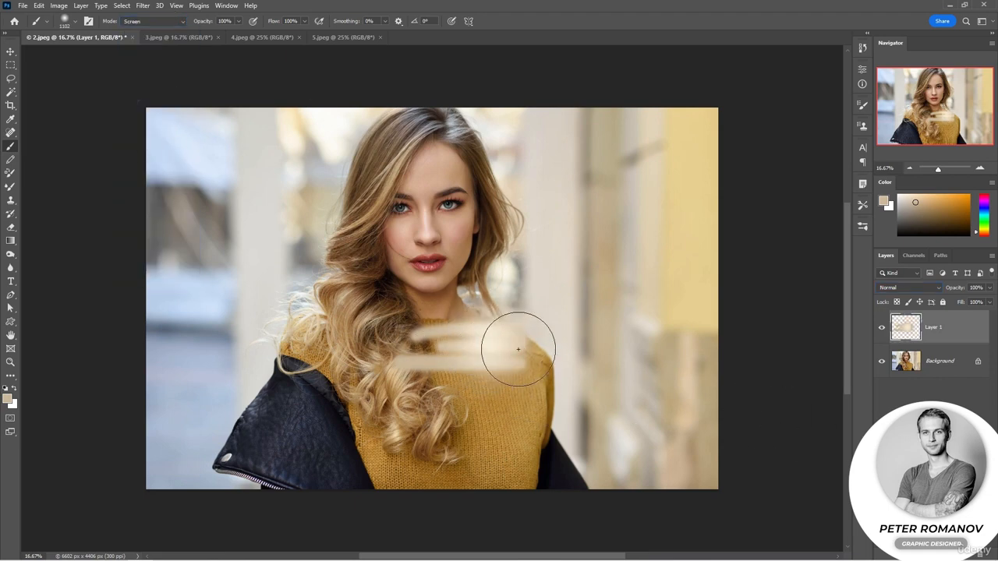
{"action": "mouse_move", "coordinate": [382, 324]}
{"action": "left_mouse_down"}
{"action": "mouse_move", "coordinate": [383, 339]}
{"action": "mouse_move", "coordinate": [546, 350]}
{"action": "left_mouse_up"}
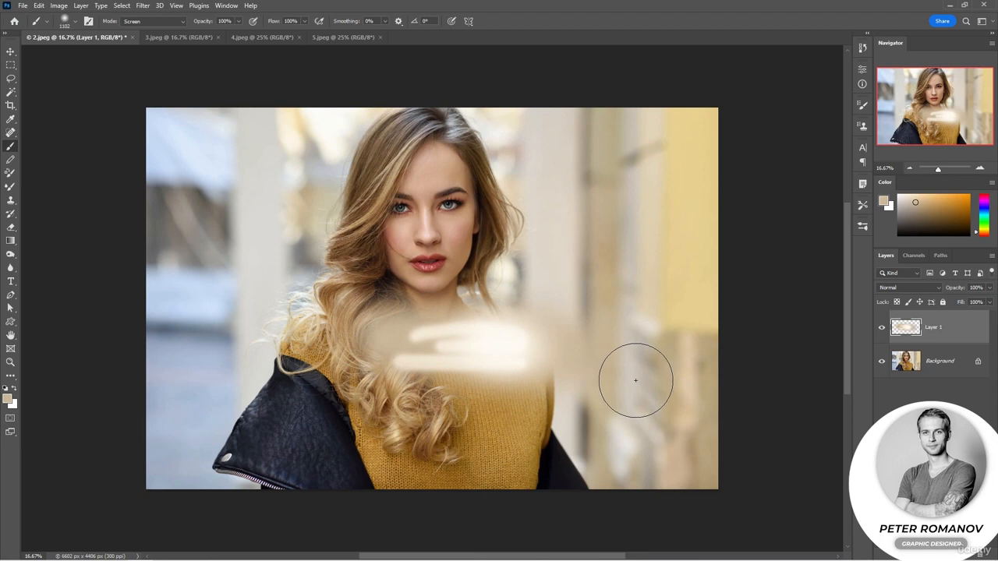
{"action": "mouse_move", "coordinate": [613, 239]}
{"action": "left_mouse_down"}
{"action": "mouse_move", "coordinate": [467, 401]}
{"action": "mouse_move", "coordinate": [368, 413]}
{"action": "left_mouse_up"}
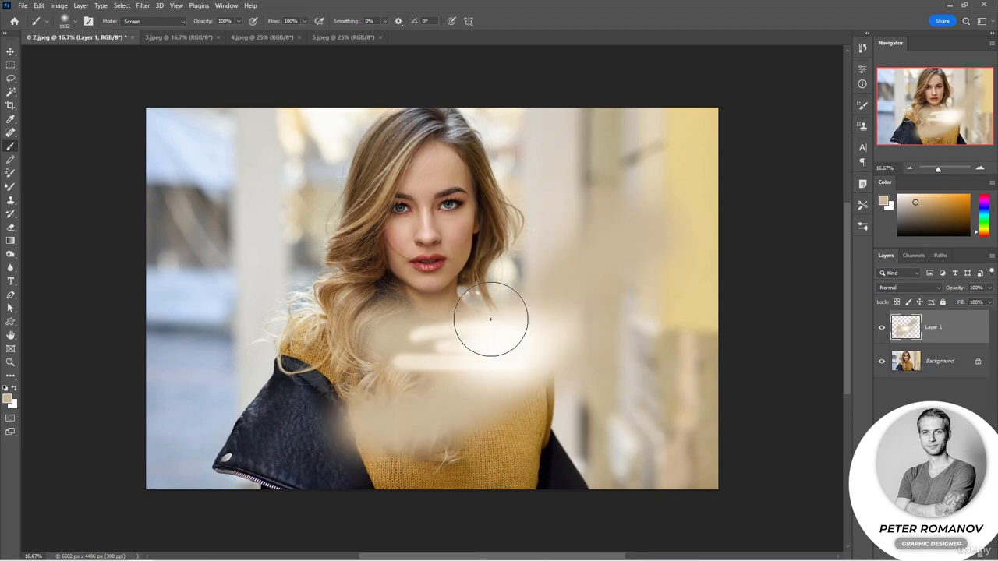
Shrink the soft brush considerably and scribble thin Screen-mode strokes over the sweater and lower hair
{"action": "right_click", "coordinate": [468, 316]}
{"action": "mouse_move", "coordinate": [559, 290]}
{"action": "left_mouse_down"}
{"action": "mouse_move", "coordinate": [572, 288]}
{"action": "mouse_move", "coordinate": [559, 290]}
{"action": "left_mouse_up"}
{"action": "mouse_move", "coordinate": [411, 334]}
{"action": "left_mouse_down"}
{"action": "mouse_move", "coordinate": [436, 384]}
{"action": "mouse_move", "coordinate": [373, 422]}
{"action": "mouse_move", "coordinate": [445, 424]}
{"action": "mouse_move", "coordinate": [482, 399]}
{"action": "mouse_move", "coordinate": [376, 430]}
{"action": "left_mouse_up"}
{"action": "left_click_drag", "start_coordinate": [453, 376], "coordinate": [420, 418]}
Set the brush mode to Multiply and paint strokes over the sweater and background, enlarging the brush to 495 px for the wider ones
{"action": "left_click", "coordinate": [160, 21]}
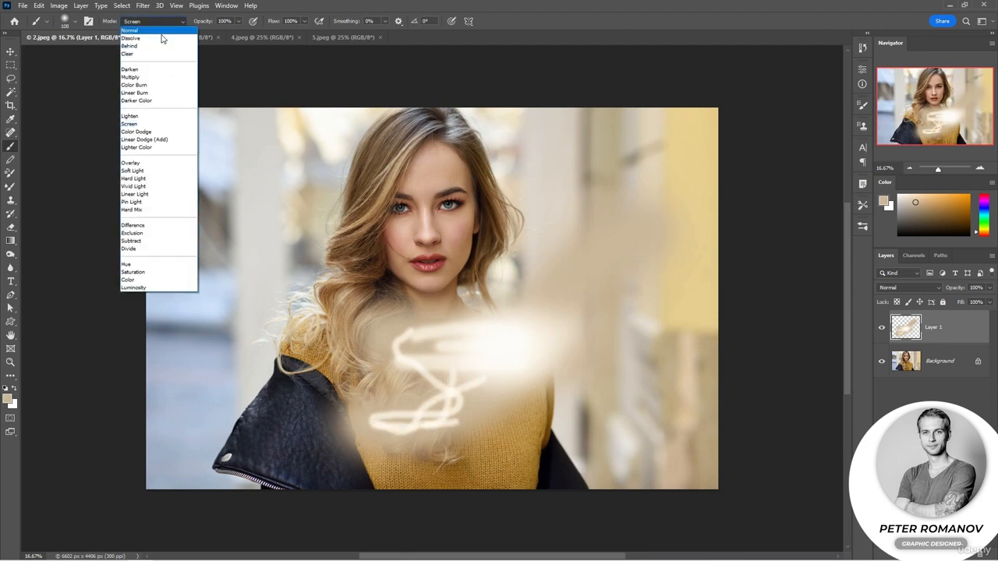
{"action": "left_click", "coordinate": [146, 77]}
{"action": "mouse_move", "coordinate": [404, 337]}
{"action": "left_mouse_down"}
{"action": "mouse_move", "coordinate": [427, 333]}
{"action": "mouse_move", "coordinate": [452, 354]}
{"action": "mouse_move", "coordinate": [482, 350]}
{"action": "mouse_move", "coordinate": [463, 345]}
{"action": "mouse_move", "coordinate": [475, 393]}
{"action": "mouse_move", "coordinate": [424, 388]}
{"action": "mouse_move", "coordinate": [488, 371]}
{"action": "mouse_move", "coordinate": [419, 368]}
{"action": "mouse_move", "coordinate": [485, 360]}
{"action": "left_mouse_up"}
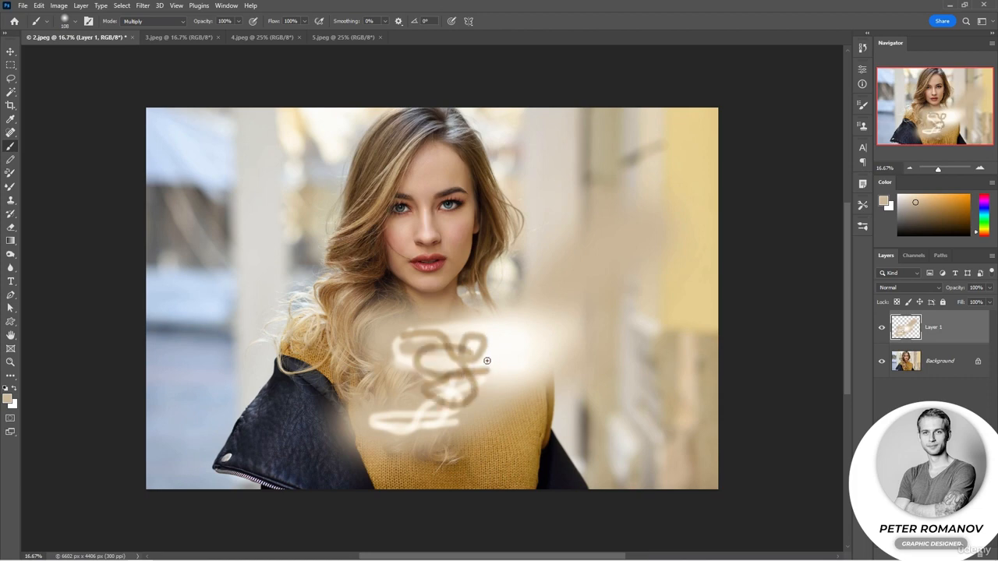
{"action": "right_click", "coordinate": [486, 356]}
{"action": "left_click_drag", "start_coordinate": [573, 290], "coordinate": [590, 291]}
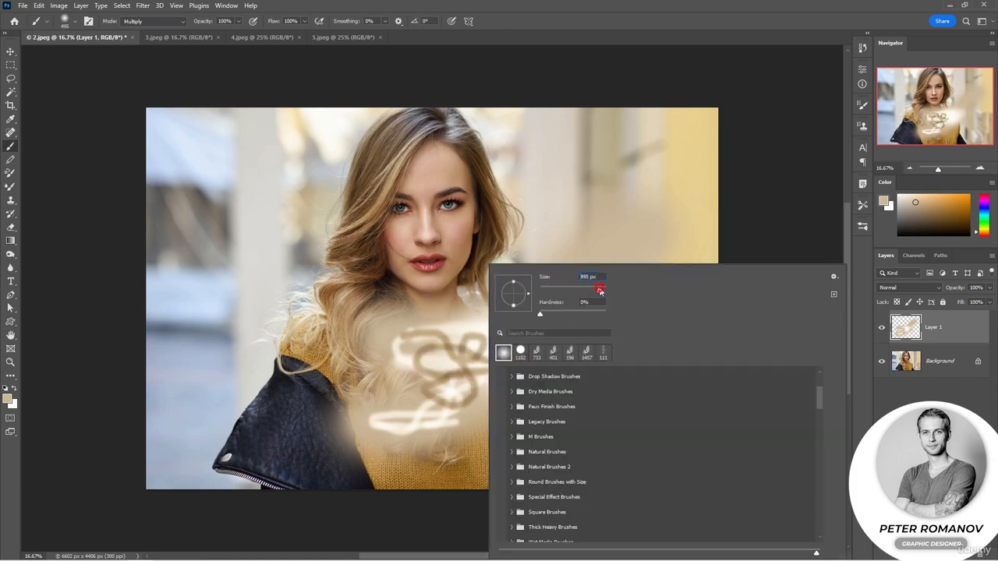
{"action": "mouse_move", "coordinate": [446, 339]}
{"action": "left_mouse_down"}
{"action": "mouse_move", "coordinate": [430, 343]}
{"action": "mouse_move", "coordinate": [460, 342]}
{"action": "left_mouse_up"}
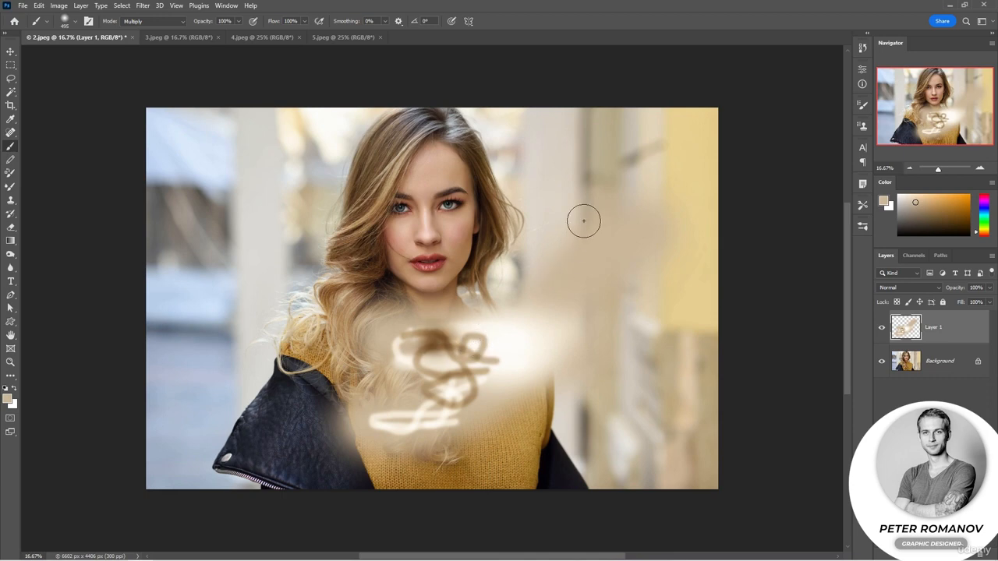
{"action": "mouse_move", "coordinate": [590, 168]}
{"action": "left_mouse_down"}
{"action": "mouse_move", "coordinate": [592, 450]}
{"action": "mouse_move", "coordinate": [385, 469]}
{"action": "mouse_move", "coordinate": [301, 452]}
{"action": "mouse_move", "coordinate": [246, 370]}
{"action": "mouse_move", "coordinate": [239, 301]}
{"action": "left_mouse_up"}
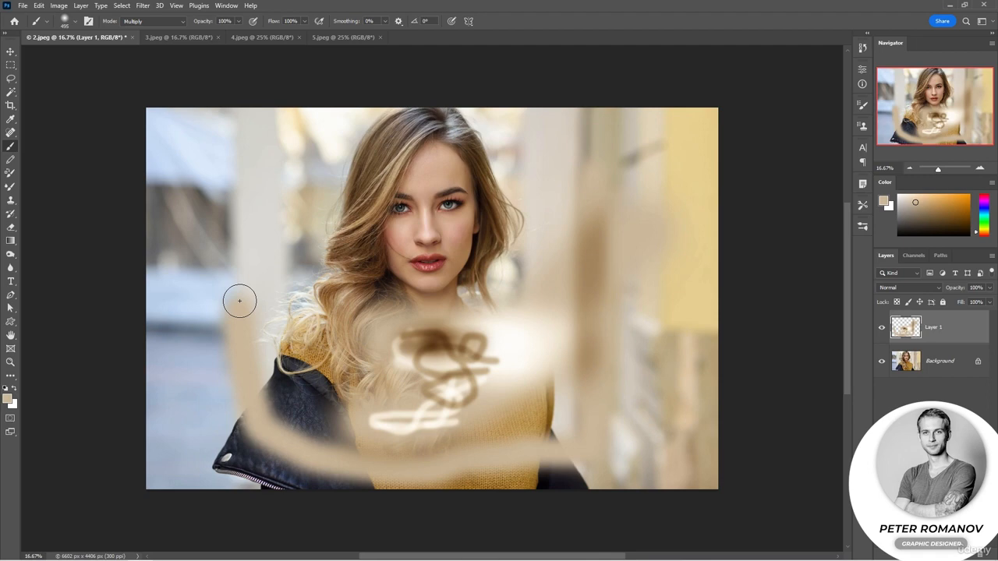
Undo the Multiply and Screen test strokes and delete the painted Layer 1
{"action": "key", "text": "ctrl+z"}
{"action": "key", "text": "ctrl+z"}
{"action": "key", "text": "ctrl+z"}
{"action": "key", "text": "ctrl+z"}
{"action": "key", "text": "ctrl+z"}
{"action": "key", "text": "ctrl+z"}
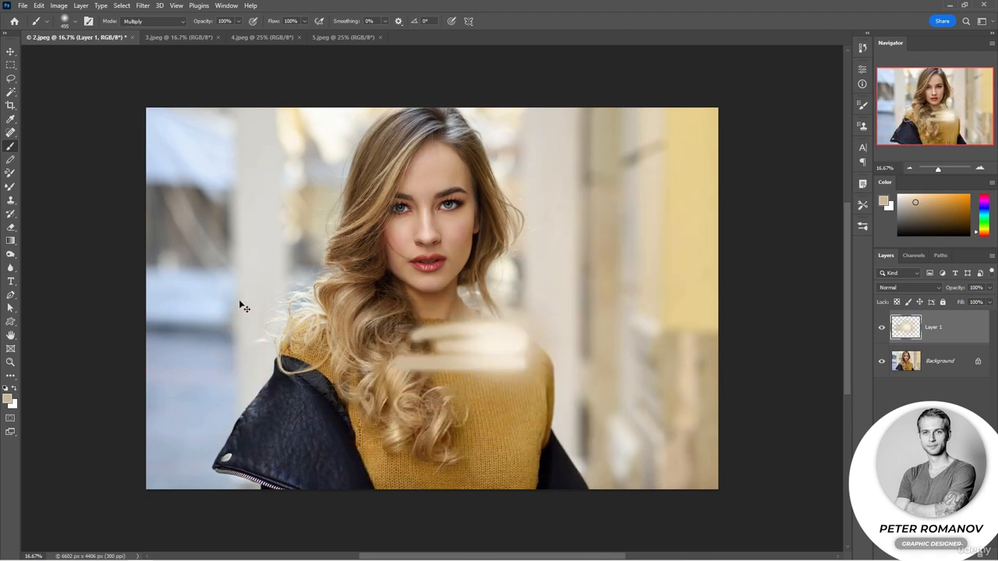
{"action": "key", "text": "ctrl+z"}
{"action": "key", "text": "Delete"}
{"action": "key", "text": "Return"}
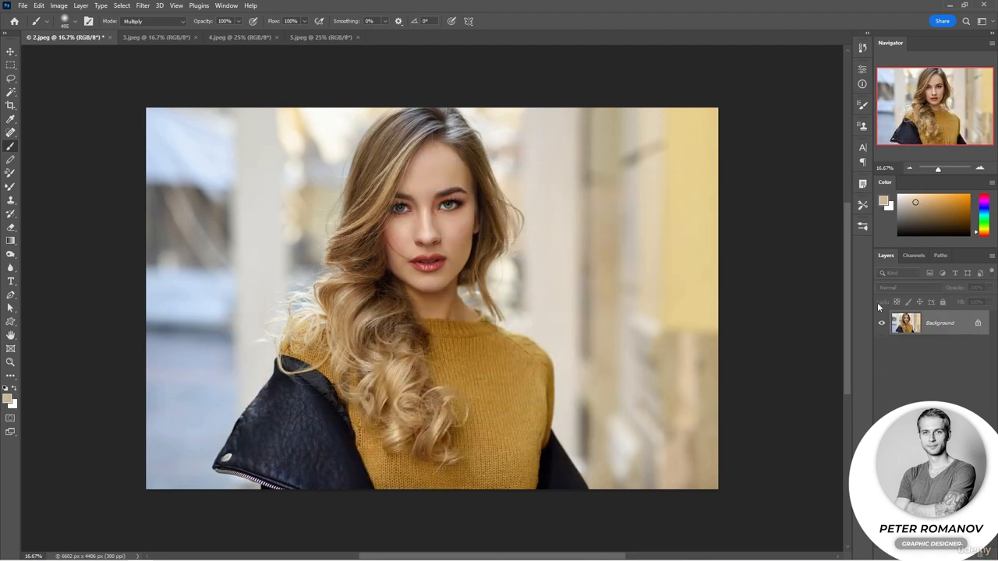
Duplicate the Background layer and try one stroke on the hair with a 259 px soft brush in Lighten mode
{"action": "key", "text": "ctrl+j"}
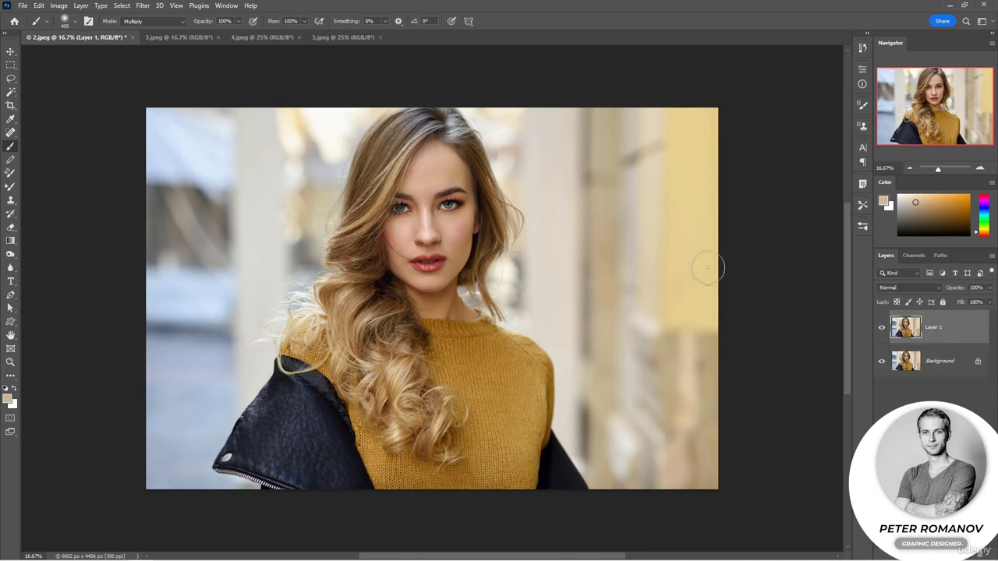
{"action": "right_click", "coordinate": [396, 246]}
{"action": "left_click_drag", "start_coordinate": [492, 273], "coordinate": [482, 272]}
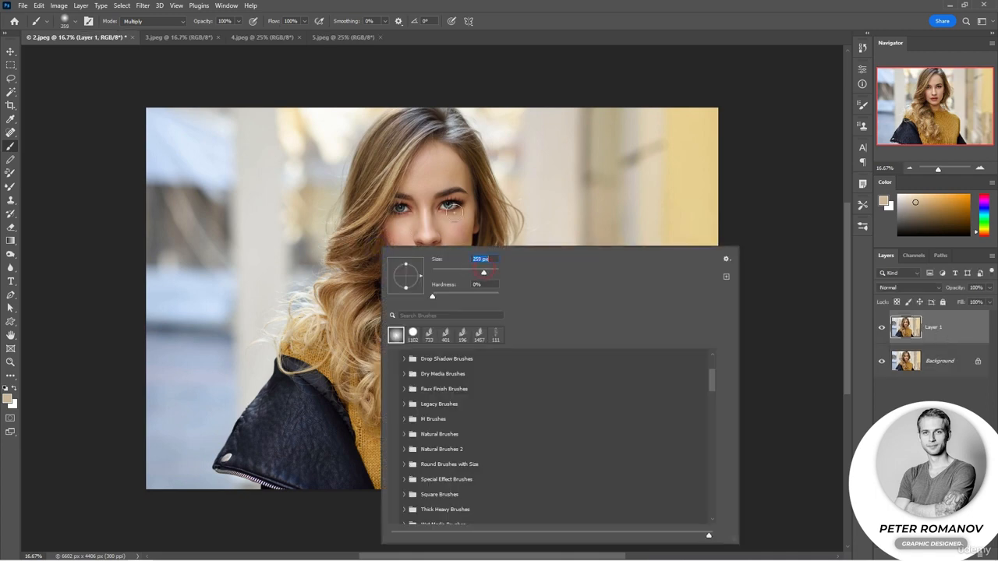
{"action": "left_click", "coordinate": [167, 19]}
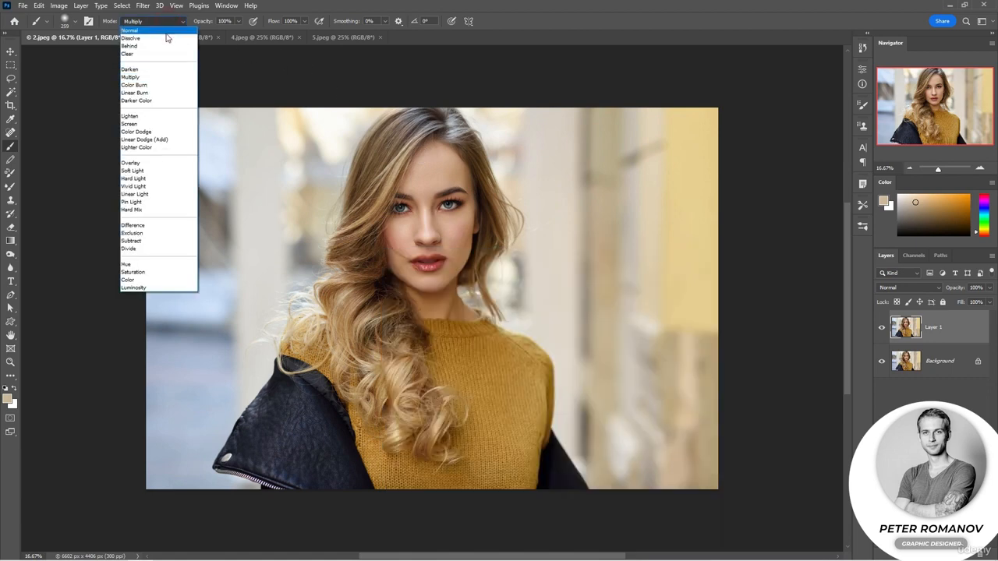
{"action": "left_click", "coordinate": [145, 117]}
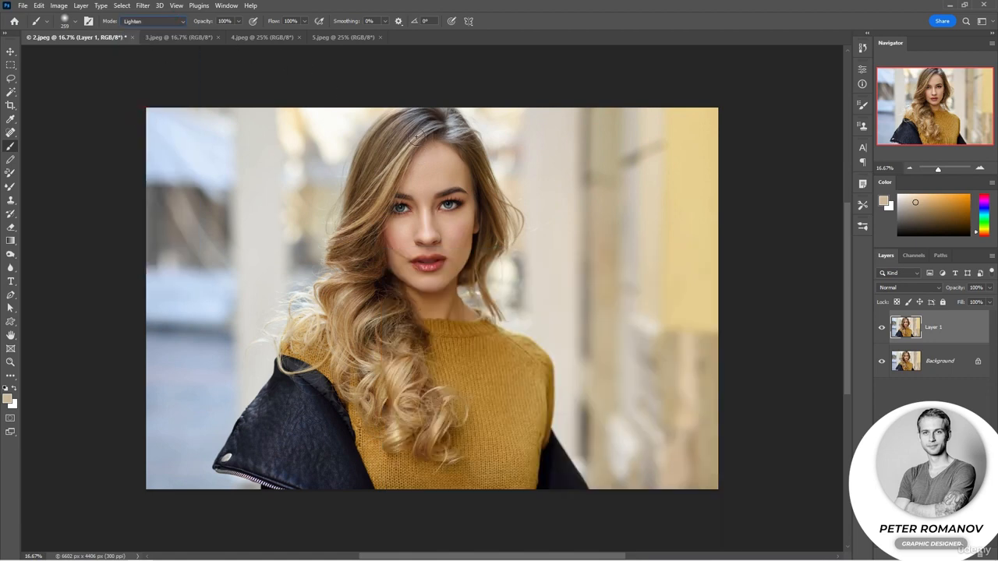
{"action": "mouse_move", "coordinate": [400, 148]}
{"action": "left_mouse_down"}
{"action": "mouse_move", "coordinate": [377, 198]}
{"action": "mouse_move", "coordinate": [355, 217]}
{"action": "left_mouse_up"}
{"action": "key", "text": "ctrl+z"}
Sample a near-white tone, set the brush opacity to 27%, and paint highlights along the front strand, crown and upper curls
{"action": "left_click", "coordinate": [310, 301], "text": "alt"}
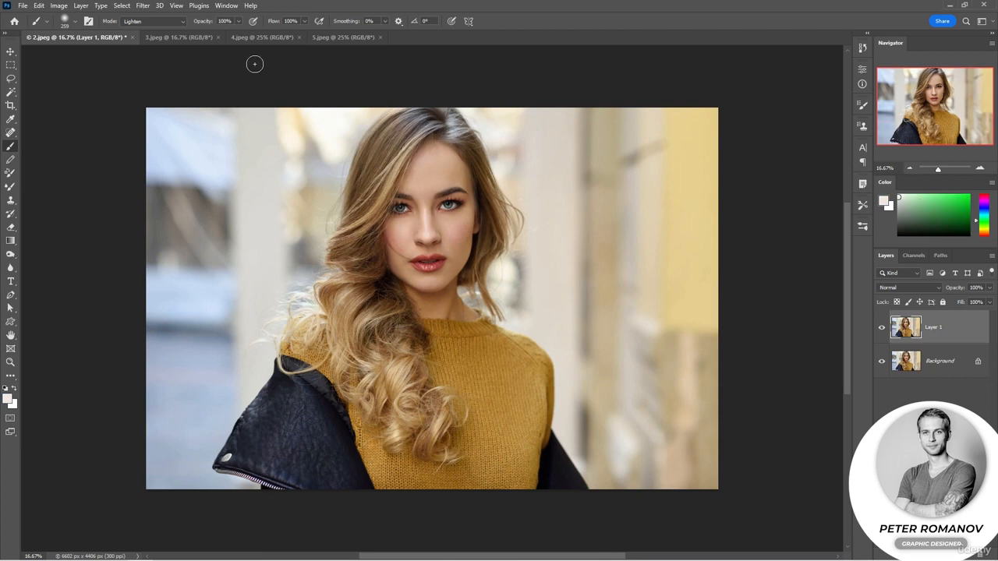
{"action": "mouse_move", "coordinate": [209, 25]}
{"action": "left_mouse_down"}
{"action": "mouse_move", "coordinate": [186, 26]}
{"action": "mouse_move", "coordinate": [200, 26]}
{"action": "left_mouse_up"}
{"action": "mouse_move", "coordinate": [404, 149]}
{"action": "left_mouse_down"}
{"action": "mouse_move", "coordinate": [377, 209]}
{"action": "mouse_move", "coordinate": [333, 242]}
{"action": "left_mouse_up"}
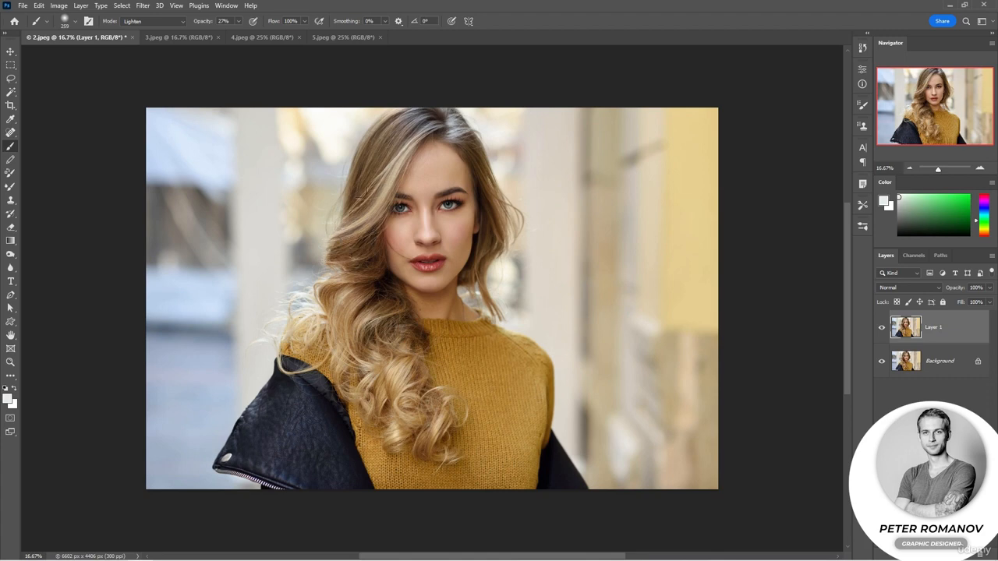
{"action": "left_click_drag", "start_coordinate": [434, 128], "coordinate": [407, 119]}
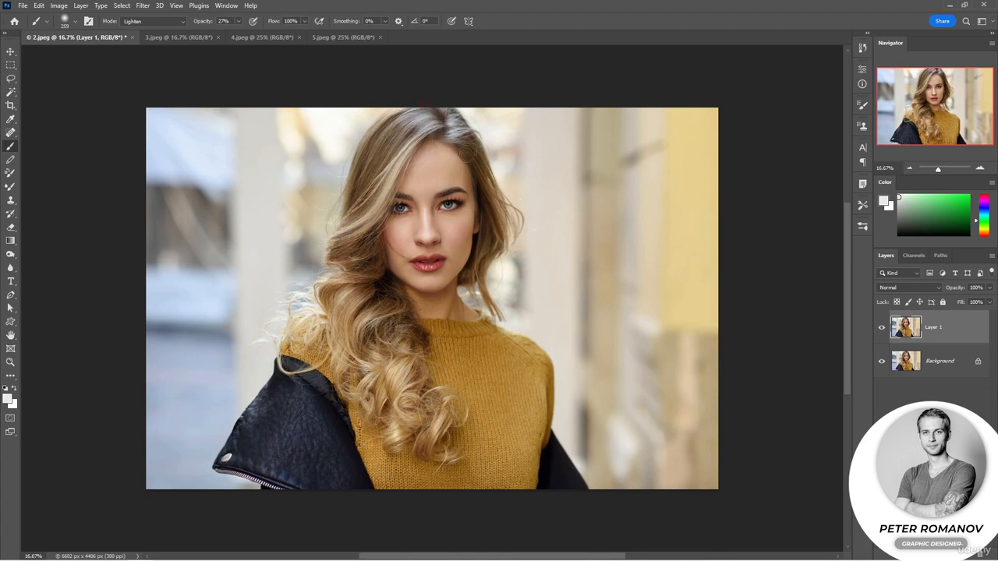
{"action": "left_click_drag", "start_coordinate": [345, 289], "coordinate": [351, 330]}
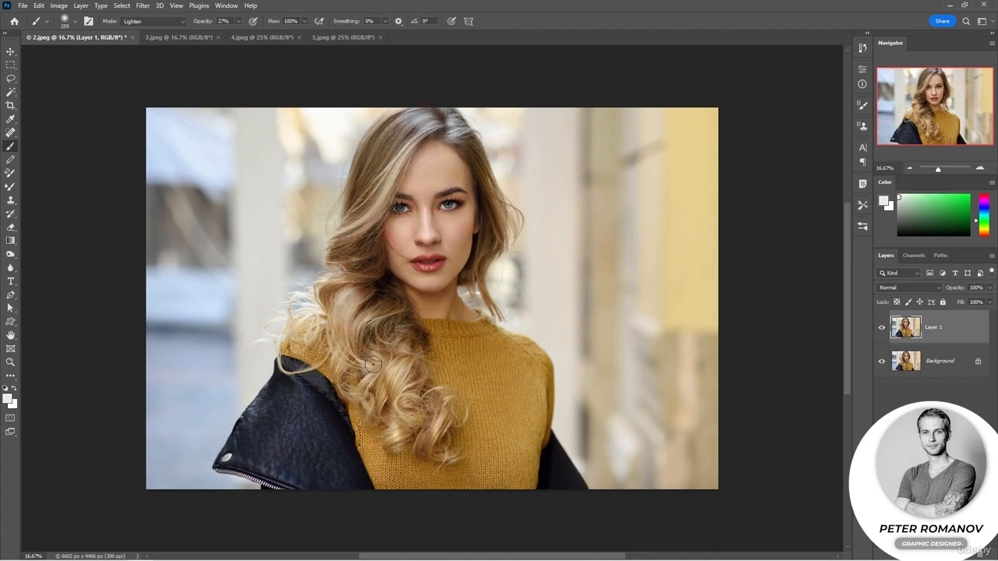
Reduce the brush size to 146 px, then 75 px, and paint Lighten highlights along the middle and lower curls
{"action": "right_click", "coordinate": [357, 281]}
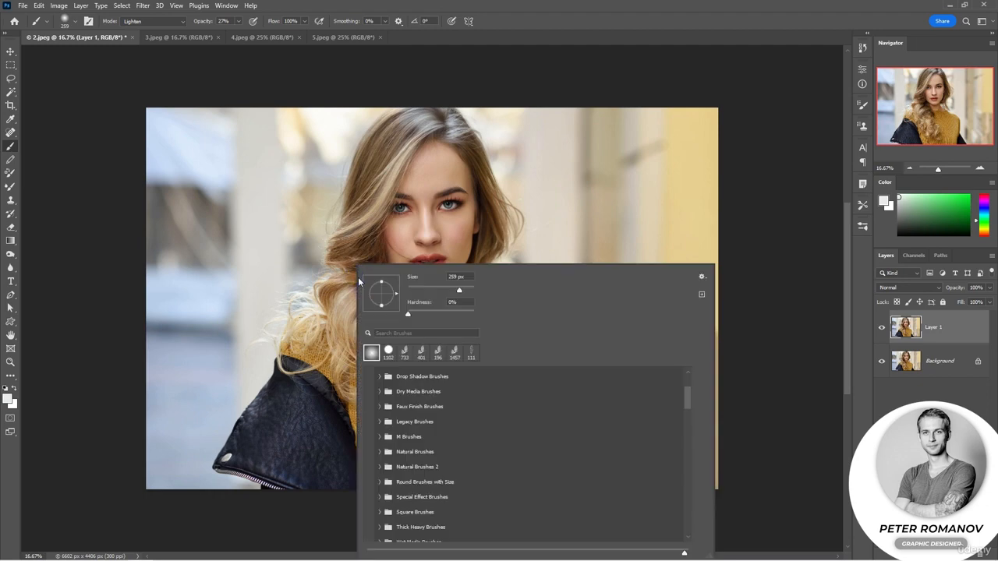
{"action": "left_click_drag", "start_coordinate": [459, 291], "coordinate": [448, 291]}
{"action": "left_click", "coordinate": [769, 175]}
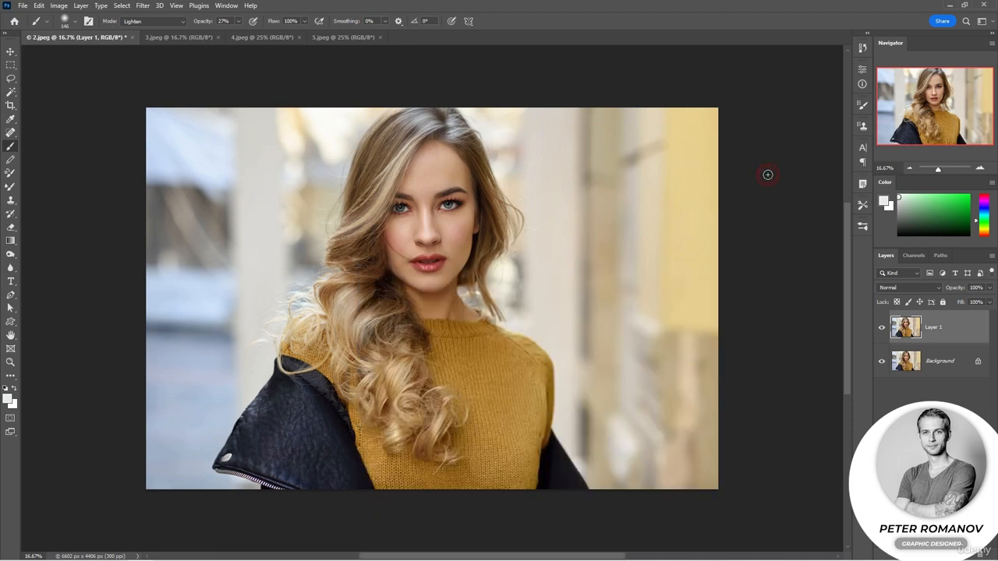
{"action": "scroll", "coordinate": [390, 300], "scroll_direction": "up", "scroll_amount": 4}
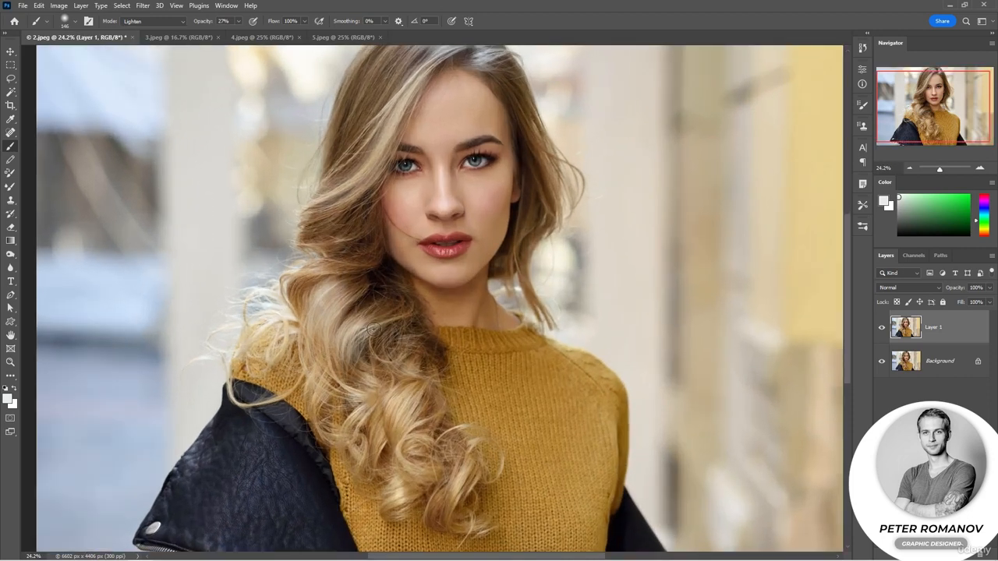
{"action": "right_click", "coordinate": [365, 323]}
{"action": "left_click_drag", "start_coordinate": [359, 332], "coordinate": [348, 371]}
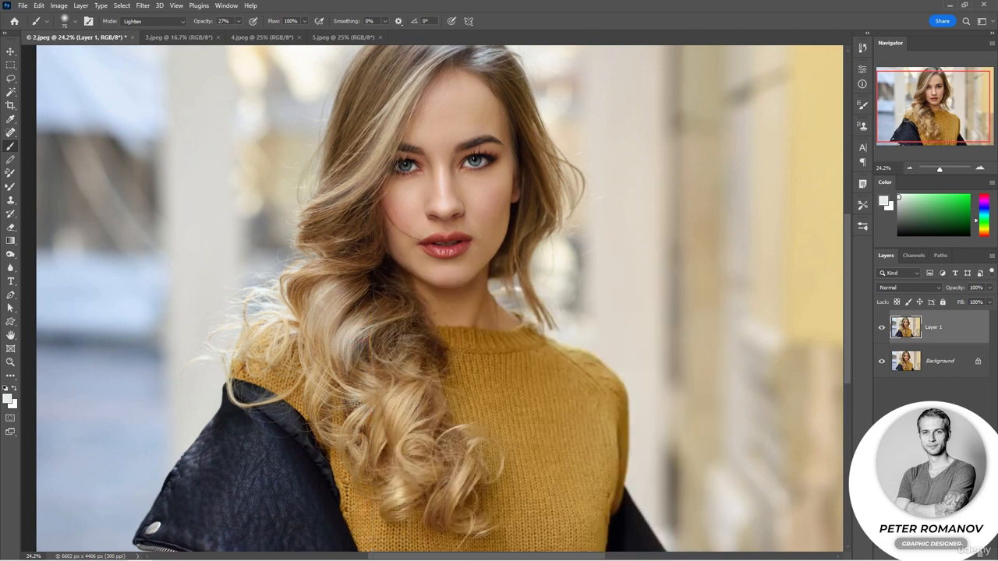
{"action": "mouse_move", "coordinate": [422, 389]}
{"action": "left_mouse_down"}
{"action": "mouse_move", "coordinate": [403, 434]}
{"action": "mouse_move", "coordinate": [390, 423]}
{"action": "left_mouse_up"}
Shrink the brush to 21 px and then finer, and paint thin highlights along the hair strands beside the face
{"action": "right_click", "coordinate": [400, 408]}
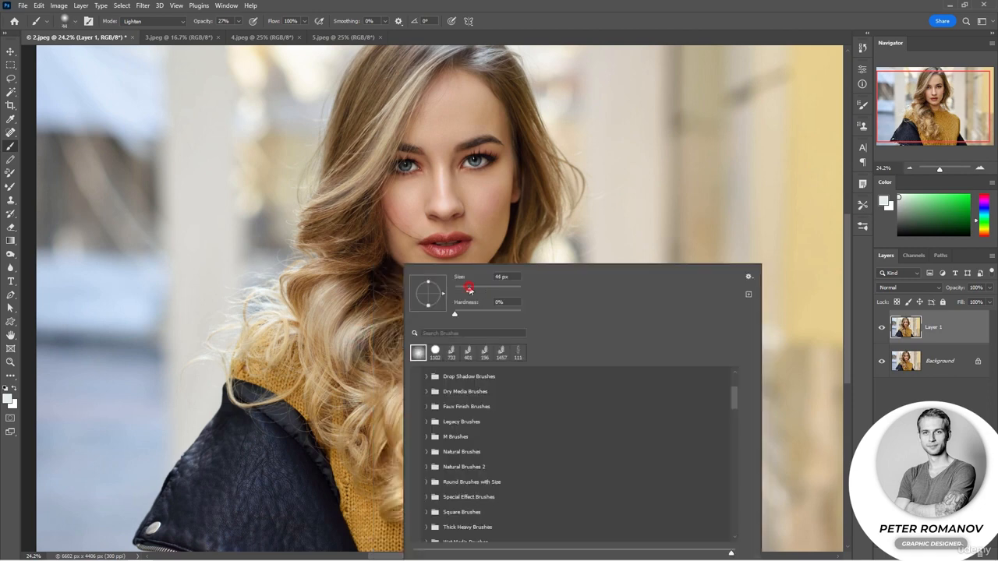
{"action": "left_click_drag", "start_coordinate": [468, 289], "coordinate": [462, 290]}
{"action": "left_click", "coordinate": [360, 325]}
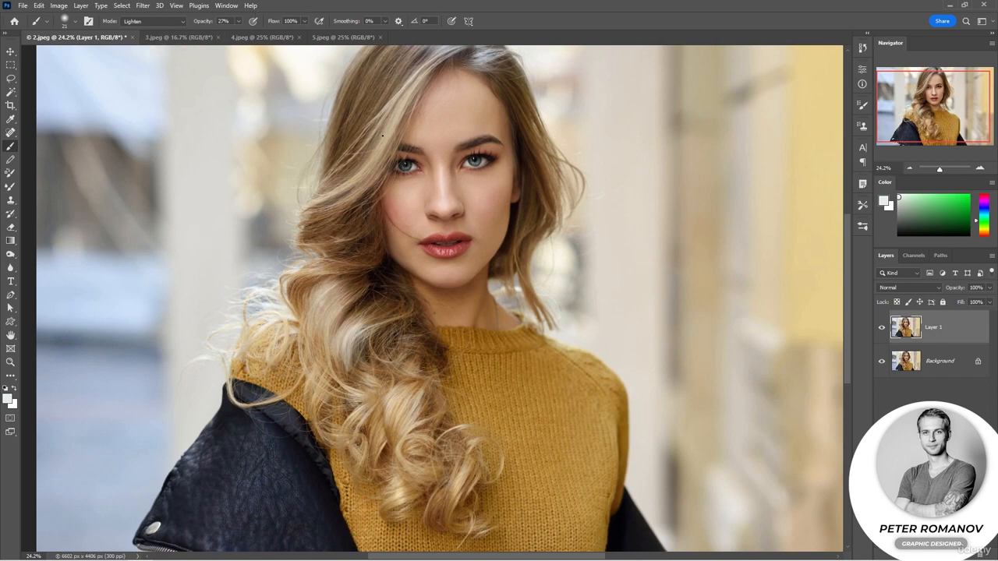
{"action": "scroll", "coordinate": [389, 132], "scroll_direction": "up", "scroll_amount": 5}
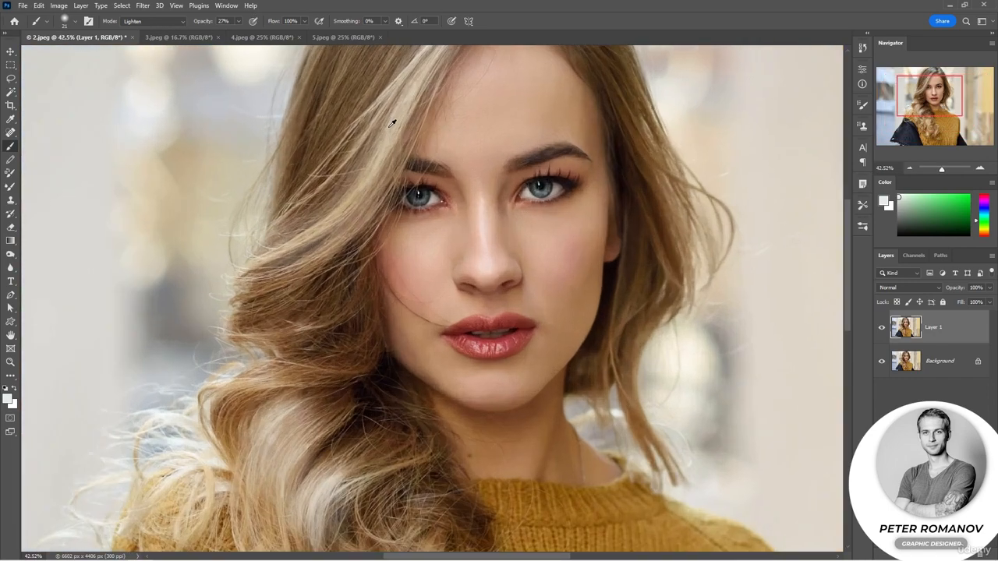
{"action": "right_click", "coordinate": [417, 157]}
{"action": "left_click_drag", "start_coordinate": [472, 177], "coordinate": [470, 178]}
{"action": "left_click", "coordinate": [401, 135]}
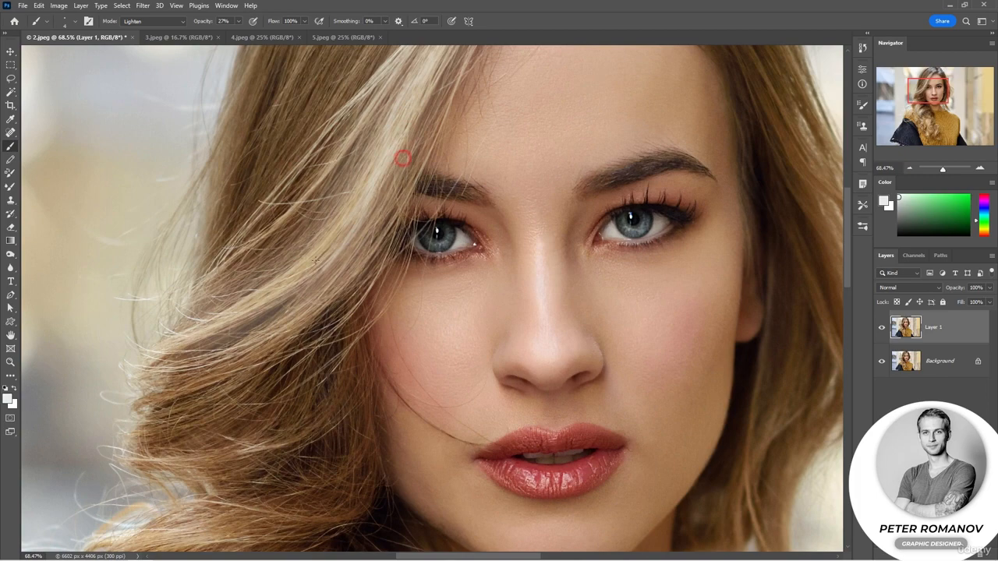
{"action": "left_click_drag", "start_coordinate": [373, 242], "coordinate": [255, 315]}
Set the brush to 259 px and 6% opacity, and toggle Layer 1's visibility to compare the highlights with the original
{"action": "scroll", "coordinate": [362, 236], "scroll_direction": "down", "scroll_amount": 5}
{"action": "right_click", "coordinate": [390, 254]}
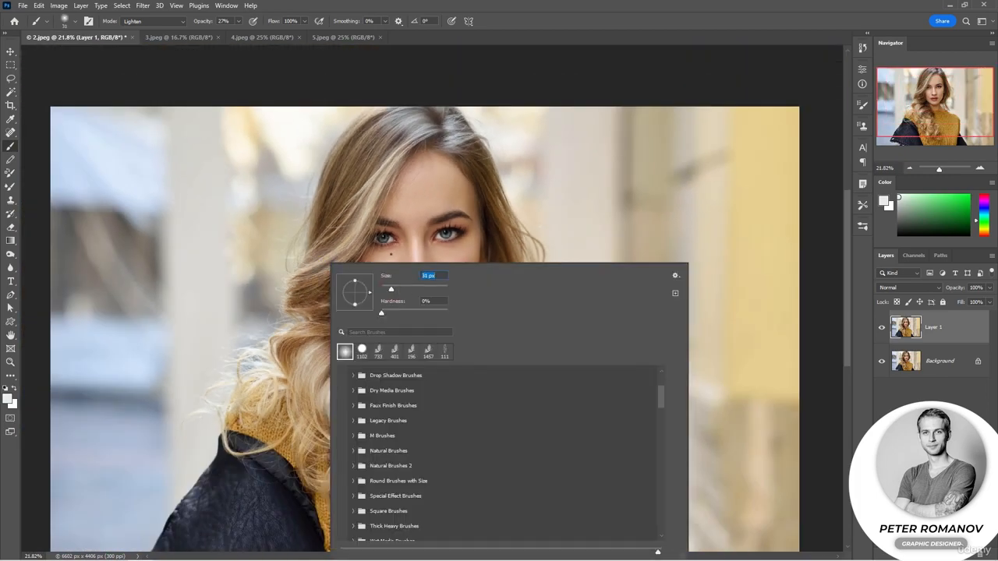
{"action": "left_click_drag", "start_coordinate": [390, 289], "coordinate": [433, 290]}
{"action": "left_click", "coordinate": [383, 160]}
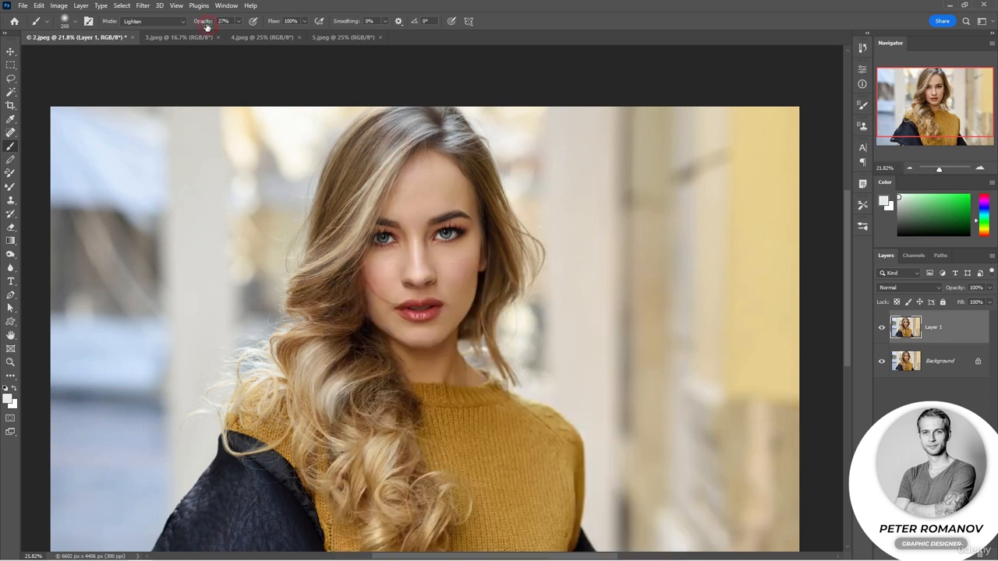
{"action": "left_click_drag", "start_coordinate": [206, 25], "coordinate": [191, 25]}
{"action": "left_click", "coordinate": [882, 328]}
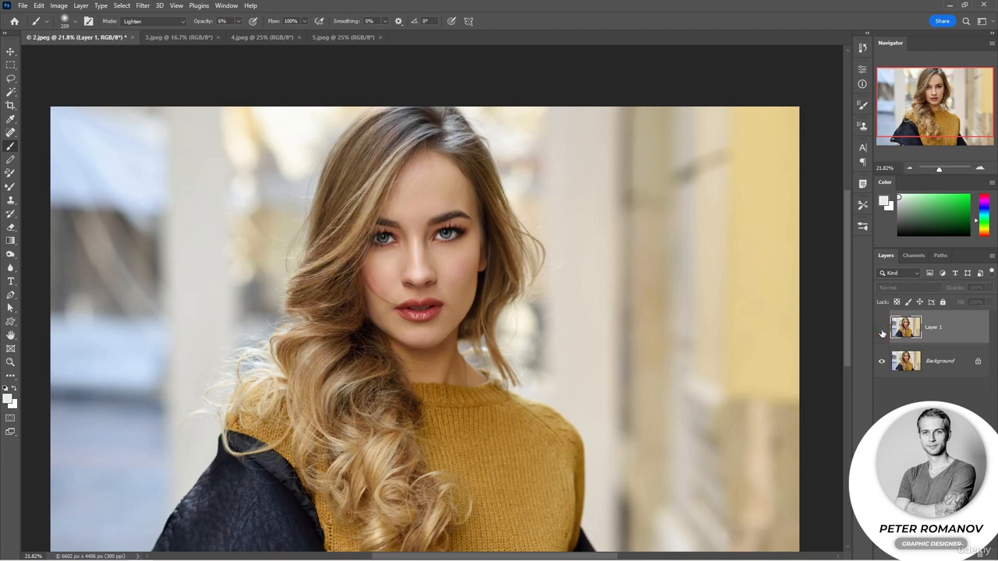
{"action": "left_click", "coordinate": [882, 329]}
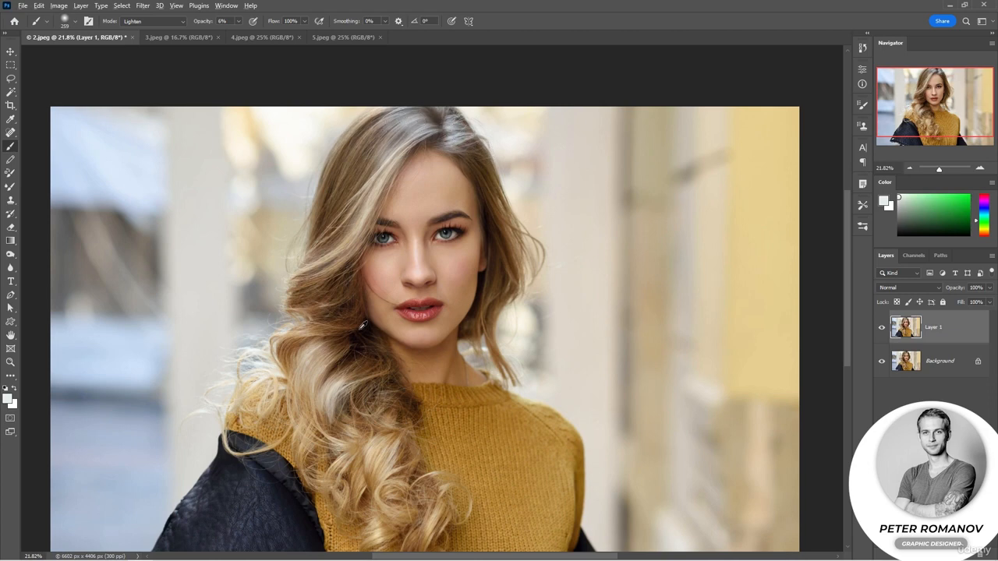
Sample a dark brown from the hair shadows, set the brush to Multiply mode at 338 px, and darken the hair shadows and curls
{"action": "left_click", "coordinate": [361, 337], "text": "alt"}
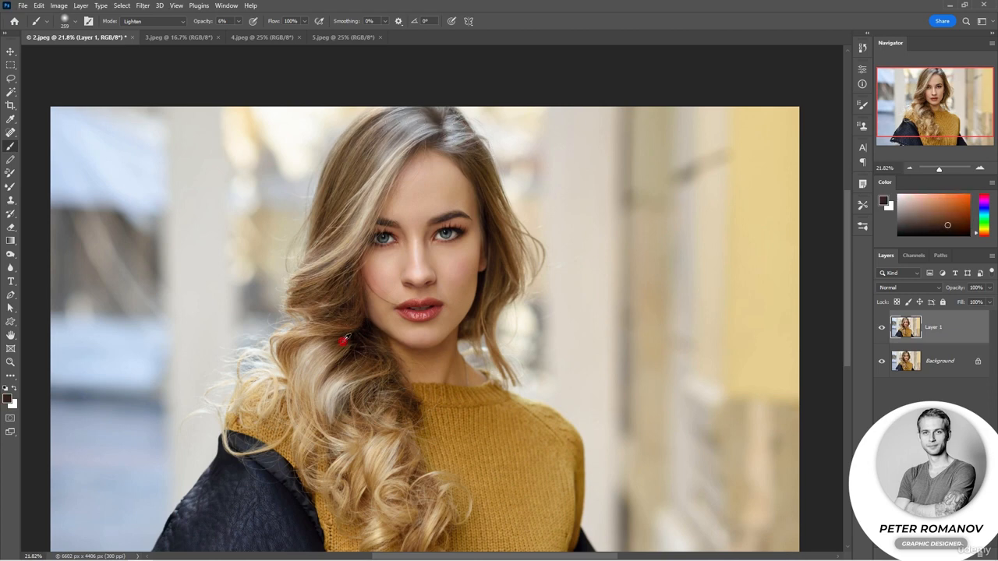
{"action": "left_click", "coordinate": [165, 23]}
{"action": "left_click", "coordinate": [158, 78]}
{"action": "right_click", "coordinate": [287, 186]}
{"action": "left_click_drag", "start_coordinate": [398, 211], "coordinate": [395, 212]}
{"action": "mouse_move", "coordinate": [347, 161]}
{"action": "left_mouse_down"}
{"action": "mouse_move", "coordinate": [326, 220]}
{"action": "mouse_move", "coordinate": [338, 218]}
{"action": "mouse_move", "coordinate": [321, 219]}
{"action": "left_mouse_up"}
{"action": "mouse_move", "coordinate": [495, 241]}
{"action": "left_mouse_down"}
{"action": "mouse_move", "coordinate": [501, 280]}
{"action": "mouse_move", "coordinate": [495, 242]}
{"action": "left_mouse_up"}
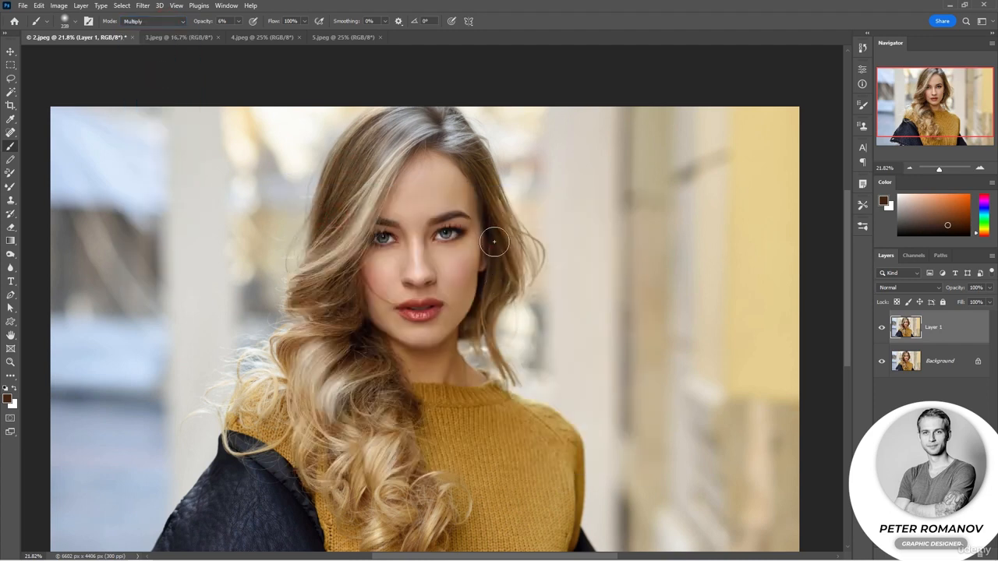
{"action": "left_click_drag", "start_coordinate": [372, 346], "coordinate": [329, 360]}
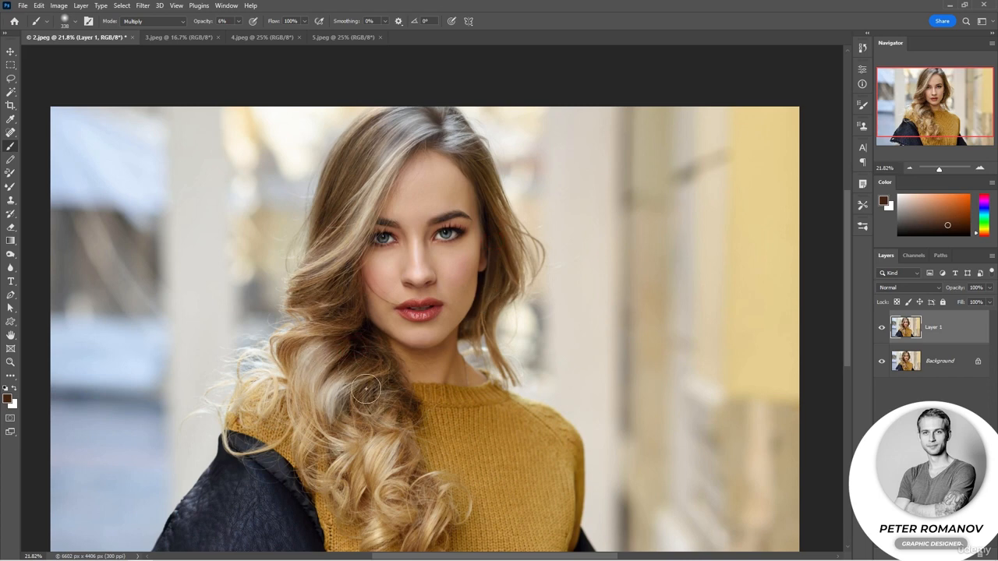
{"action": "left_click_drag", "start_coordinate": [366, 392], "coordinate": [346, 410]}
Darken the outer curls and the hair up to the crown at 16% brush opacity, and compare Layer 1 with the original
{"action": "key", "text": "1"}
{"action": "key", "text": "6"}
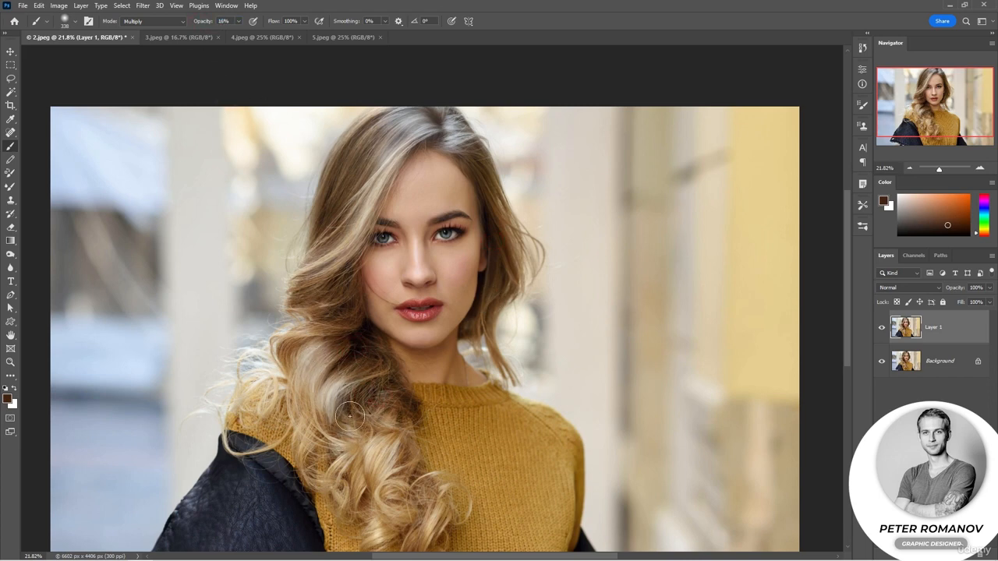
{"action": "left_click_drag", "start_coordinate": [291, 343], "coordinate": [290, 377]}
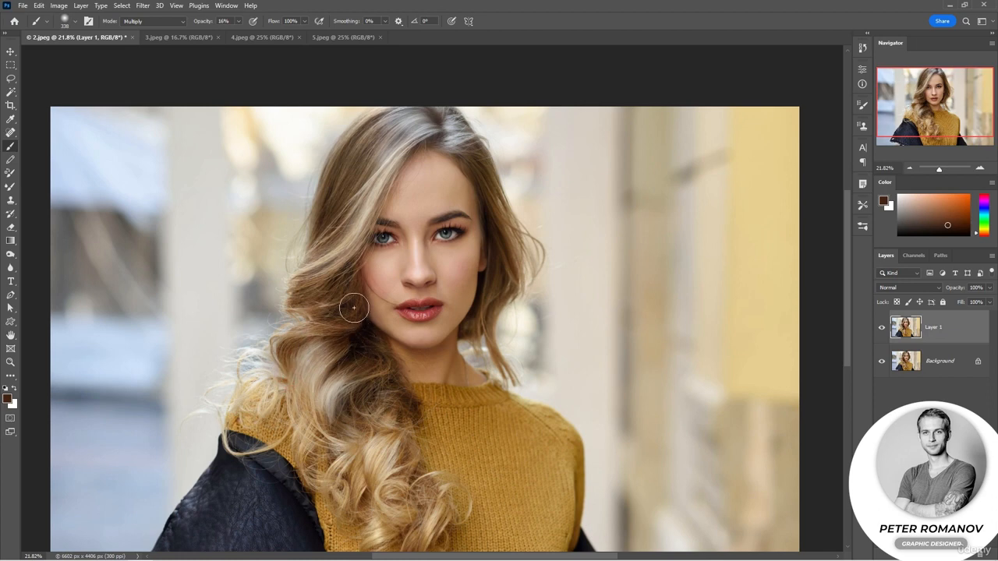
{"action": "left_click_drag", "start_coordinate": [351, 311], "coordinate": [329, 291]}
{"action": "left_click_drag", "start_coordinate": [323, 223], "coordinate": [368, 142]}
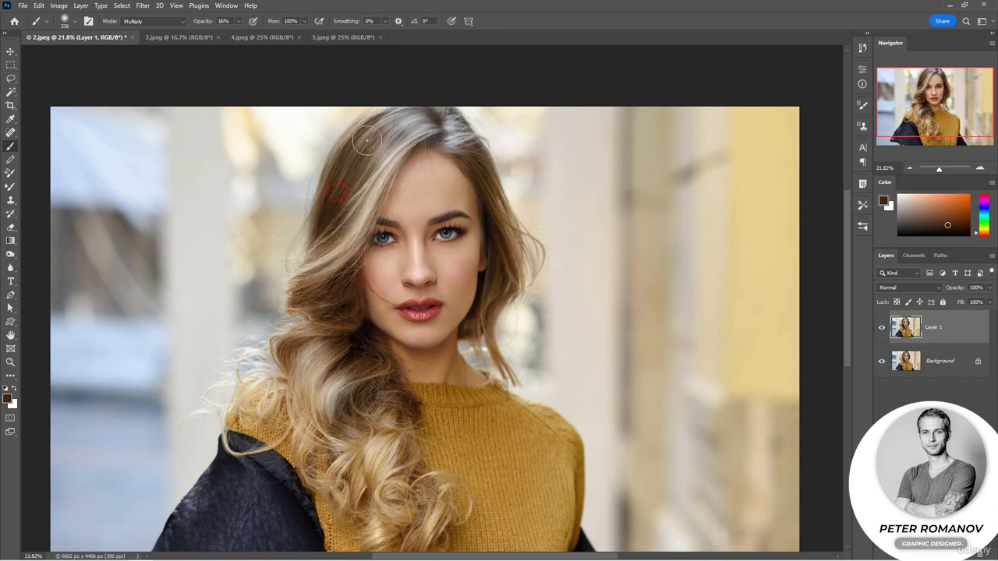
{"action": "left_click", "coordinate": [882, 328]}
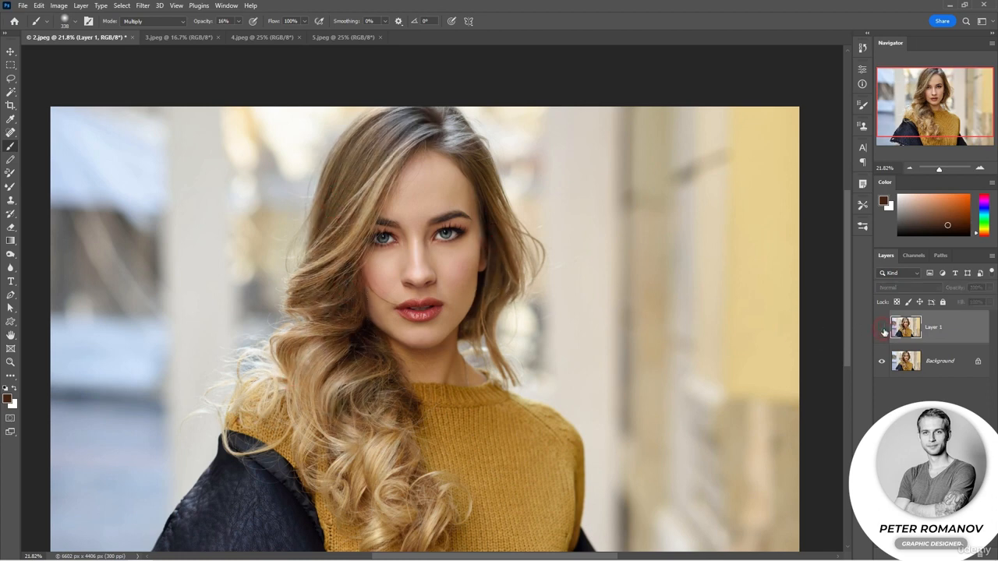
{"action": "left_click", "coordinate": [883, 328]}
Choose an orange foreground color, set the brush mode to Overlay, and tint the hair above the front strand
{"action": "scroll", "coordinate": [598, 330], "scroll_direction": "down", "scroll_amount": 3}
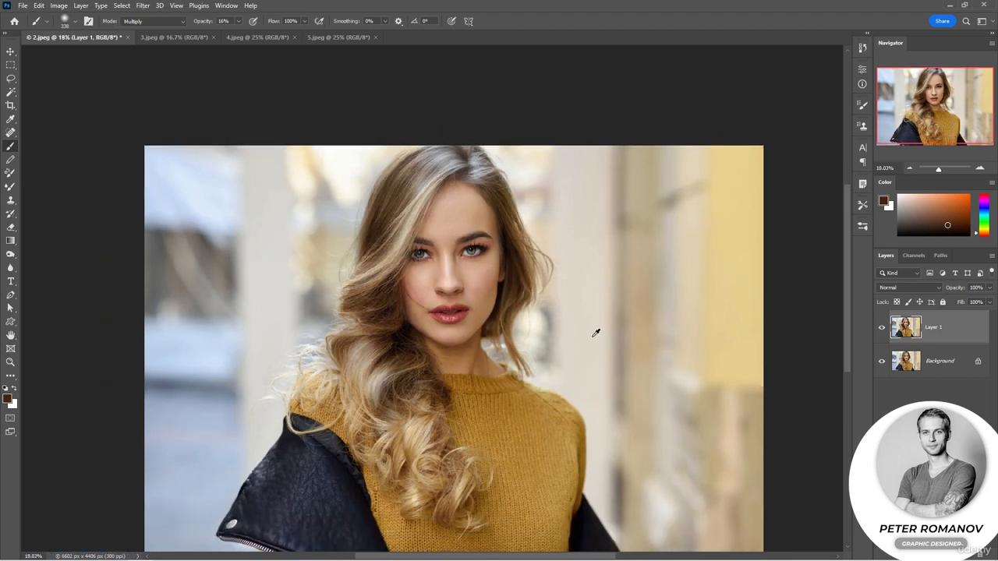
{"action": "left_click_drag", "start_coordinate": [592, 349], "coordinate": [539, 325]}
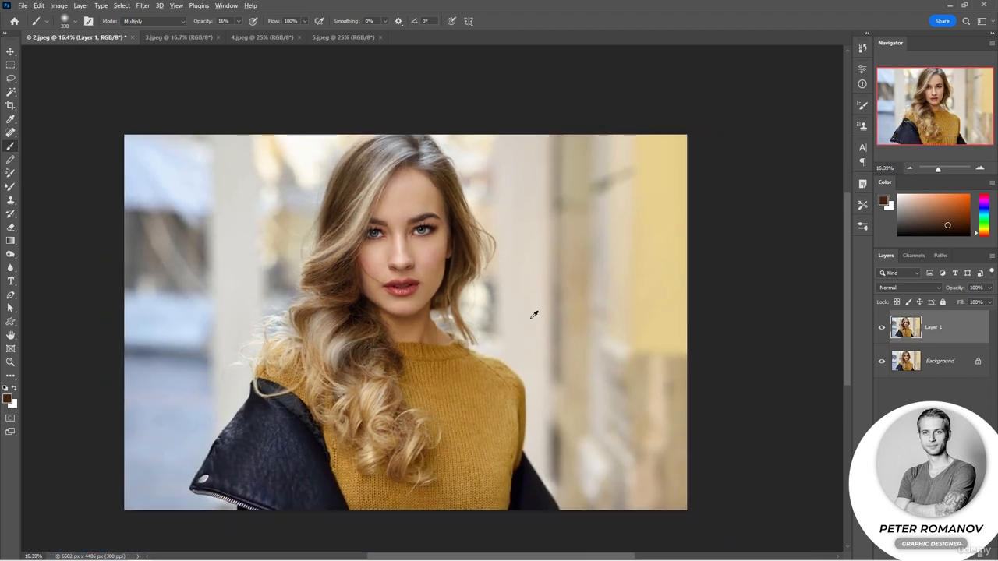
{"action": "scroll", "coordinate": [534, 314], "scroll_direction": "up", "scroll_amount": 1}
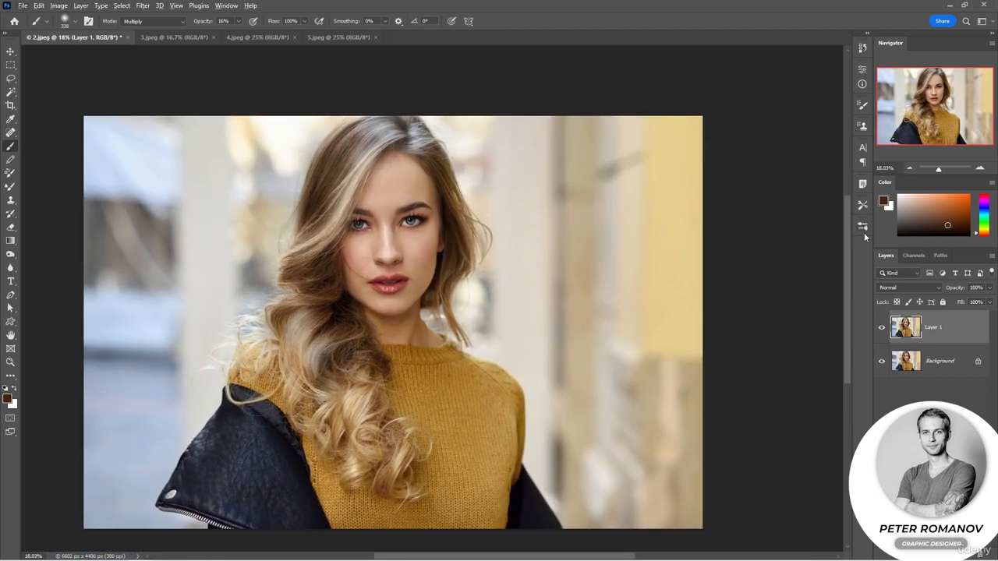
{"action": "left_click_drag", "start_coordinate": [934, 222], "coordinate": [959, 201]}
{"action": "left_click", "coordinate": [168, 24]}
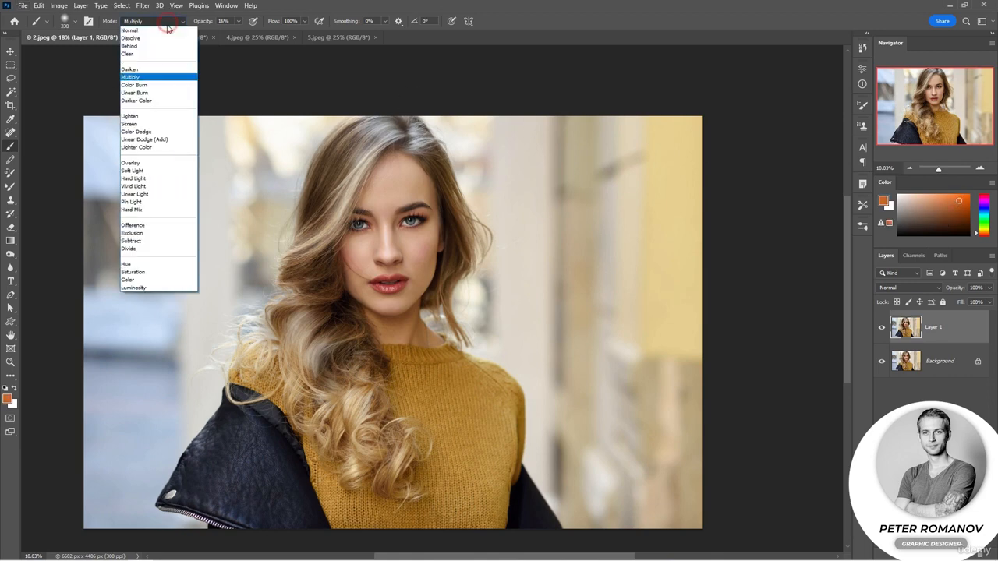
{"action": "left_click", "coordinate": [133, 163]}
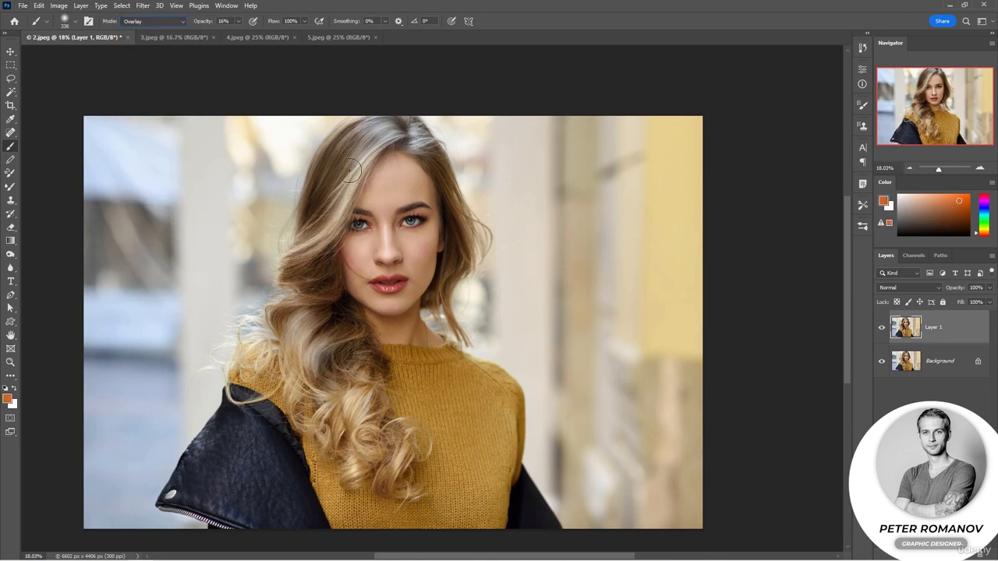
{"action": "mouse_move", "coordinate": [350, 144]}
{"action": "left_mouse_down"}
{"action": "mouse_move", "coordinate": [331, 179]}
{"action": "mouse_move", "coordinate": [376, 125]}
{"action": "mouse_move", "coordinate": [343, 164]}
{"action": "mouse_move", "coordinate": [358, 125]}
{"action": "mouse_move", "coordinate": [327, 176]}
{"action": "mouse_move", "coordinate": [356, 143]}
{"action": "mouse_move", "coordinate": [338, 204]}
{"action": "mouse_move", "coordinate": [370, 177]}
{"action": "left_mouse_up"}
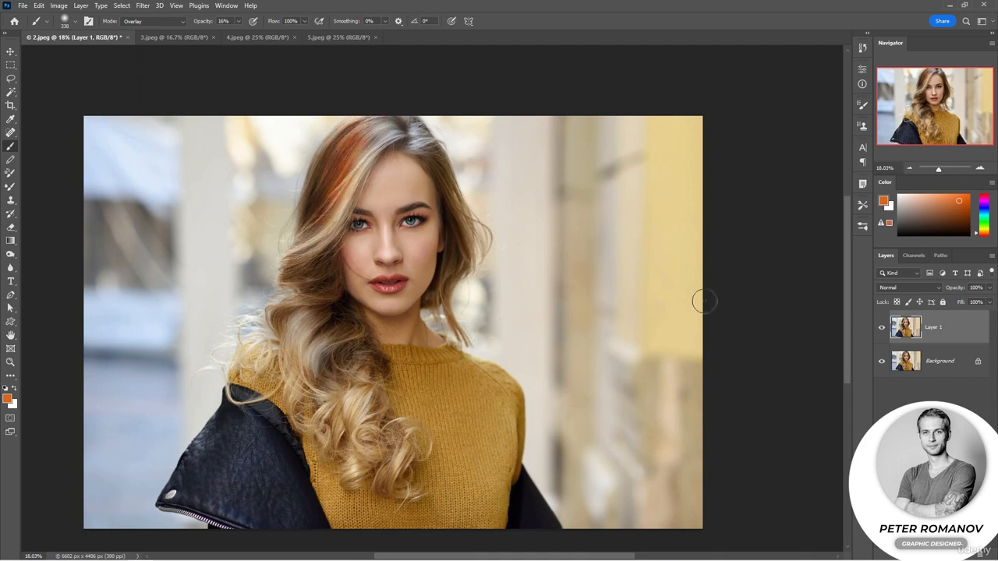
Toggle Layer 1's visibility on and off to compare the orange-tinted hair with the original photo
{"action": "left_click", "coordinate": [882, 329]}
{"action": "left_click", "coordinate": [882, 329]}
{"action": "left_click", "coordinate": [882, 329]}
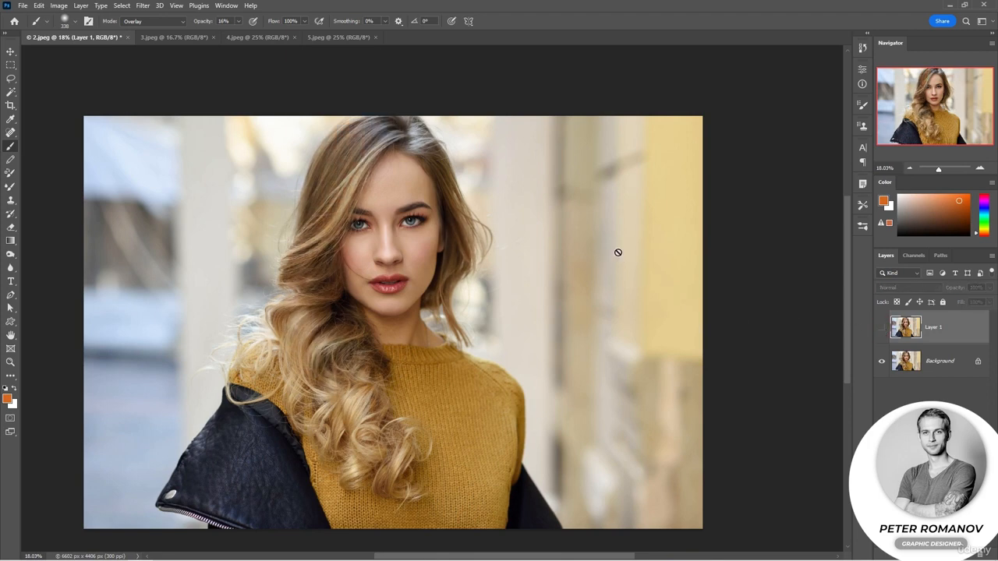
{"action": "left_click", "coordinate": [882, 328]}
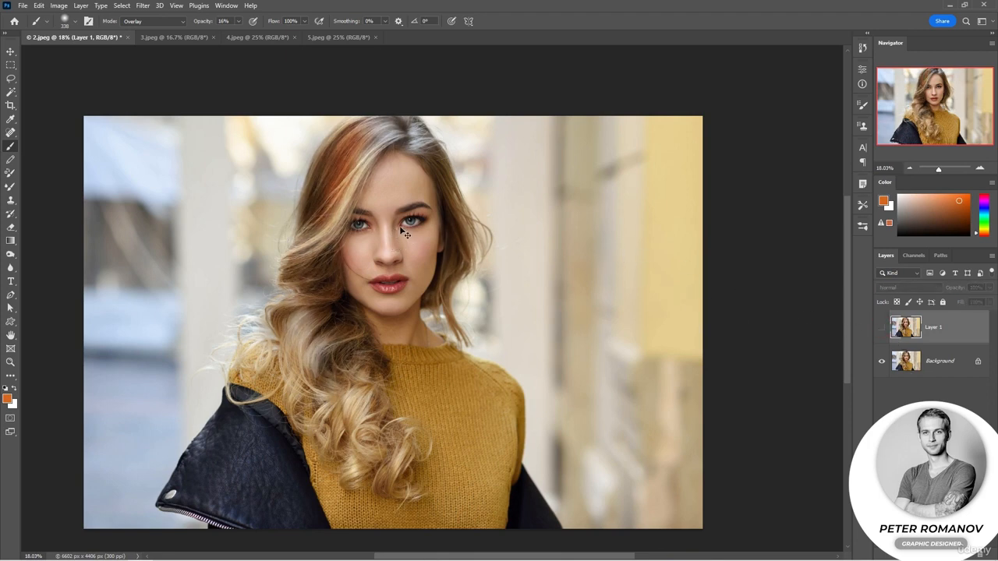
{"action": "scroll", "coordinate": [343, 168], "scroll_direction": "up", "scroll_amount": 1}
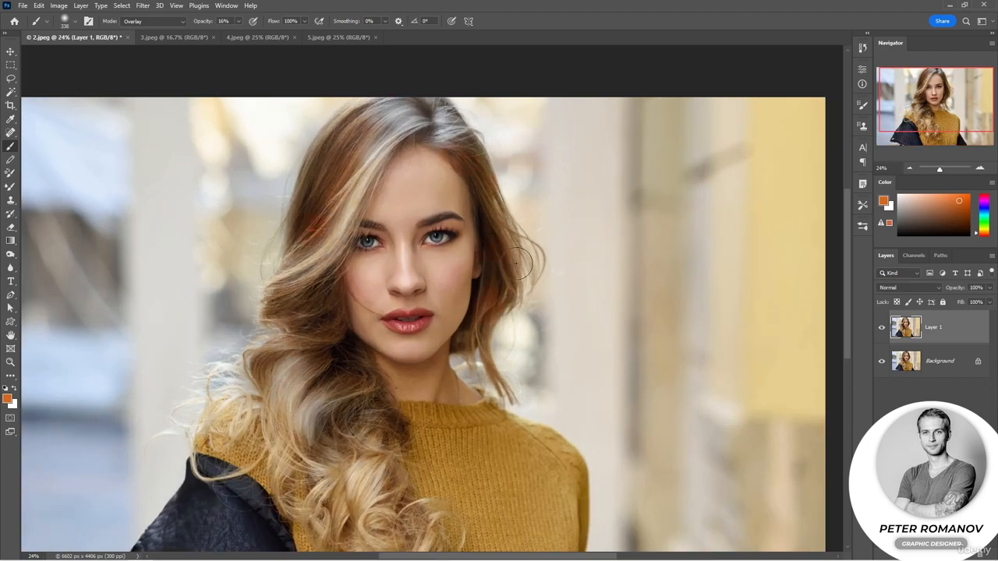
Set the brush to Multiply mode, 5% opacity and 62 px, with a dark brown sampled near the eye
{"action": "scroll", "coordinate": [418, 240], "scroll_direction": "up", "scroll_amount": 2}
{"action": "scroll", "coordinate": [417, 239], "scroll_direction": "up", "scroll_amount": 1}
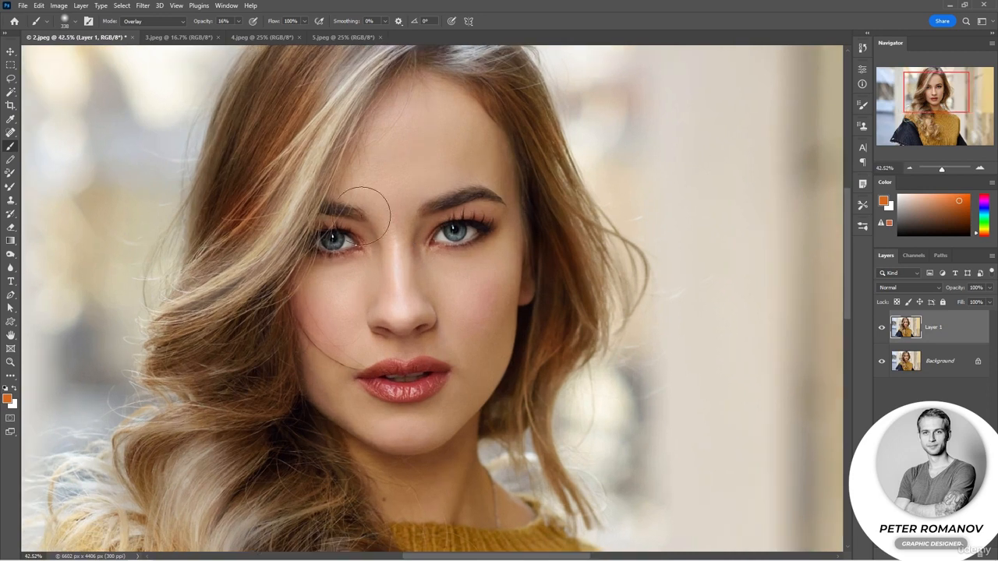
{"action": "left_click_drag", "start_coordinate": [206, 23], "coordinate": [197, 27]}
{"action": "left_click", "coordinate": [186, 24]}
{"action": "left_click", "coordinate": [156, 78]}
{"action": "right_click", "coordinate": [478, 222]}
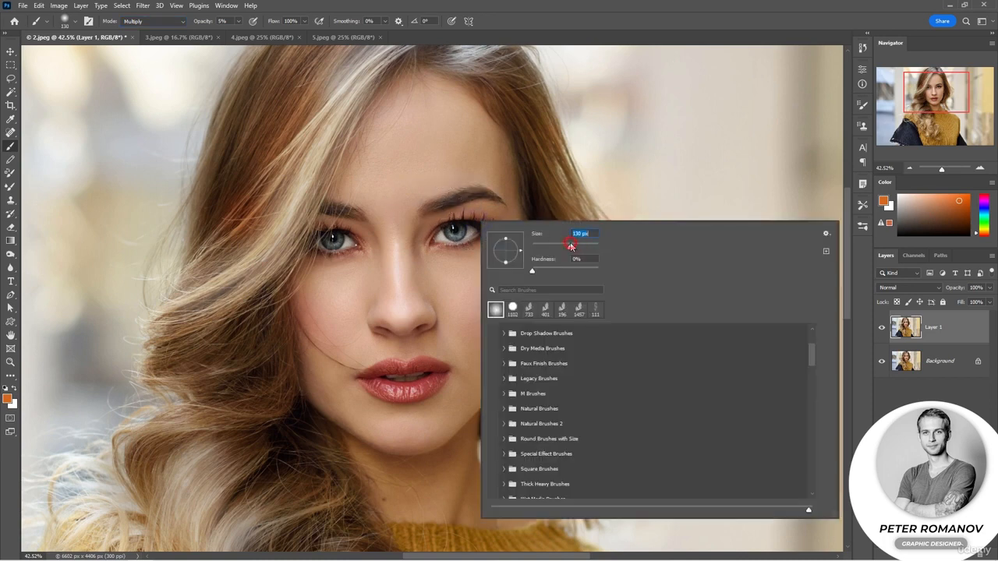
{"action": "left_click_drag", "start_coordinate": [526, 249], "coordinate": [520, 249]}
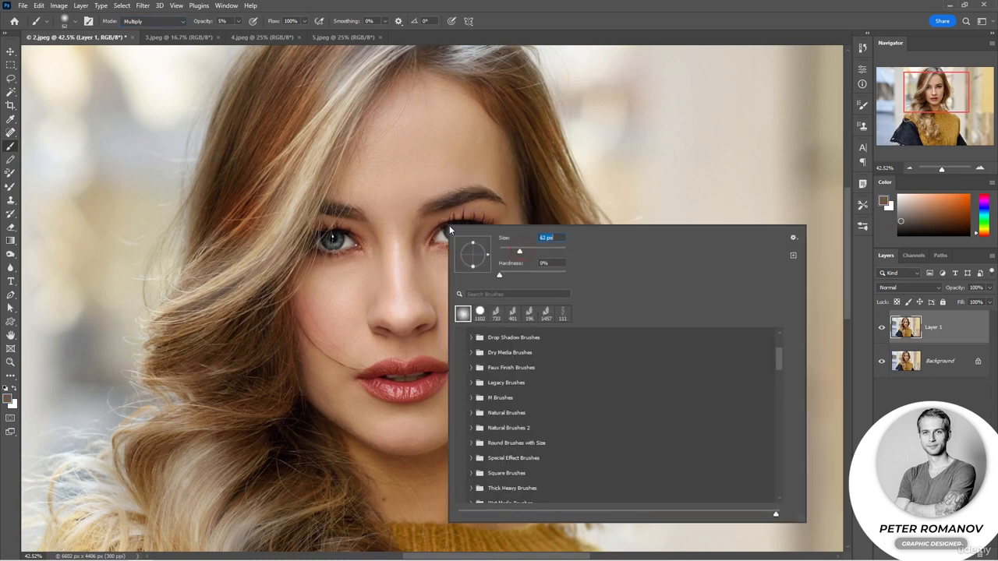
{"action": "left_click", "coordinate": [438, 224]}
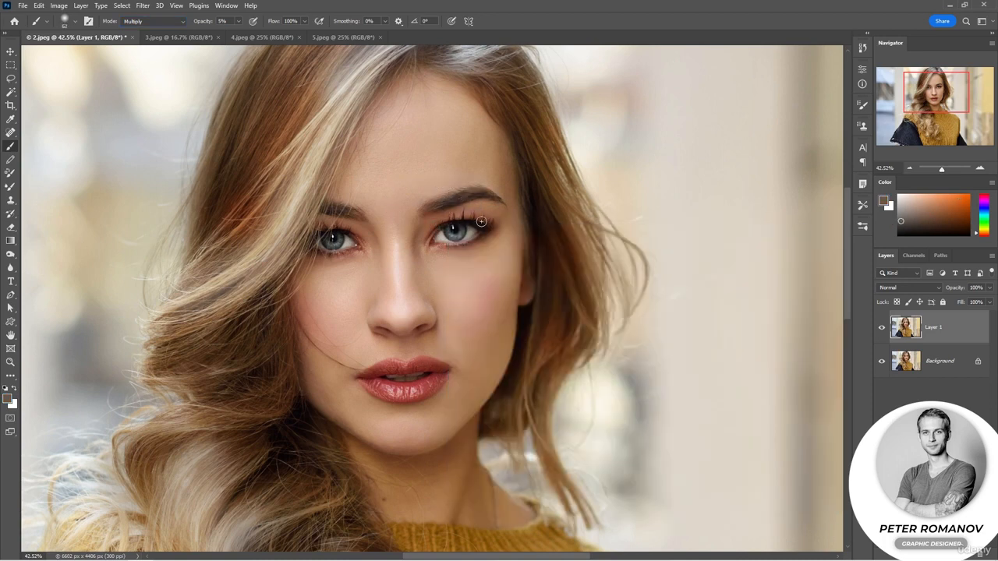
Raise the brush opacity to 13% and darken the outer corners and lash areas of both eyes on Layer 1
{"action": "left_click_drag", "start_coordinate": [205, 22], "coordinate": [209, 23]}
{"action": "mouse_move", "coordinate": [498, 222]}
{"action": "left_mouse_down"}
{"action": "mouse_move", "coordinate": [451, 219]}
{"action": "mouse_move", "coordinate": [492, 225]}
{"action": "left_mouse_up"}
{"action": "left_click_drag", "start_coordinate": [358, 236], "coordinate": [315, 228]}
{"action": "scroll", "coordinate": [804, 370], "scroll_direction": "down", "scroll_amount": 2}
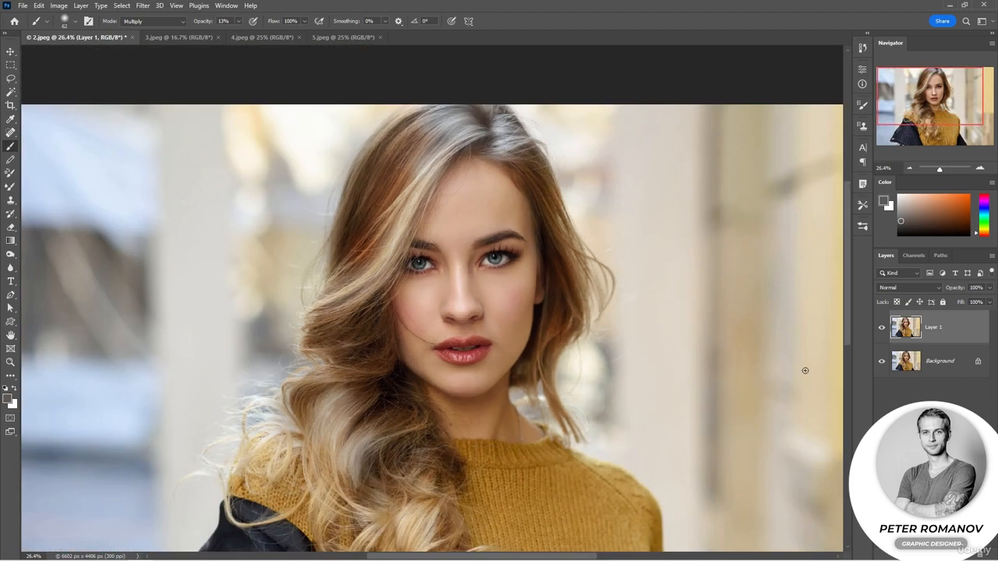
Compare the portrait with and without the Layer 1 retouching at different zoom levels
{"action": "left_click", "coordinate": [883, 332]}
{"action": "left_click", "coordinate": [883, 331]}
{"action": "scroll", "coordinate": [678, 317], "scroll_direction": "down", "scroll_amount": 1}
{"action": "mouse_move", "coordinate": [452, 265]}
{"action": "left_mouse_down"}
{"action": "mouse_move", "coordinate": [507, 272]}
{"action": "mouse_move", "coordinate": [524, 264]}
{"action": "left_mouse_up"}
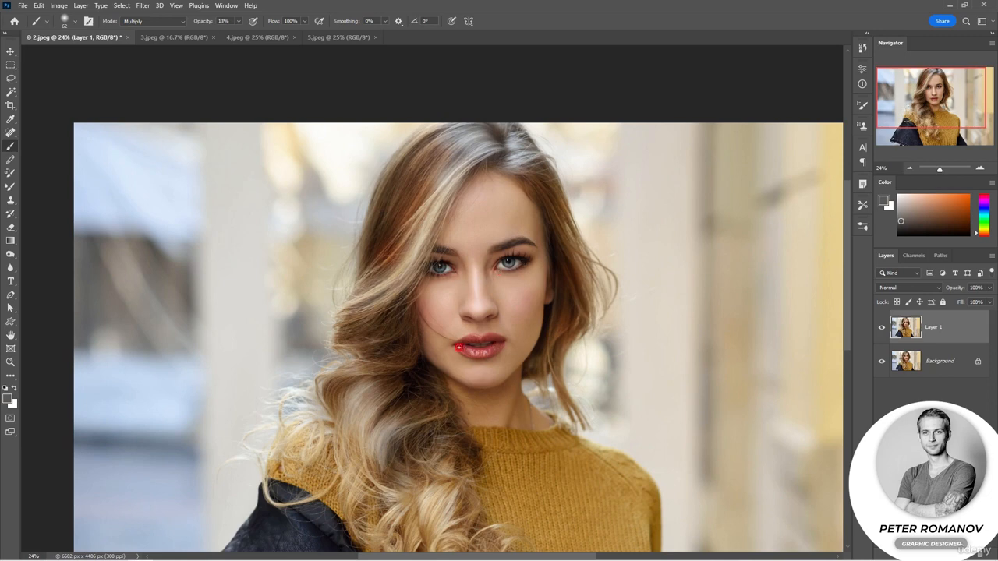
{"action": "scroll", "coordinate": [502, 339], "scroll_direction": "down", "scroll_amount": 2}
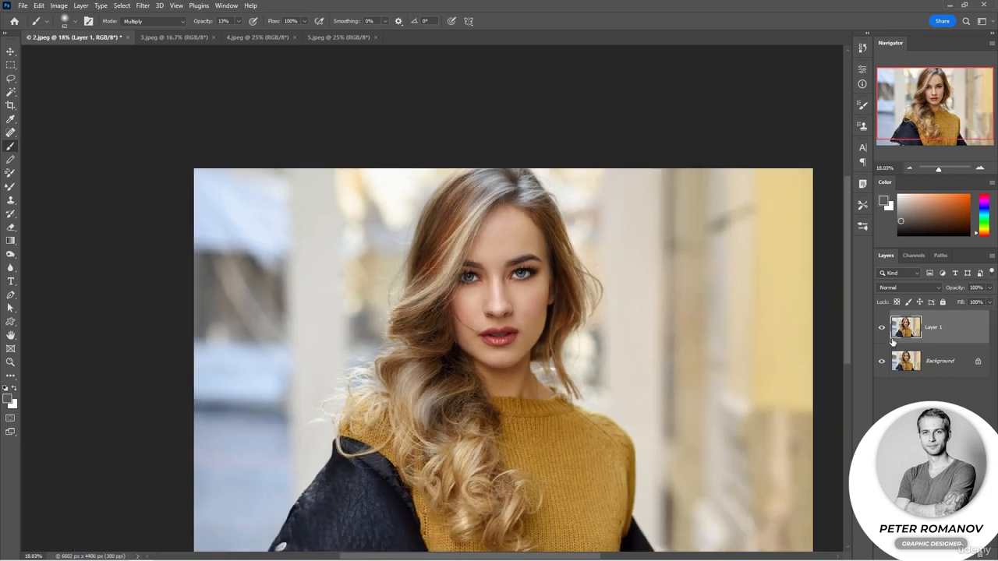
{"action": "left_click", "coordinate": [882, 327]}
{"action": "left_click", "coordinate": [882, 328]}
{"action": "scroll", "coordinate": [642, 350], "scroll_direction": "down", "scroll_amount": 2}
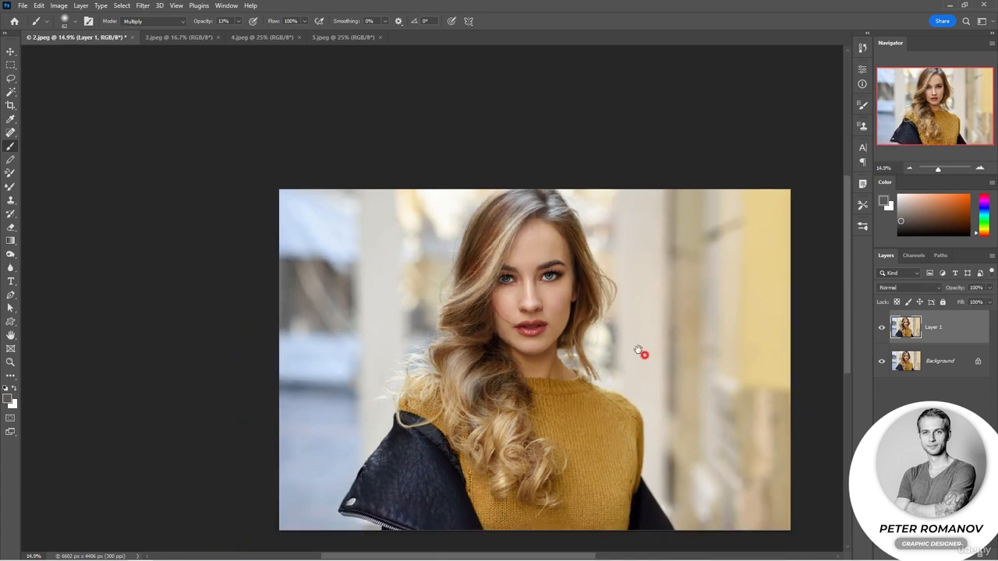
Examine the dancer's translucent fabric in the 3.jpeg image up close and as a whole
{"action": "left_click", "coordinate": [170, 36]}
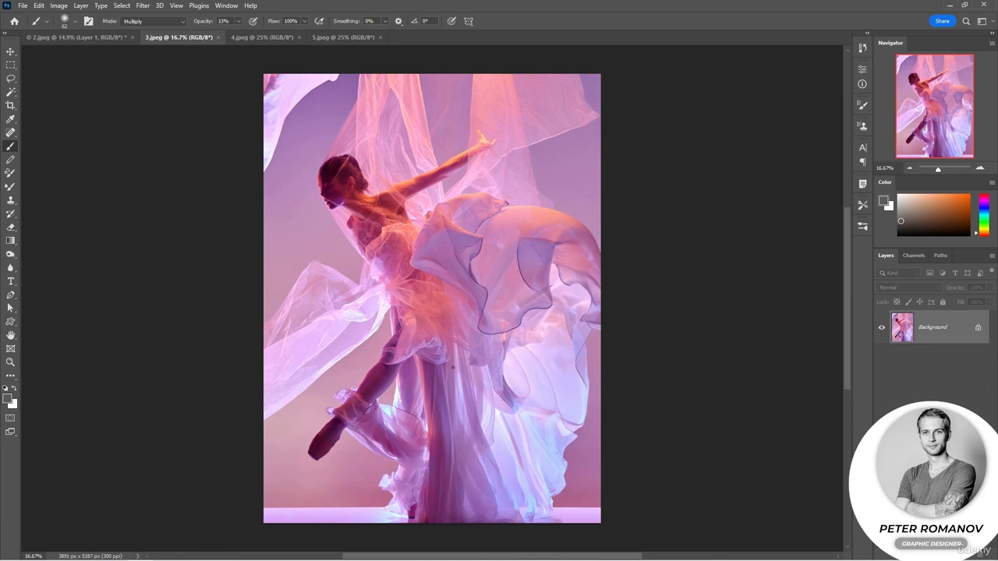
{"action": "scroll", "coordinate": [341, 344], "scroll_direction": "up", "scroll_amount": 6}
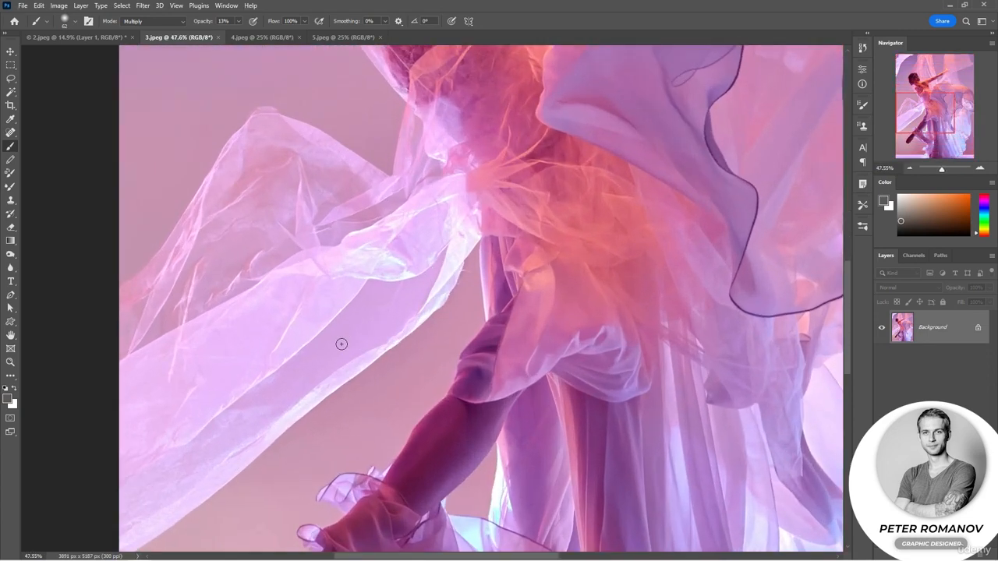
{"action": "scroll", "coordinate": [355, 345], "scroll_direction": "down", "scroll_amount": 5}
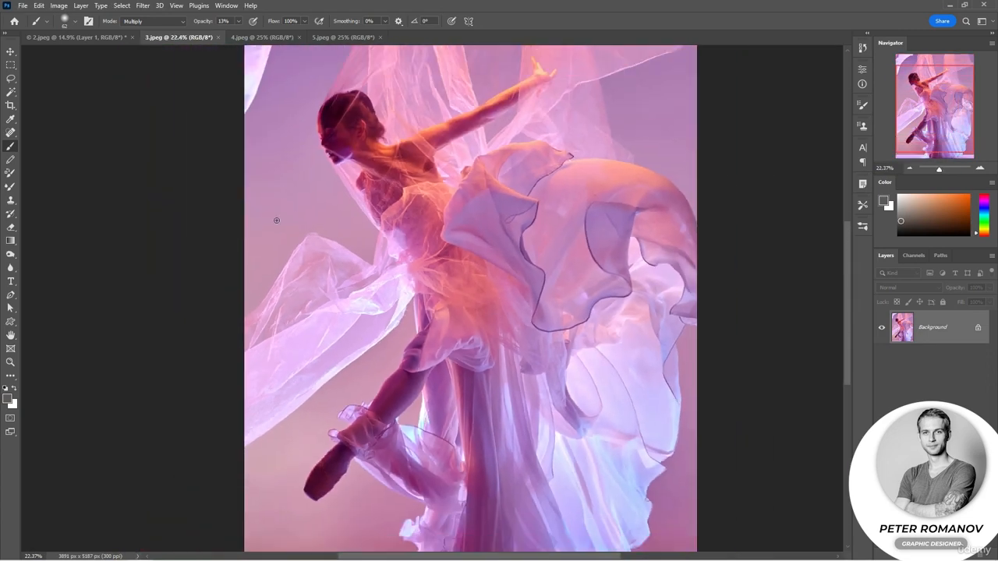
Switch to the cat image 4.jpeg and set the brush size to 401 px
{"action": "left_click", "coordinate": [252, 38]}
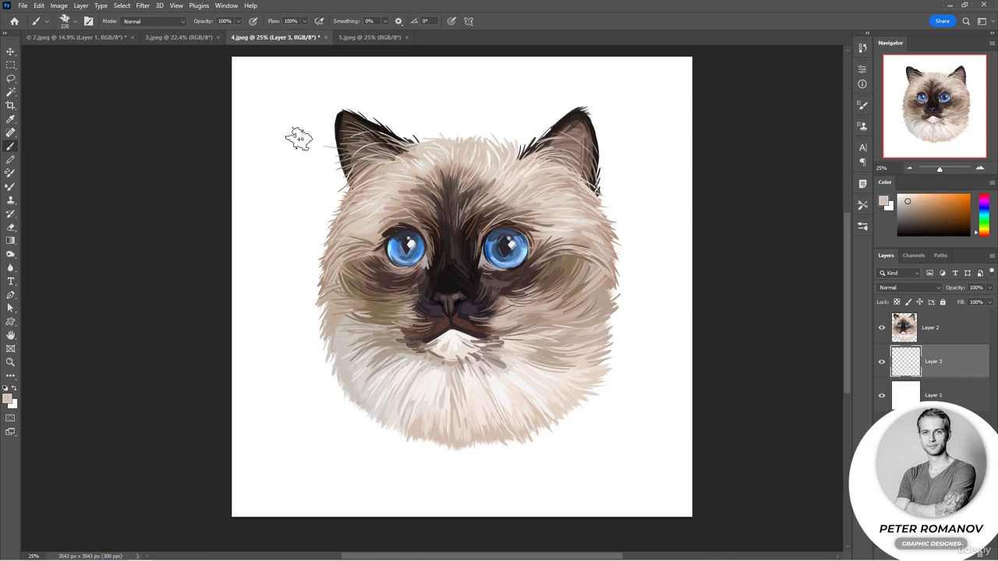
{"action": "right_click", "coordinate": [299, 138]}
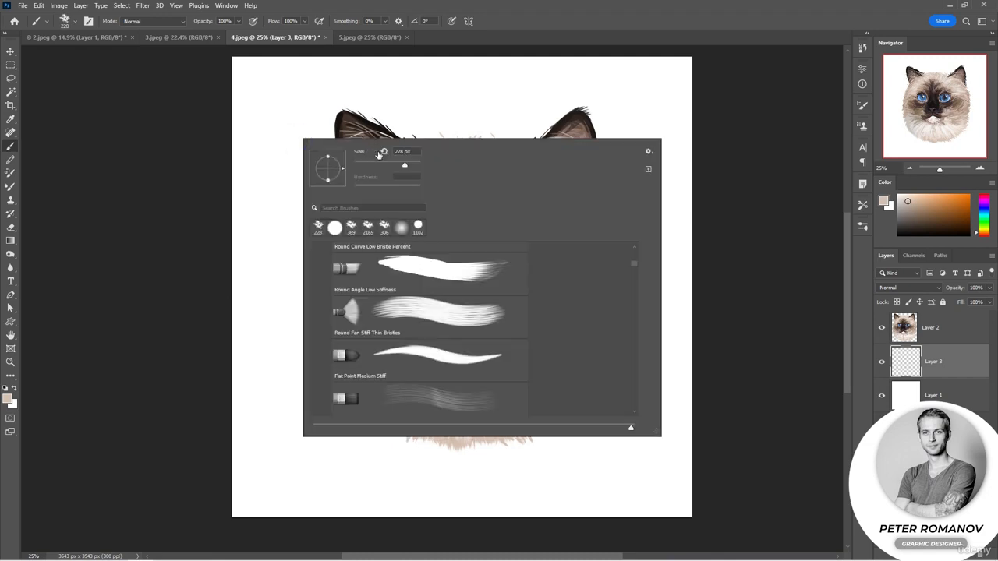
{"action": "left_click_drag", "start_coordinate": [408, 166], "coordinate": [411, 166]}
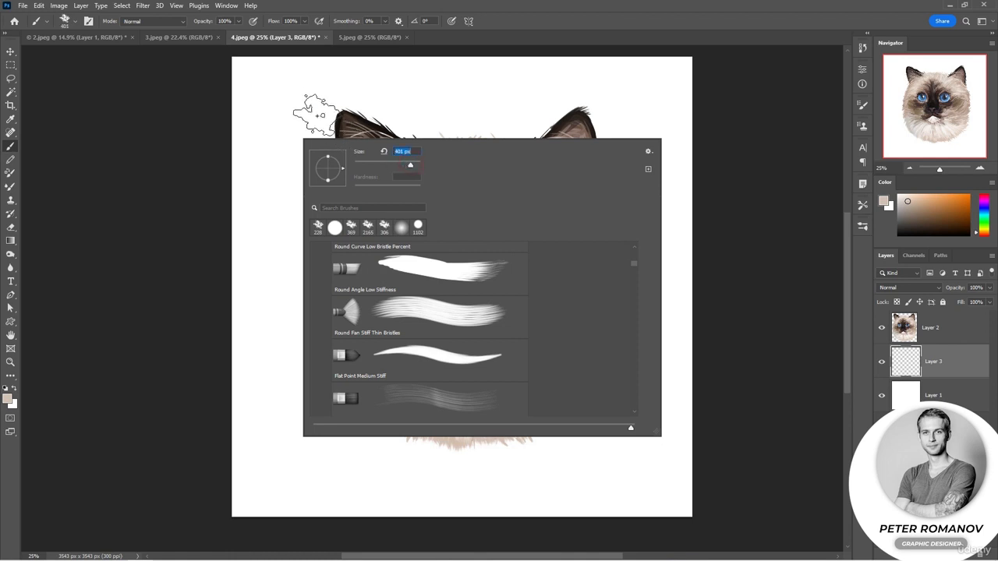
{"action": "left_click", "coordinate": [177, 109]}
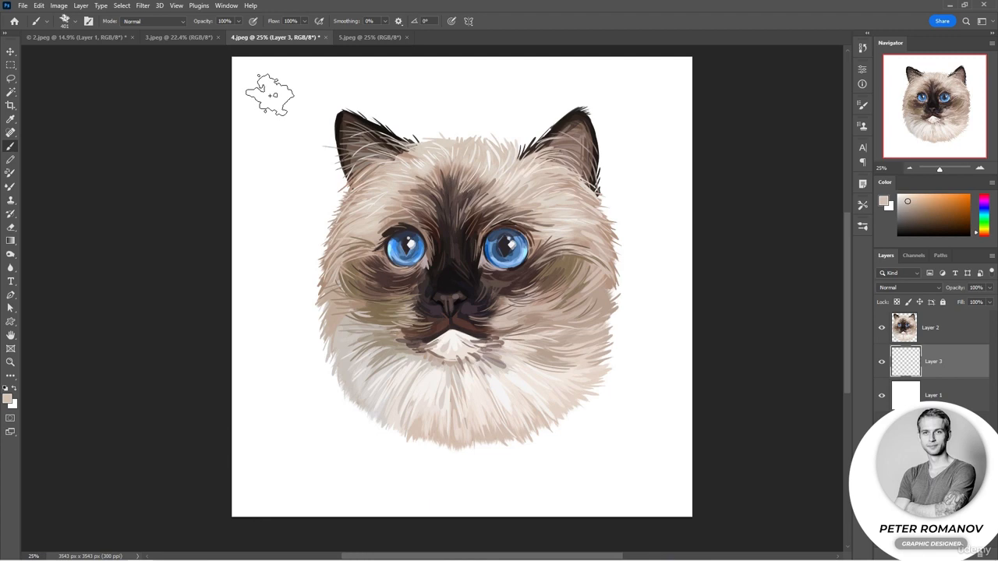
Paint three beige test strokes above the cat on Layer 3 at 100%, 54% and 27% opacity
{"action": "mouse_move", "coordinate": [270, 95]}
{"action": "left_mouse_down"}
{"action": "mouse_move", "coordinate": [553, 94]}
{"action": "mouse_move", "coordinate": [287, 90]}
{"action": "left_mouse_up"}
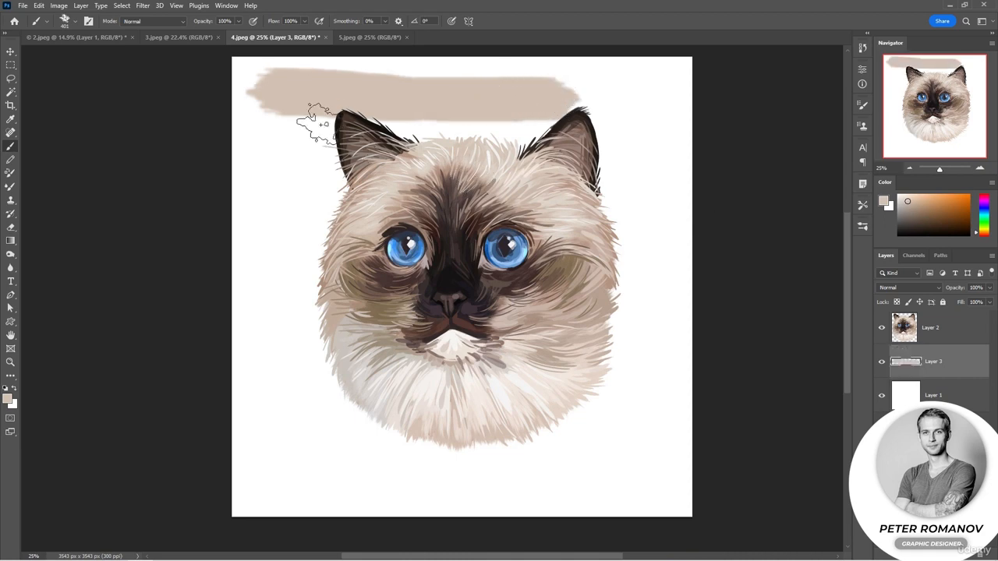
{"action": "left_click_drag", "start_coordinate": [202, 23], "coordinate": [190, 25]}
{"action": "left_click_drag", "start_coordinate": [267, 116], "coordinate": [566, 127]}
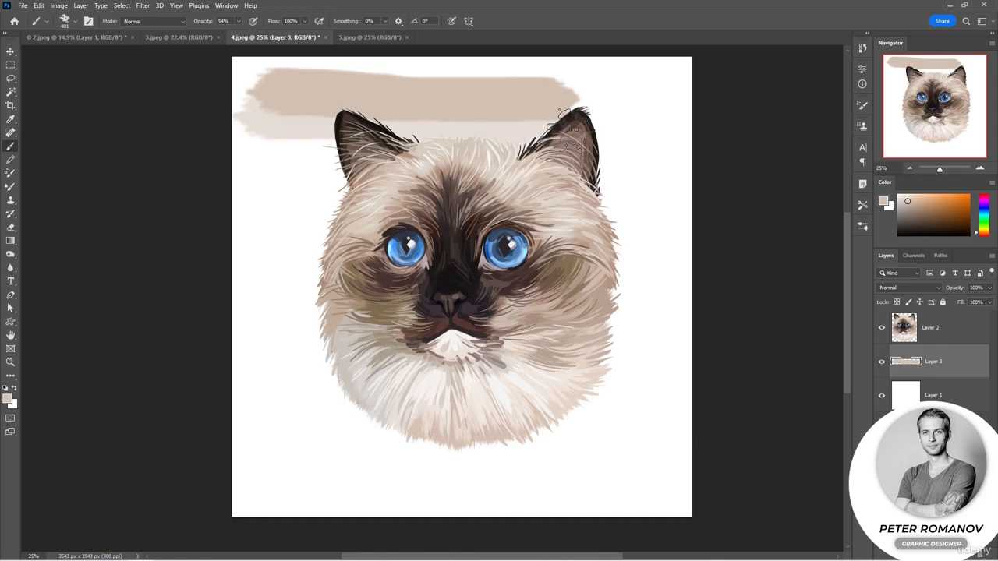
{"action": "left_click_drag", "start_coordinate": [200, 24], "coordinate": [191, 26]}
{"action": "left_click_drag", "start_coordinate": [238, 150], "coordinate": [335, 156]}
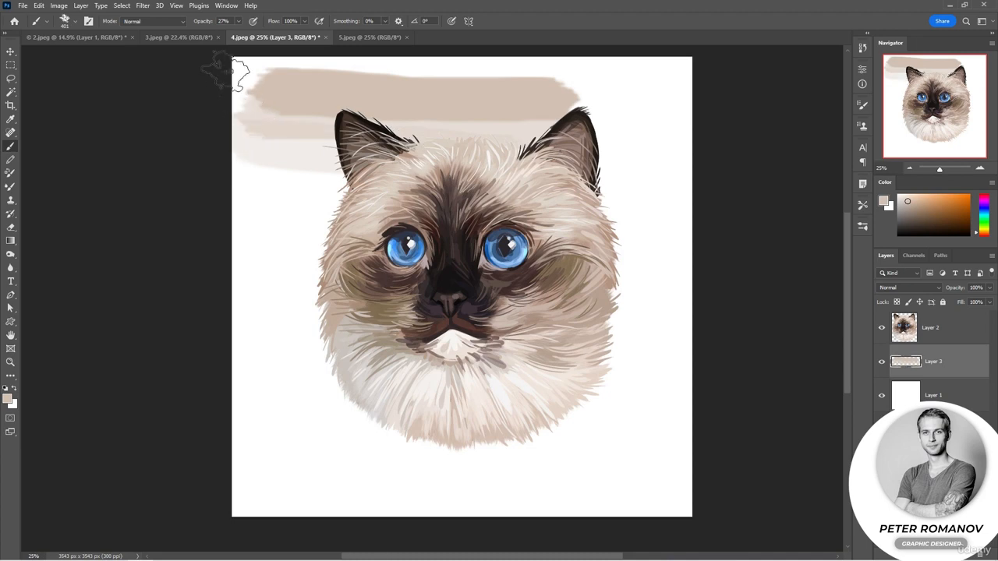
Restore 100% brush opacity and paint test strokes beside the cat's chin at 100% and 16% flow
{"action": "left_click_drag", "start_coordinate": [198, 23], "coordinate": [279, 29]}
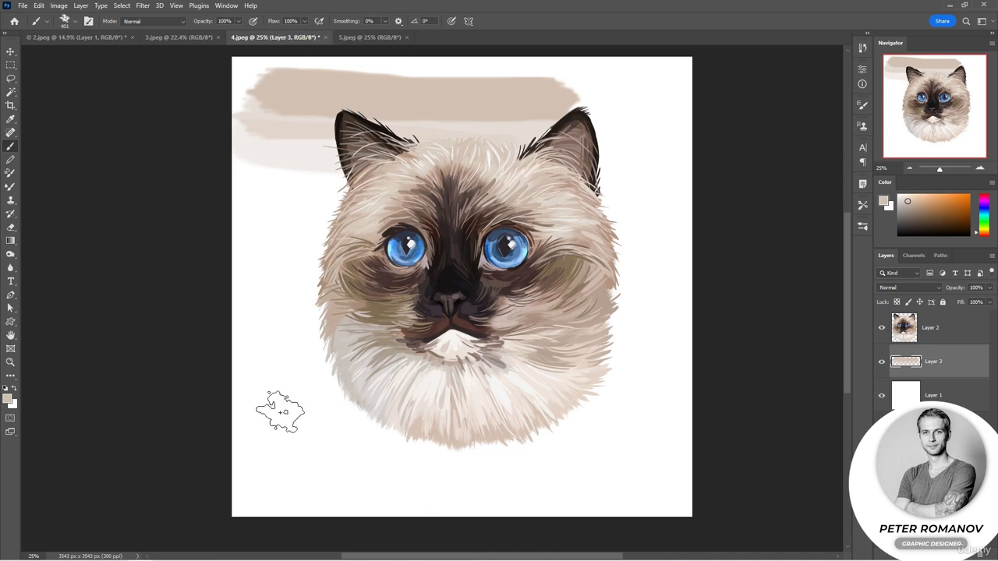
{"action": "left_click_drag", "start_coordinate": [252, 407], "coordinate": [352, 408]}
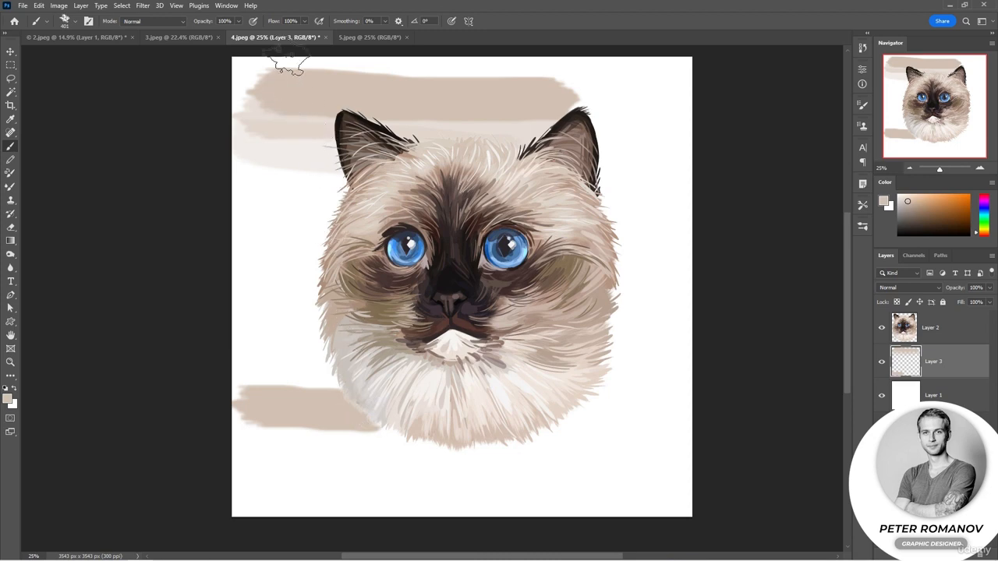
{"action": "left_click_drag", "start_coordinate": [275, 23], "coordinate": [231, 29]}
{"action": "mouse_move", "coordinate": [250, 433]}
{"action": "left_mouse_down"}
{"action": "mouse_move", "coordinate": [401, 434]}
{"action": "mouse_move", "coordinate": [441, 445]}
{"action": "left_mouse_up"}
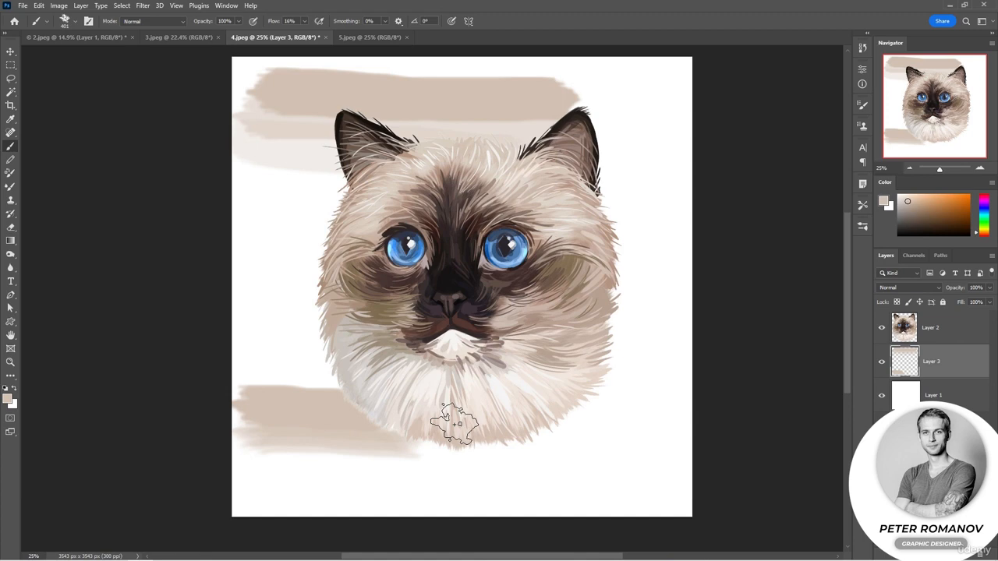
Delete Layer 3 with the test strokes and add a new empty layer in its place
{"action": "left_click", "coordinate": [980, 556]}
{"action": "left_click", "coordinate": [459, 211]}
{"action": "left_click", "coordinate": [968, 555]}
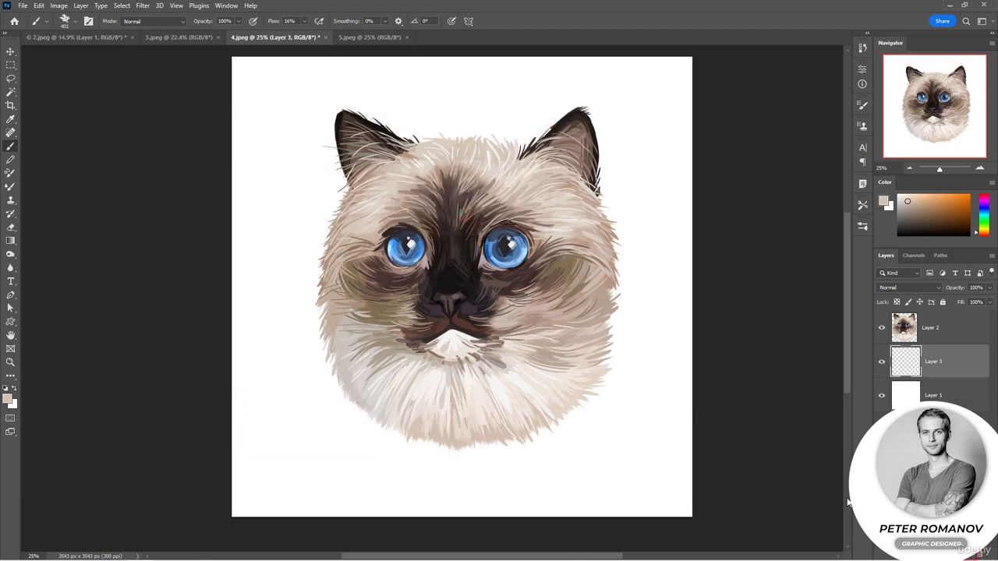
Set the brush to 52% opacity and 100% flow and paint overlapping beige strokes above the cat
{"action": "left_click_drag", "start_coordinate": [204, 23], "coordinate": [182, 23]}
{"action": "left_click_drag", "start_coordinate": [274, 21], "coordinate": [366, 29]}
{"action": "left_click_drag", "start_coordinate": [257, 77], "coordinate": [434, 78]}
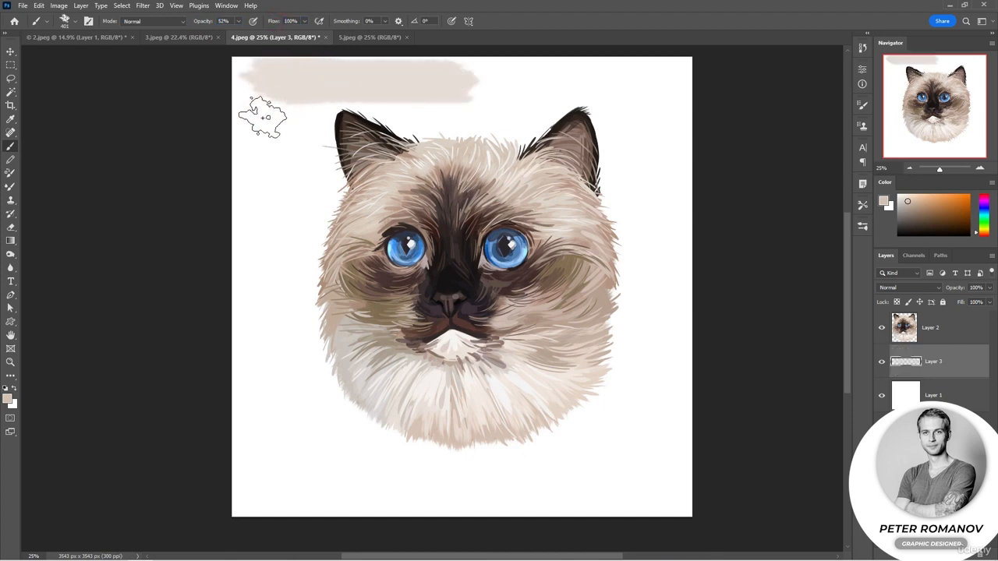
{"action": "mouse_move", "coordinate": [266, 117]}
{"action": "left_mouse_down"}
{"action": "mouse_move", "coordinate": [269, 100]}
{"action": "mouse_move", "coordinate": [439, 94]}
{"action": "mouse_move", "coordinate": [330, 89]}
{"action": "mouse_move", "coordinate": [263, 103]}
{"action": "left_mouse_up"}
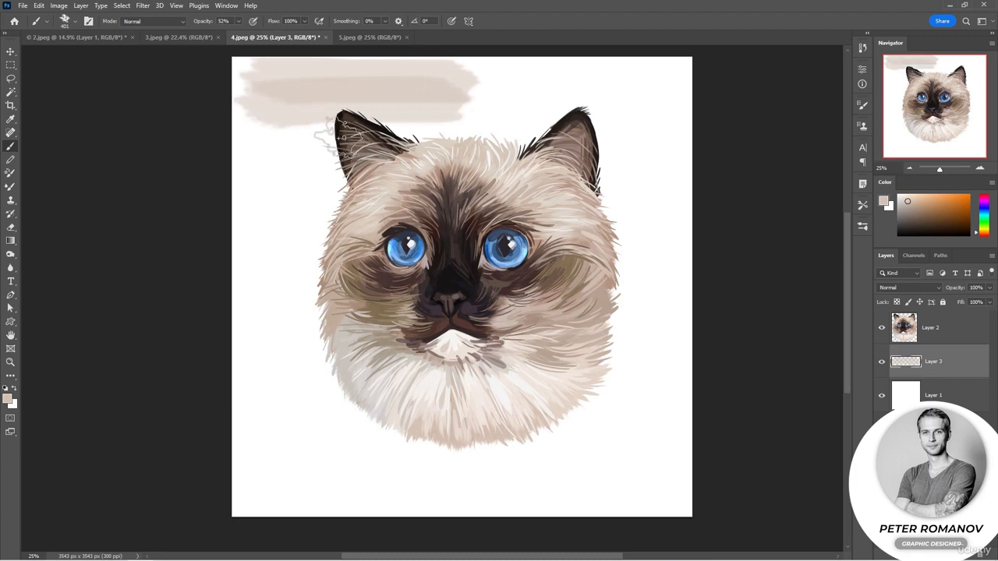
{"action": "left_click_drag", "start_coordinate": [281, 136], "coordinate": [312, 134]}
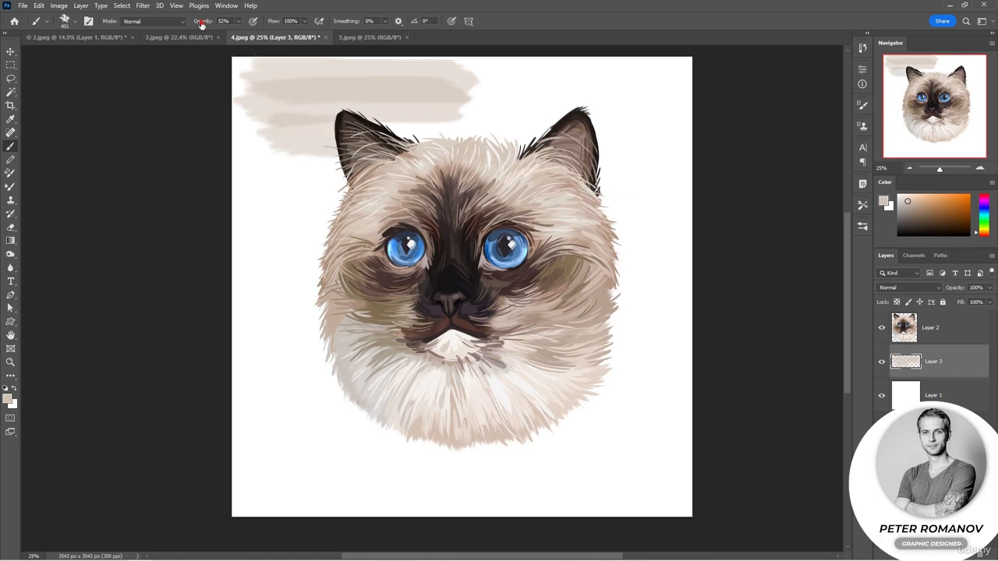
At 100% opacity and 53% flow, paint beige beside the cat and extend it across the background with a much larger brush
{"action": "mouse_move", "coordinate": [202, 23]}
{"action": "left_mouse_down"}
{"action": "mouse_move", "coordinate": [262, 34]}
{"action": "mouse_move", "coordinate": [267, 25]}
{"action": "mouse_move", "coordinate": [257, 28]}
{"action": "left_mouse_up"}
{"action": "mouse_move", "coordinate": [248, 211]}
{"action": "left_mouse_down"}
{"action": "mouse_move", "coordinate": [347, 216]}
{"action": "mouse_move", "coordinate": [257, 235]}
{"action": "mouse_move", "coordinate": [358, 243]}
{"action": "mouse_move", "coordinate": [244, 252]}
{"action": "mouse_move", "coordinate": [322, 262]}
{"action": "mouse_move", "coordinate": [251, 266]}
{"action": "mouse_move", "coordinate": [323, 278]}
{"action": "mouse_move", "coordinate": [243, 281]}
{"action": "mouse_move", "coordinate": [245, 271]}
{"action": "mouse_move", "coordinate": [270, 282]}
{"action": "mouse_move", "coordinate": [282, 336]}
{"action": "mouse_move", "coordinate": [301, 199]}
{"action": "left_mouse_up"}
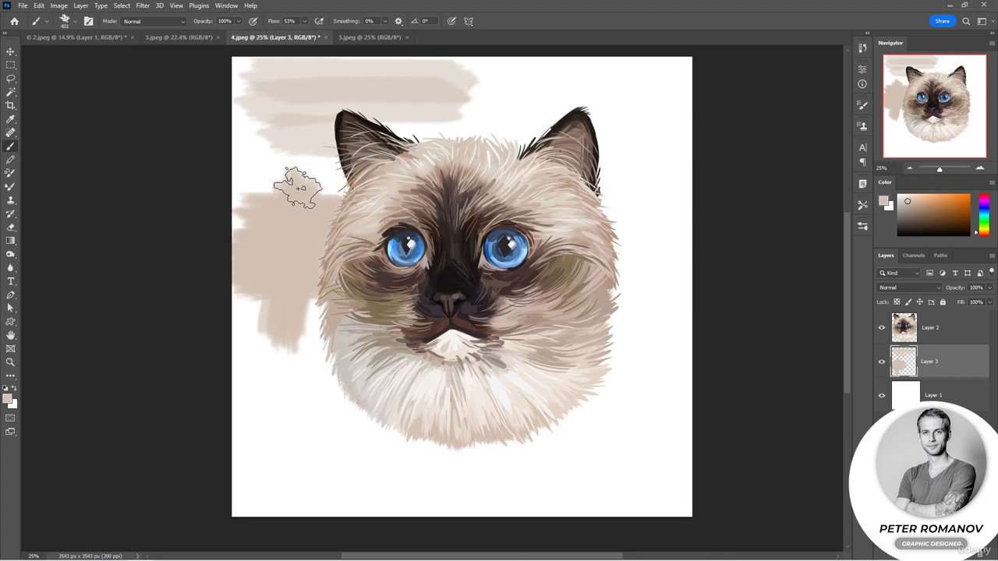
{"action": "right_click", "coordinate": [339, 188]}
{"action": "left_click_drag", "start_coordinate": [450, 213], "coordinate": [459, 214]}
{"action": "mouse_move", "coordinate": [367, 174]}
{"action": "left_mouse_down"}
{"action": "mouse_move", "coordinate": [532, 94]}
{"action": "mouse_move", "coordinate": [573, 351]}
{"action": "left_mouse_up"}
Paint soft dark brown and grey-brown shading behind the cat's head on Layer 3, using colors sampled from the image
{"action": "left_click", "coordinate": [552, 296], "text": "alt"}
{"action": "mouse_move", "coordinate": [520, 313]}
{"action": "left_mouse_down"}
{"action": "mouse_move", "coordinate": [444, 354]}
{"action": "mouse_move", "coordinate": [427, 331]}
{"action": "left_mouse_up"}
{"action": "left_click_drag", "start_coordinate": [446, 270], "coordinate": [479, 264]}
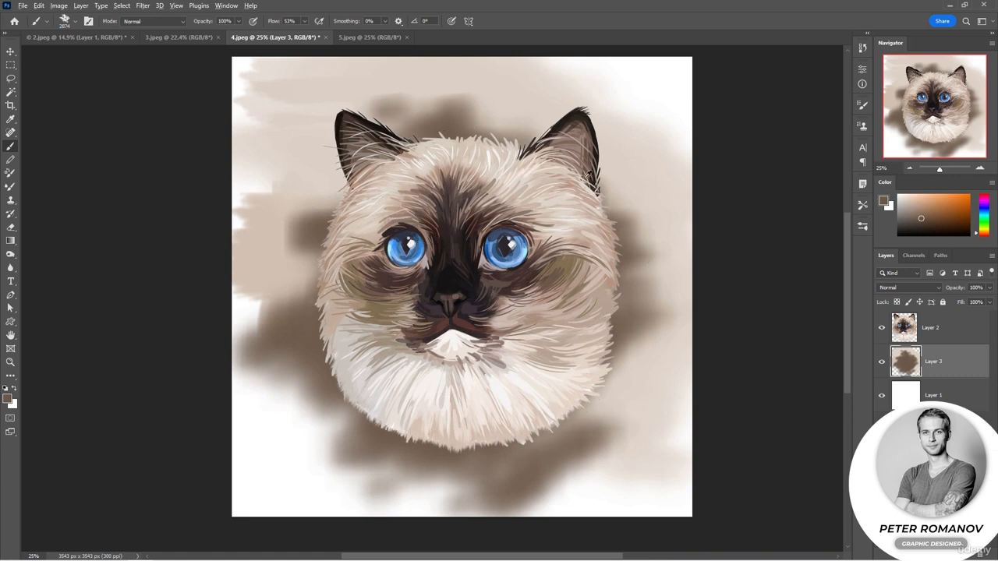
{"action": "left_click", "coordinate": [597, 139], "text": "alt"}
{"action": "left_click_drag", "start_coordinate": [425, 374], "coordinate": [351, 393]}
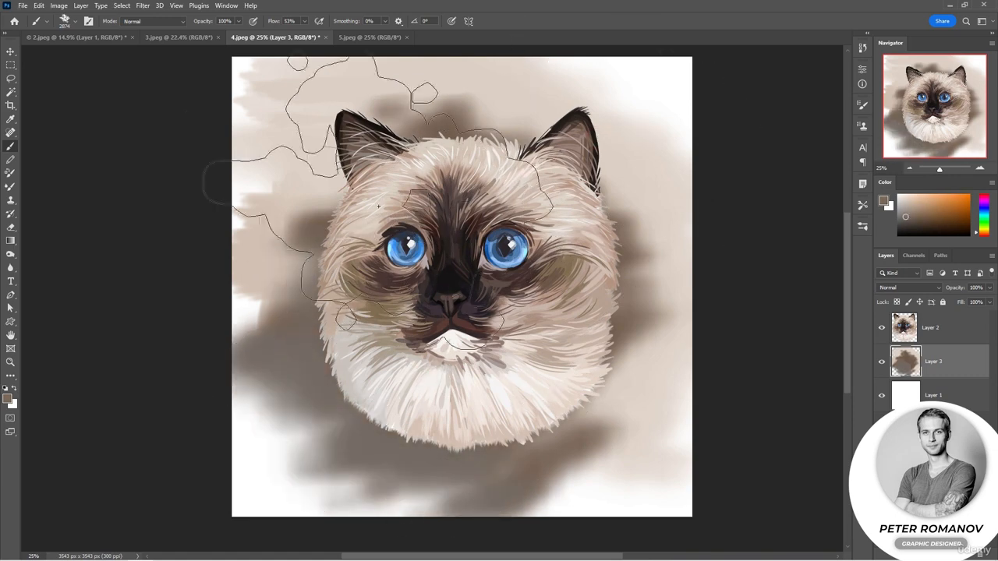
{"action": "left_click_drag", "start_coordinate": [341, 234], "coordinate": [269, 172]}
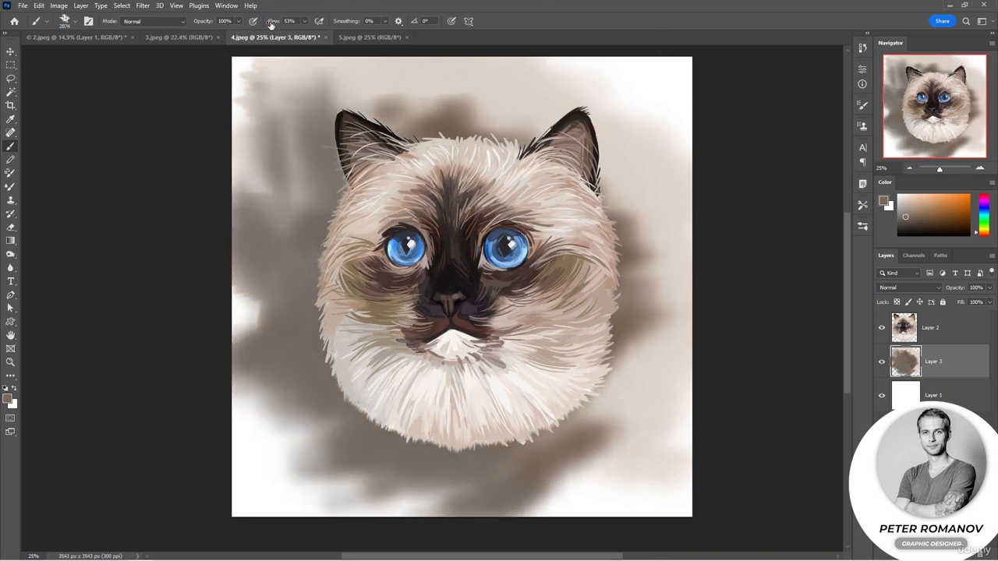
Set the brush to 100% flow and 322 px and paint zigzag strokes behind the cat in light beige sampled from its fur
{"action": "left_click_drag", "start_coordinate": [271, 24], "coordinate": [332, 32]}
{"action": "right_click", "coordinate": [396, 318]}
{"action": "left_click_drag", "start_coordinate": [510, 290], "coordinate": [501, 291]}
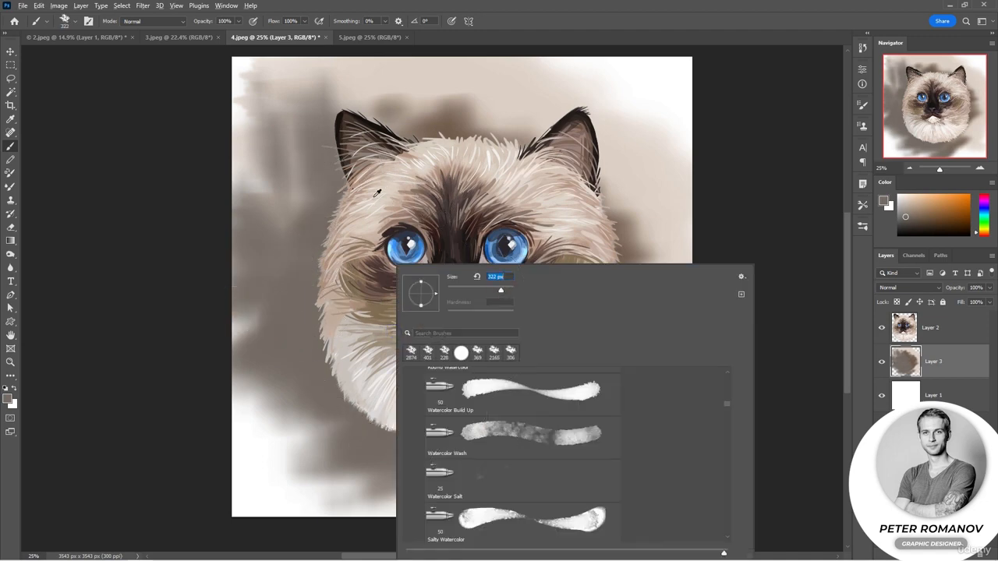
{"action": "left_click", "coordinate": [374, 197], "text": "alt"}
{"action": "mouse_move", "coordinate": [301, 197]}
{"action": "left_mouse_down"}
{"action": "mouse_move", "coordinate": [500, 156]}
{"action": "mouse_move", "coordinate": [323, 303]}
{"action": "mouse_move", "coordinate": [596, 257]}
{"action": "mouse_move", "coordinate": [517, 311]}
{"action": "mouse_move", "coordinate": [644, 375]}
{"action": "mouse_move", "coordinate": [350, 491]}
{"action": "mouse_move", "coordinate": [550, 488]}
{"action": "left_mouse_up"}
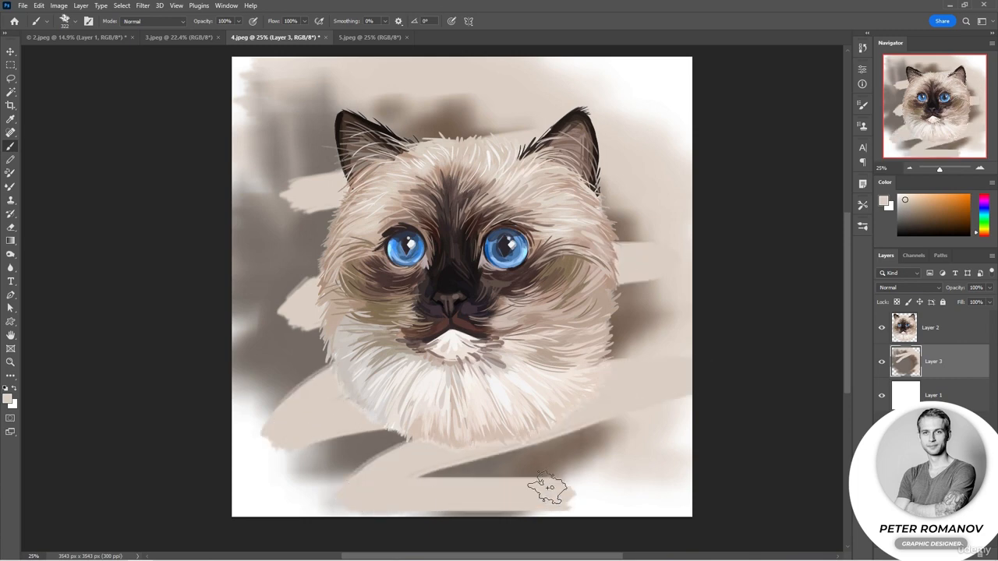
Lower the brush opacity to 61% and add more semi-transparent light beige strokes across the cat's background
{"action": "left_click_drag", "start_coordinate": [209, 22], "coordinate": [207, 24]}
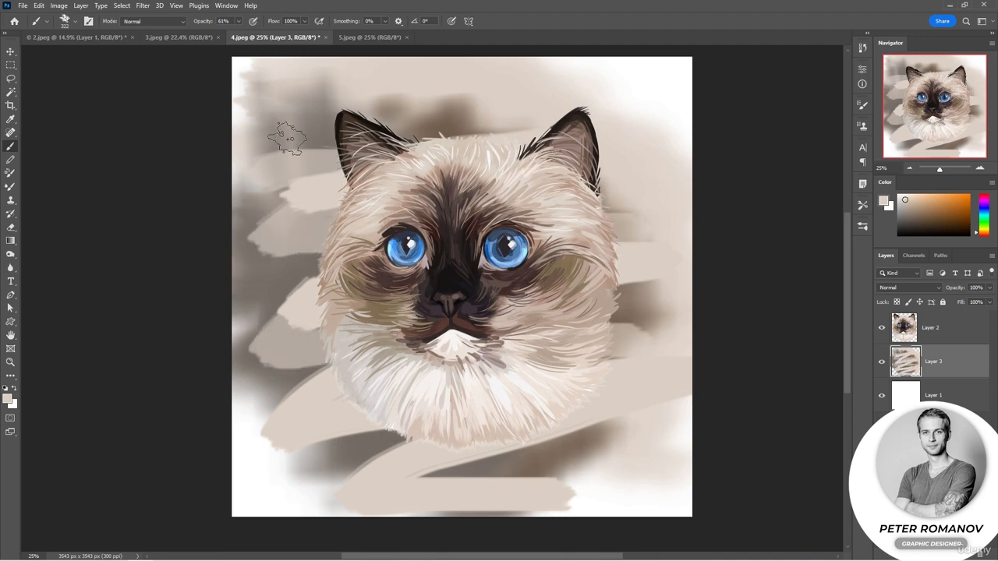
{"action": "mouse_move", "coordinate": [317, 127]}
{"action": "left_mouse_down"}
{"action": "mouse_move", "coordinate": [272, 207]}
{"action": "mouse_move", "coordinate": [398, 213]}
{"action": "mouse_move", "coordinate": [251, 277]}
{"action": "mouse_move", "coordinate": [287, 361]}
{"action": "mouse_move", "coordinate": [269, 378]}
{"action": "mouse_move", "coordinate": [663, 399]}
{"action": "mouse_move", "coordinate": [420, 478]}
{"action": "mouse_move", "coordinate": [674, 468]}
{"action": "mouse_move", "coordinate": [551, 494]}
{"action": "mouse_move", "coordinate": [563, 415]}
{"action": "left_mouse_up"}
{"action": "scroll", "coordinate": [665, 315], "scroll_direction": "down", "scroll_amount": 2}
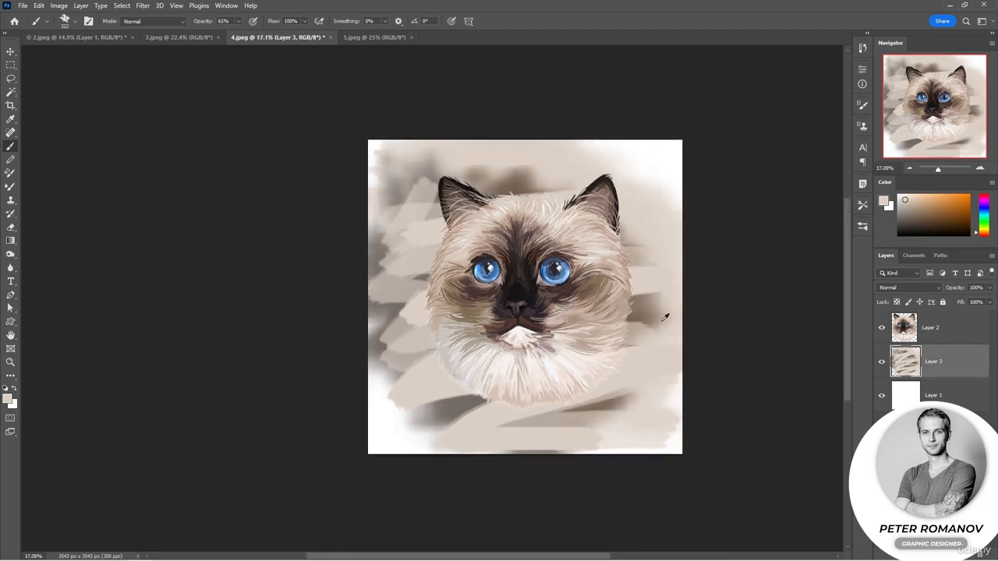
{"action": "scroll", "coordinate": [663, 322], "scroll_direction": "down", "scroll_amount": 1}
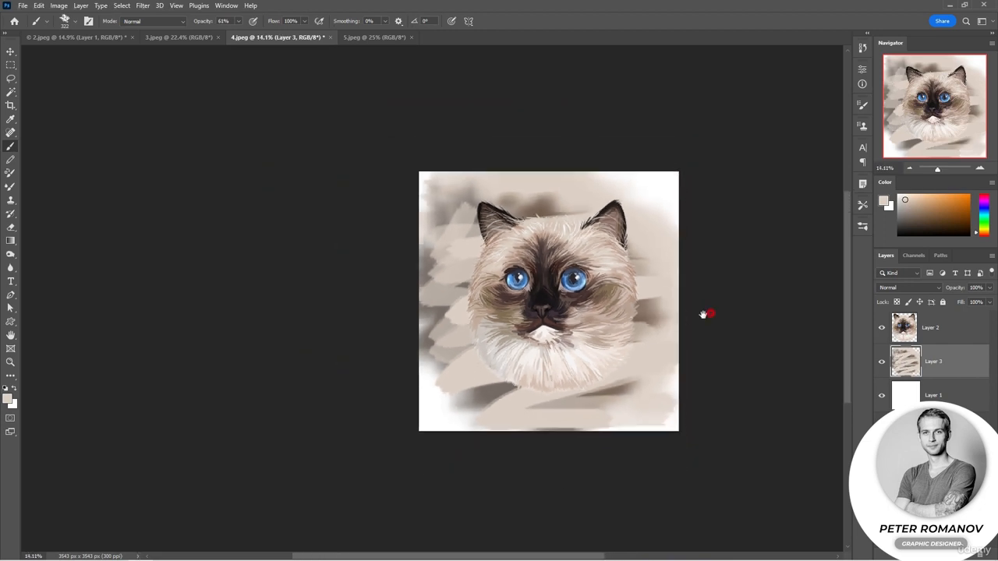
{"action": "left_click_drag", "start_coordinate": [703, 314], "coordinate": [627, 322]}
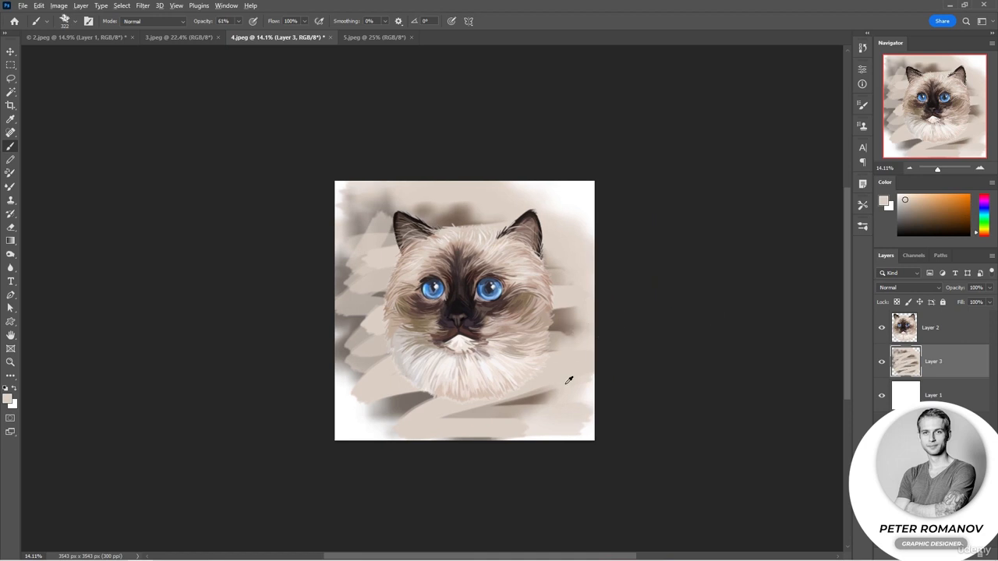
At 401 px and 100% opacity, paint grey-brown around the cat's chin fur and sampled off-white around its right side and forehead
{"action": "right_click", "coordinate": [539, 399]}
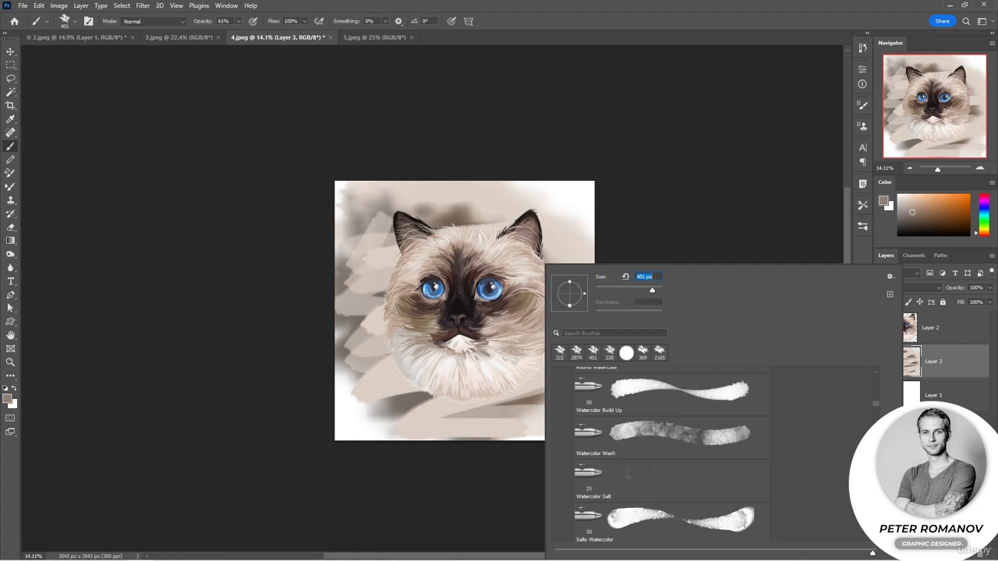
{"action": "key", "text": "Return"}
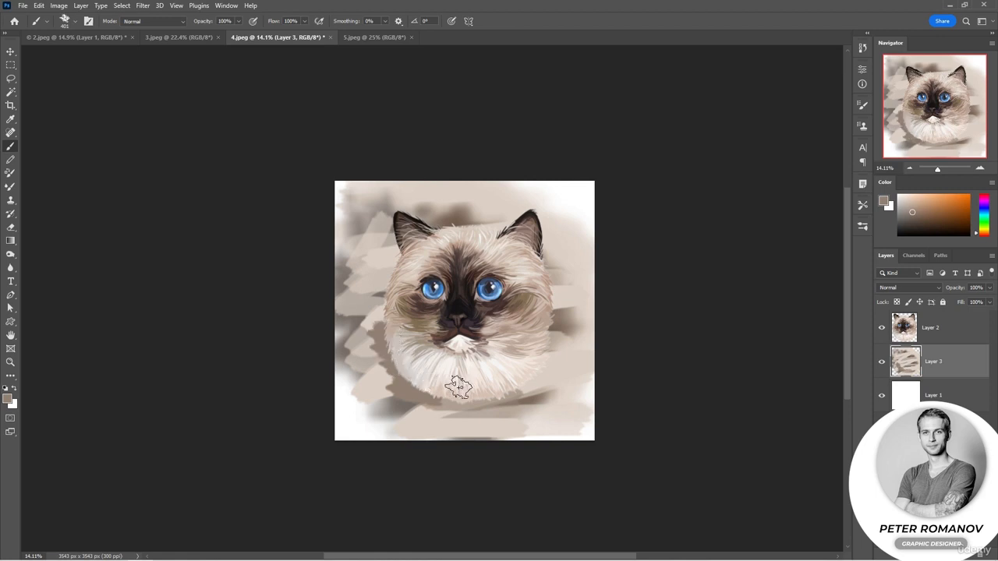
{"action": "left_click", "coordinate": [485, 361], "text": "alt"}
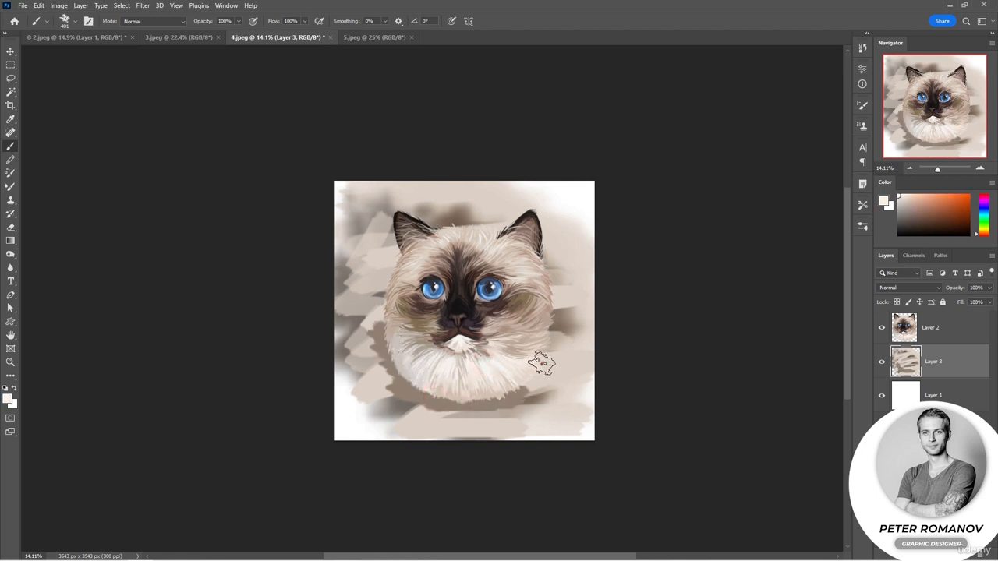
{"action": "mouse_move", "coordinate": [546, 356]}
{"action": "left_mouse_down"}
{"action": "mouse_move", "coordinate": [573, 355]}
{"action": "mouse_move", "coordinate": [570, 316]}
{"action": "mouse_move", "coordinate": [546, 300]}
{"action": "mouse_move", "coordinate": [554, 263]}
{"action": "mouse_move", "coordinate": [536, 237]}
{"action": "mouse_move", "coordinate": [503, 225]}
{"action": "mouse_move", "coordinate": [485, 235]}
{"action": "mouse_move", "coordinate": [446, 232]}
{"action": "left_mouse_up"}
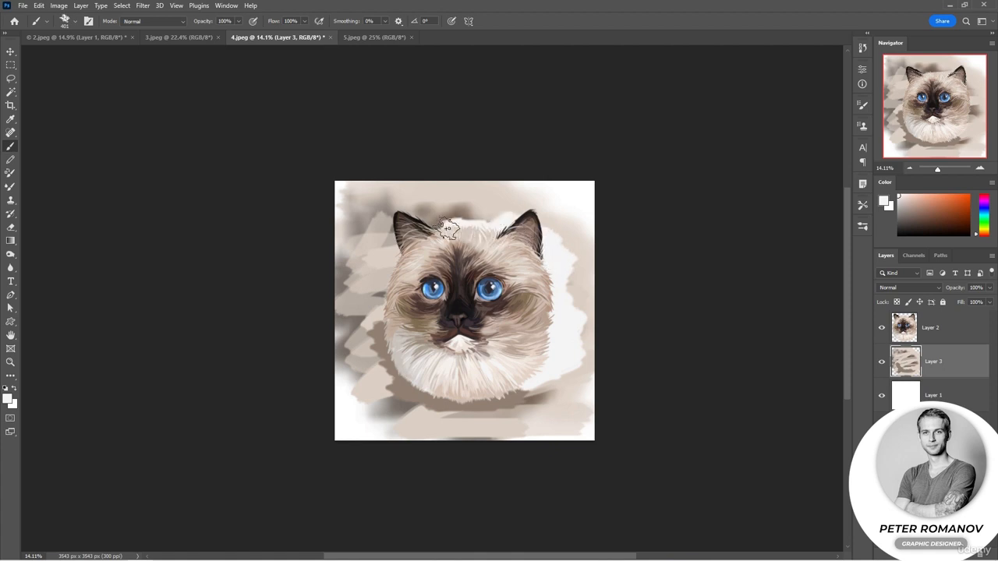
Enlarge the brush to 2874 px and paint soft off-white over the upper and left background behind the cat
{"action": "right_click", "coordinate": [446, 234]}
{"action": "left_click", "coordinate": [558, 266]}
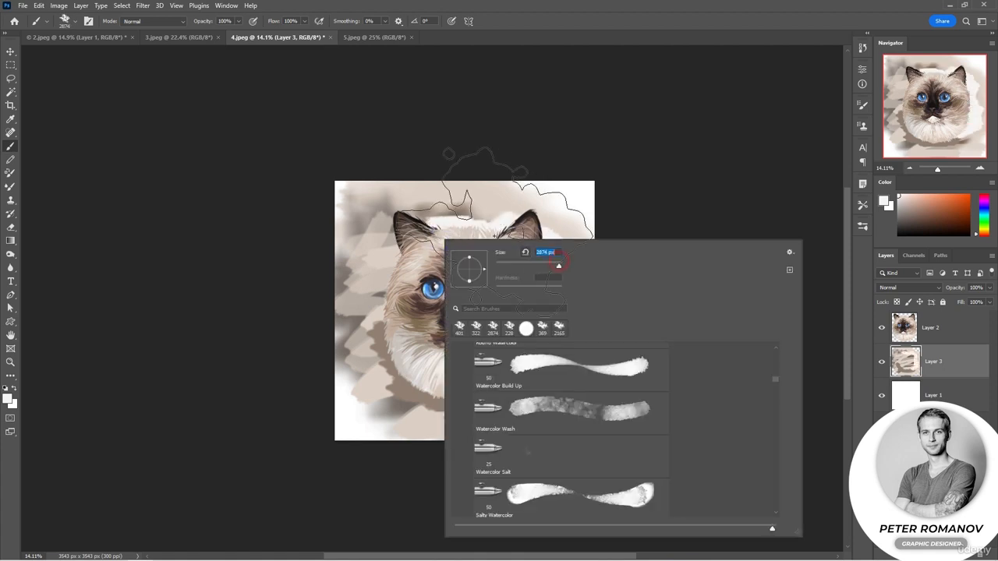
{"action": "left_click", "coordinate": [448, 209]}
{"action": "left_click", "coordinate": [383, 310]}
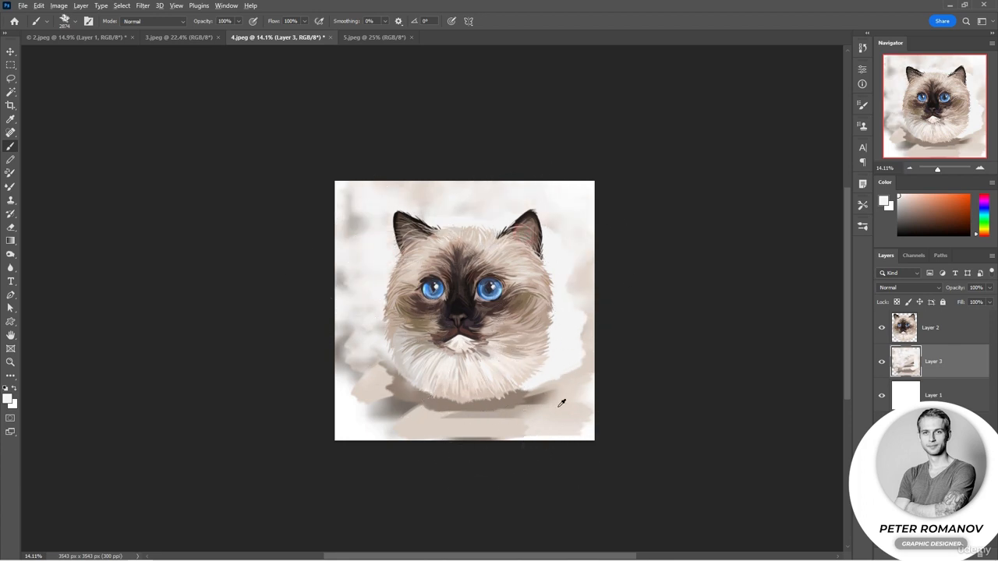
Paint large near-black patches, sampled from the cat's face, across the lower-left background and soft sampled beige in the lower-right area
{"action": "left_click", "coordinate": [472, 320], "text": "alt"}
{"action": "left_click_drag", "start_coordinate": [401, 373], "coordinate": [402, 402]}
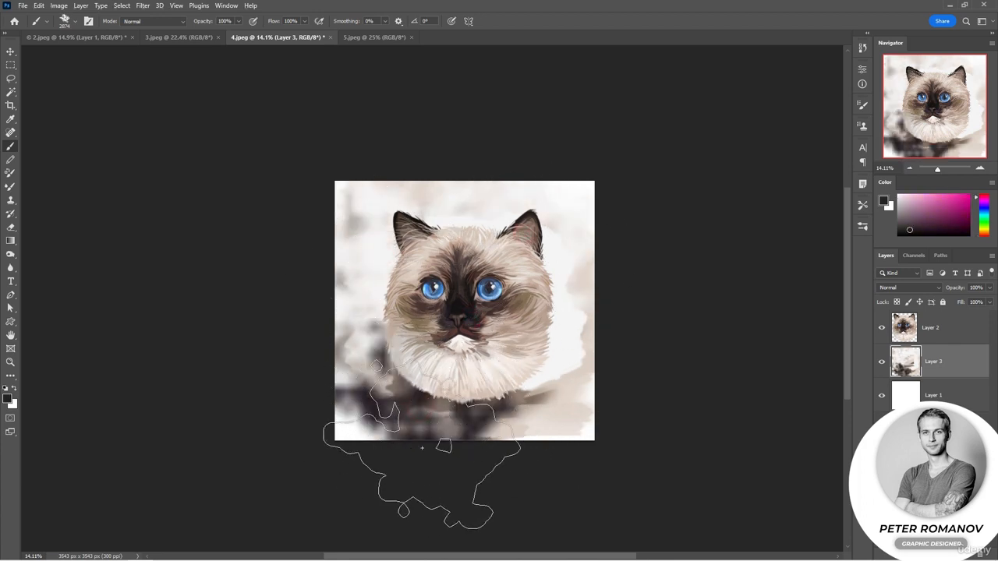
{"action": "mouse_move", "coordinate": [338, 373]}
{"action": "left_mouse_down"}
{"action": "mouse_move", "coordinate": [356, 407]}
{"action": "mouse_move", "coordinate": [565, 421]}
{"action": "mouse_move", "coordinate": [535, 377]}
{"action": "mouse_move", "coordinate": [454, 390]}
{"action": "mouse_move", "coordinate": [560, 467]}
{"action": "left_mouse_up"}
{"action": "left_click", "coordinate": [525, 353], "text": "alt"}
Reduce the brush to 291 px and, at 77% opacity, paint sampled off-white strokes beside the cat's lower-right fur
{"action": "right_click", "coordinate": [522, 407]}
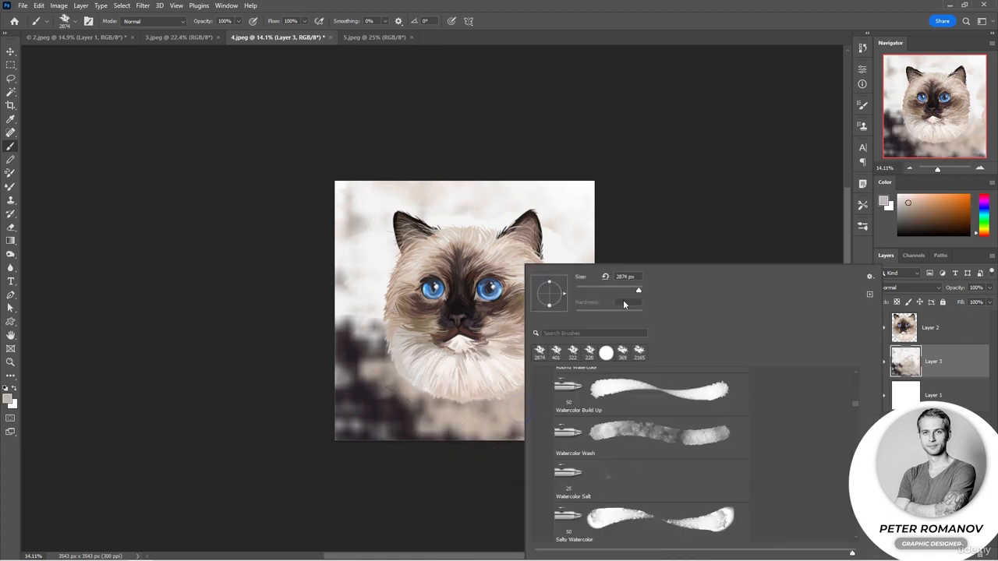
{"action": "left_click_drag", "start_coordinate": [519, 397], "coordinate": [499, 396]}
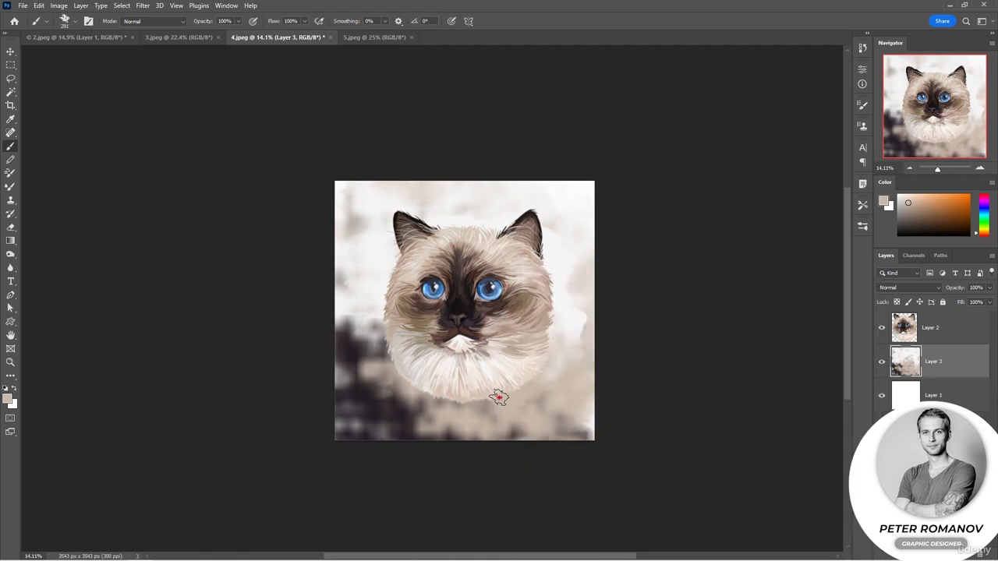
{"action": "left_click", "coordinate": [568, 318], "text": "alt"}
{"action": "mouse_move", "coordinate": [549, 370]}
{"action": "left_mouse_down"}
{"action": "mouse_move", "coordinate": [506, 390]}
{"action": "mouse_move", "coordinate": [570, 354]}
{"action": "left_mouse_up"}
{"action": "left_click", "coordinate": [564, 341], "text": "alt"}
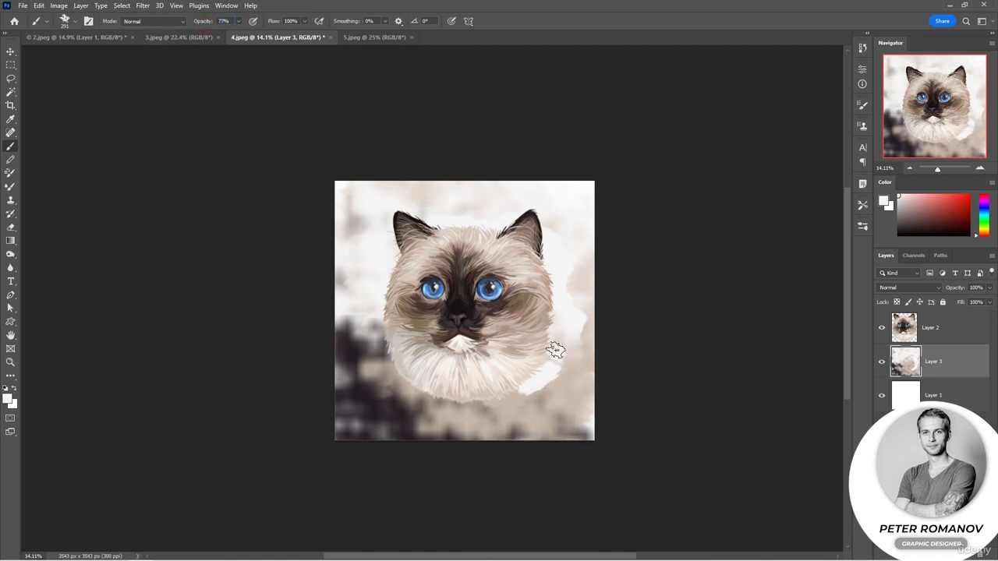
{"action": "left_click_drag", "start_coordinate": [556, 350], "coordinate": [559, 383]}
Browse the available brush presets, switch to 5.jpeg and add a new empty layer above the Background
{"action": "right_click", "coordinate": [431, 289]}
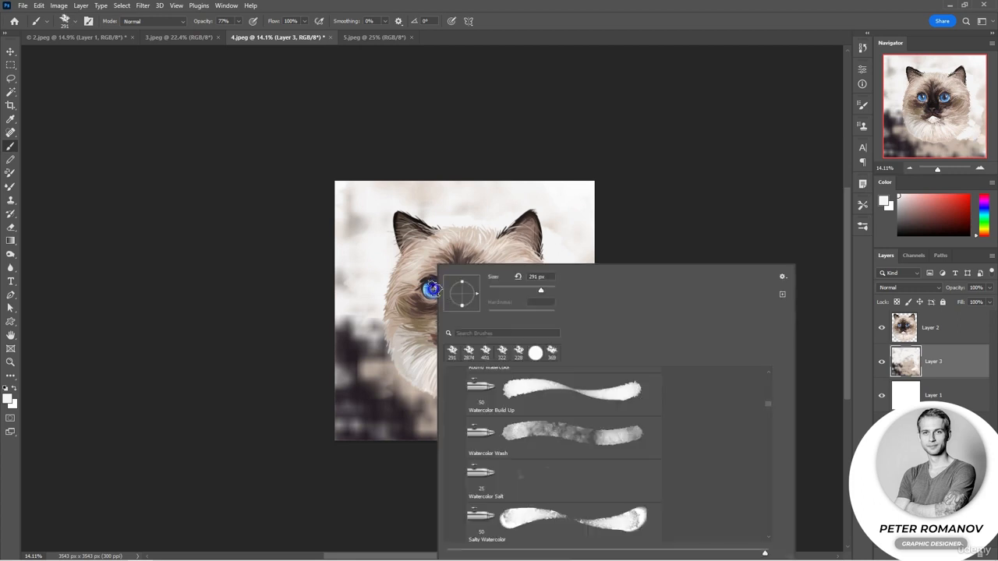
{"action": "left_click_drag", "start_coordinate": [769, 404], "coordinate": [769, 435]}
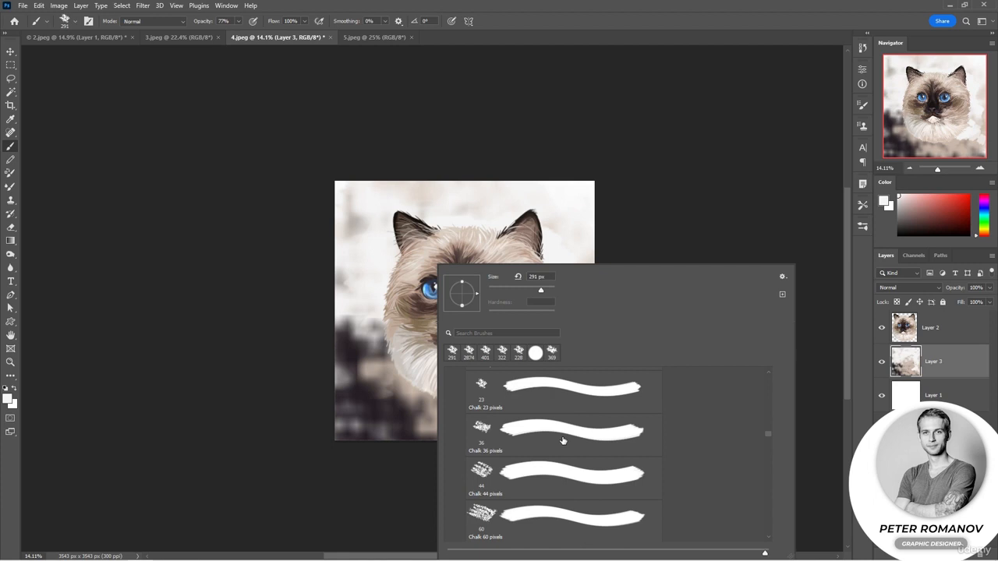
{"action": "left_click", "coordinate": [373, 37]}
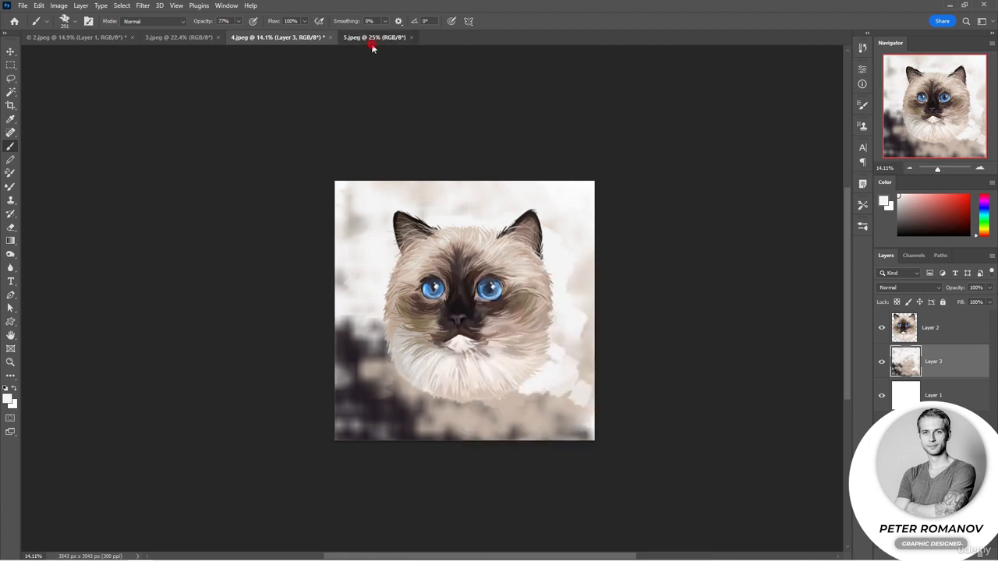
{"action": "left_click", "coordinate": [373, 38]}
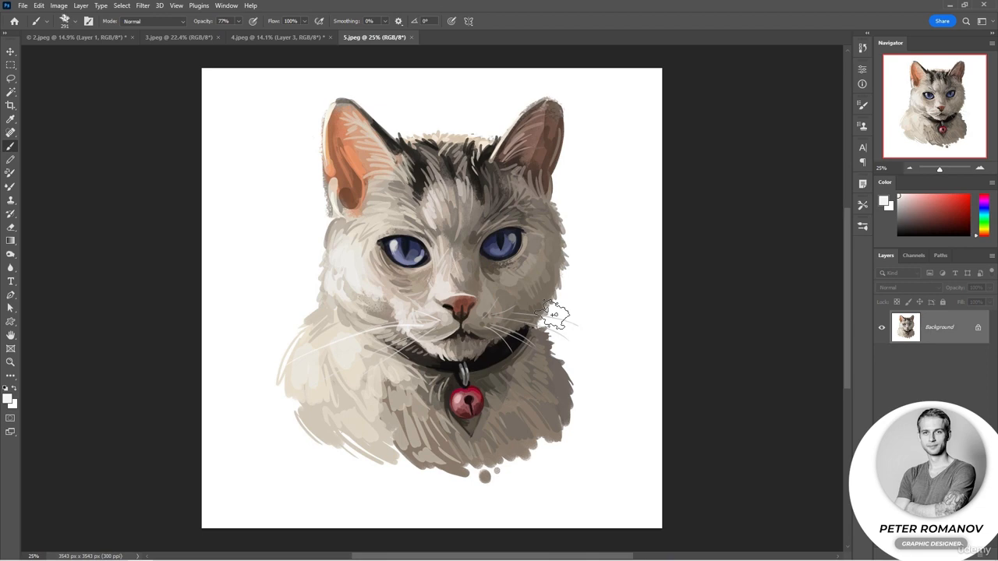
{"action": "key", "text": "ctrl+shift+alt+n"}
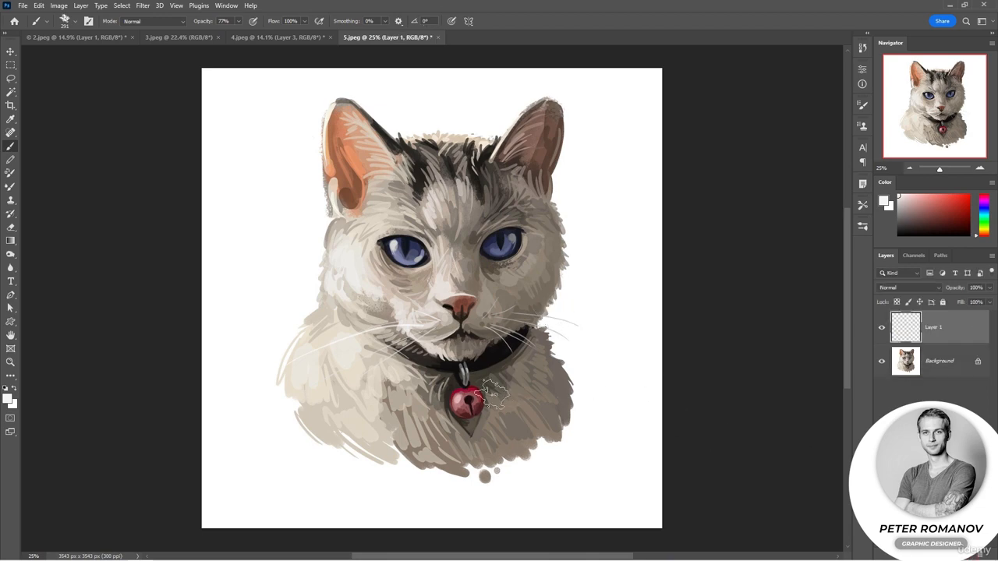
Choose a soft round brush, sample light beige from the cat's fur and paint a long soft stroke left of its head
{"action": "left_click", "coordinate": [320, 22]}
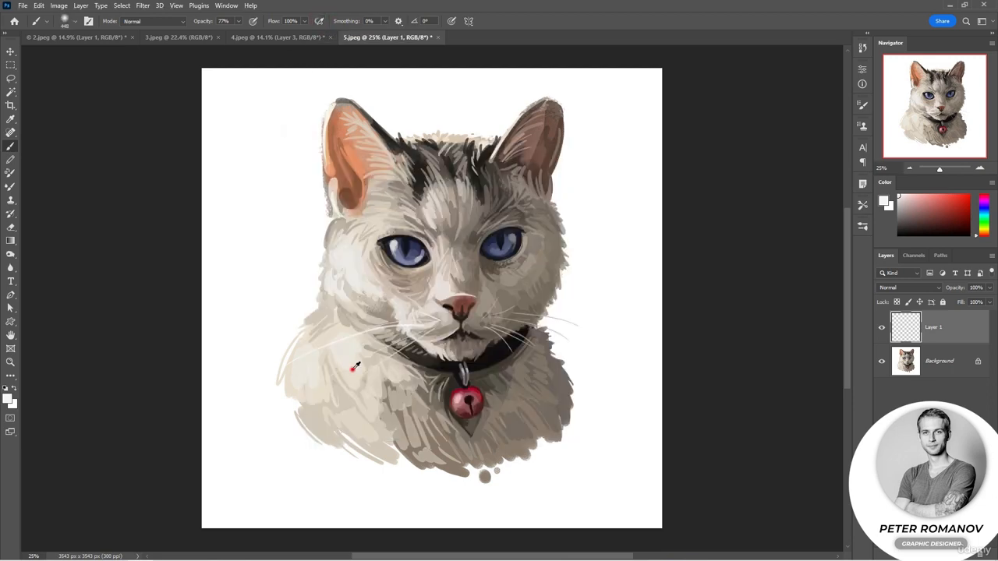
{"action": "left_click", "coordinate": [354, 366], "text": "alt"}
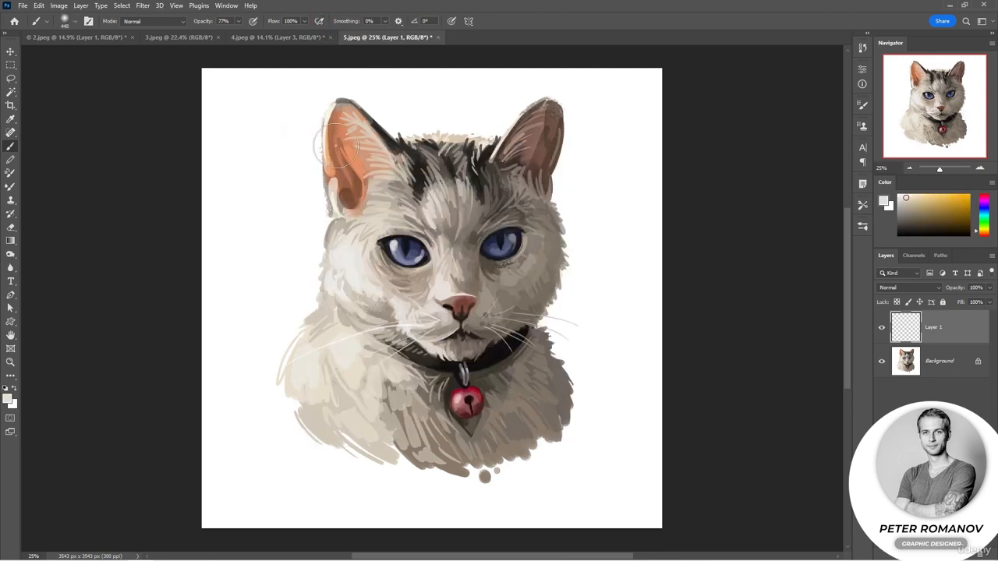
{"action": "mouse_move", "coordinate": [334, 72]}
{"action": "left_mouse_down"}
{"action": "mouse_move", "coordinate": [296, 85]}
{"action": "mouse_move", "coordinate": [268, 149]}
{"action": "mouse_move", "coordinate": [238, 328]}
{"action": "mouse_move", "coordinate": [268, 170]}
{"action": "mouse_move", "coordinate": [250, 196]}
{"action": "mouse_move", "coordinate": [265, 169]}
{"action": "mouse_move", "coordinate": [274, 185]}
{"action": "mouse_move", "coordinate": [336, 101]}
{"action": "left_mouse_up"}
Paint orange sampled from the ear with airbrush build-up along the right and lower edges, and spray the lower-left area at 2520 px
{"action": "left_click", "coordinate": [355, 162], "text": "alt"}
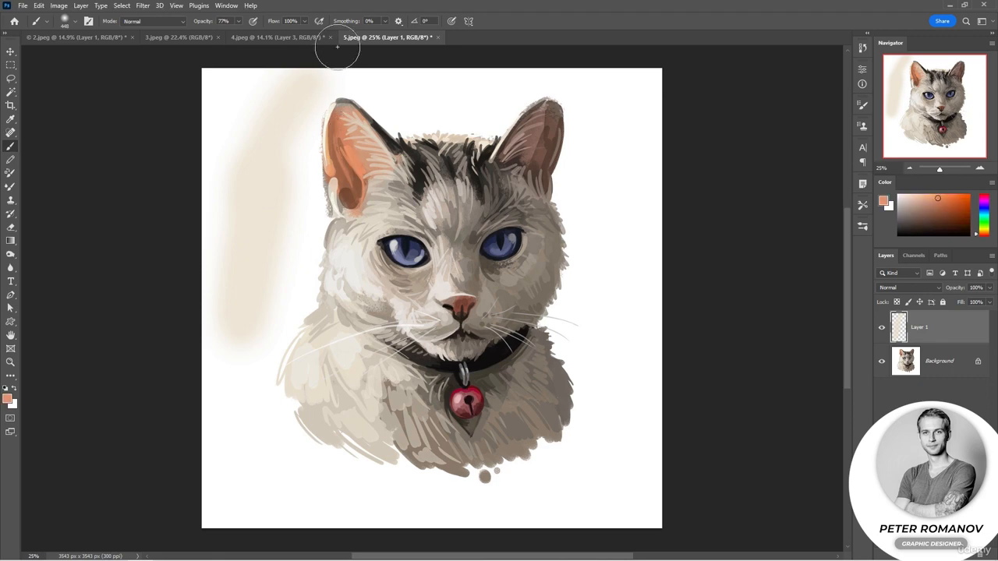
{"action": "left_click", "coordinate": [319, 21]}
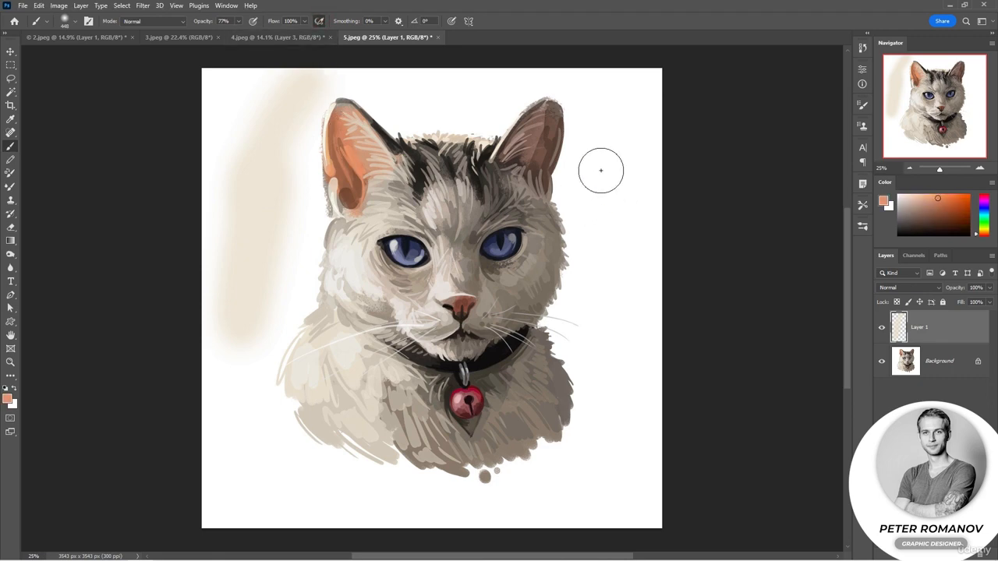
{"action": "mouse_move", "coordinate": [600, 170]}
{"action": "left_mouse_down"}
{"action": "mouse_move", "coordinate": [618, 343]}
{"action": "mouse_move", "coordinate": [613, 440]}
{"action": "mouse_move", "coordinate": [596, 489]}
{"action": "mouse_move", "coordinate": [511, 503]}
{"action": "mouse_move", "coordinate": [353, 499]}
{"action": "left_mouse_up"}
{"action": "right_click", "coordinate": [287, 403]}
{"action": "left_click_drag", "start_coordinate": [402, 289], "coordinate": [406, 289]}
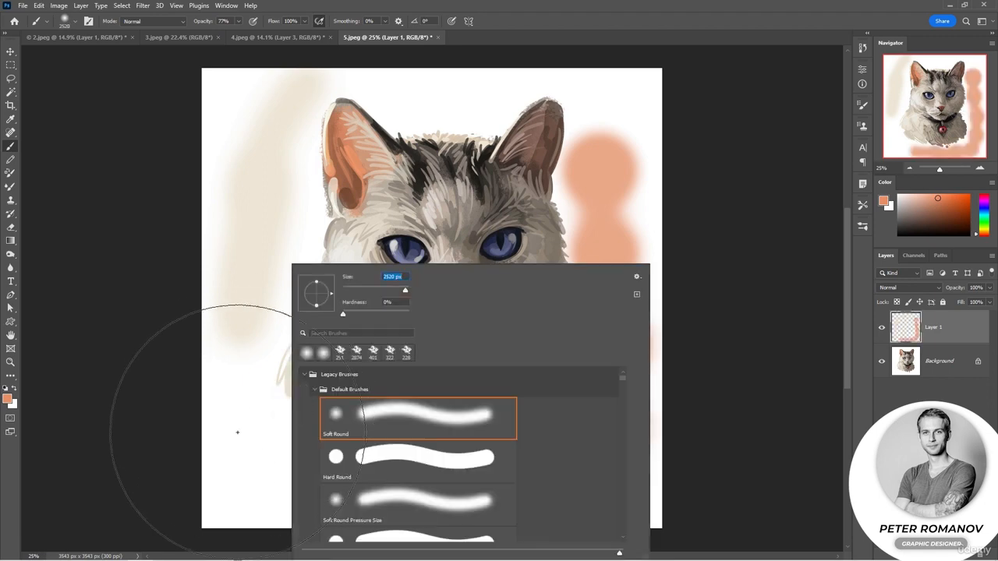
{"action": "left_click", "coordinate": [239, 432]}
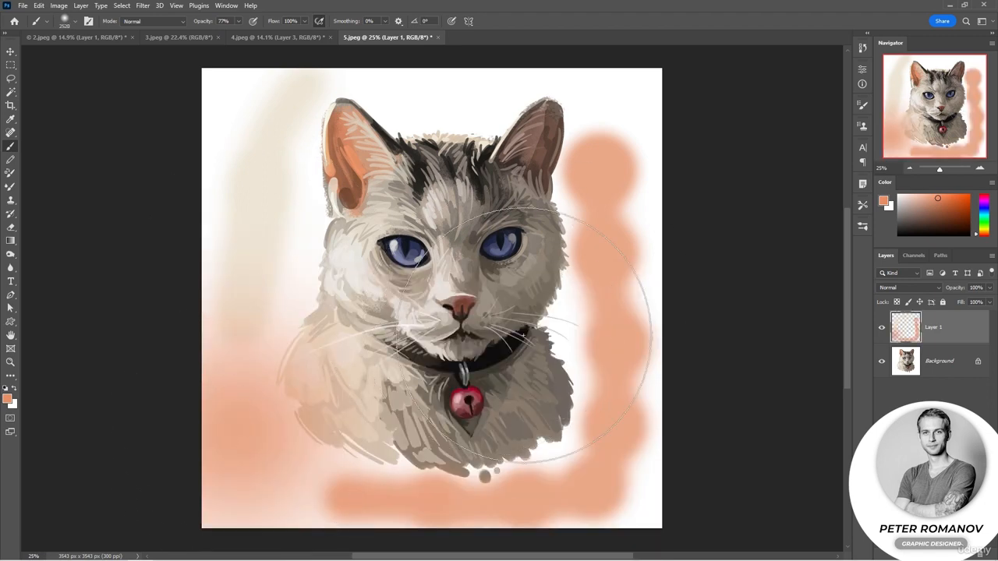
Set the brush mode to Multiply and deepen the orange in the lower-left corner and along the image's right side
{"action": "left_click", "coordinate": [153, 21]}
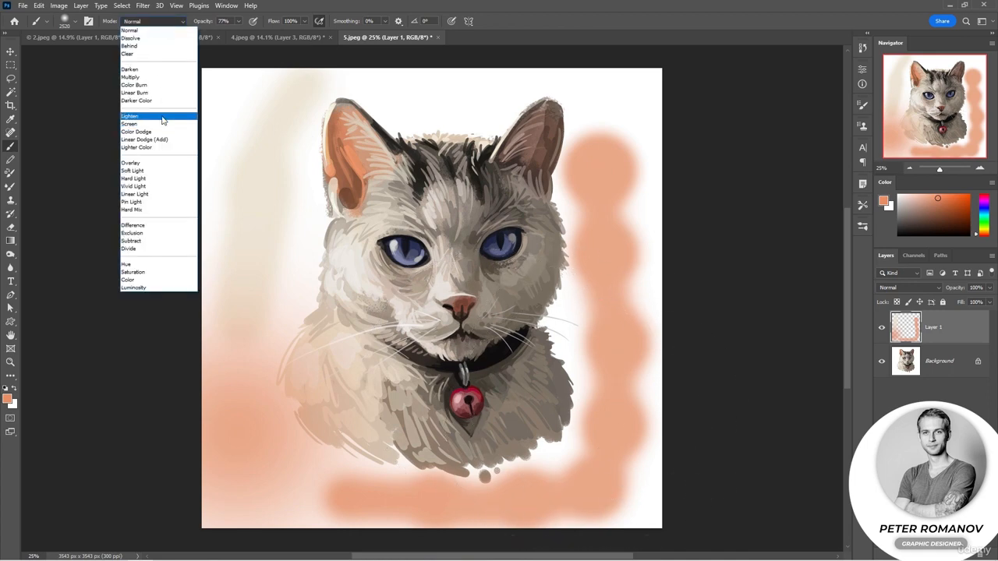
{"action": "left_click", "coordinate": [151, 78]}
{"action": "left_click", "coordinate": [258, 441]}
{"action": "left_click", "coordinate": [653, 457]}
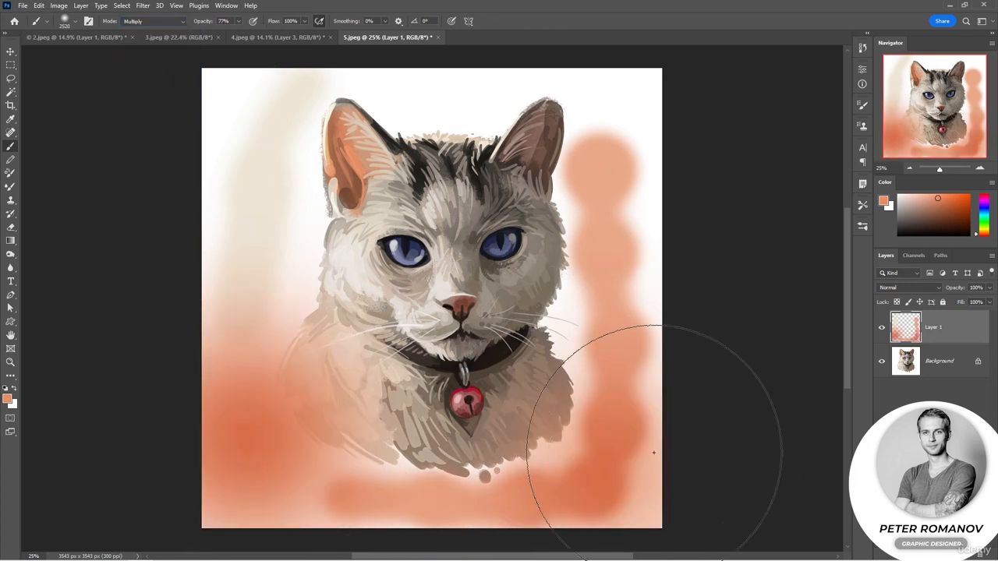
{"action": "left_click", "coordinate": [659, 457]}
{"action": "left_click", "coordinate": [661, 458]}
{"action": "left_click", "coordinate": [678, 233]}
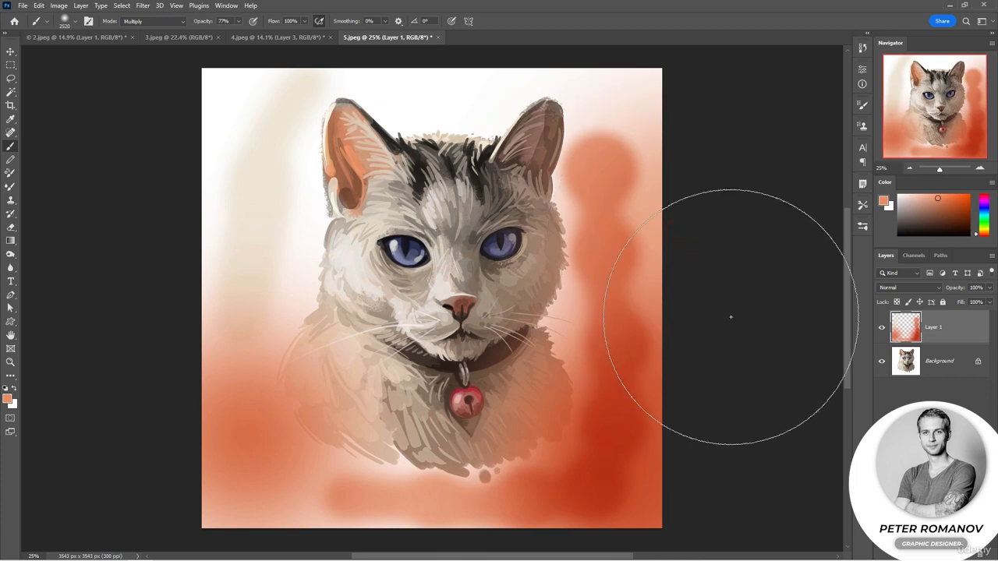
Set Layer 1's blending mode to Multiply and its opacity to 71%
{"action": "left_click", "coordinate": [908, 288]}
{"action": "left_click", "coordinate": [893, 329]}
{"action": "left_click_drag", "start_coordinate": [953, 288], "coordinate": [944, 288]}
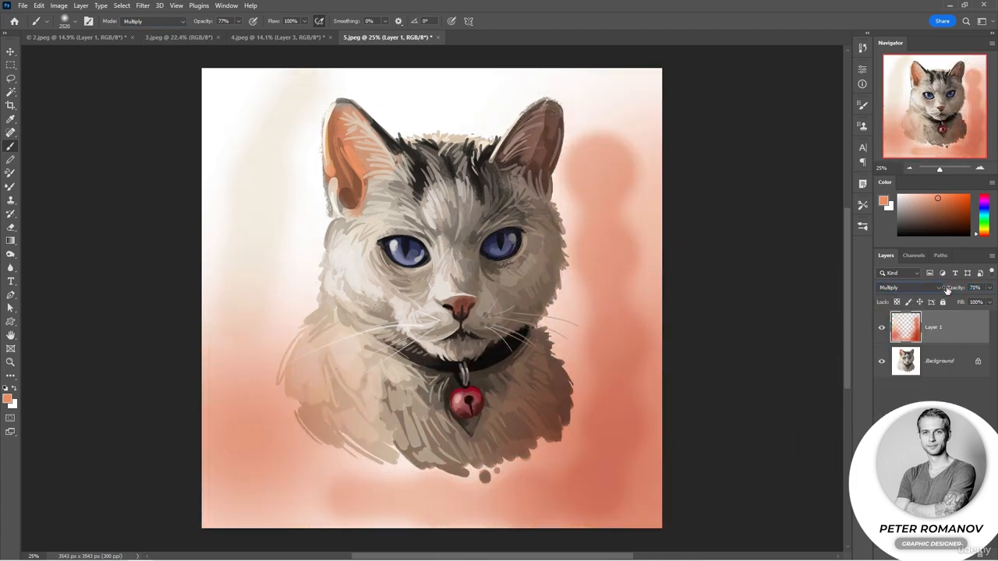
Build up more orange with the large soft brush over the upper-right background beside the cat's ear
{"action": "left_click", "coordinate": [624, 190]}
{"action": "left_click", "coordinate": [644, 145]}
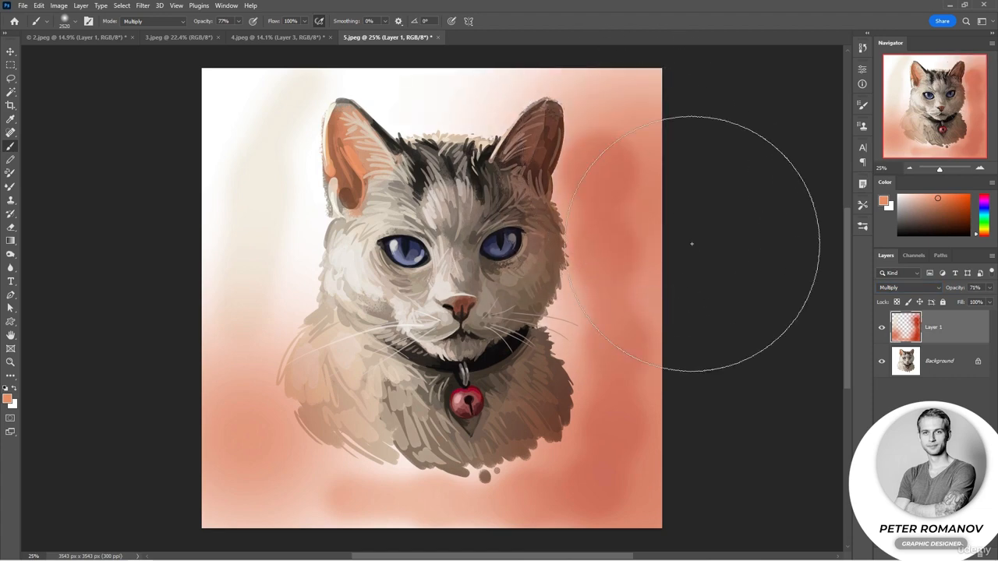
{"action": "right_click", "coordinate": [622, 207]}
{"action": "left_click", "coordinate": [637, 168]}
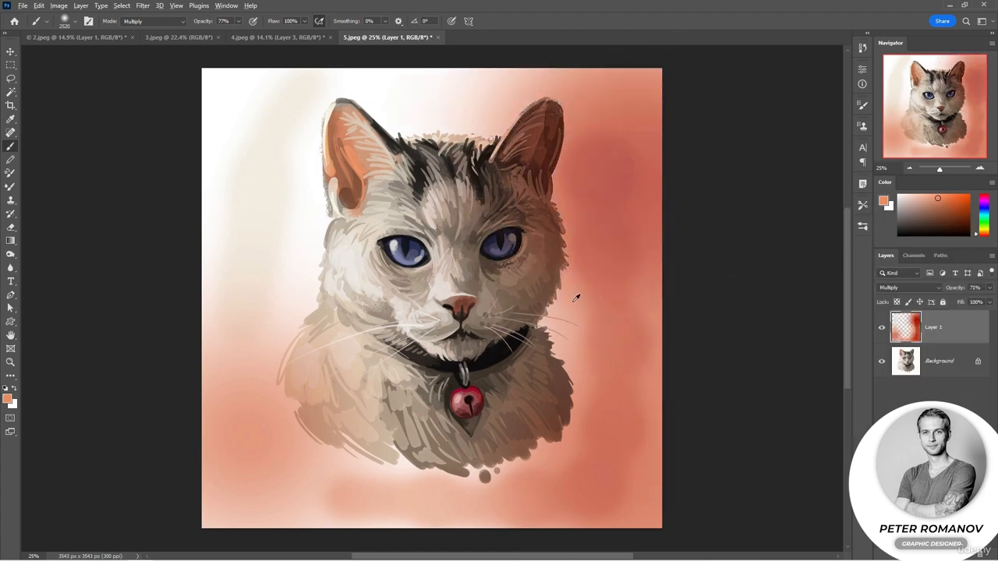
Try a large dab of brown sampled from the cat's chest in the lower-right background and undo it
{"action": "left_click", "coordinate": [518, 399], "text": "alt"}
{"action": "left_click", "coordinate": [646, 450]}
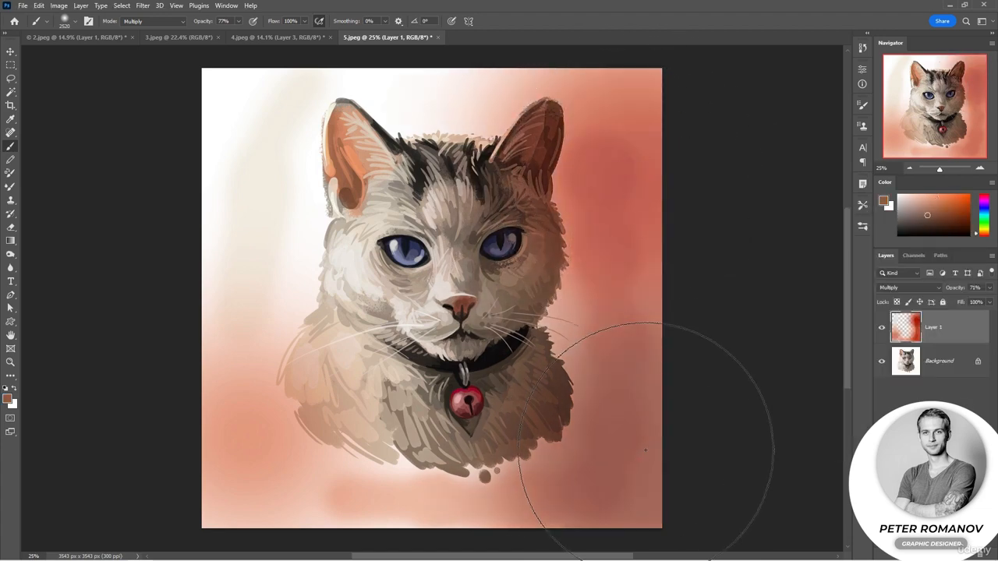
{"action": "key", "text": "ctrl+z"}
Sample dark red from the bell, dab it broadly in the lower-right background and add smaller soft spots with a reduced brush
{"action": "left_click", "coordinate": [482, 388], "text": "alt"}
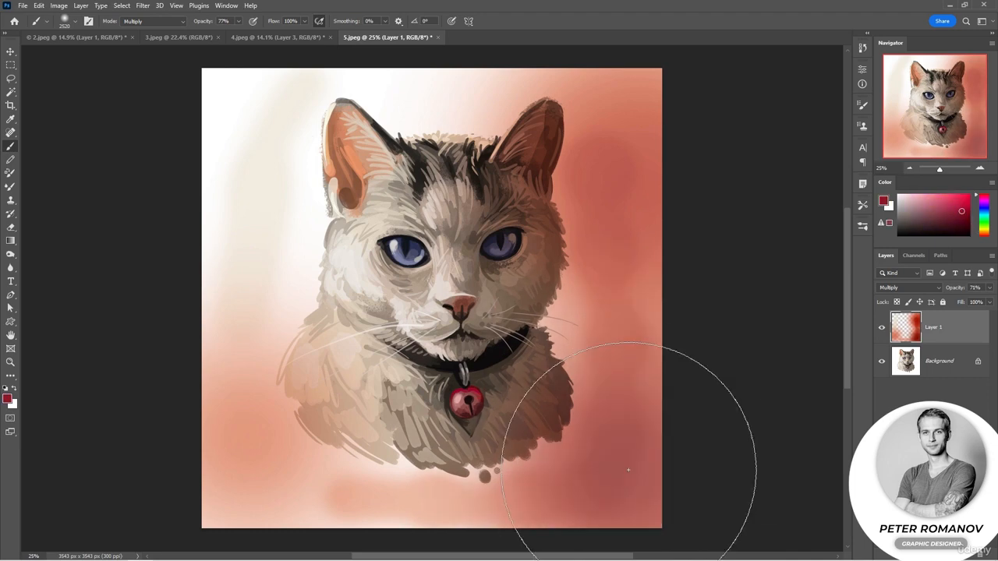
{"action": "right_click", "coordinate": [630, 446]}
{"action": "left_click", "coordinate": [607, 467]}
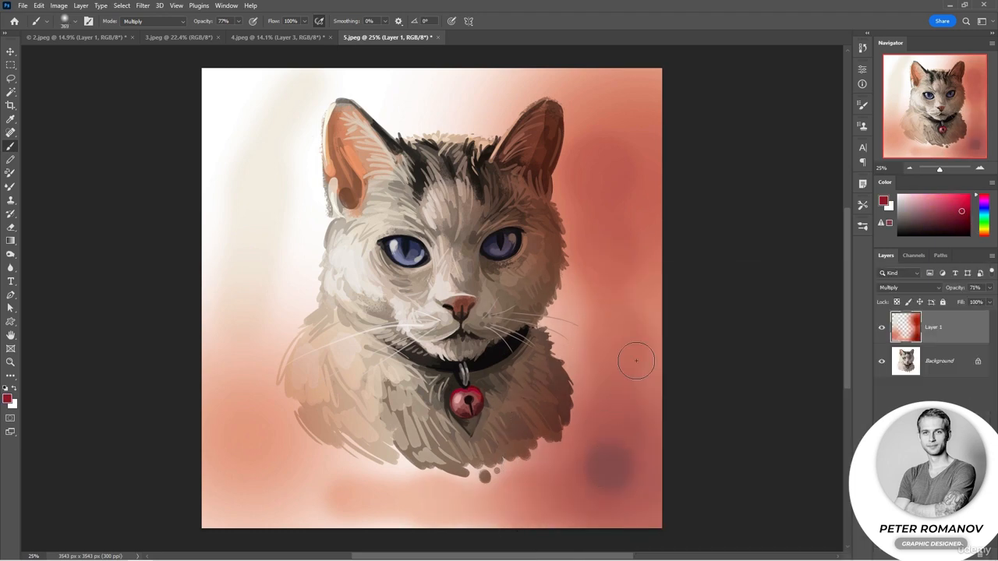
{"action": "left_click_drag", "start_coordinate": [629, 305], "coordinate": [626, 327]}
Reduce the brush further, down to 73 px, and dab small dark red spots up the background right of the cat
{"action": "right_click", "coordinate": [617, 443]}
{"action": "left_click_drag", "start_coordinate": [727, 290], "coordinate": [695, 291]}
{"action": "left_click", "coordinate": [616, 389]}
{"action": "right_click", "coordinate": [616, 396]}
{"action": "left_click", "coordinate": [615, 394]}
{"action": "left_click", "coordinate": [622, 212]}
{"action": "left_click", "coordinate": [622, 158]}
Sample a muted purple from the cat's eye and dot small spots above and left of its head
{"action": "left_click", "coordinate": [443, 291], "text": "alt"}
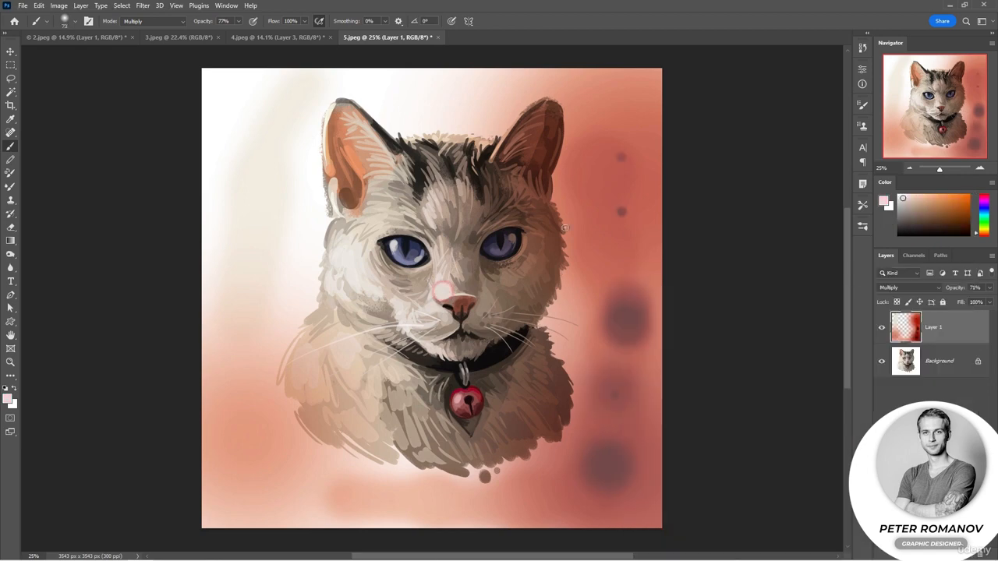
{"action": "left_click", "coordinate": [506, 248], "text": "alt"}
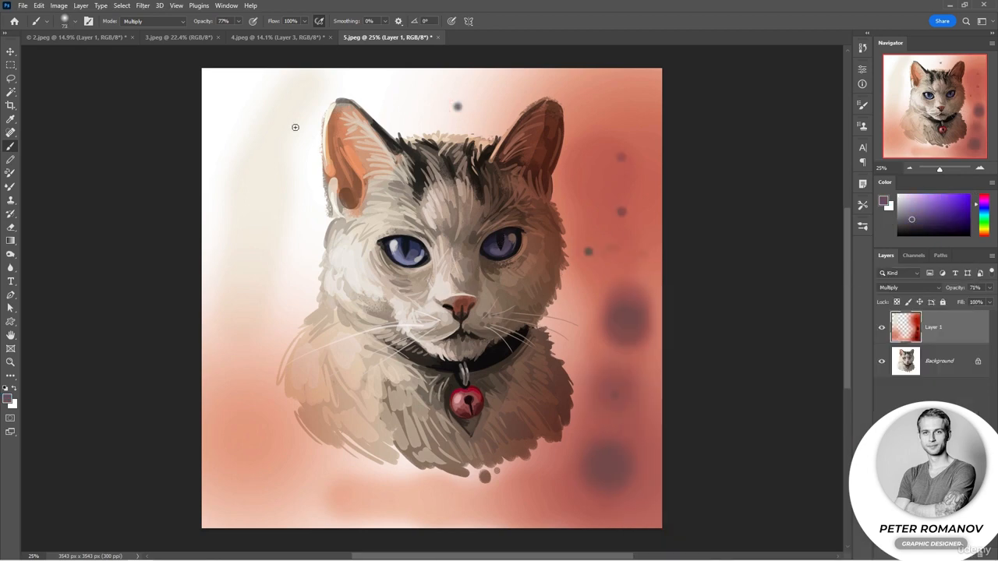
{"action": "left_click", "coordinate": [262, 130]}
Turn on pen pressure for brush size and opacity, enlarge the brush and paint a curved purple stroke left of the cat's body
{"action": "scroll", "coordinate": [572, 383], "scroll_direction": "down", "scroll_amount": 3}
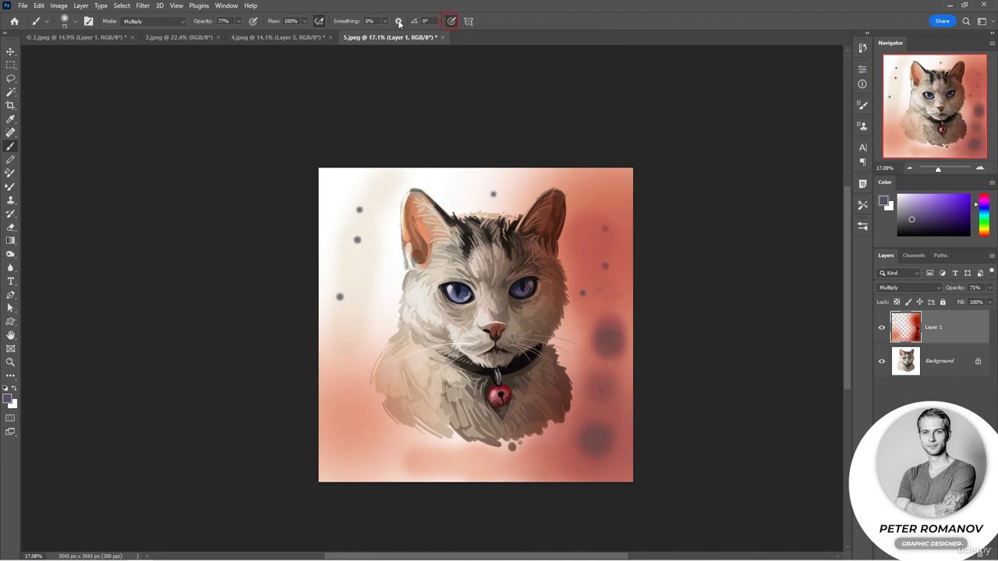
{"action": "right_click", "coordinate": [380, 218]}
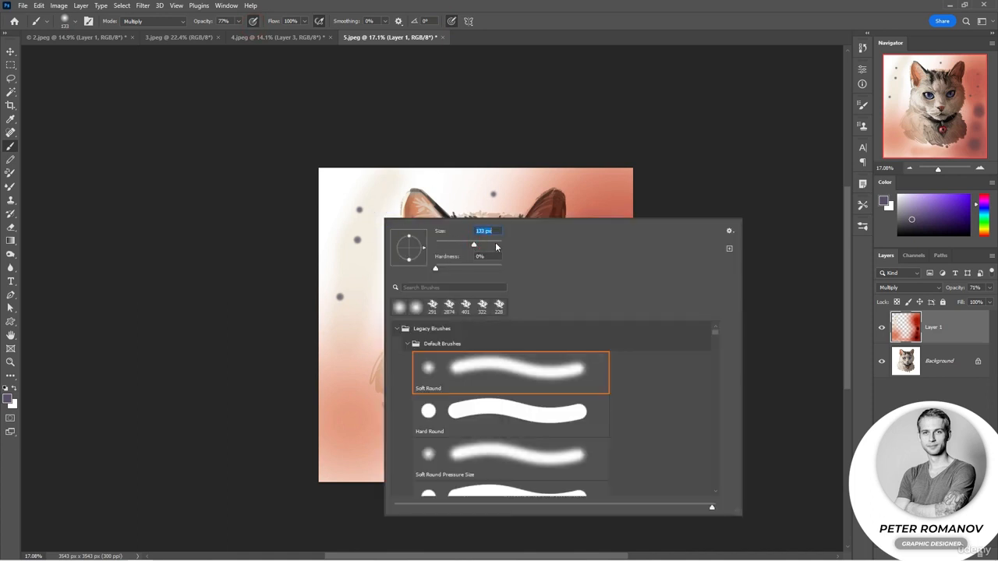
{"action": "left_click", "coordinate": [451, 119]}
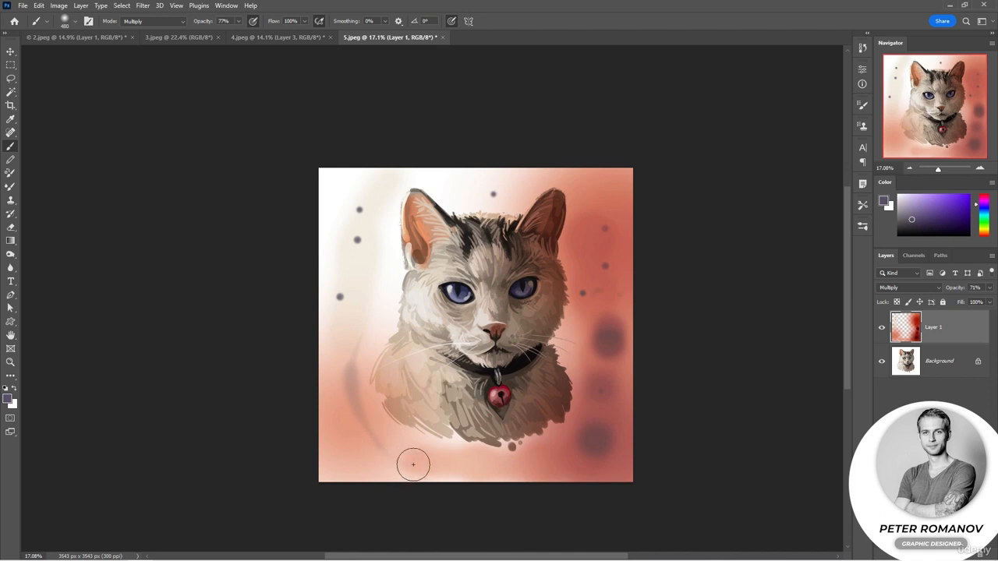
Paint curved purple strokes around the cat's lower body and, with the brush set to 130 px, a thin curl left of its cheek
{"action": "mouse_move", "coordinate": [340, 413]}
{"action": "left_mouse_down"}
{"action": "mouse_move", "coordinate": [366, 465]}
{"action": "mouse_move", "coordinate": [394, 477]}
{"action": "mouse_move", "coordinate": [481, 468]}
{"action": "left_mouse_up"}
{"action": "mouse_move", "coordinate": [352, 358]}
{"action": "left_mouse_down"}
{"action": "mouse_move", "coordinate": [366, 422]}
{"action": "mouse_move", "coordinate": [381, 439]}
{"action": "mouse_move", "coordinate": [414, 427]}
{"action": "left_mouse_up"}
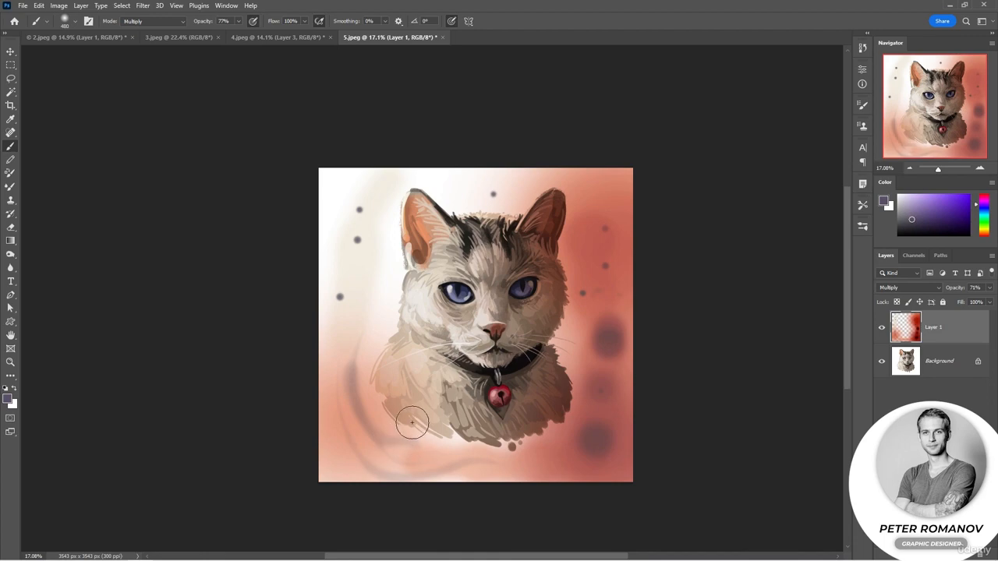
{"action": "key", "text": "ctrl+plus"}
{"action": "key", "text": "ctrl+plus"}
{"action": "right_click", "coordinate": [312, 250]}
{"action": "left_click", "coordinate": [406, 275]}
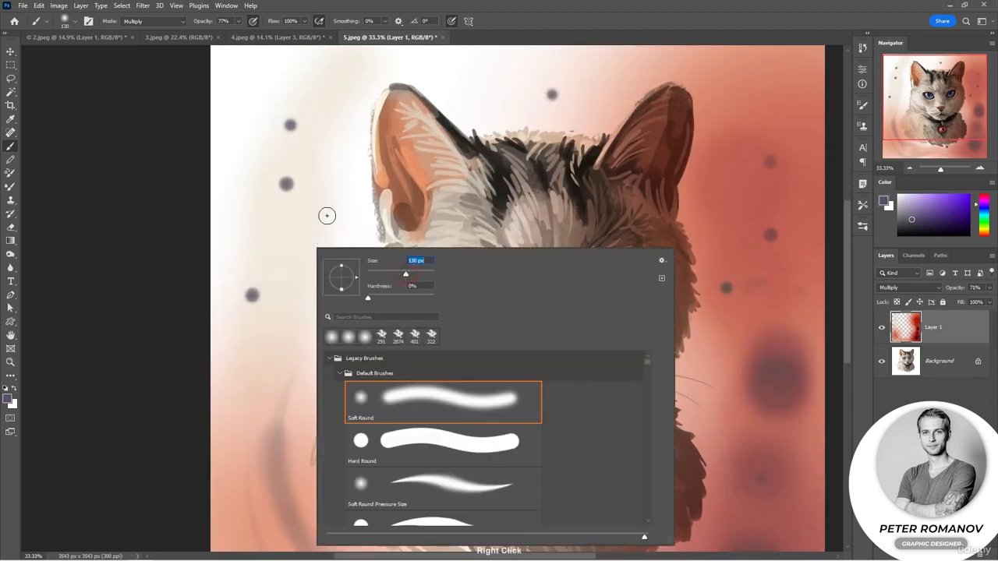
{"action": "left_click", "coordinate": [330, 195]}
{"action": "mouse_move", "coordinate": [321, 222]}
{"action": "left_mouse_down"}
{"action": "mouse_move", "coordinate": [283, 370]}
{"action": "mouse_move", "coordinate": [262, 391]}
{"action": "mouse_move", "coordinate": [243, 369]}
{"action": "mouse_move", "coordinate": [267, 370]}
{"action": "left_mouse_up"}
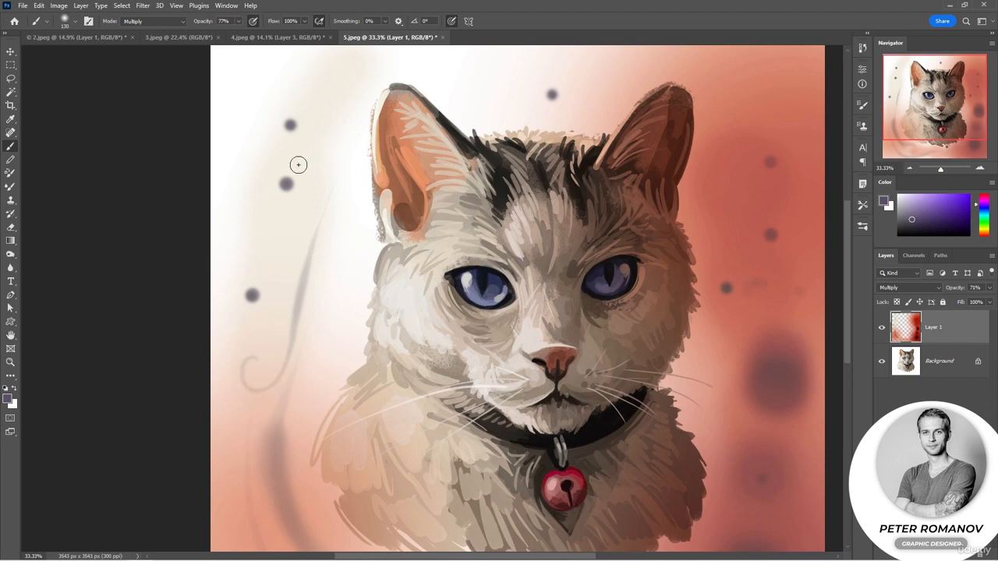
Paint a thick purple arc, a spiral and faint thin strokes in the background left of the cat's ear and face
{"action": "mouse_move", "coordinate": [263, 135]}
{"action": "left_mouse_down"}
{"action": "mouse_move", "coordinate": [249, 182]}
{"action": "mouse_move", "coordinate": [264, 260]}
{"action": "left_mouse_up"}
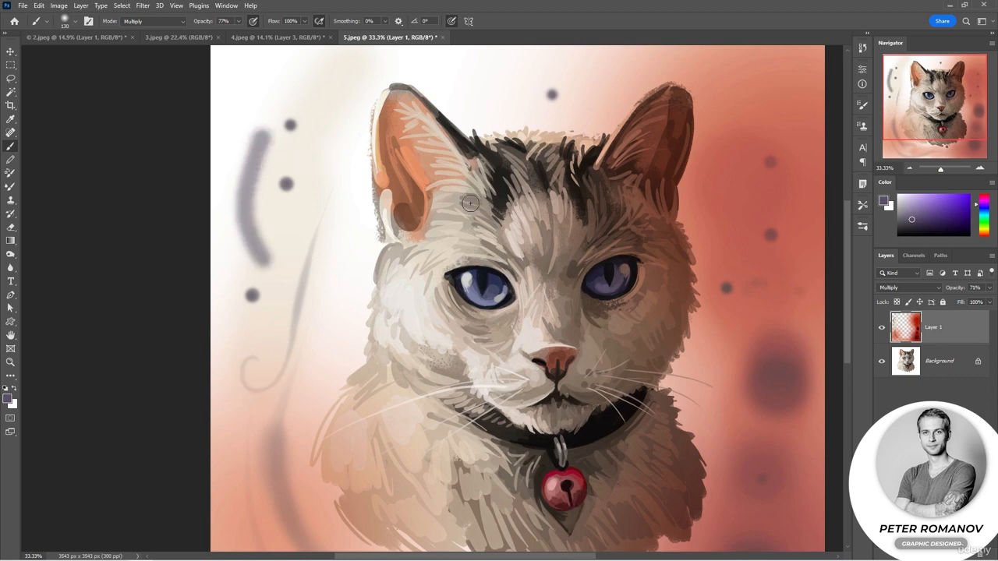
{"action": "mouse_move", "coordinate": [332, 125]}
{"action": "left_mouse_down"}
{"action": "mouse_move", "coordinate": [306, 148]}
{"action": "mouse_move", "coordinate": [332, 168]}
{"action": "mouse_move", "coordinate": [350, 133]}
{"action": "mouse_move", "coordinate": [323, 110]}
{"action": "mouse_move", "coordinate": [286, 140]}
{"action": "mouse_move", "coordinate": [318, 183]}
{"action": "left_mouse_up"}
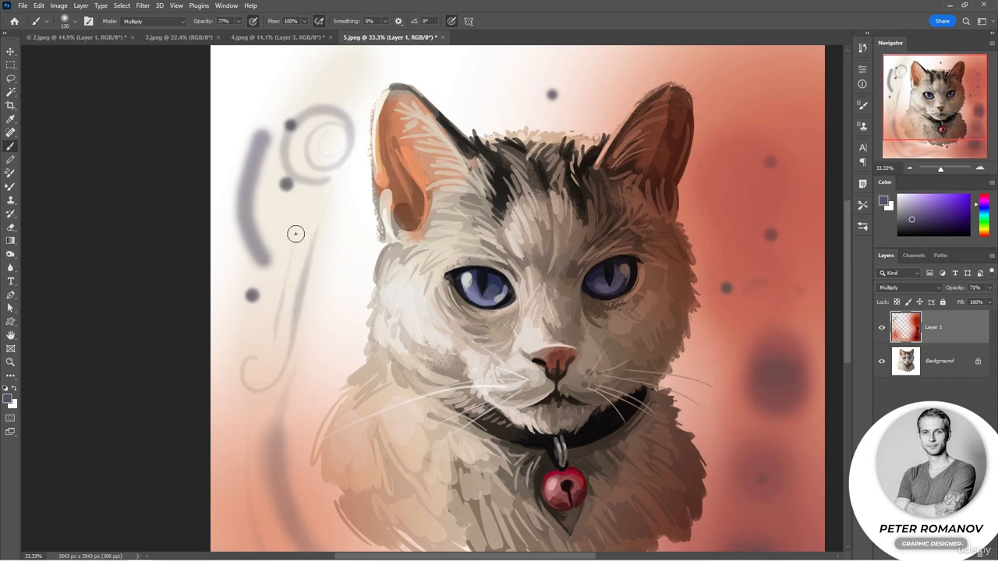
{"action": "left_click_drag", "start_coordinate": [297, 232], "coordinate": [261, 357]}
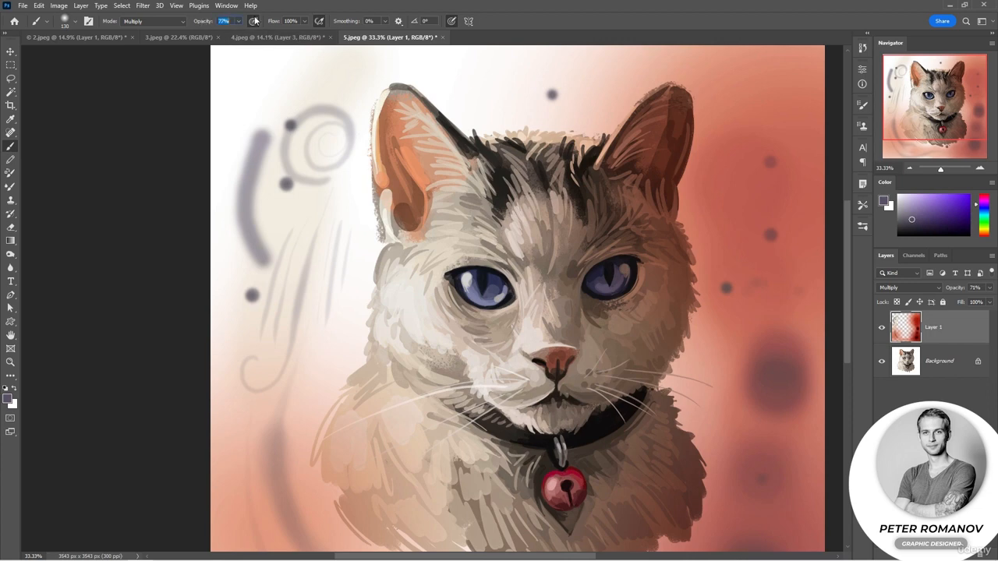
Turn off pen pressure for opacity and paint a long tapered stroke, short hatching, a swirl of strokes and a bolder spiral left of the cat
{"action": "mouse_move", "coordinate": [262, 70]}
{"action": "left_mouse_down"}
{"action": "mouse_move", "coordinate": [236, 125]}
{"action": "mouse_move", "coordinate": [220, 225]}
{"action": "left_mouse_up"}
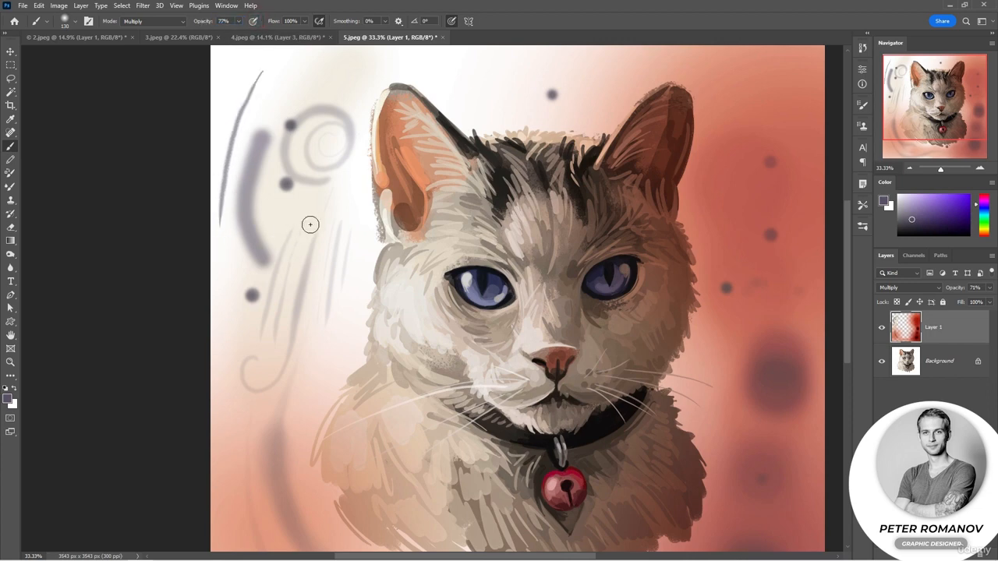
{"action": "left_click_drag", "start_coordinate": [310, 225], "coordinate": [292, 294]}
{"action": "mouse_move", "coordinate": [318, 243]}
{"action": "left_mouse_down"}
{"action": "mouse_move", "coordinate": [312, 299]}
{"action": "mouse_move", "coordinate": [325, 305]}
{"action": "left_mouse_up"}
{"action": "mouse_move", "coordinate": [339, 263]}
{"action": "left_mouse_down"}
{"action": "mouse_move", "coordinate": [331, 312]}
{"action": "mouse_move", "coordinate": [336, 262]}
{"action": "mouse_move", "coordinate": [312, 302]}
{"action": "mouse_move", "coordinate": [329, 274]}
{"action": "mouse_move", "coordinate": [321, 326]}
{"action": "mouse_move", "coordinate": [282, 353]}
{"action": "left_mouse_up"}
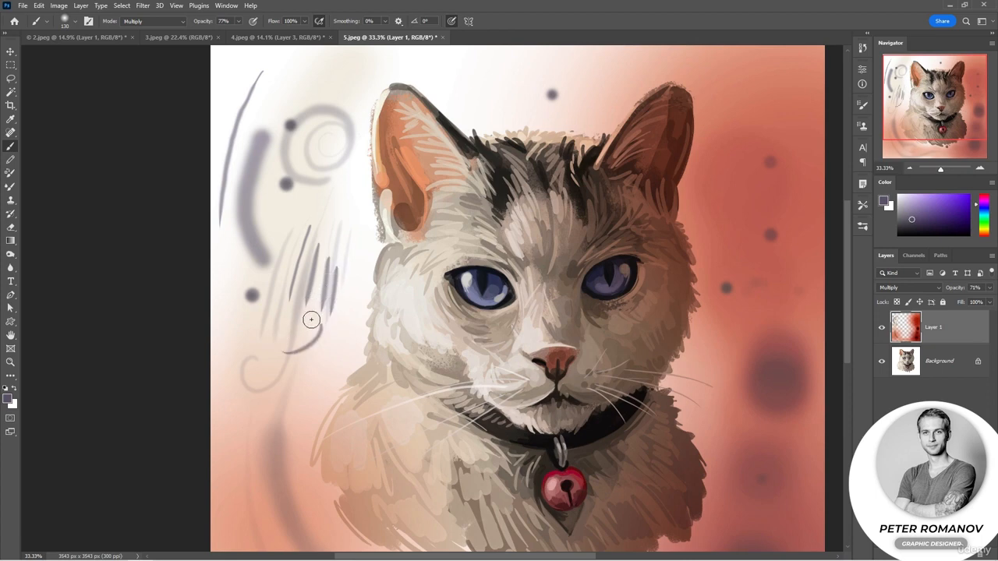
{"action": "left_click_drag", "start_coordinate": [313, 317], "coordinate": [280, 341]}
{"action": "left_click_drag", "start_coordinate": [300, 316], "coordinate": [269, 323]}
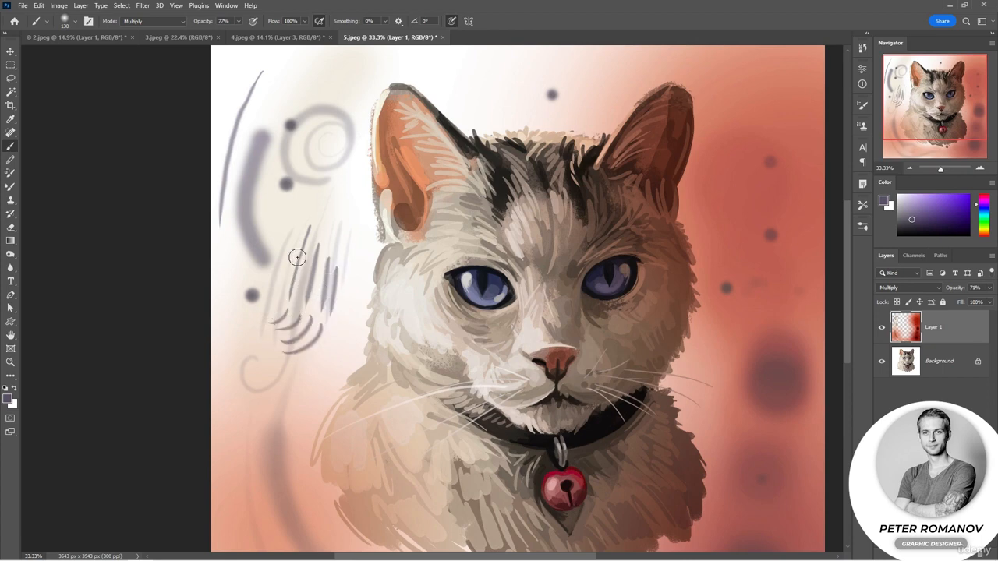
{"action": "mouse_move", "coordinate": [305, 220]}
{"action": "left_mouse_down"}
{"action": "mouse_move", "coordinate": [286, 289]}
{"action": "mouse_move", "coordinate": [279, 236]}
{"action": "mouse_move", "coordinate": [279, 279]}
{"action": "mouse_move", "coordinate": [268, 251]}
{"action": "mouse_move", "coordinate": [278, 279]}
{"action": "mouse_move", "coordinate": [261, 259]}
{"action": "mouse_move", "coordinate": [288, 268]}
{"action": "mouse_move", "coordinate": [248, 269]}
{"action": "mouse_move", "coordinate": [269, 270]}
{"action": "mouse_move", "coordinate": [252, 287]}
{"action": "mouse_move", "coordinate": [275, 275]}
{"action": "mouse_move", "coordinate": [254, 297]}
{"action": "mouse_move", "coordinate": [271, 290]}
{"action": "mouse_move", "coordinate": [270, 302]}
{"action": "mouse_move", "coordinate": [276, 270]}
{"action": "left_mouse_up"}
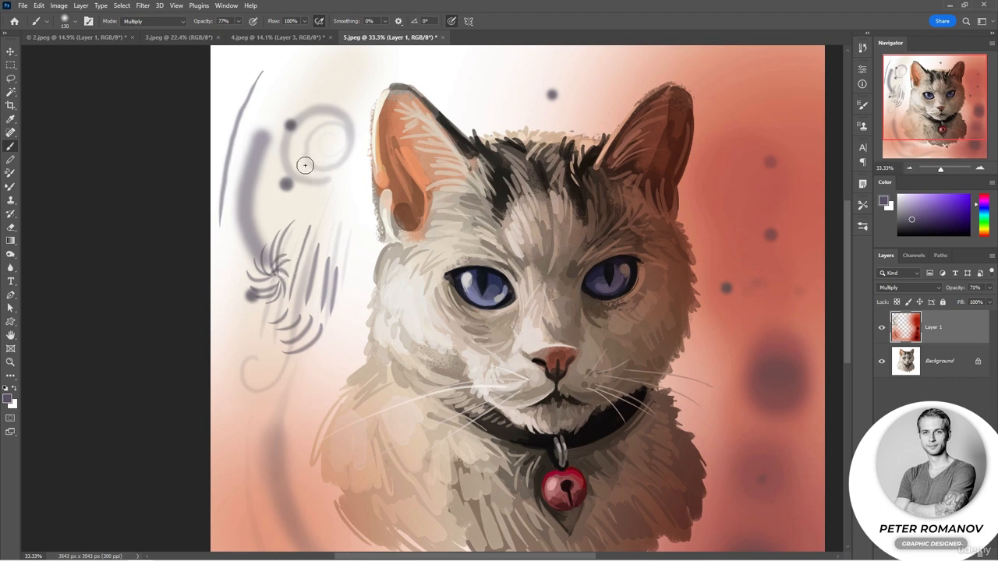
{"action": "mouse_move", "coordinate": [321, 181]}
{"action": "left_mouse_down"}
{"action": "mouse_move", "coordinate": [295, 118]}
{"action": "mouse_move", "coordinate": [323, 161]}
{"action": "mouse_move", "coordinate": [306, 139]}
{"action": "mouse_move", "coordinate": [320, 141]}
{"action": "left_mouse_up"}
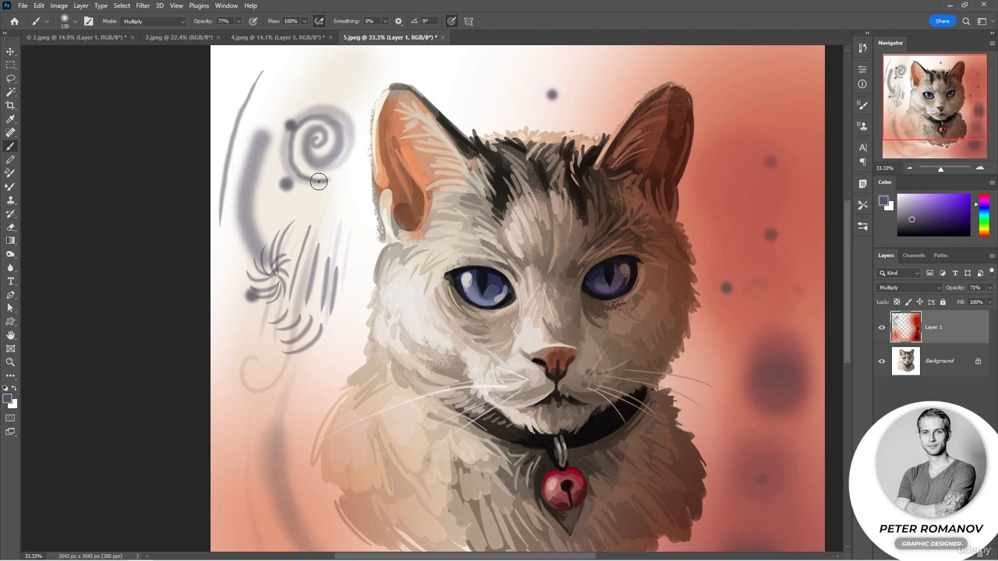
Check the painted background at a smaller zoom, view 2.jpeg and 4.jpeg, and return to 5.jpeg
{"action": "left_click", "coordinate": [909, 168]}
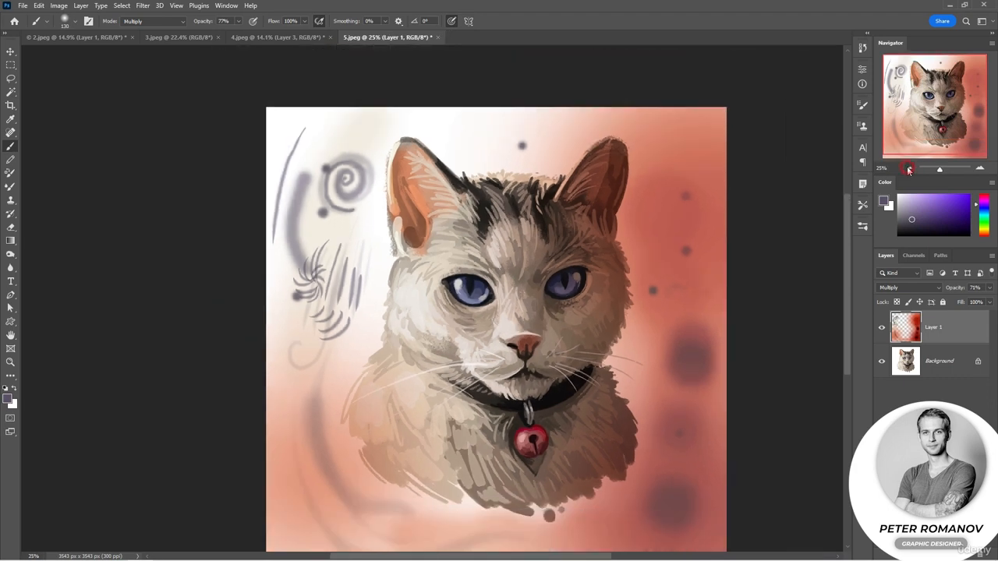
{"action": "left_click", "coordinate": [909, 168]}
{"action": "key", "text": "ctrl+Tab"}
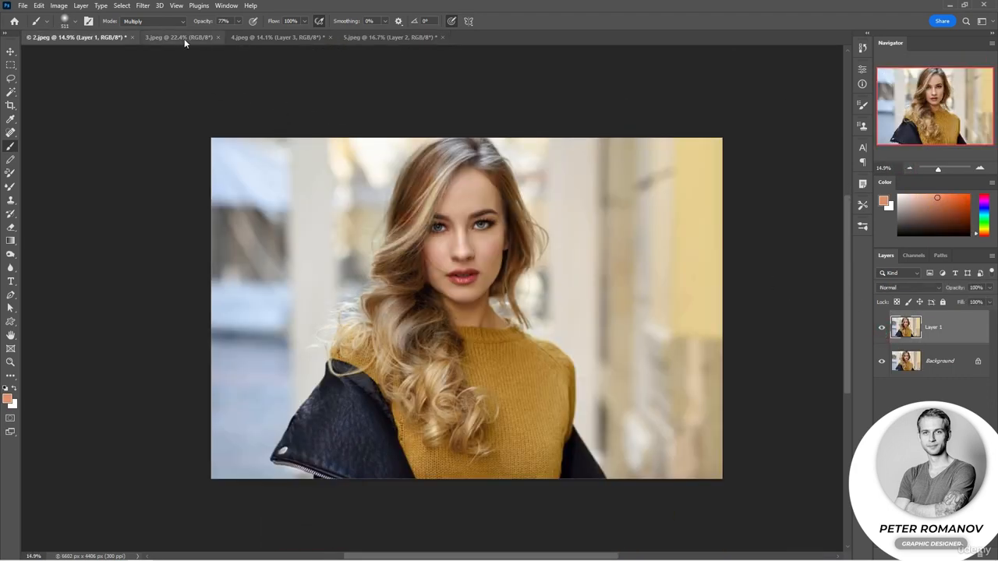
{"action": "left_click", "coordinate": [277, 37]}
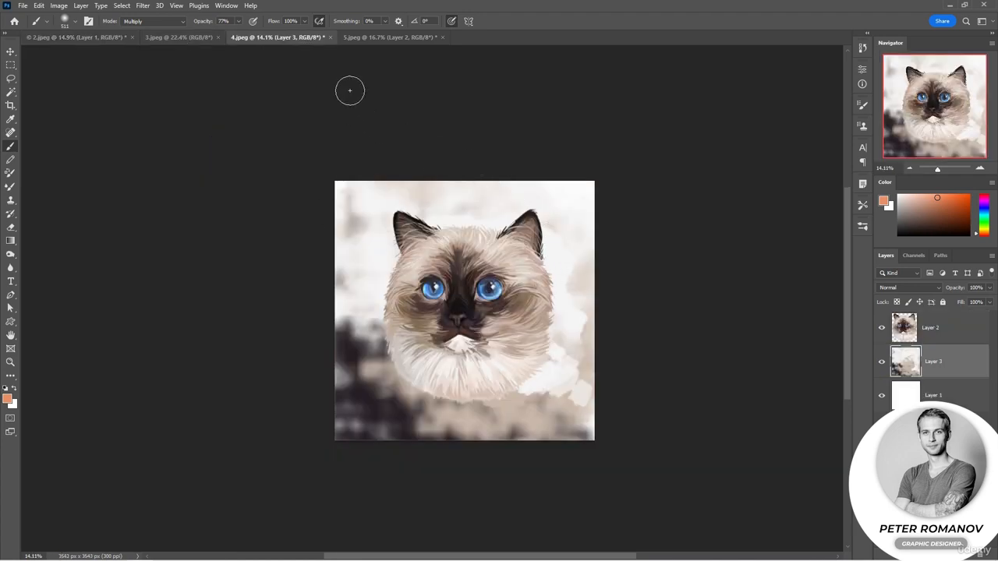
{"action": "left_click", "coordinate": [380, 43]}
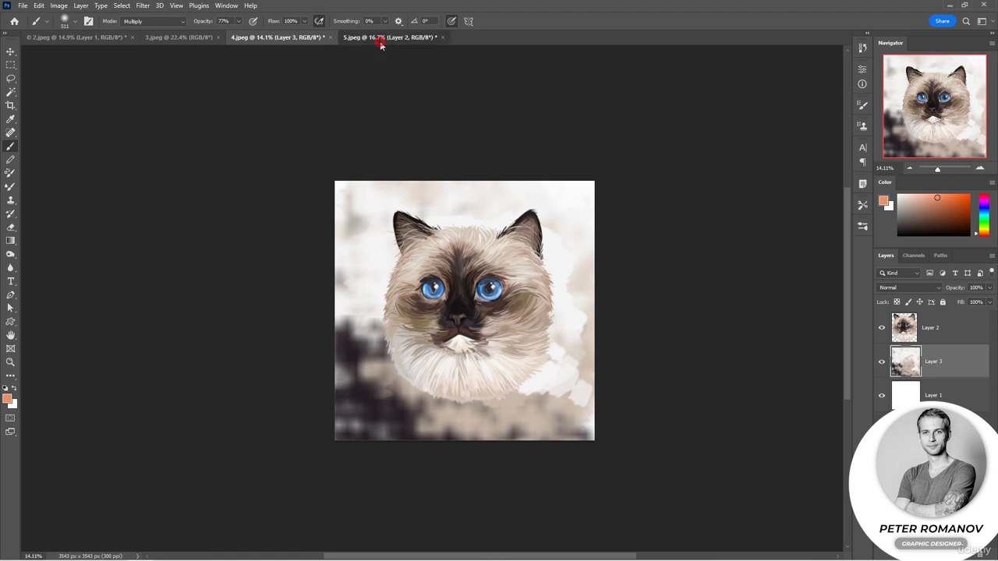
Paint tapered orange strokes in the illustration's lower-right corner and a long one along its bottom edge on Layer 2
{"action": "left_click_drag", "start_coordinate": [635, 335], "coordinate": [568, 433]}
{"action": "left_click_drag", "start_coordinate": [631, 355], "coordinate": [551, 419]}
{"action": "left_click_drag", "start_coordinate": [621, 328], "coordinate": [551, 416]}
{"action": "left_click_drag", "start_coordinate": [626, 359], "coordinate": [538, 432]}
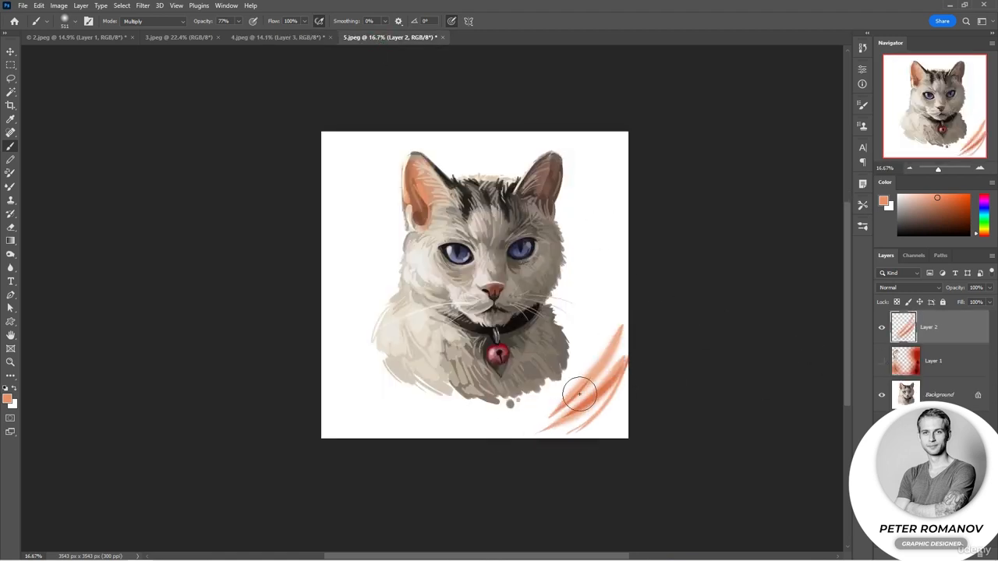
{"action": "left_click_drag", "start_coordinate": [580, 396], "coordinate": [438, 435]}
Dab six soft orange spots of varied size in the white background on both sides of the cat
{"action": "left_click", "coordinate": [365, 405]}
{"action": "left_click", "coordinate": [358, 185]}
{"action": "left_click", "coordinate": [390, 145]}
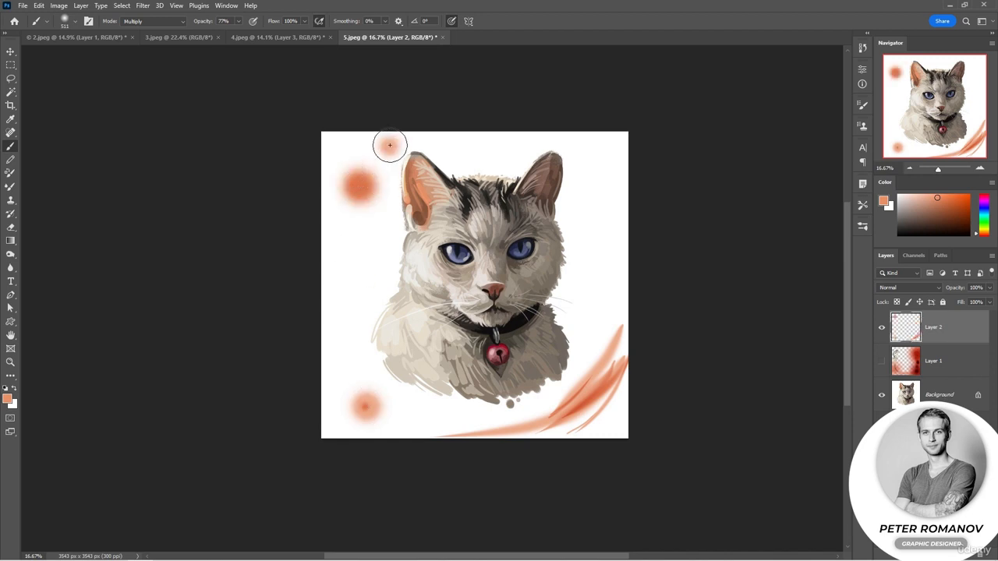
{"action": "left_click", "coordinate": [605, 217]}
{"action": "left_click", "coordinate": [591, 299]}
{"action": "left_click", "coordinate": [348, 284]}
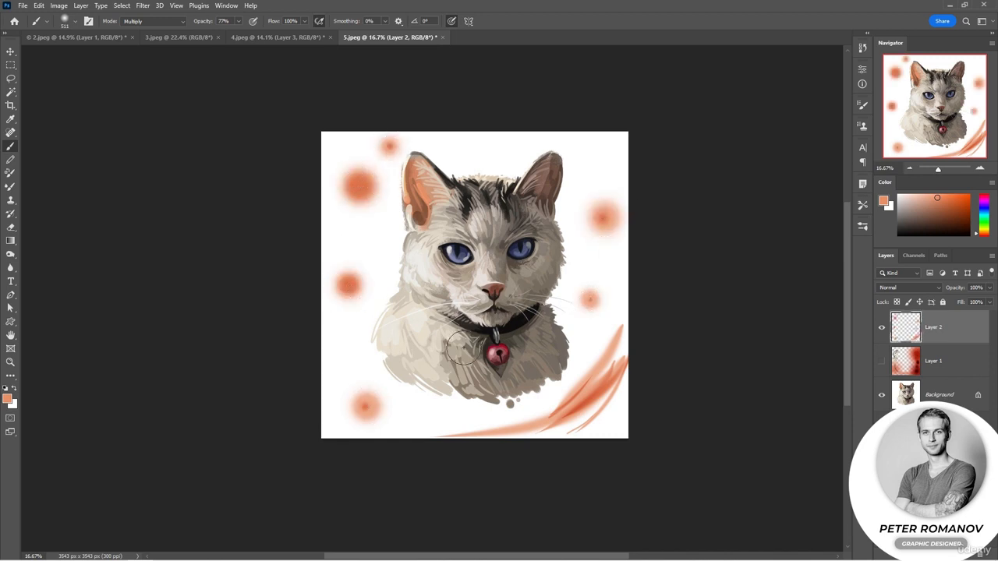
Sweep more long orange strokes across the illustration's lower-right background and one across its upper-right corner
{"action": "left_click_drag", "start_coordinate": [660, 284], "coordinate": [473, 410]}
{"action": "left_click_drag", "start_coordinate": [643, 351], "coordinate": [397, 472]}
{"action": "left_click_drag", "start_coordinate": [644, 390], "coordinate": [408, 466]}
{"action": "left_click_drag", "start_coordinate": [640, 425], "coordinate": [512, 482]}
{"action": "mouse_move", "coordinate": [639, 410]}
{"action": "left_mouse_down"}
{"action": "mouse_move", "coordinate": [517, 446]}
{"action": "mouse_move", "coordinate": [596, 446]}
{"action": "left_mouse_up"}
{"action": "left_click_drag", "start_coordinate": [643, 159], "coordinate": [577, 129]}
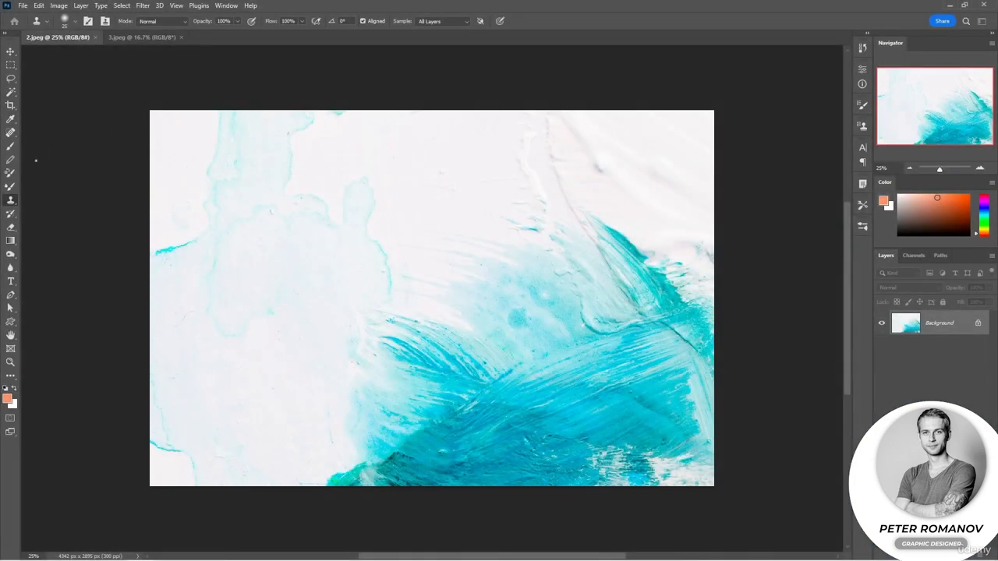
With the Brush tool on 2.jpeg, choose the 95 px leaf tip in enlarged Brush Settings, set its size to 112 px and browse further tips
{"action": "left_click", "coordinate": [10, 146]}
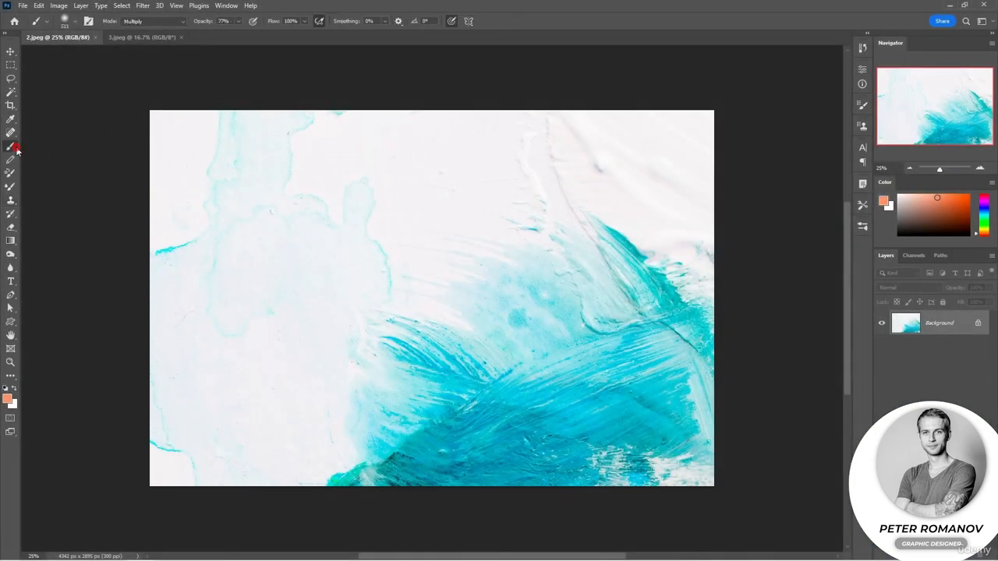
{"action": "left_click", "coordinate": [88, 21]}
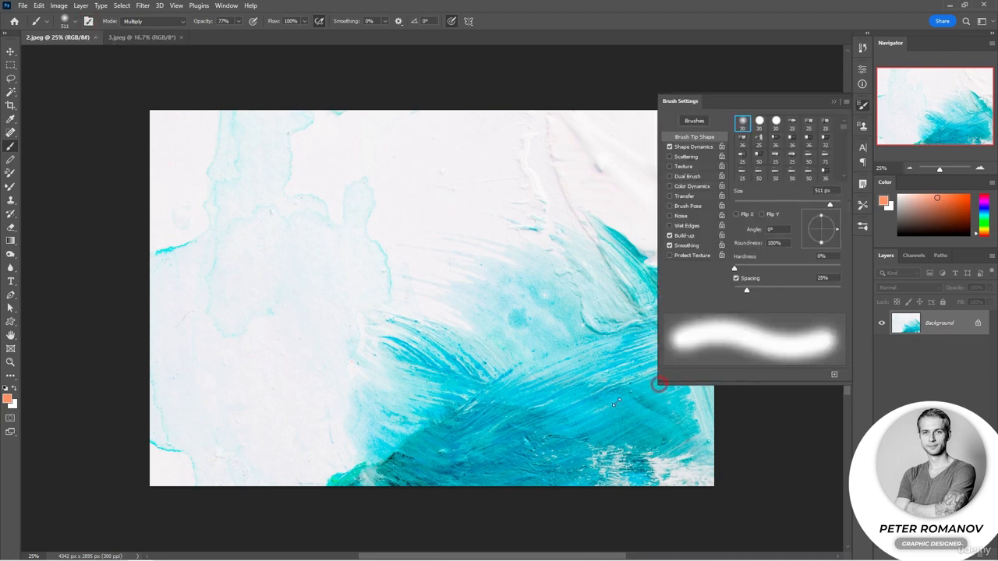
{"action": "left_click_drag", "start_coordinate": [660, 384], "coordinate": [490, 468]}
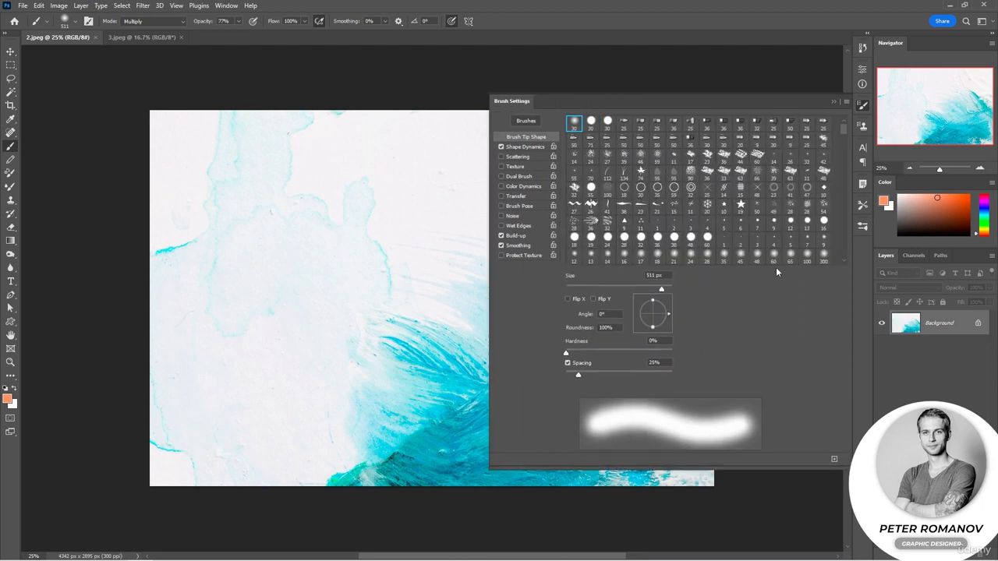
{"action": "left_click", "coordinate": [658, 172]}
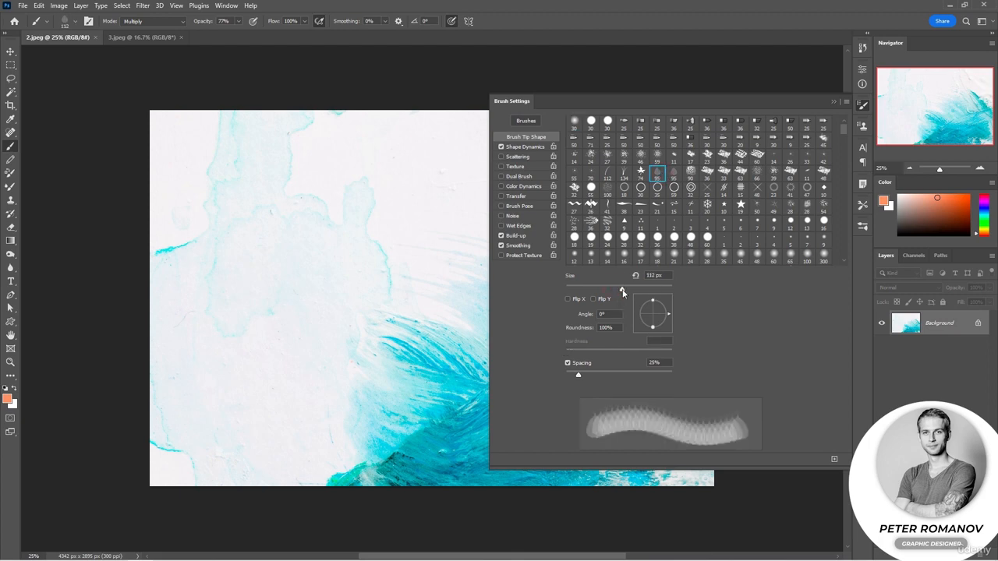
{"action": "scroll", "coordinate": [668, 211], "scroll_direction": "down", "scroll_amount": 5}
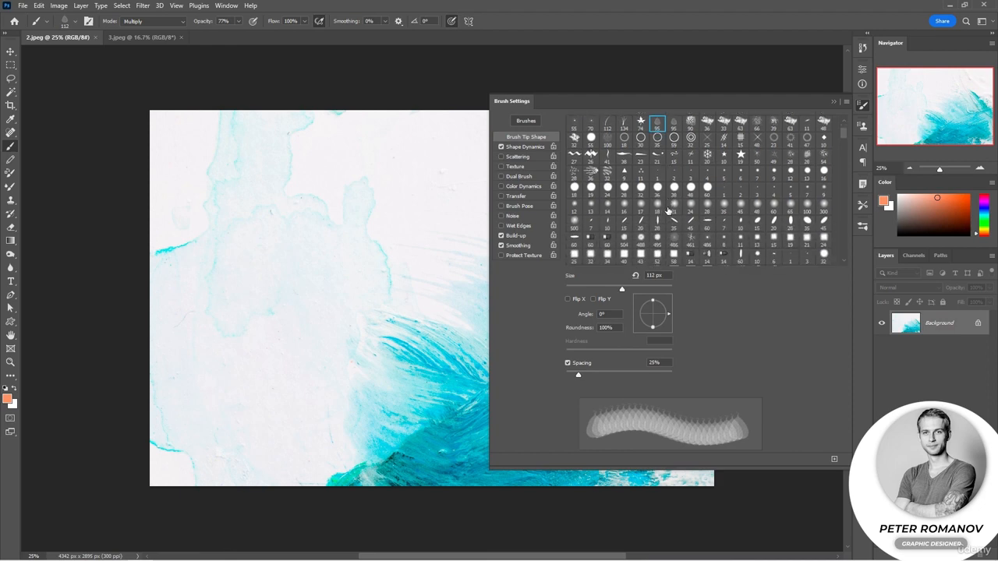
{"action": "scroll", "coordinate": [668, 210], "scroll_direction": "down", "scroll_amount": 3}
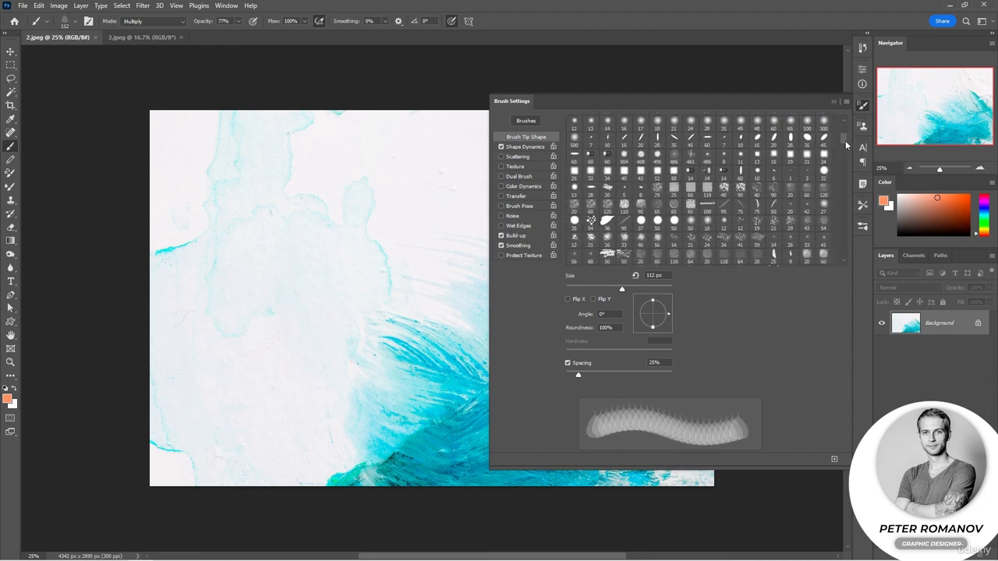
{"action": "left_click_drag", "start_coordinate": [847, 145], "coordinate": [843, 131]}
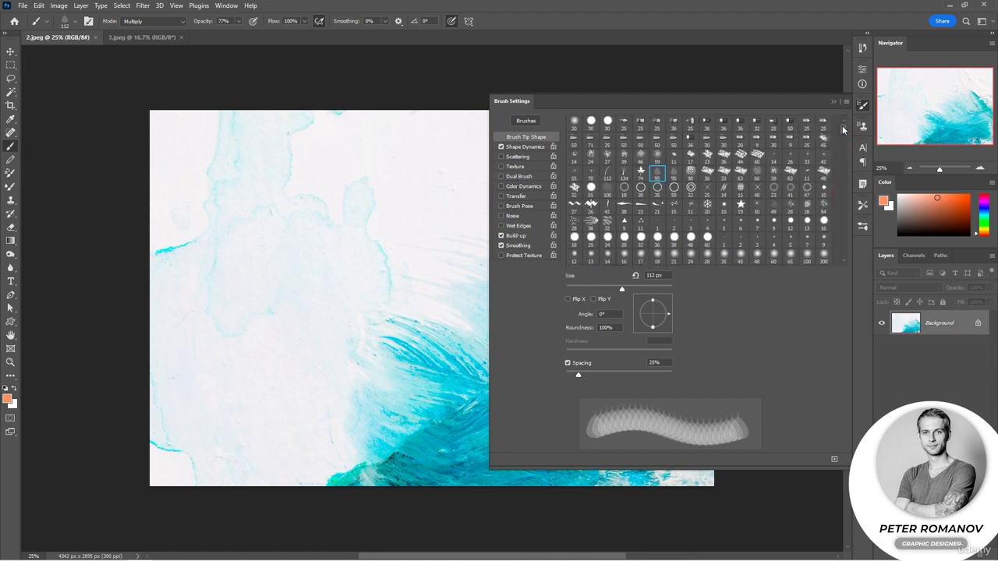
Enlarge the leaf brush to 1912 px, change the foreground colour to bright green and narrow the Brush Settings panel to uncover the canvas
{"action": "left_click", "coordinate": [663, 291]}
{"action": "left_click_drag", "start_coordinate": [982, 228], "coordinate": [984, 226]}
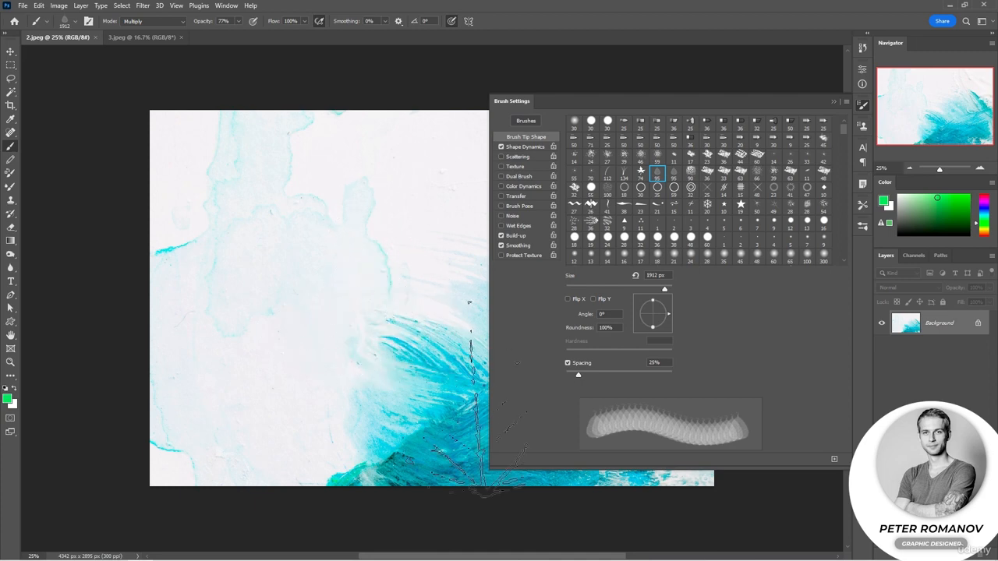
{"action": "mouse_move", "coordinate": [487, 472]}
{"action": "left_mouse_down"}
{"action": "mouse_move", "coordinate": [548, 491]}
{"action": "mouse_move", "coordinate": [555, 454]}
{"action": "left_mouse_up"}
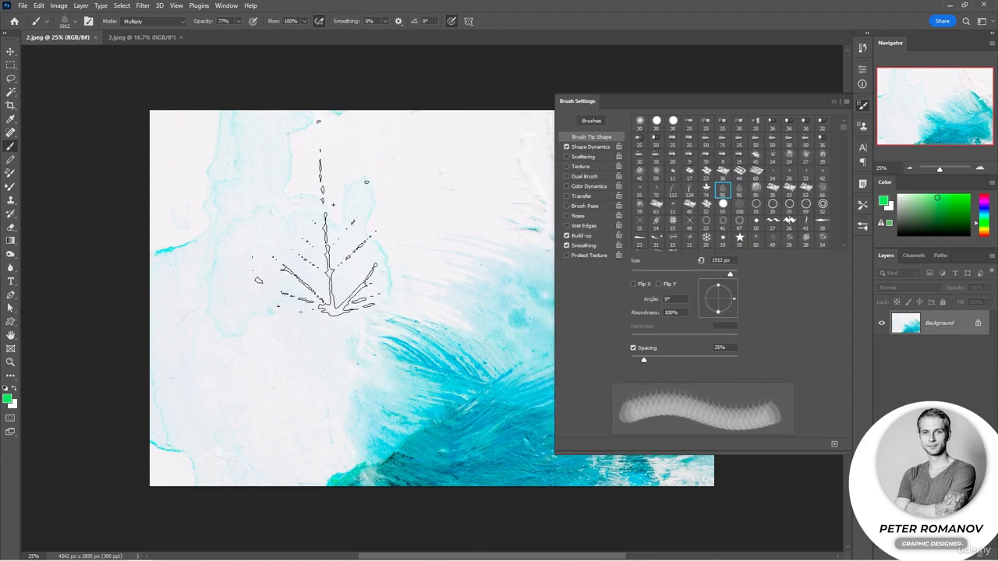
Try stamping large green leaves on the pale part of the canvas, and undo them
{"action": "left_click", "coordinate": [295, 250]}
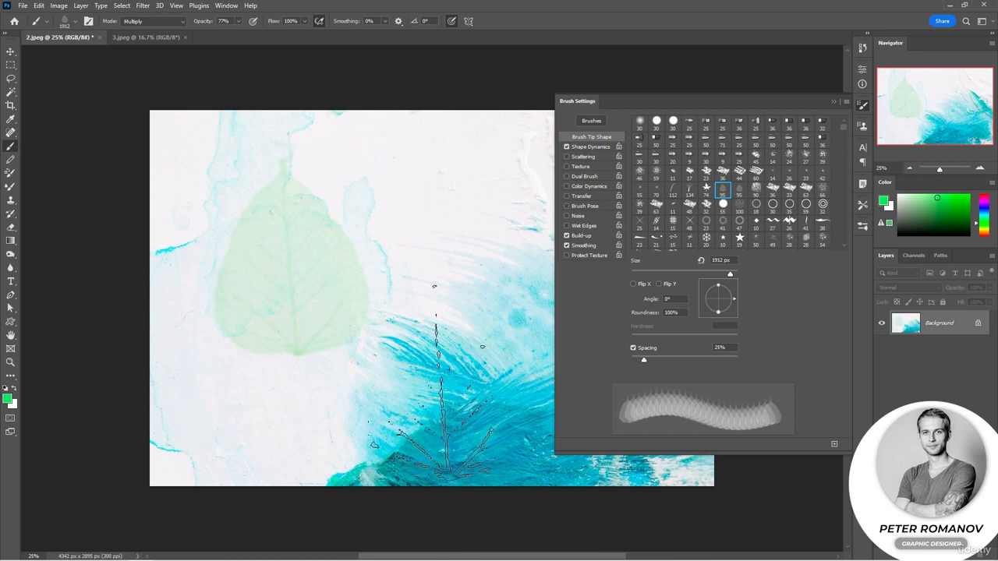
{"action": "left_click", "coordinate": [372, 347]}
{"action": "mouse_move", "coordinate": [371, 347]}
{"action": "left_mouse_down"}
{"action": "mouse_move", "coordinate": [459, 318]}
{"action": "mouse_move", "coordinate": [522, 245]}
{"action": "mouse_move", "coordinate": [528, 361]}
{"action": "mouse_move", "coordinate": [474, 387]}
{"action": "mouse_move", "coordinate": [410, 401]}
{"action": "mouse_move", "coordinate": [256, 399]}
{"action": "mouse_move", "coordinate": [189, 373]}
{"action": "mouse_move", "coordinate": [173, 339]}
{"action": "mouse_move", "coordinate": [239, 282]}
{"action": "mouse_move", "coordinate": [394, 258]}
{"action": "left_mouse_up"}
{"action": "key", "text": "ctrl+z"}
{"action": "key", "text": "ctrl+z"}
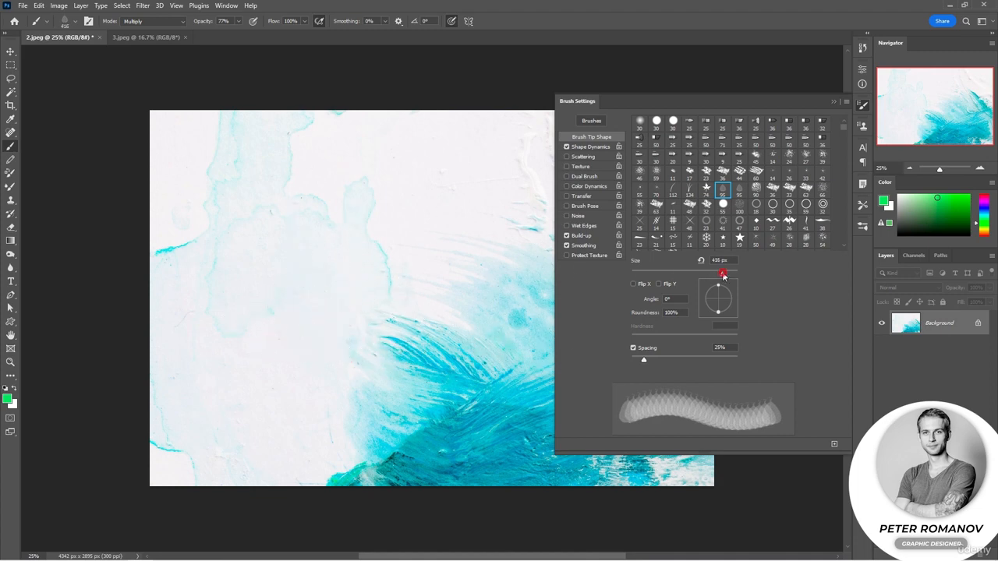
Reduce the leaf brush to 416 px, pick a darker green and paint a short horizontal stroke across the upper-left canvas
{"action": "left_click_drag", "start_coordinate": [939, 199], "coordinate": [961, 215]}
{"action": "left_click_drag", "start_coordinate": [202, 192], "coordinate": [330, 192]}
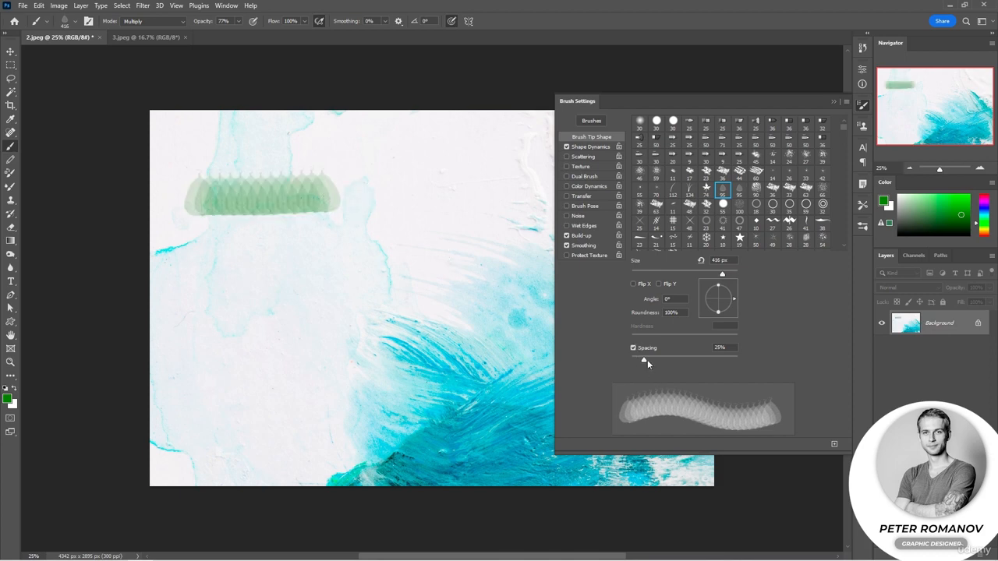
Paint widely spaced leaves across the middle and bottom of the canvas at 198% spacing, and one closer row between them at 88% spacing
{"action": "left_click_drag", "start_coordinate": [648, 361], "coordinate": [711, 362]}
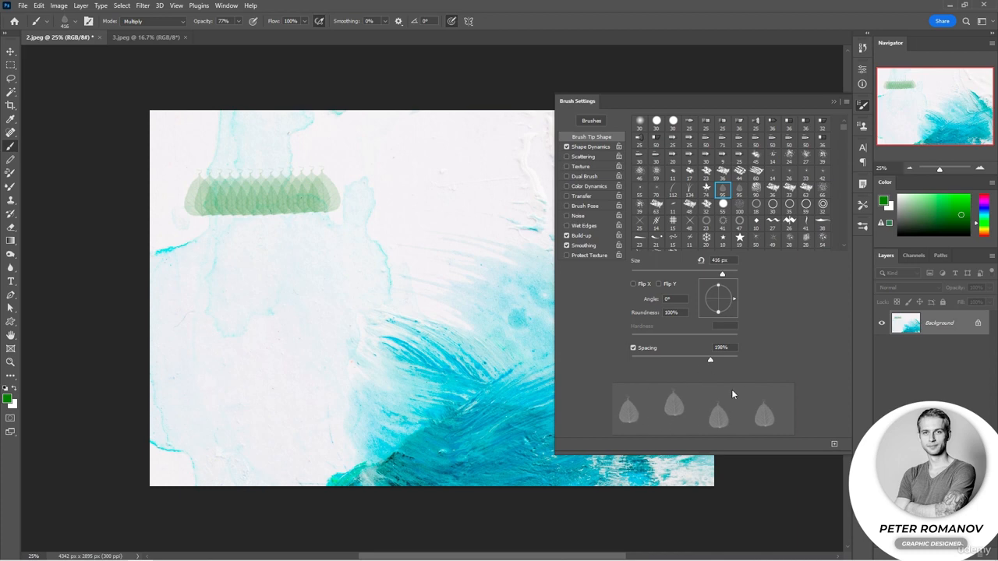
{"action": "left_click_drag", "start_coordinate": [187, 292], "coordinate": [503, 299]}
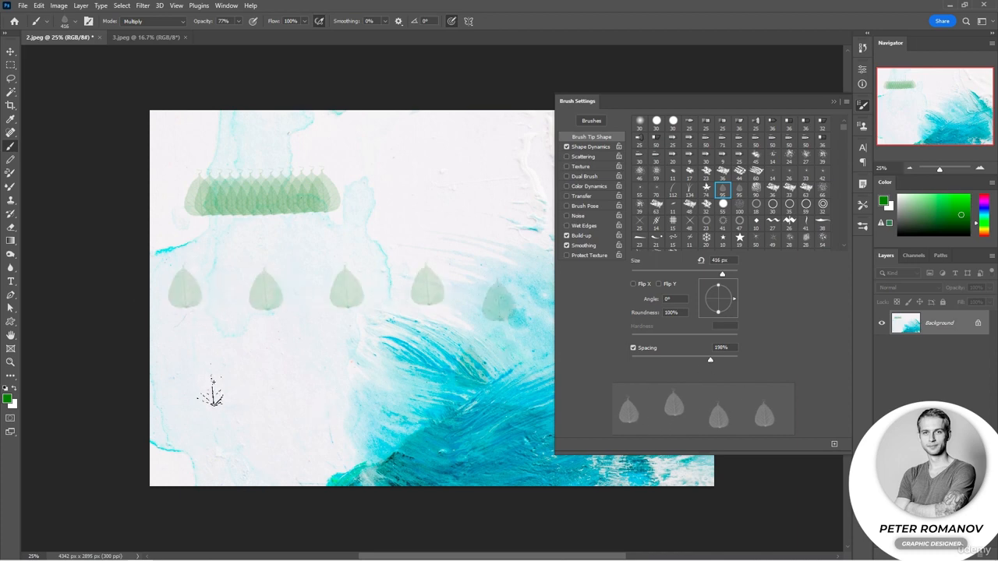
{"action": "mouse_move", "coordinate": [213, 382]}
{"action": "left_mouse_down"}
{"action": "mouse_move", "coordinate": [418, 454]}
{"action": "mouse_move", "coordinate": [475, 451]}
{"action": "left_mouse_up"}
{"action": "left_click_drag", "start_coordinate": [710, 360], "coordinate": [678, 360]}
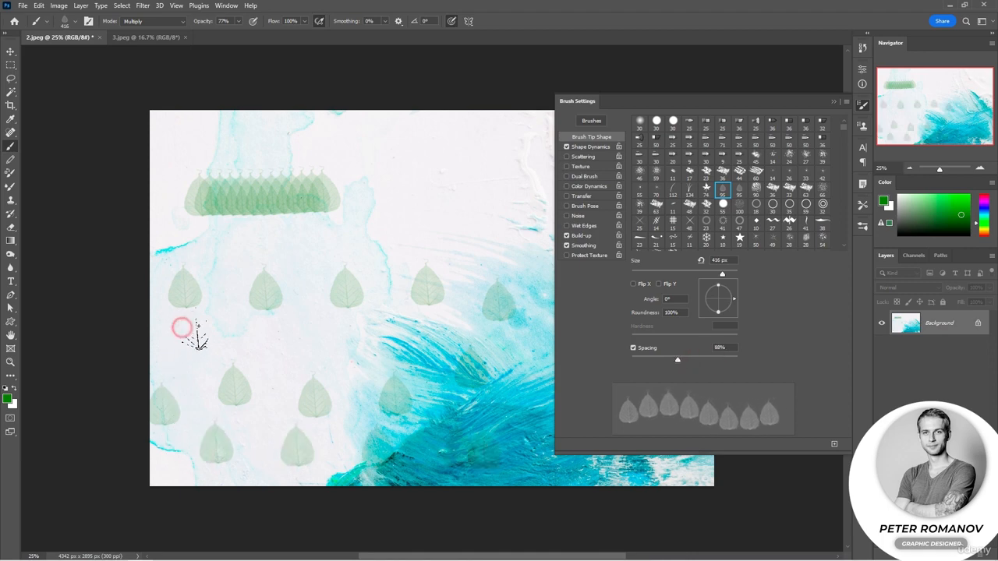
{"action": "left_click_drag", "start_coordinate": [182, 329], "coordinate": [442, 332]}
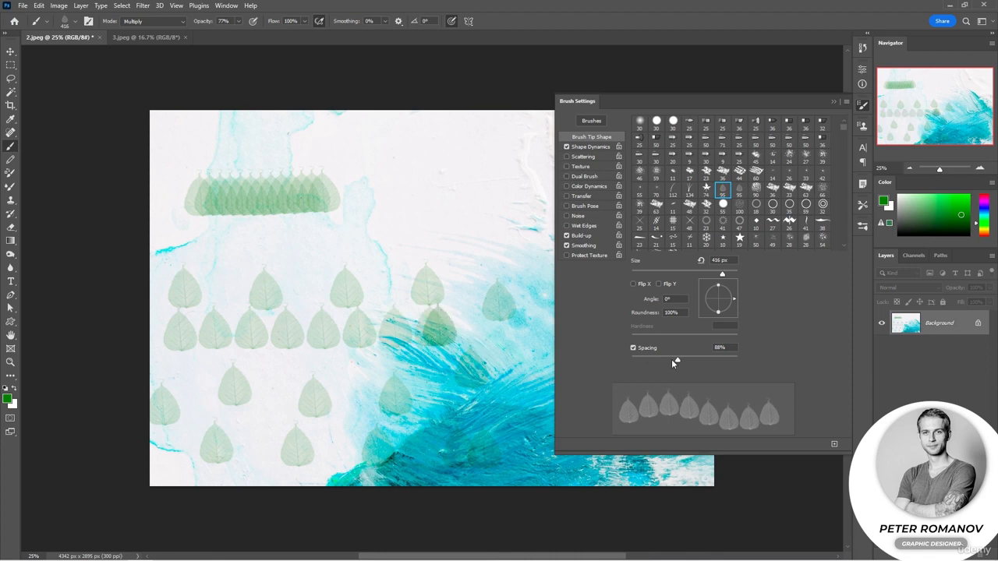
Try a thick winding green stroke at 1% leaf spacing, and undo every painted stroke back to the clean image
{"action": "left_click_drag", "start_coordinate": [676, 361], "coordinate": [632, 361]}
{"action": "mouse_move", "coordinate": [310, 246]}
{"action": "left_mouse_down"}
{"action": "mouse_move", "coordinate": [464, 251]}
{"action": "mouse_move", "coordinate": [418, 198]}
{"action": "mouse_move", "coordinate": [475, 223]}
{"action": "mouse_move", "coordinate": [449, 247]}
{"action": "mouse_move", "coordinate": [513, 295]}
{"action": "mouse_move", "coordinate": [530, 403]}
{"action": "mouse_move", "coordinate": [509, 425]}
{"action": "left_mouse_up"}
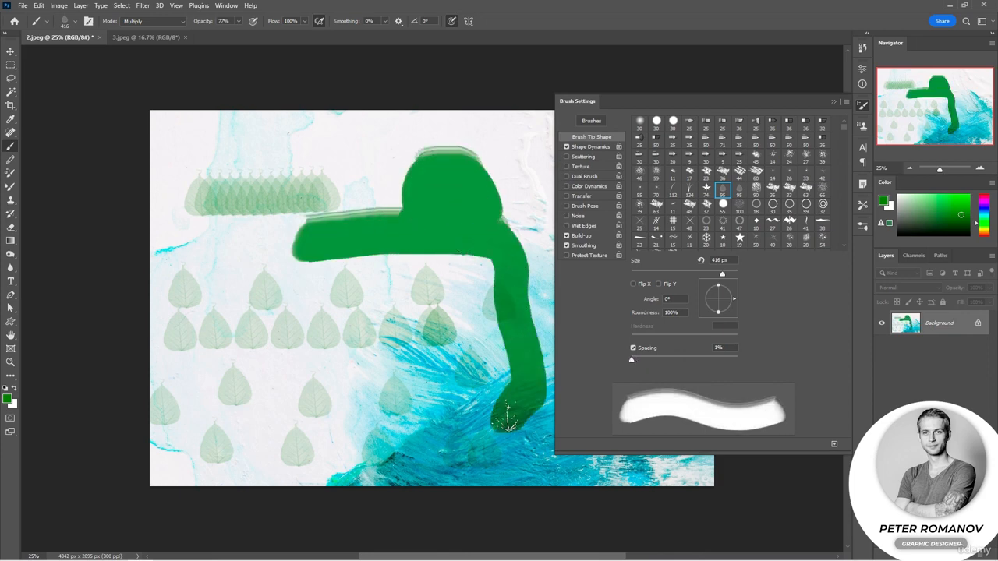
{"action": "key", "text": "ctrl+z"}
{"action": "key", "text": "ctrl+z"}
{"action": "key", "text": "ctrl+z"}
{"action": "key", "text": "ctrl+z"}
{"action": "key", "text": "ctrl+z"}
{"action": "key", "text": "ctrl+z"}
{"action": "key", "text": "ctrl+z"}
{"action": "key", "text": "ctrl+z"}
{"action": "key", "text": "ctrl+z"}
{"action": "key", "text": "ctrl+z"}
{"action": "key", "text": "ctrl+z"}
{"action": "key", "text": "ctrl+z"}
{"action": "key", "text": "ctrl+z"}
{"action": "key", "text": "ctrl+z"}
{"action": "key", "text": "ctrl+z"}
{"action": "key", "text": "ctrl+z"}
{"action": "key", "text": "ctrl+z"}
{"action": "key", "text": "ctrl+z"}
{"action": "key", "text": "ctrl+z"}
{"action": "key", "text": "ctrl+z"}
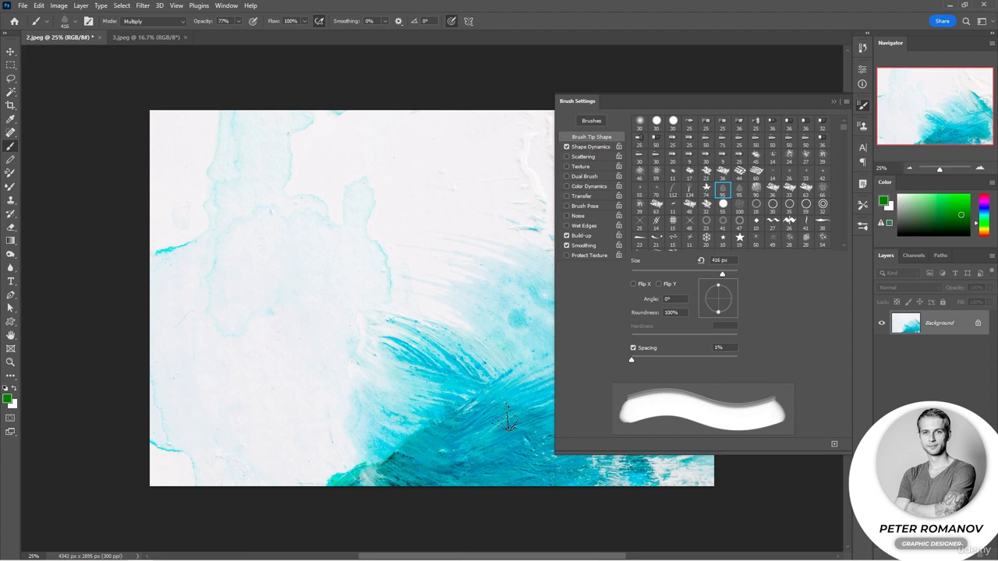
Set the leaf spacing to 36% and stamp one normal leaf, one with Flip X and one with Flip Y on the canvas
{"action": "left_click_drag", "start_coordinate": [632, 360], "coordinate": [651, 365]}
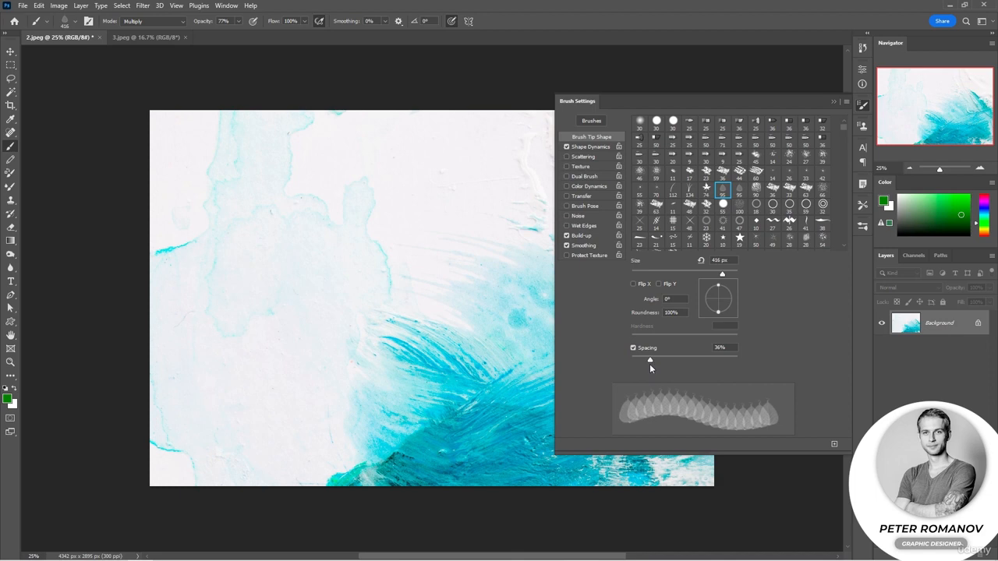
{"action": "left_click", "coordinate": [212, 173]}
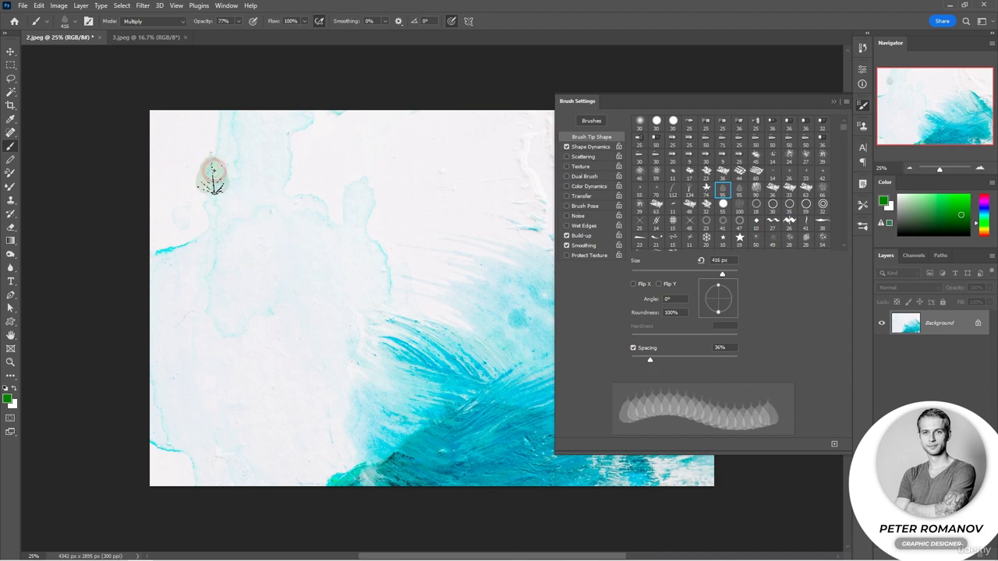
{"action": "left_click", "coordinate": [634, 285]}
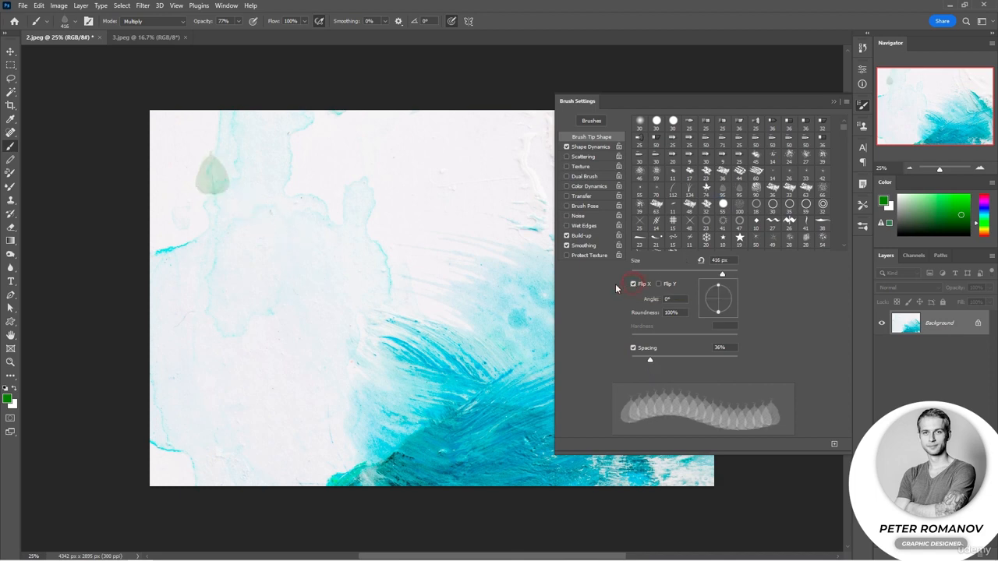
{"action": "left_click", "coordinate": [301, 257]}
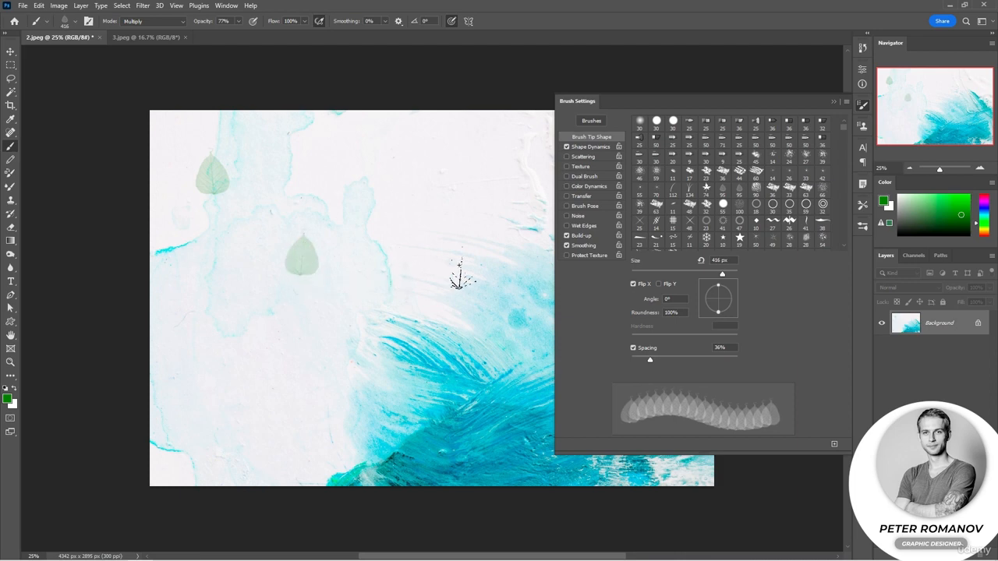
{"action": "left_click", "coordinate": [634, 285]}
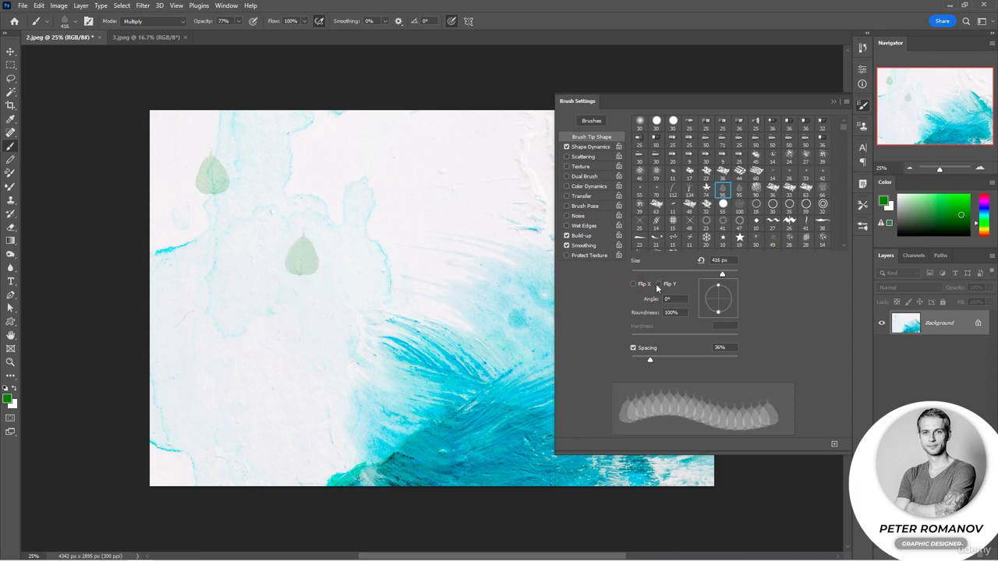
{"action": "left_click", "coordinate": [659, 285]}
{"action": "left_click", "coordinate": [391, 257]}
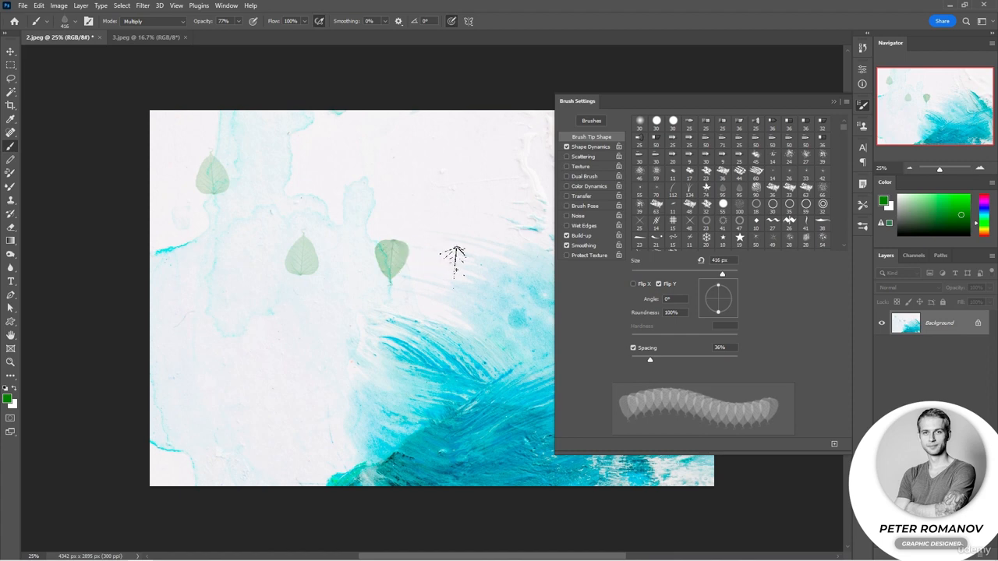
Return the leaf tip to its unflipped state and undo the three test leaves
{"action": "left_click", "coordinate": [723, 187]}
{"action": "key", "text": "ctrl+z"}
{"action": "key", "text": "ctrl+z"}
{"action": "key", "text": "ctrl+z"}
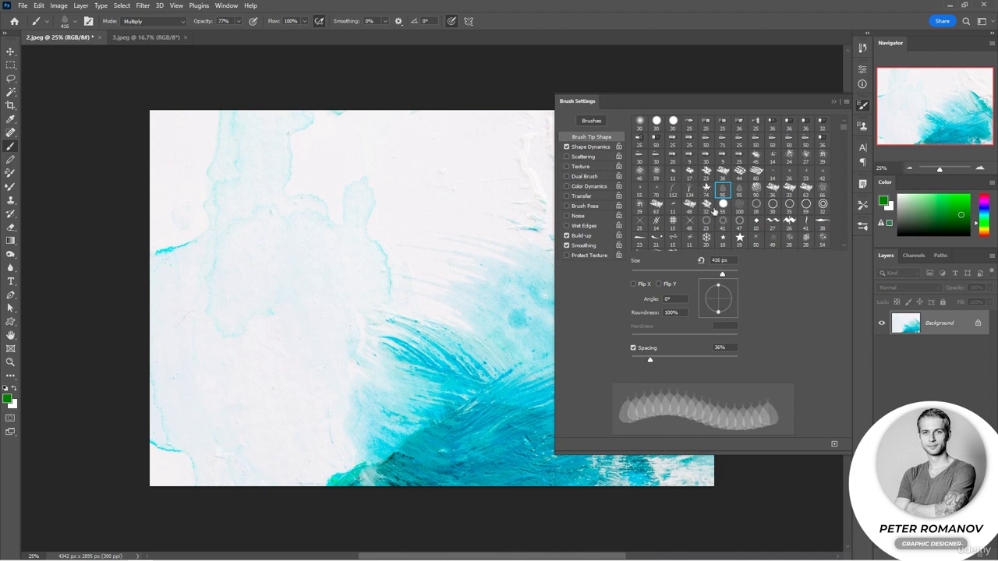
Stamp five leaves in a ring at the upper middle of the canvas, changing the tip angle between leaves, including -77° and 121°
{"action": "mouse_move", "coordinate": [729, 294]}
{"action": "left_mouse_down"}
{"action": "mouse_move", "coordinate": [740, 300]}
{"action": "mouse_move", "coordinate": [720, 314]}
{"action": "mouse_move", "coordinate": [743, 292]}
{"action": "mouse_move", "coordinate": [736, 284]}
{"action": "mouse_move", "coordinate": [738, 304]}
{"action": "mouse_move", "coordinate": [730, 296]}
{"action": "mouse_move", "coordinate": [724, 316]}
{"action": "left_mouse_up"}
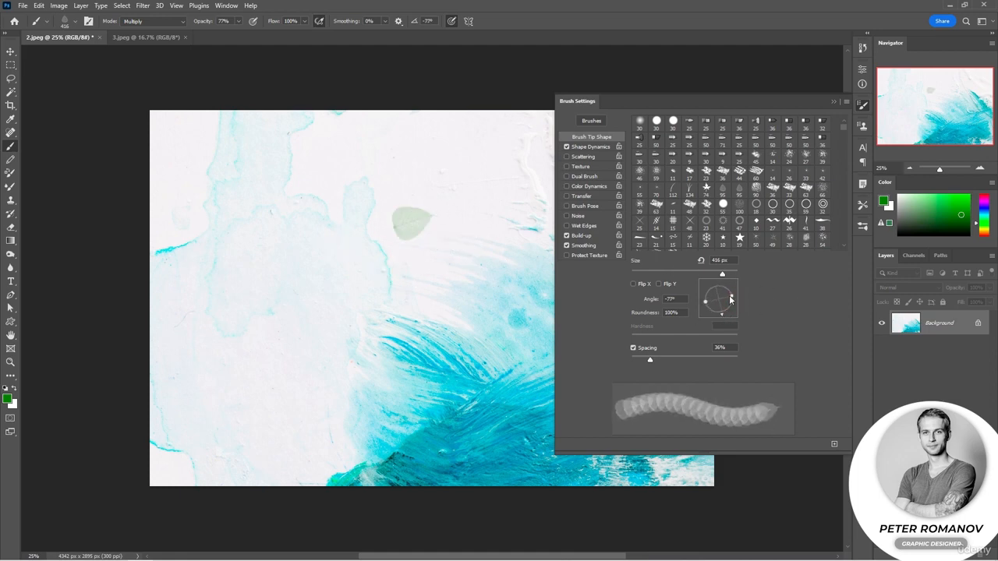
{"action": "mouse_move", "coordinate": [723, 313]}
{"action": "left_mouse_down"}
{"action": "mouse_move", "coordinate": [738, 289]}
{"action": "mouse_move", "coordinate": [730, 320]}
{"action": "mouse_move", "coordinate": [706, 314]}
{"action": "mouse_move", "coordinate": [712, 292]}
{"action": "left_mouse_up"}
{"action": "left_click", "coordinate": [352, 217]}
{"action": "left_click", "coordinate": [399, 257]}
{"action": "left_click", "coordinate": [365, 273]}
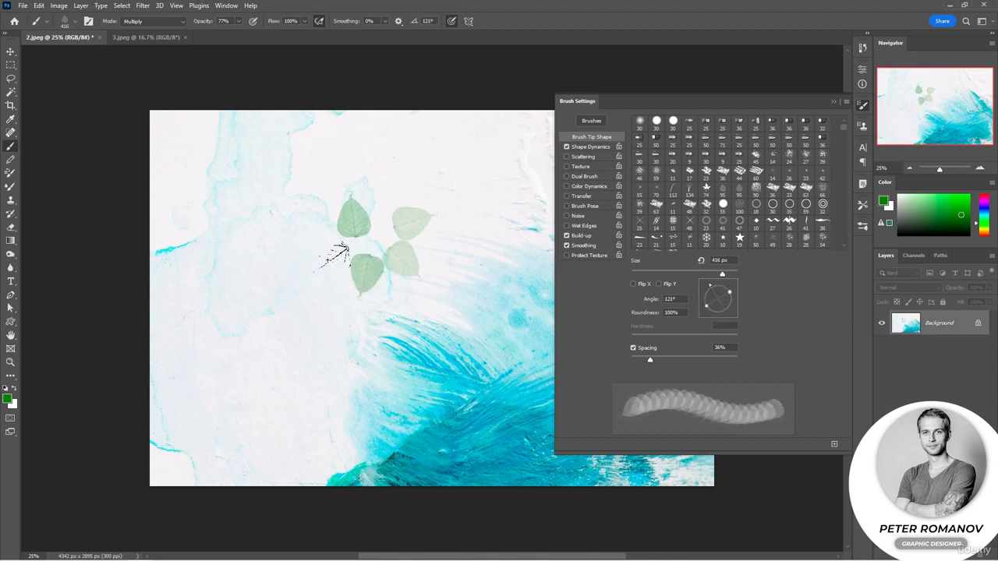
{"action": "left_click", "coordinate": [333, 256]}
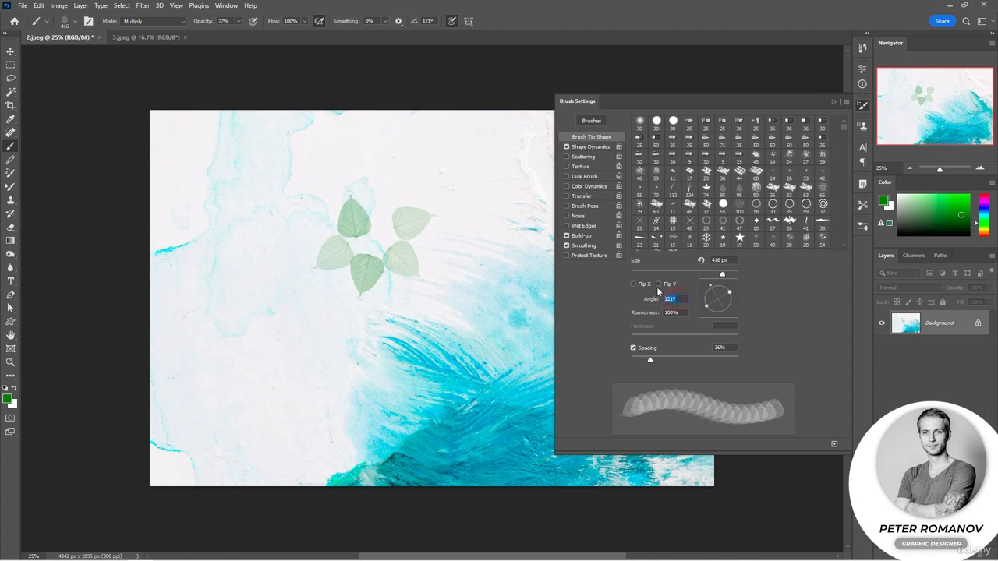
Reset the tip angle to 0°, stamp flattened leaves at 17% roundness beside the ring, and return the roundness to 100%
{"action": "type", "text": "0"}
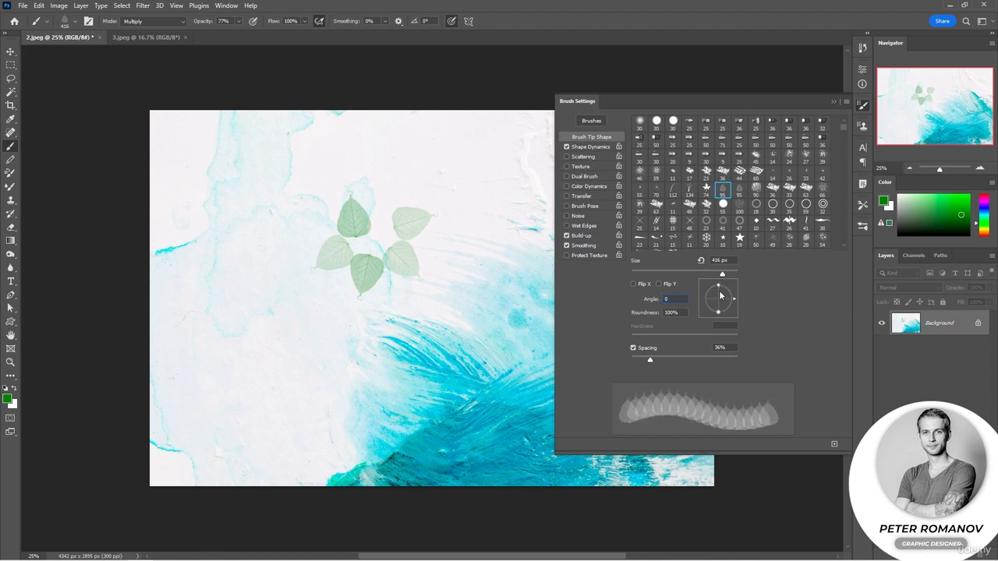
{"action": "left_click_drag", "start_coordinate": [719, 288], "coordinate": [720, 300]}
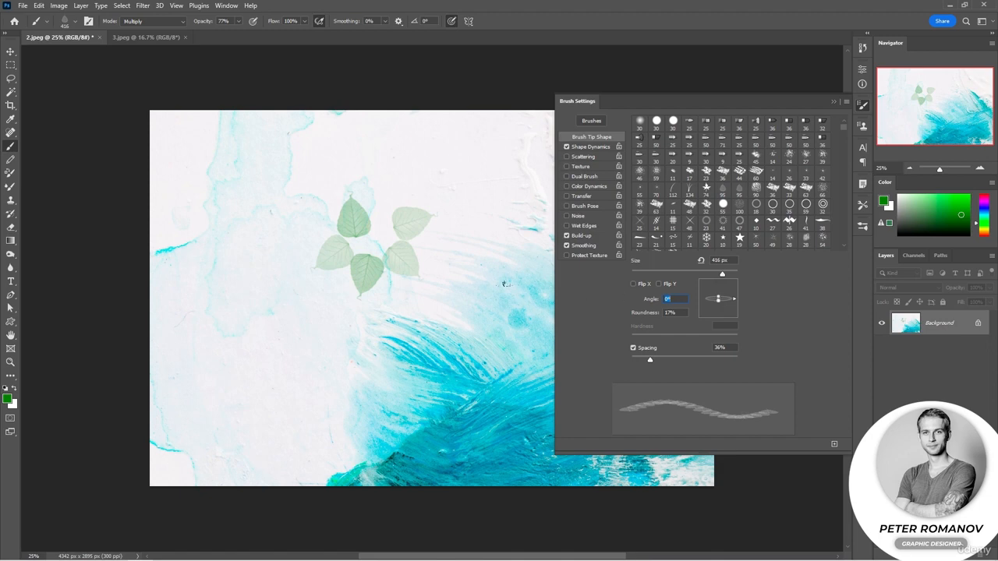
{"action": "left_click", "coordinate": [452, 265]}
{"action": "left_click", "coordinate": [452, 283]}
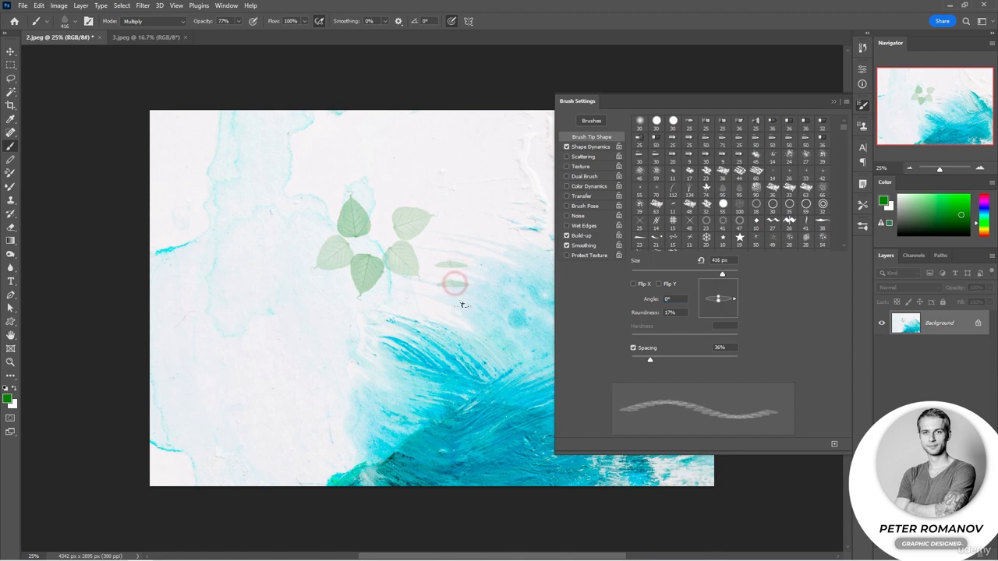
{"action": "left_click", "coordinate": [486, 285]}
{"action": "left_click_drag", "start_coordinate": [718, 305], "coordinate": [719, 323]}
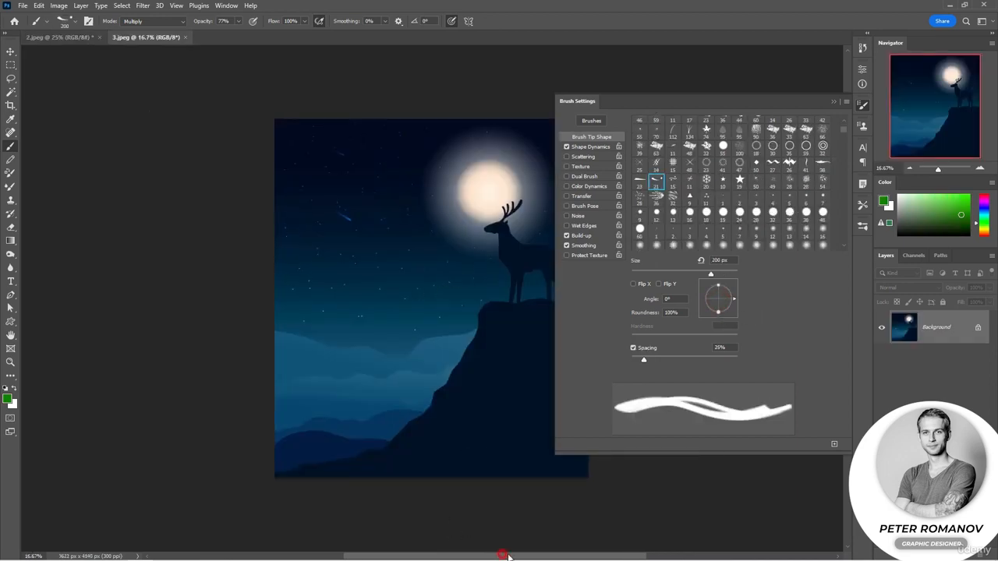
In 3.jpeg, bring the whole deer picture into view and choose the 20 px snowflake brush tip
{"action": "left_click_drag", "start_coordinate": [505, 557], "coordinate": [523, 557]}
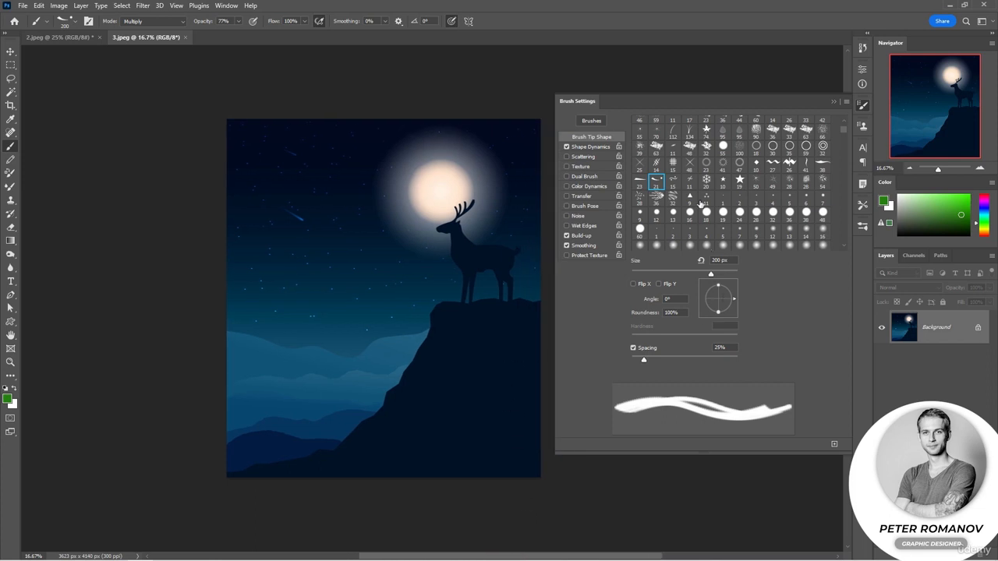
{"action": "scroll", "coordinate": [700, 203], "scroll_direction": "up", "scroll_amount": 3}
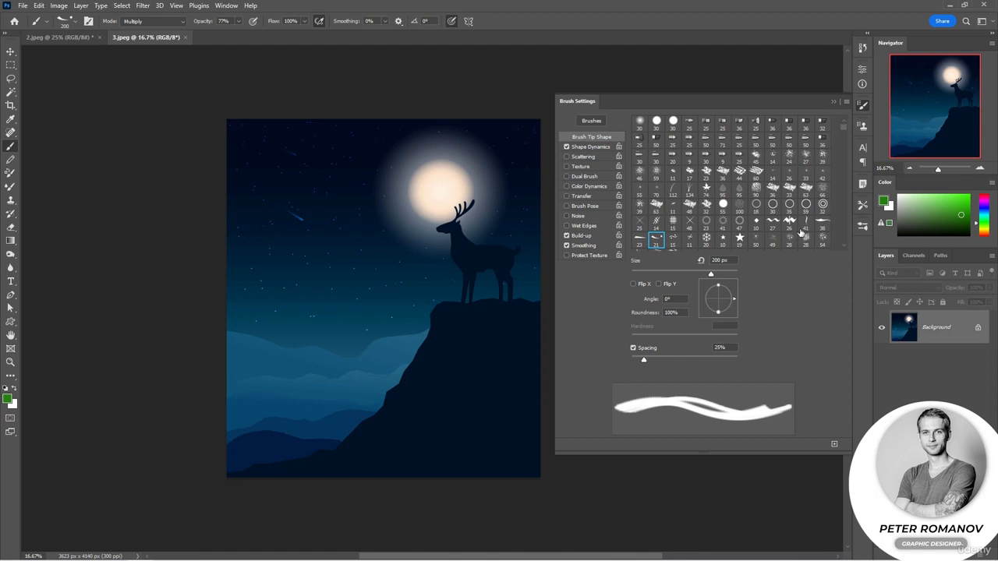
{"action": "scroll", "coordinate": [786, 180], "scroll_direction": "down", "scroll_amount": 2}
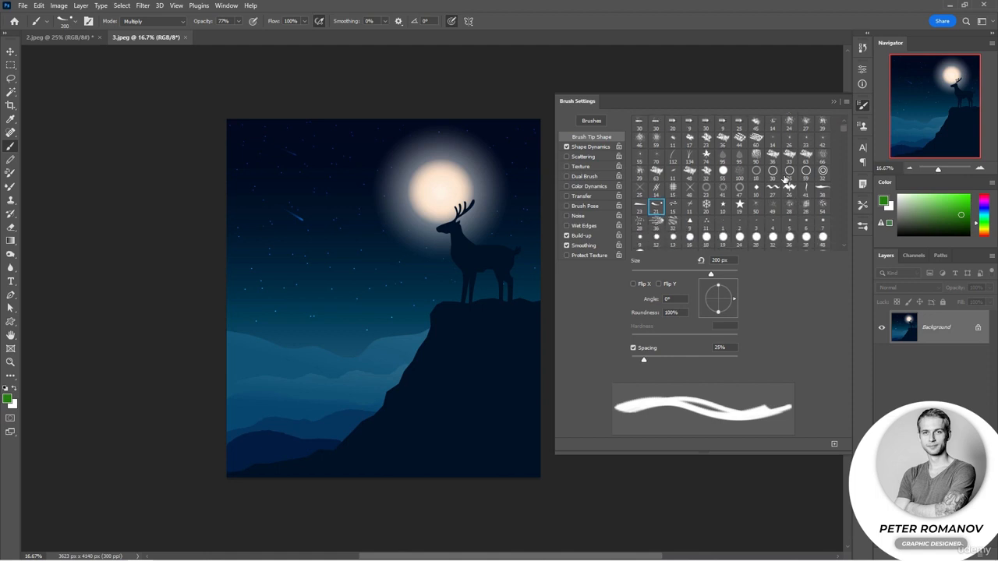
{"action": "left_click", "coordinate": [706, 207]}
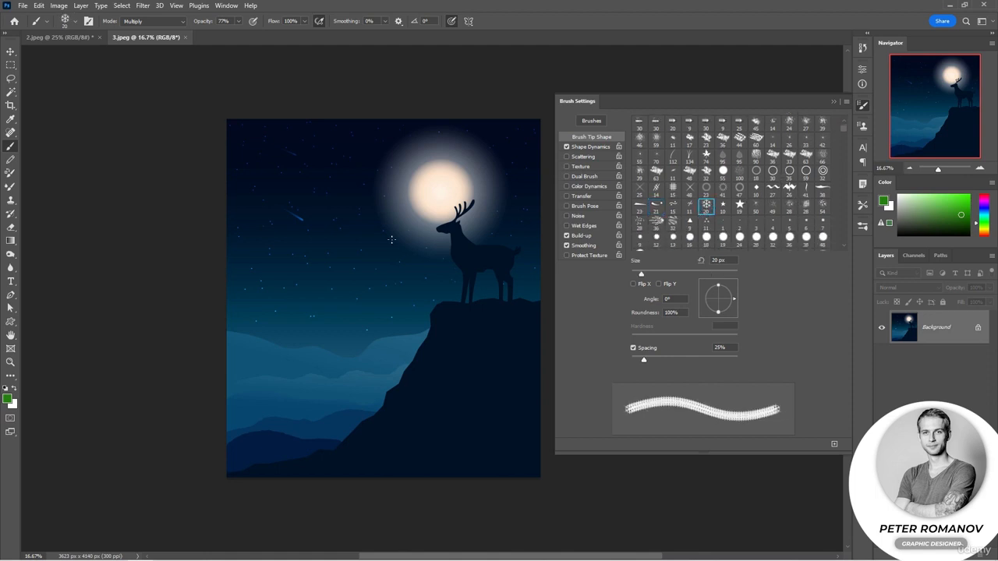
Try snowflake brush sizes of 239, 475 and 2794 px, and restore the tip's original size
{"action": "left_click", "coordinate": [714, 275]}
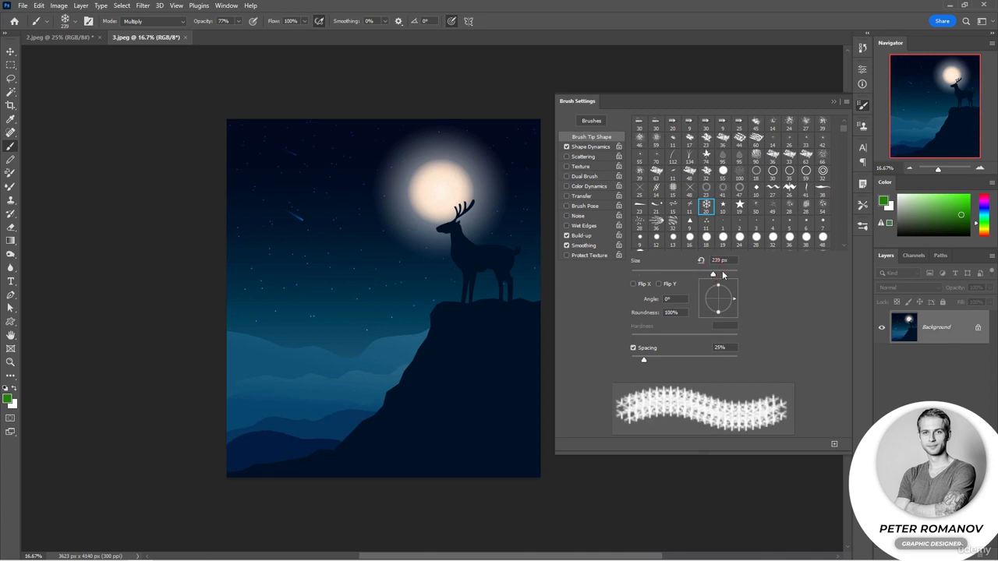
{"action": "left_click", "coordinate": [725, 275]}
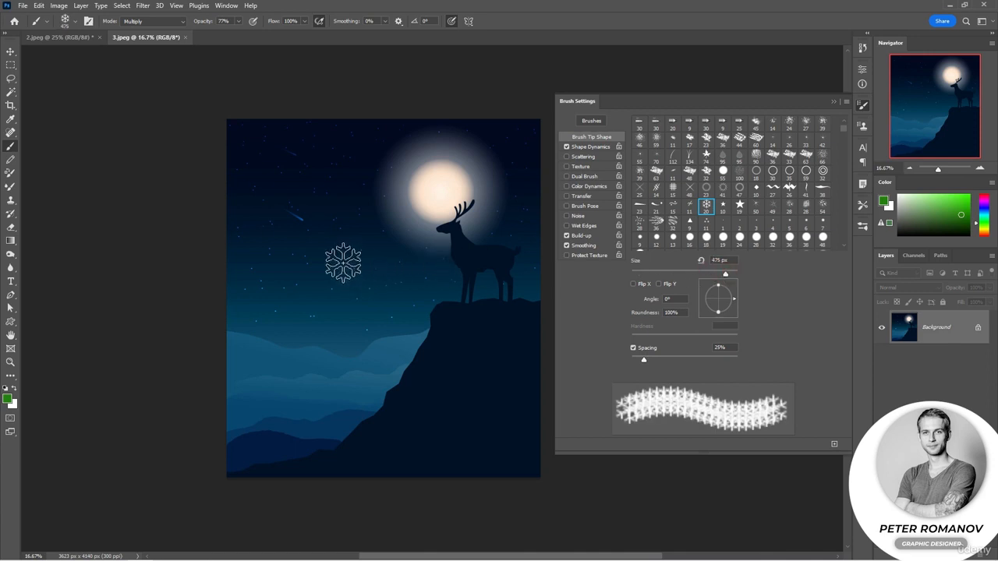
{"action": "left_click", "coordinate": [733, 275]}
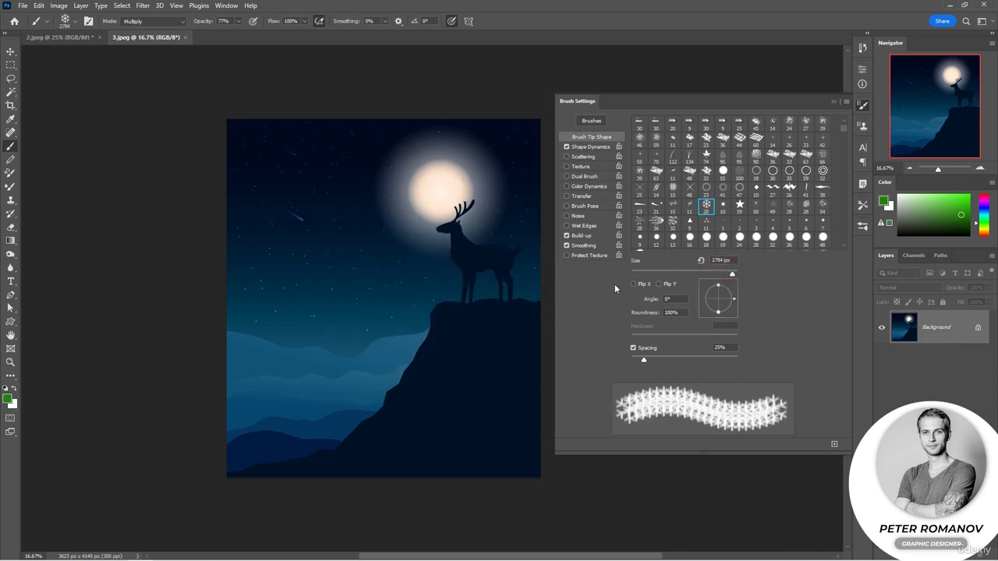
{"action": "left_click_drag", "start_coordinate": [733, 275], "coordinate": [729, 275]}
{"action": "left_click", "coordinate": [701, 262]}
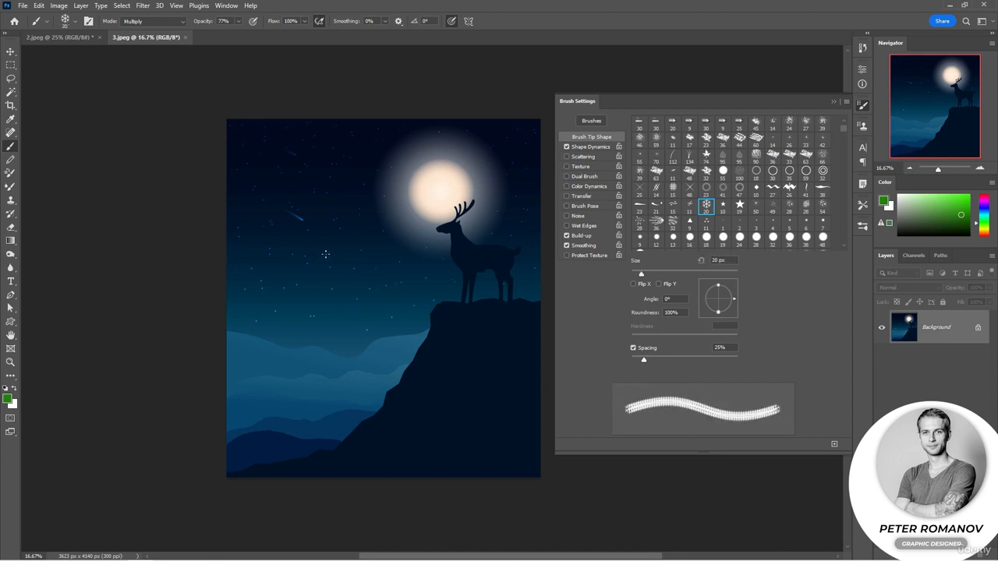
Inspect the original-size snowflake tip against the stars, and enlarge the brush to 465 px
{"action": "scroll", "coordinate": [326, 254], "scroll_direction": "up", "scroll_amount": 8}
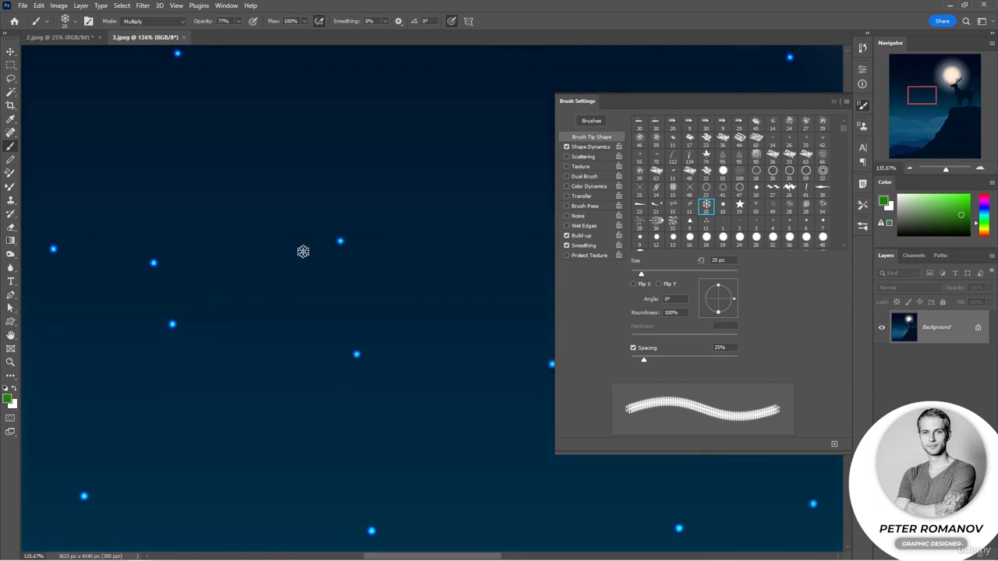
{"action": "scroll", "coordinate": [304, 248], "scroll_direction": "up", "scroll_amount": 5}
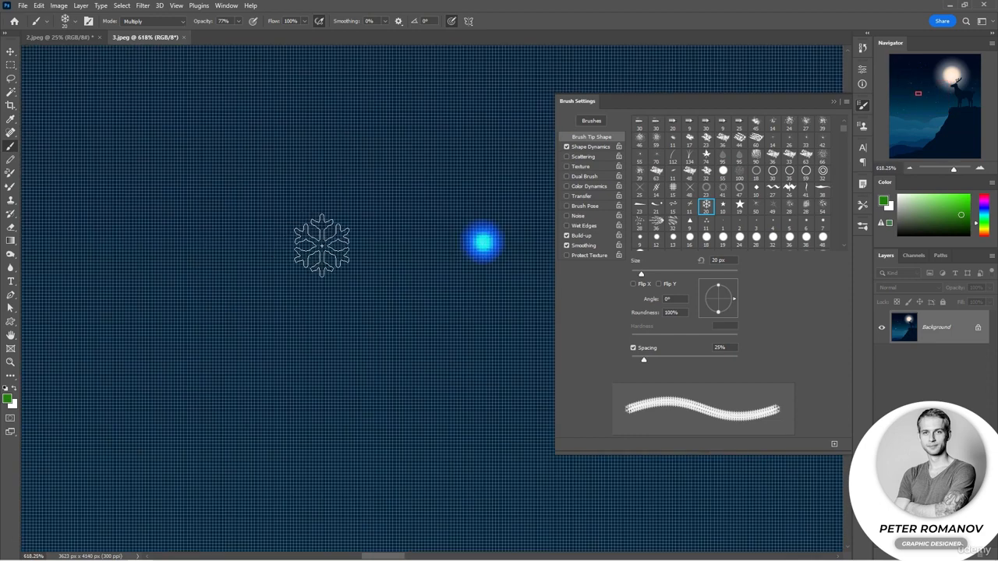
{"action": "scroll", "coordinate": [323, 243], "scroll_direction": "down", "scroll_amount": 2}
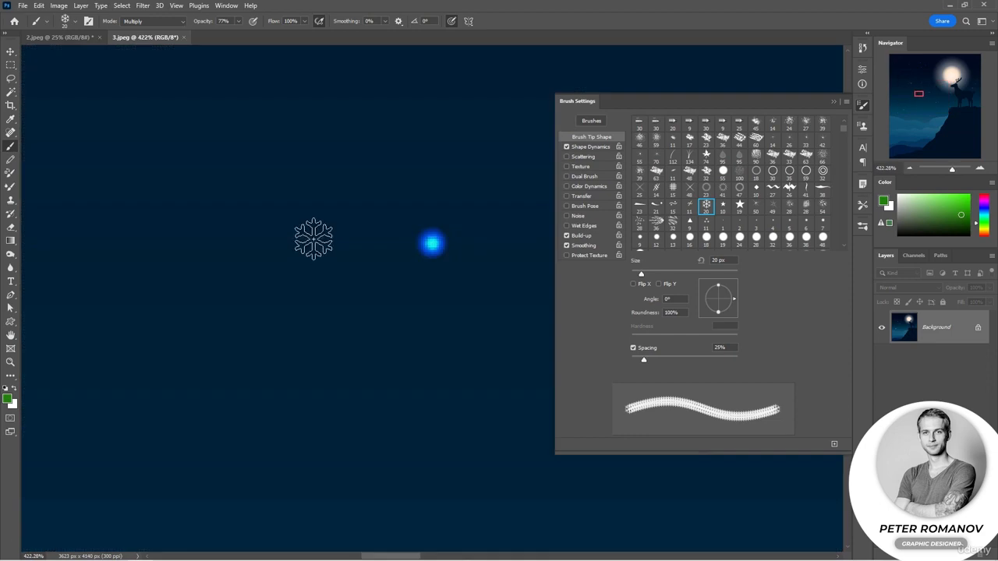
{"action": "scroll", "coordinate": [379, 248], "scroll_direction": "down", "scroll_amount": 8}
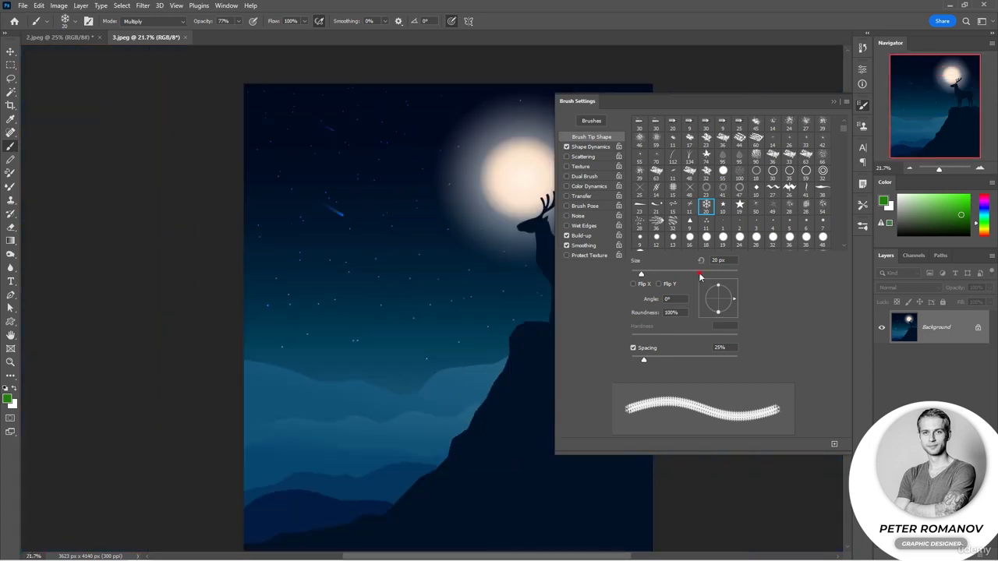
{"action": "left_click_drag", "start_coordinate": [700, 275], "coordinate": [729, 275]}
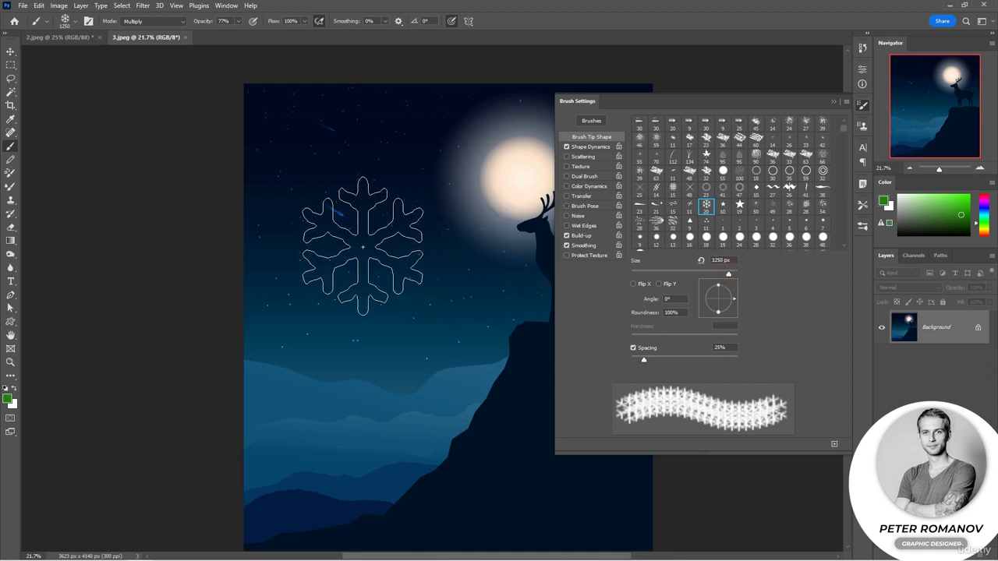
{"action": "left_click", "coordinate": [725, 275]}
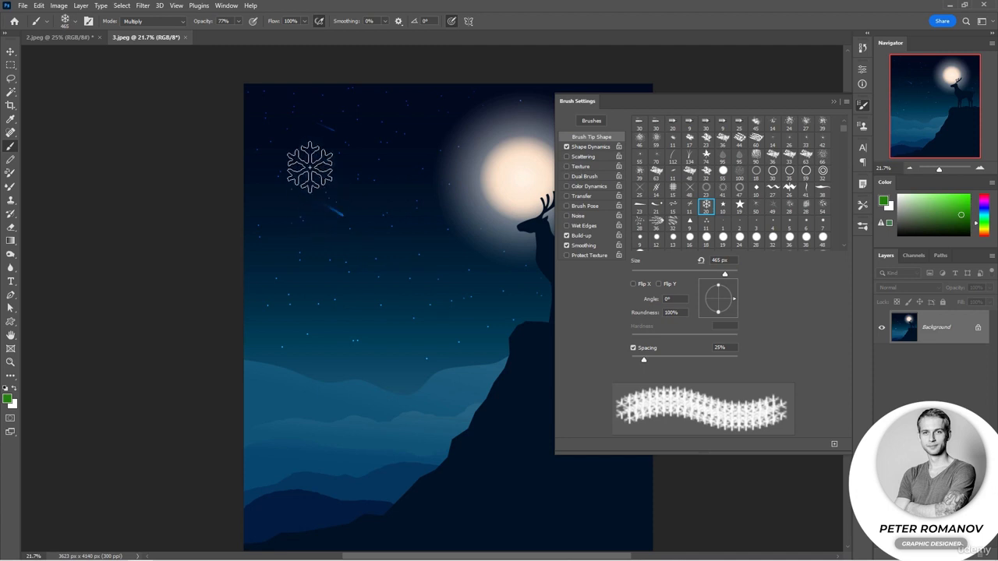
Turn off Shape Dynamics and Build-up, use white in Normal mode at 100% opacity, and try a snowflake stroke across the sky, undoing it
{"action": "left_click", "coordinate": [589, 147]}
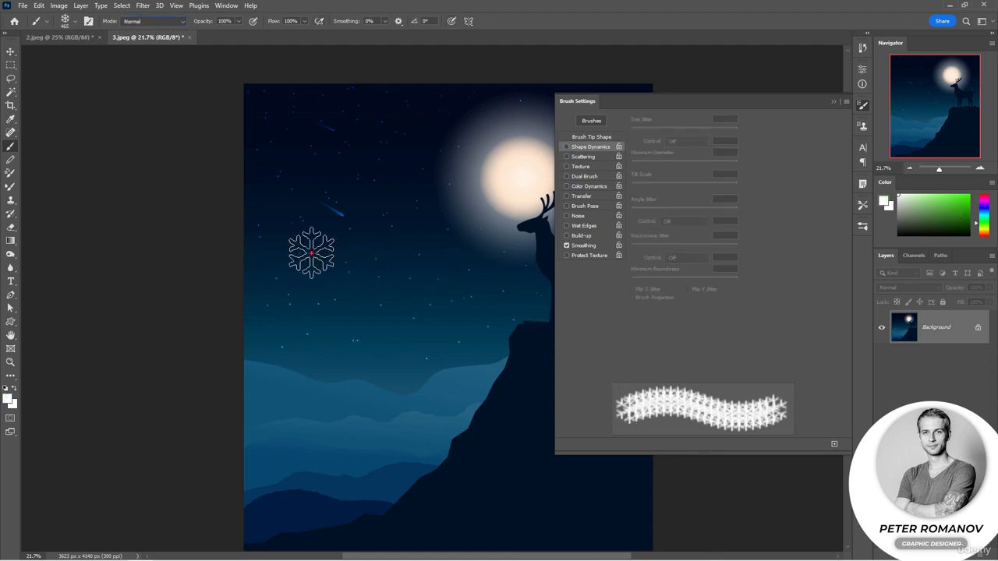
{"action": "mouse_move", "coordinate": [298, 251]}
{"action": "left_mouse_down"}
{"action": "mouse_move", "coordinate": [419, 265]}
{"action": "mouse_move", "coordinate": [439, 181]}
{"action": "mouse_move", "coordinate": [485, 248]}
{"action": "left_mouse_up"}
{"action": "key", "text": "ctrl+z"}
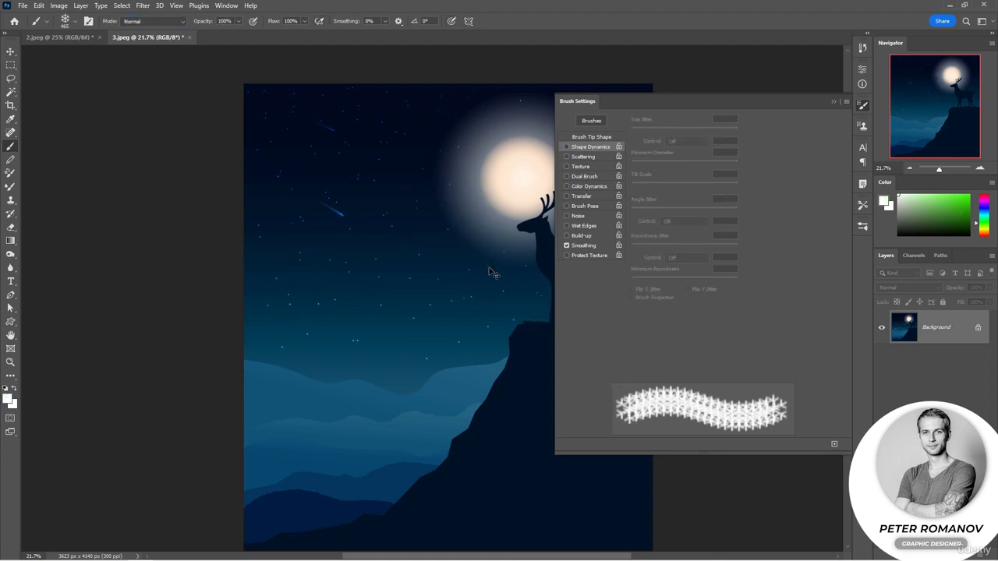
Enable Shape Dynamics with 100% Size Jitter, and paint a winding snowflake stroke plus two single snowflakes left of the cliff
{"action": "left_click", "coordinate": [567, 146]}
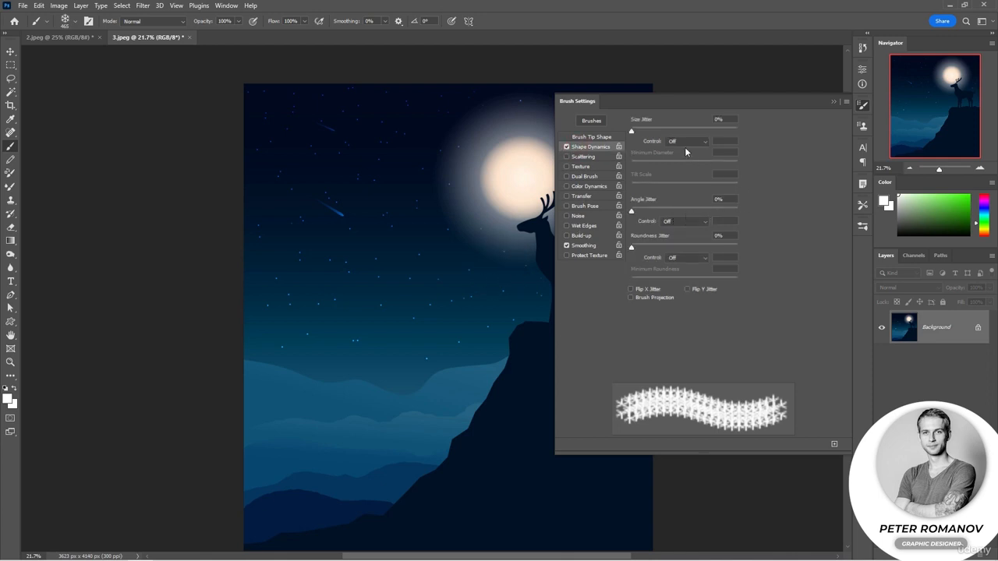
{"action": "left_click_drag", "start_coordinate": [685, 129], "coordinate": [735, 130]}
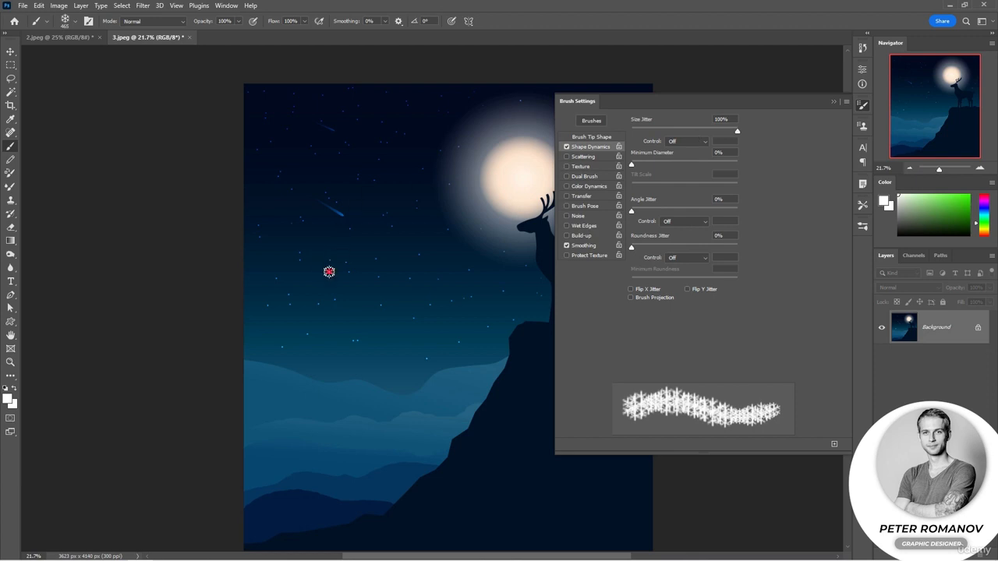
{"action": "mouse_move", "coordinate": [329, 272]}
{"action": "left_mouse_down"}
{"action": "mouse_move", "coordinate": [409, 254]}
{"action": "mouse_move", "coordinate": [421, 278]}
{"action": "mouse_move", "coordinate": [407, 322]}
{"action": "mouse_move", "coordinate": [312, 326]}
{"action": "mouse_move", "coordinate": [332, 361]}
{"action": "mouse_move", "coordinate": [429, 371]}
{"action": "left_mouse_up"}
{"action": "left_click", "coordinate": [456, 346]}
{"action": "left_click", "coordinate": [477, 306]}
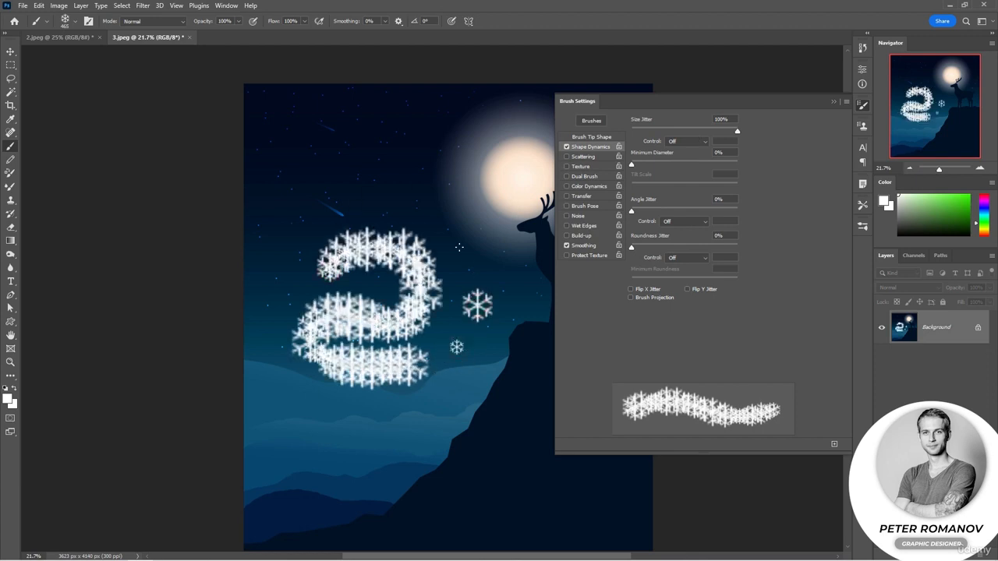
Stamp four single snowflakes across the sky above the winding snowflake stroke
{"action": "left_click", "coordinate": [427, 189]}
{"action": "left_click", "coordinate": [350, 173]}
{"action": "left_click", "coordinate": [301, 201]}
{"action": "left_click", "coordinate": [294, 243]}
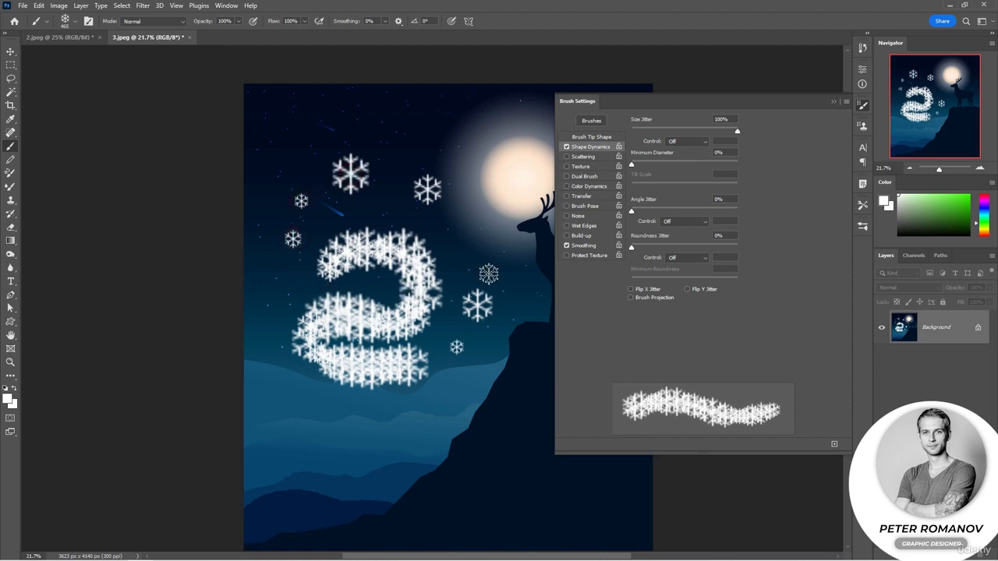
Undo all the snowflake painting, including the winding stroke and the single snowflakes
{"action": "key", "text": "ctrl+z"}
{"action": "key", "text": "ctrl+z"}
{"action": "key", "text": "ctrl+z"}
{"action": "key", "text": "ctrl+z"}
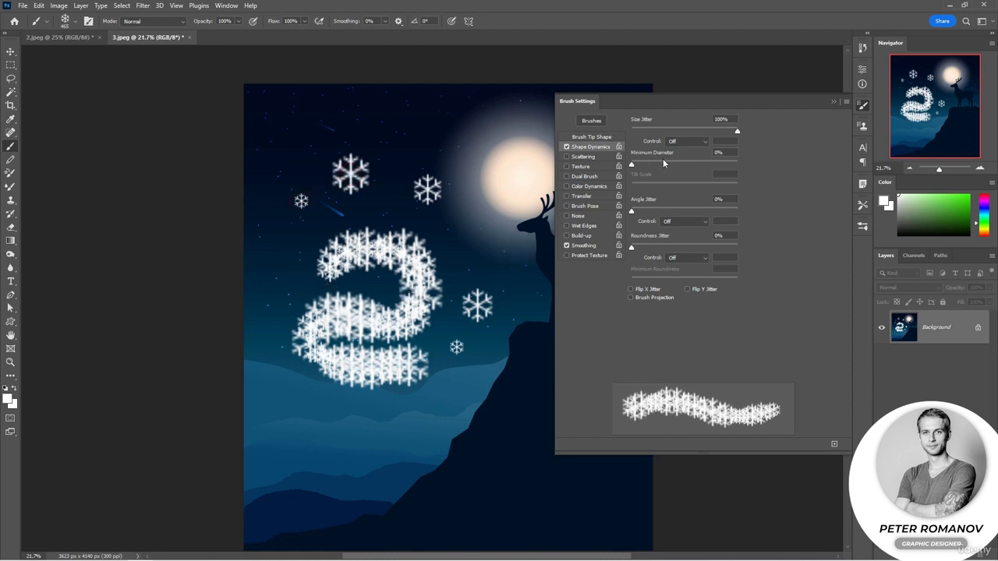
{"action": "key", "text": "ctrl+z"}
{"action": "key", "text": "ctrl+z"}
{"action": "key", "text": "ctrl+z"}
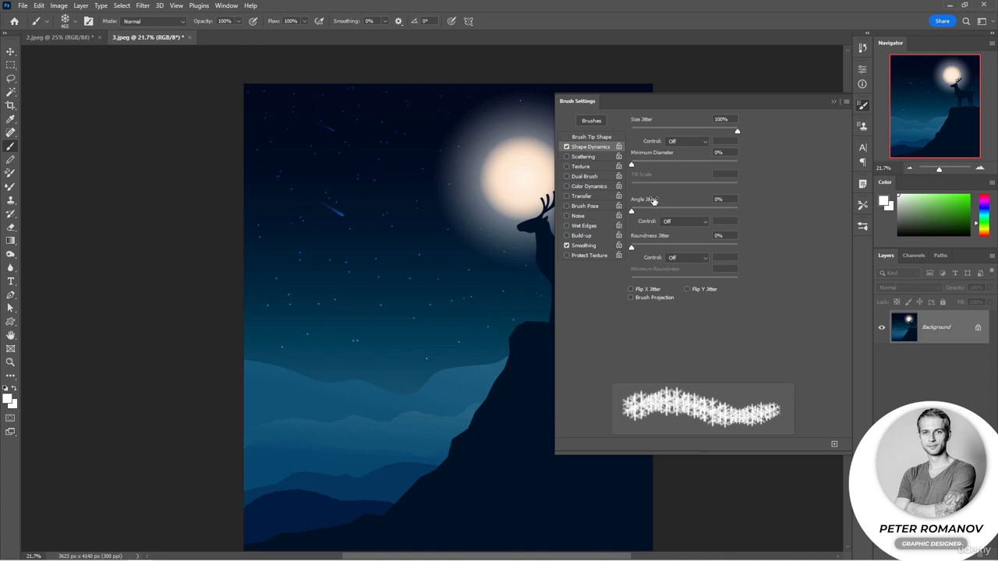
Try a snowflake stroke and four single stamps left of the cliff with 100% Size Jitter, undoing all of them
{"action": "mouse_move", "coordinate": [507, 310]}
{"action": "left_mouse_down"}
{"action": "mouse_move", "coordinate": [472, 314]}
{"action": "mouse_move", "coordinate": [429, 352]}
{"action": "mouse_move", "coordinate": [317, 361]}
{"action": "mouse_move", "coordinate": [305, 258]}
{"action": "mouse_move", "coordinate": [382, 241]}
{"action": "mouse_move", "coordinate": [448, 272]}
{"action": "mouse_move", "coordinate": [461, 233]}
{"action": "mouse_move", "coordinate": [434, 169]}
{"action": "left_mouse_up"}
{"action": "key", "text": "ctrl+z"}
{"action": "left_click", "coordinate": [404, 231]}
{"action": "left_click", "coordinate": [369, 276]}
{"action": "left_click", "coordinate": [455, 286]}
{"action": "left_click", "coordinate": [403, 330]}
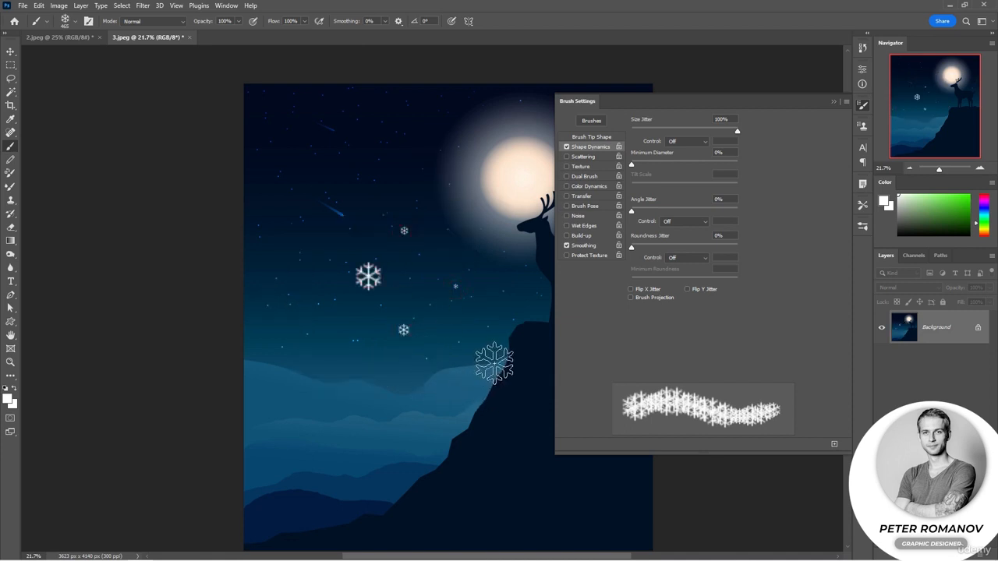
{"action": "key", "text": "ctrl+z"}
{"action": "key", "text": "ctrl+z"}
{"action": "key", "text": "ctrl+z"}
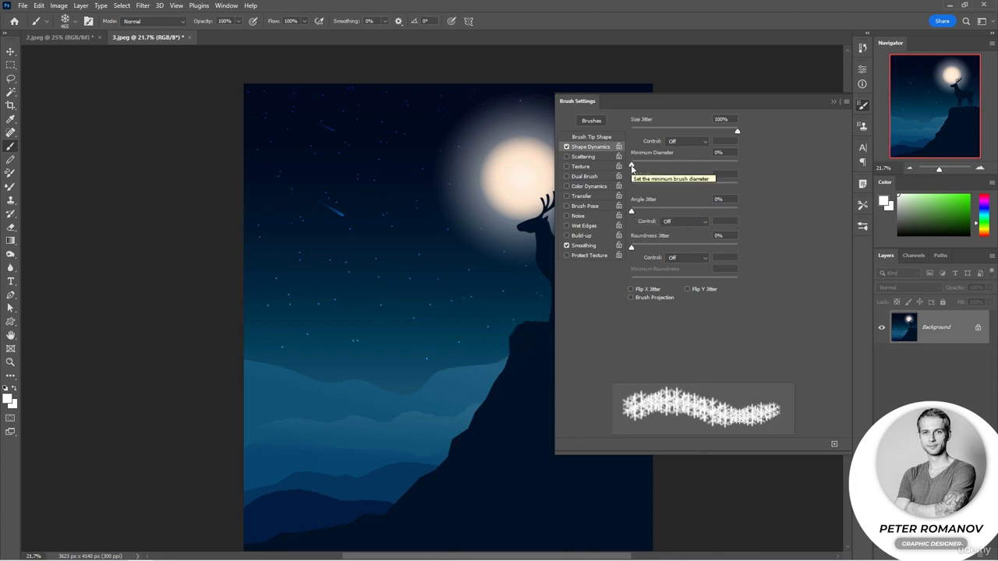
Set the Minimum Diameter to 58%, and stamp a curved trail of twelve snowflakes from the sky over the cliff to the lower hills
{"action": "mouse_move", "coordinate": [631, 167]}
{"action": "left_mouse_down"}
{"action": "mouse_move", "coordinate": [734, 168]}
{"action": "mouse_move", "coordinate": [683, 169]}
{"action": "mouse_move", "coordinate": [693, 167]}
{"action": "left_mouse_up"}
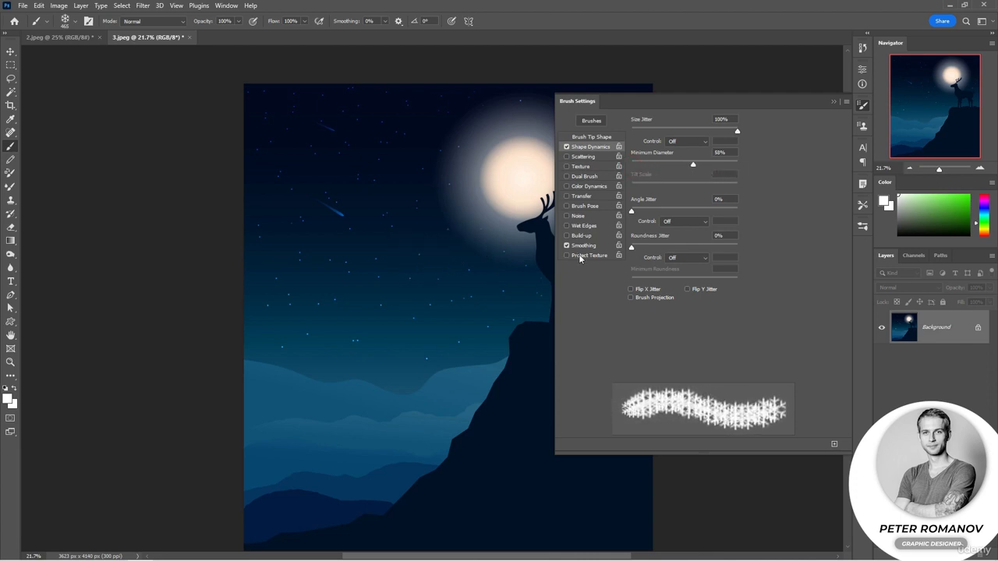
{"action": "left_click", "coordinate": [386, 271]}
{"action": "left_click", "coordinate": [422, 293]}
{"action": "left_click", "coordinate": [452, 315]}
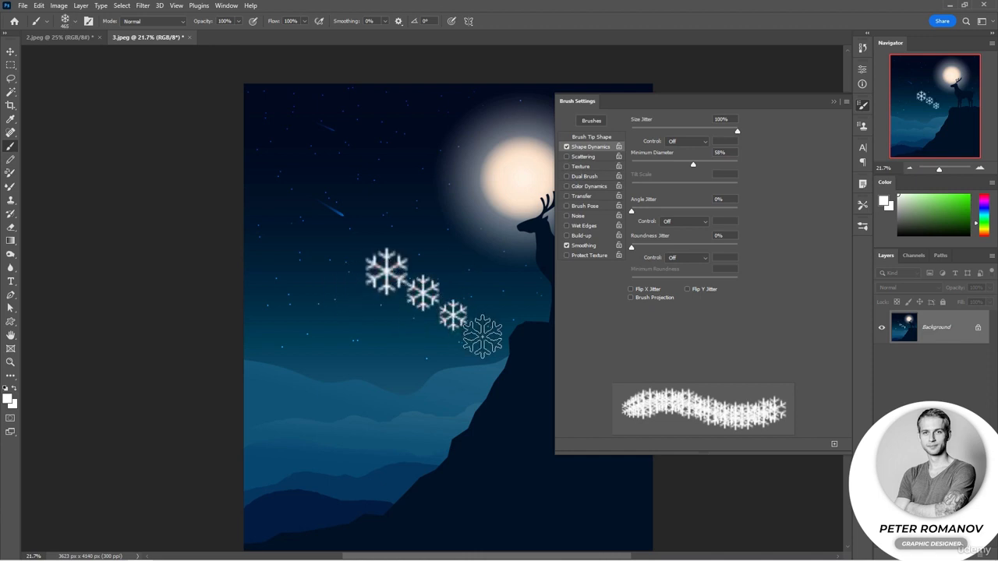
{"action": "left_click", "coordinate": [482, 335]}
{"action": "left_click", "coordinate": [511, 379]}
{"action": "left_click", "coordinate": [518, 425]}
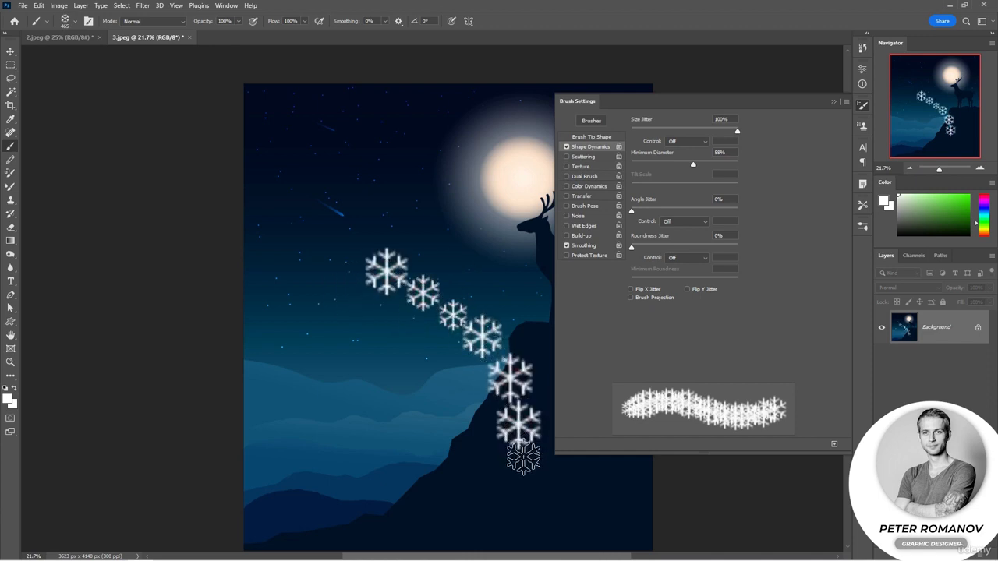
{"action": "left_click", "coordinate": [526, 472]}
{"action": "left_click", "coordinate": [498, 508]}
{"action": "left_click", "coordinate": [457, 507]}
{"action": "left_click", "coordinate": [416, 497]}
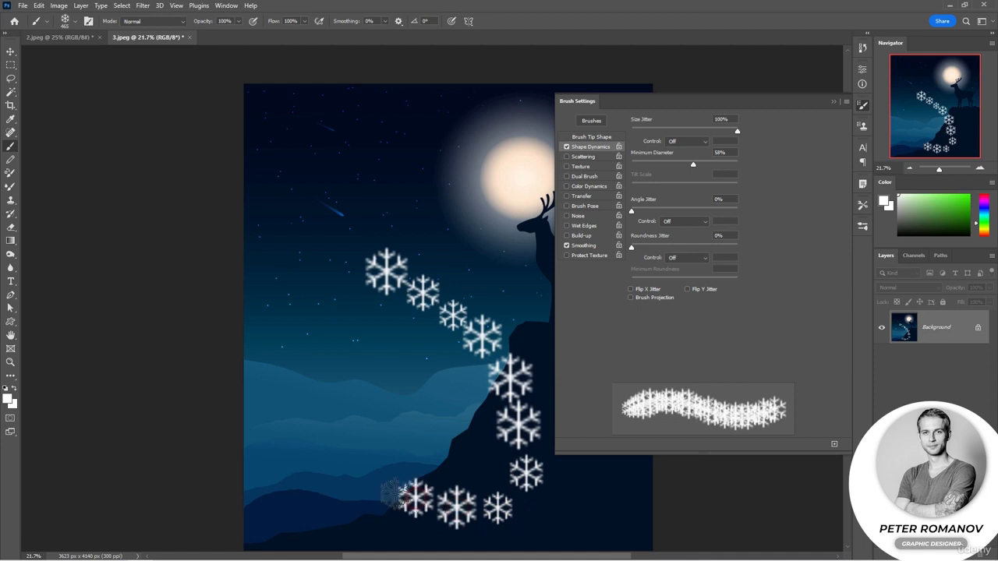
{"action": "left_click", "coordinate": [372, 480]}
{"action": "left_click", "coordinate": [337, 464]}
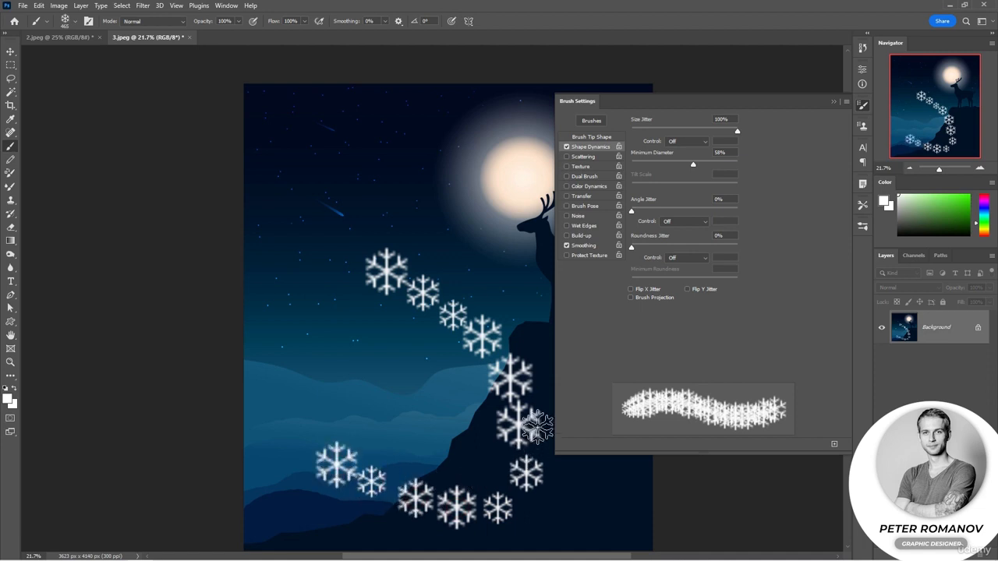
Undo the whole curved trail of twelve snowflakes
{"action": "key", "text": "ctrl+z"}
{"action": "key", "text": "ctrl+z"}
{"action": "key", "text": "ctrl+z"}
{"action": "key", "text": "ctrl+z"}
{"action": "key", "text": "ctrl+z"}
{"action": "key", "text": "ctrl+z"}
{"action": "key", "text": "ctrl+z"}
{"action": "key", "text": "ctrl+z"}
{"action": "key", "text": "ctrl+z"}
{"action": "key", "text": "ctrl+z"}
{"action": "key", "text": "ctrl+z"}
{"action": "key", "text": "ctrl+z"}
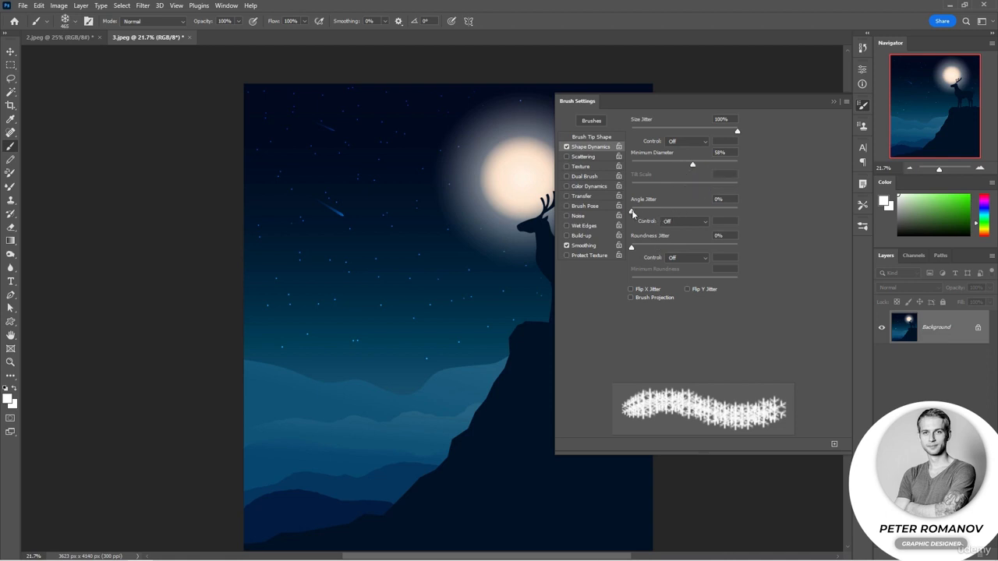
Set Angle Jitter to 46% and Roundness Jitter to 53%, and stamp eleven snowflakes across the sky, hills and cliff edge
{"action": "mouse_move", "coordinate": [633, 212]}
{"action": "left_mouse_down"}
{"action": "mouse_move", "coordinate": [690, 215]}
{"action": "mouse_move", "coordinate": [642, 213]}
{"action": "mouse_move", "coordinate": [681, 214]}
{"action": "left_mouse_up"}
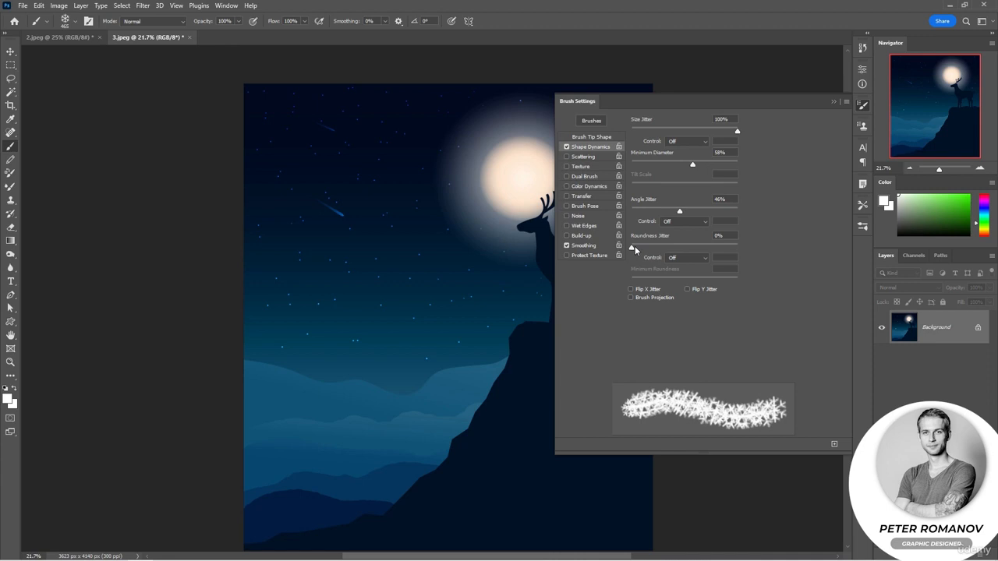
{"action": "left_click_drag", "start_coordinate": [633, 248], "coordinate": [690, 248]}
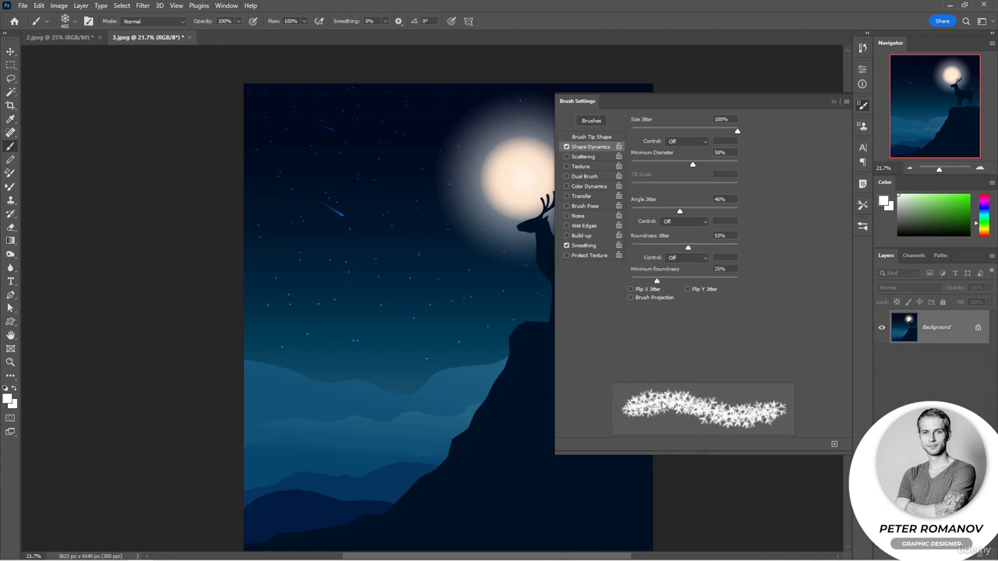
{"action": "left_click", "coordinate": [336, 242]}
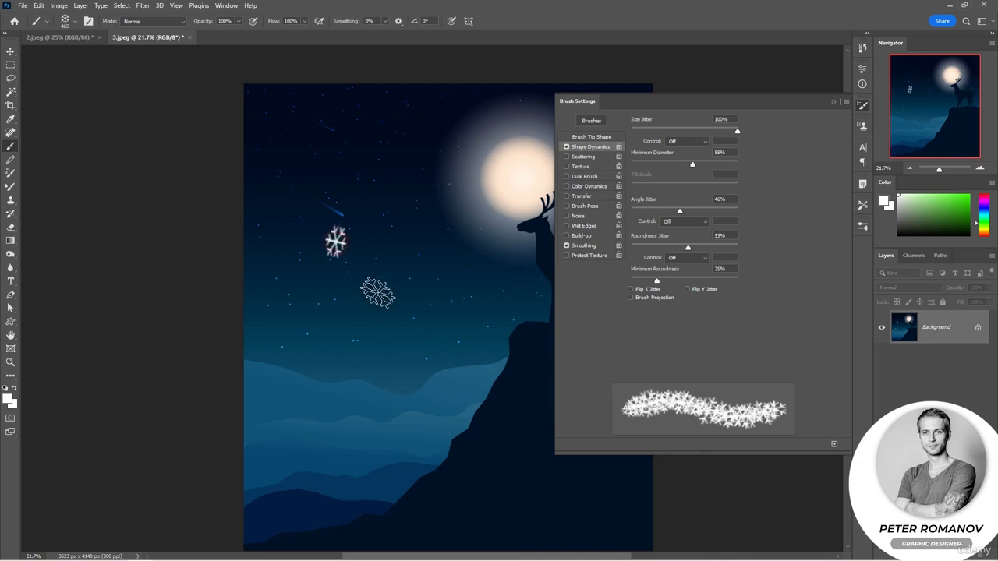
{"action": "left_click", "coordinate": [404, 293]}
{"action": "left_click", "coordinate": [349, 343]}
{"action": "left_click", "coordinate": [283, 327]}
{"action": "left_click", "coordinate": [356, 419]}
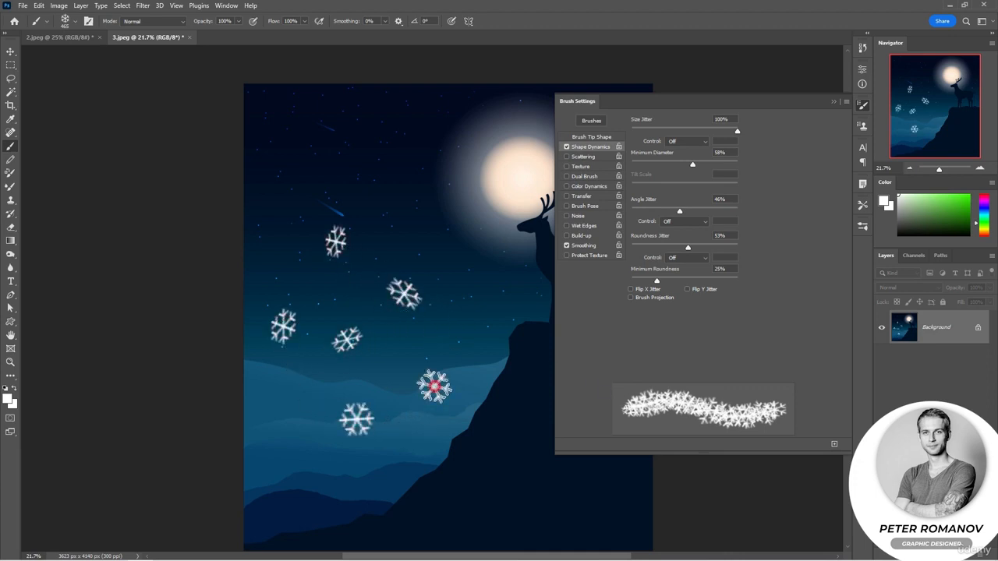
{"action": "left_click", "coordinate": [433, 386]}
{"action": "left_click", "coordinate": [479, 315]}
{"action": "left_click", "coordinate": [484, 419]}
{"action": "left_click", "coordinate": [439, 453]}
{"action": "left_click", "coordinate": [372, 494]}
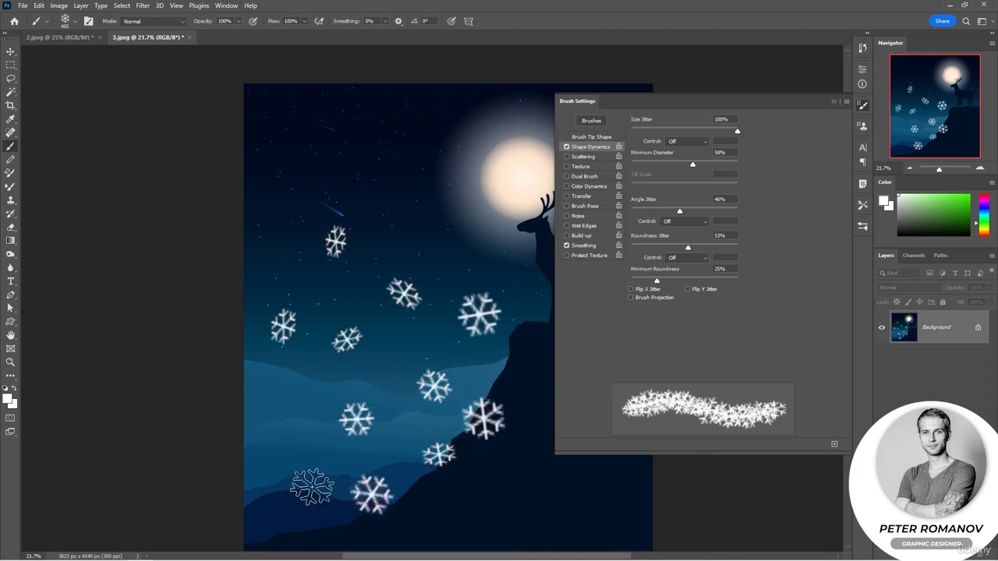
{"action": "left_click", "coordinate": [300, 479]}
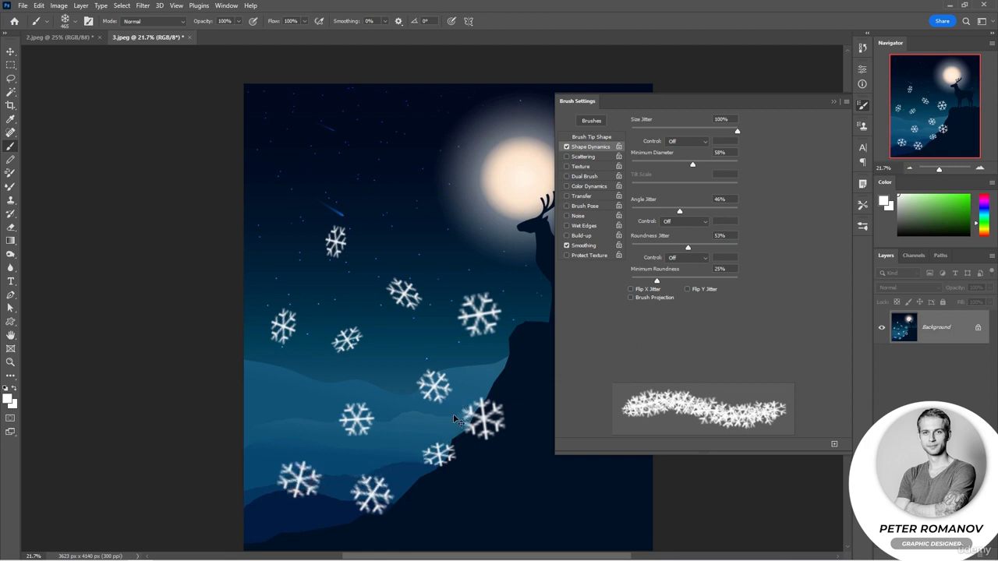
Undo all the rotated and squashed snowflake stamps
{"action": "key", "text": "ctrl+z"}
{"action": "key", "text": "ctrl+z"}
{"action": "key", "text": "ctrl+z"}
{"action": "key", "text": "ctrl+z"}
{"action": "key", "text": "ctrl+z"}
{"action": "key", "text": "ctrl+z"}
{"action": "key", "text": "ctrl+z"}
{"action": "key", "text": "ctrl+z"}
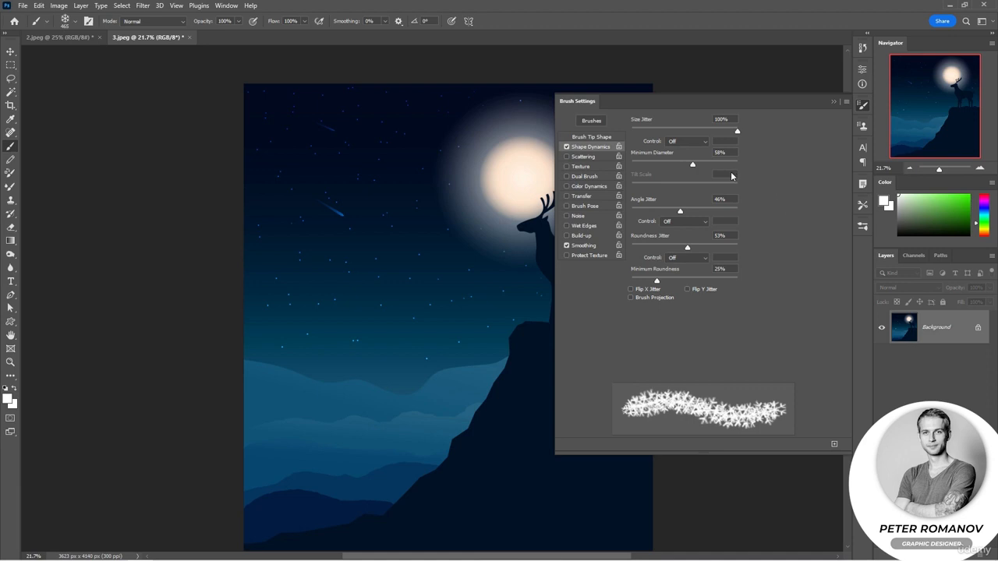
Review the Control options for Size Jitter, Angle Jitter and Roundness Jitter, leaving each at Off
{"action": "left_click", "coordinate": [696, 141]}
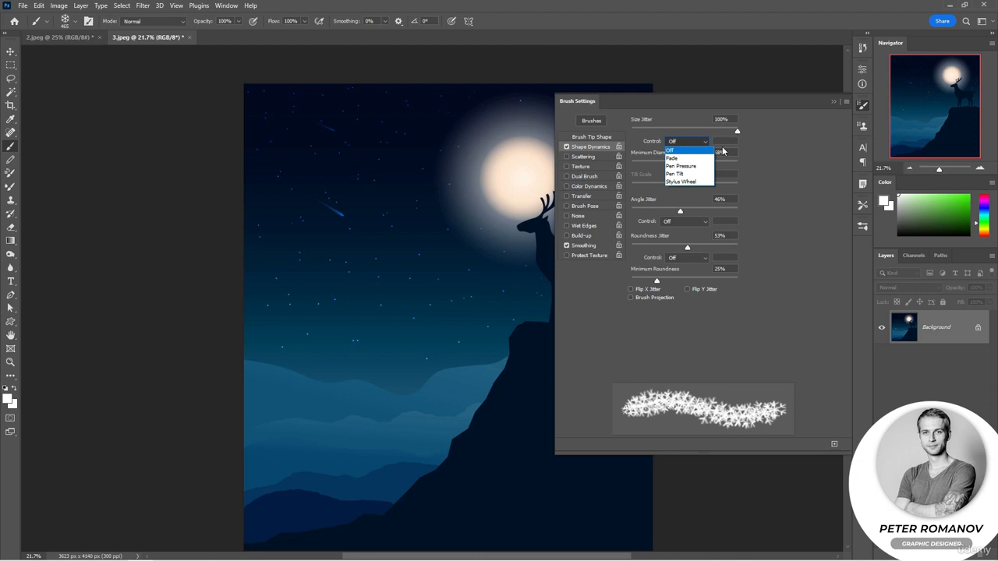
{"action": "left_click", "coordinate": [782, 169]}
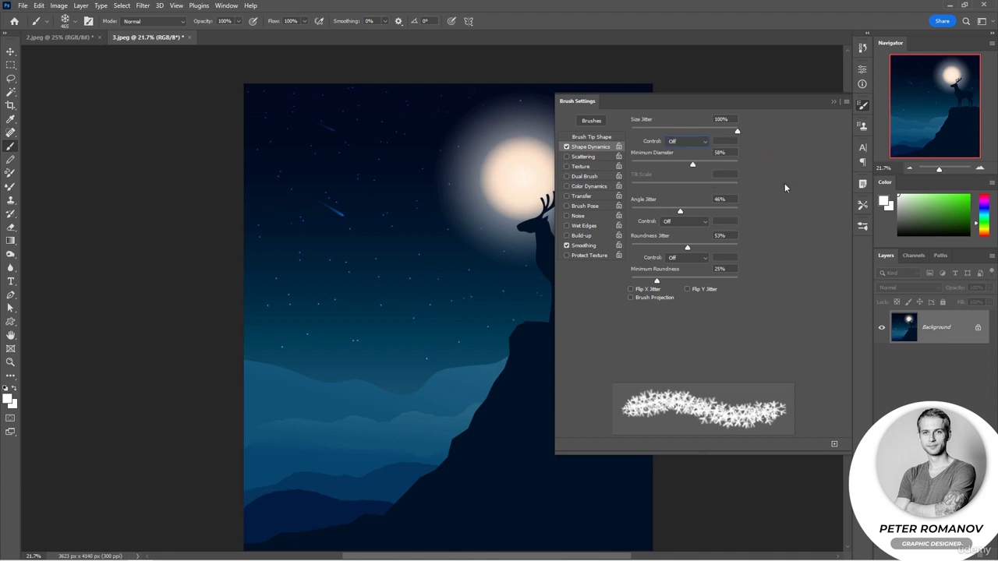
{"action": "left_click", "coordinate": [700, 223]}
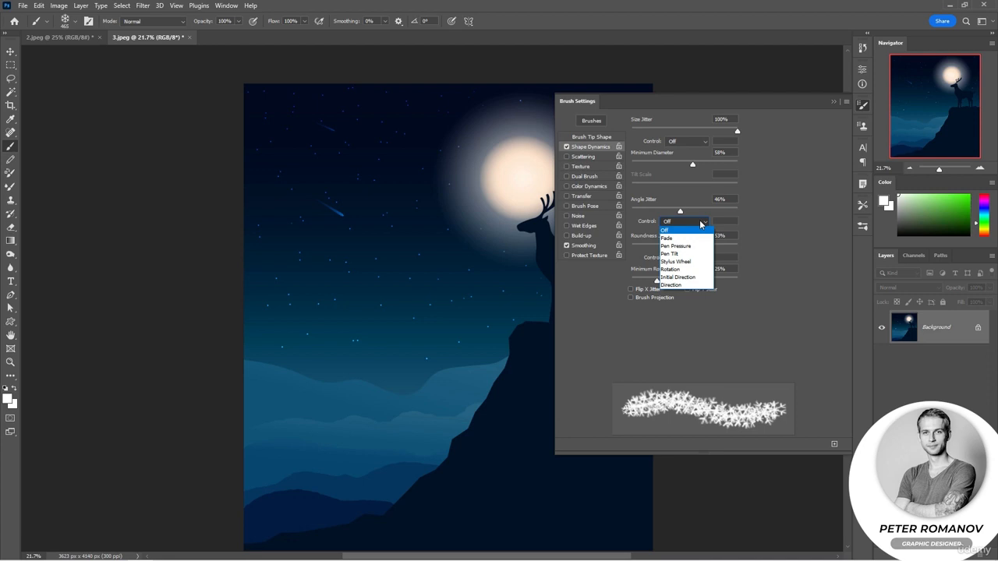
{"action": "left_click", "coordinate": [802, 241]}
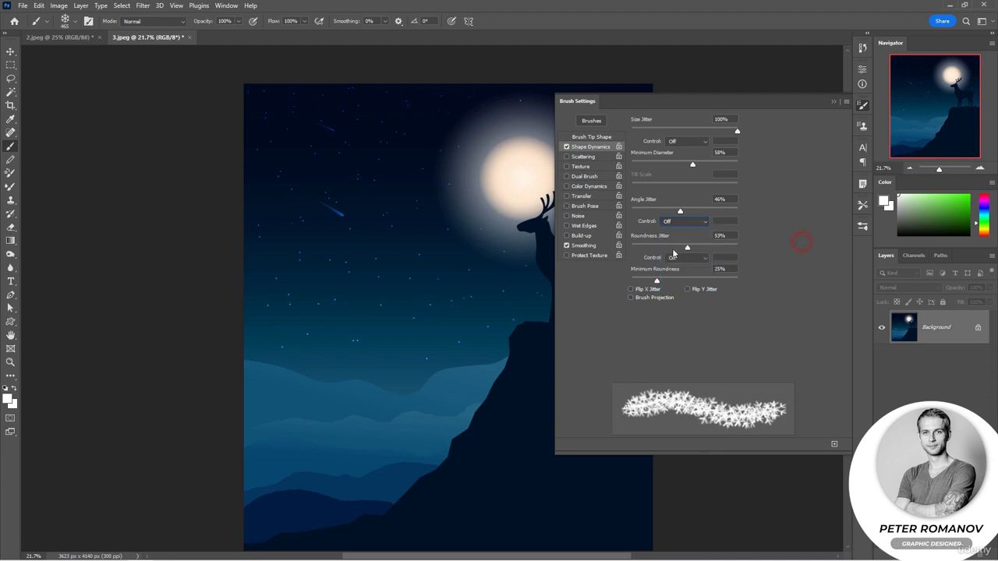
{"action": "left_click", "coordinate": [693, 259]}
{"action": "left_click", "coordinate": [692, 260]}
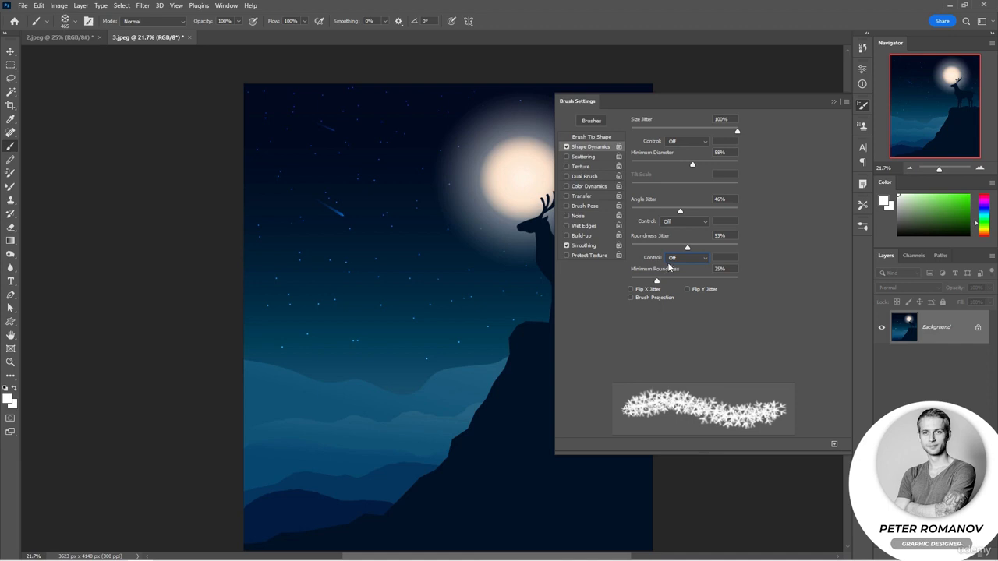
Reset Roundness Jitter and Angle Jitter to 0%, and set Size Jitter to 47% with a Minimum Diameter of 36%
{"action": "left_click_drag", "start_coordinate": [657, 283], "coordinate": [633, 282]}
{"action": "left_click_drag", "start_coordinate": [687, 248], "coordinate": [633, 249]}
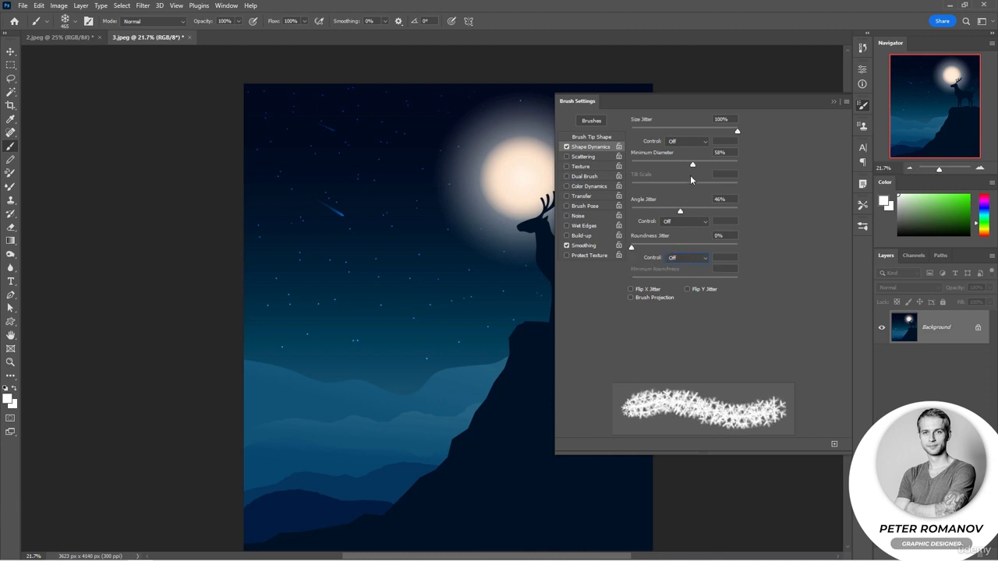
{"action": "left_click_drag", "start_coordinate": [692, 165], "coordinate": [628, 165]}
{"action": "left_click_drag", "start_coordinate": [679, 212], "coordinate": [619, 209]}
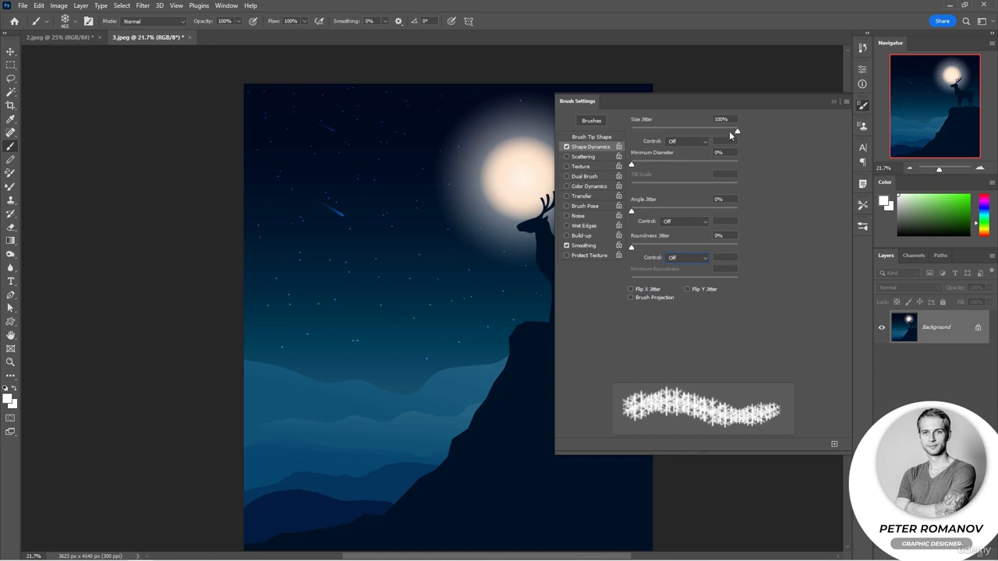
{"action": "mouse_move", "coordinate": [730, 134]}
{"action": "left_mouse_down"}
{"action": "mouse_move", "coordinate": [625, 130]}
{"action": "mouse_move", "coordinate": [681, 135]}
{"action": "left_mouse_up"}
{"action": "mouse_move", "coordinate": [630, 165]}
{"action": "left_mouse_down"}
{"action": "mouse_move", "coordinate": [676, 176]}
{"action": "mouse_move", "coordinate": [671, 169]}
{"action": "left_mouse_up"}
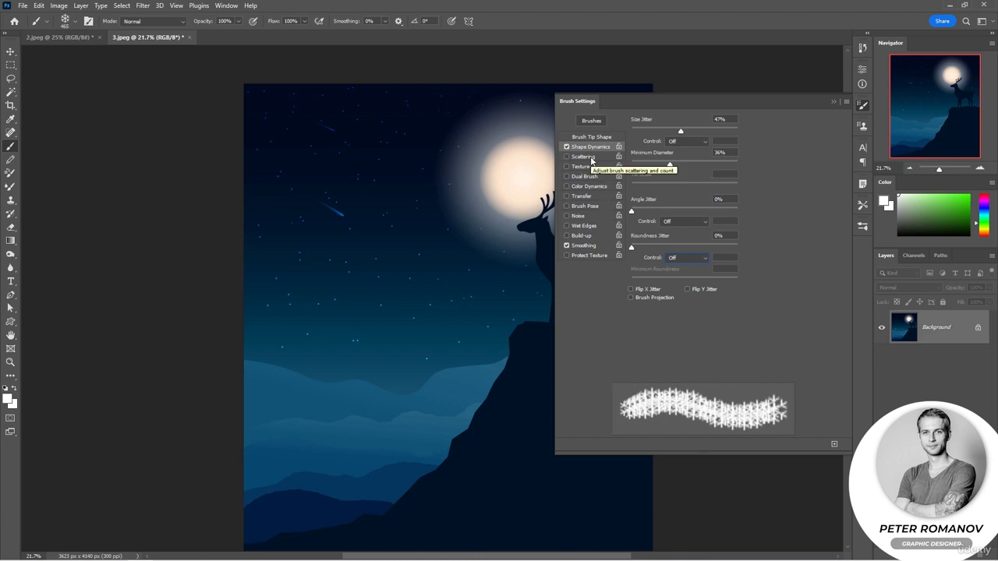
Enable Scattering for the snowflake brush, and set the Scatter amount to 515%
{"action": "left_click", "coordinate": [583, 156]}
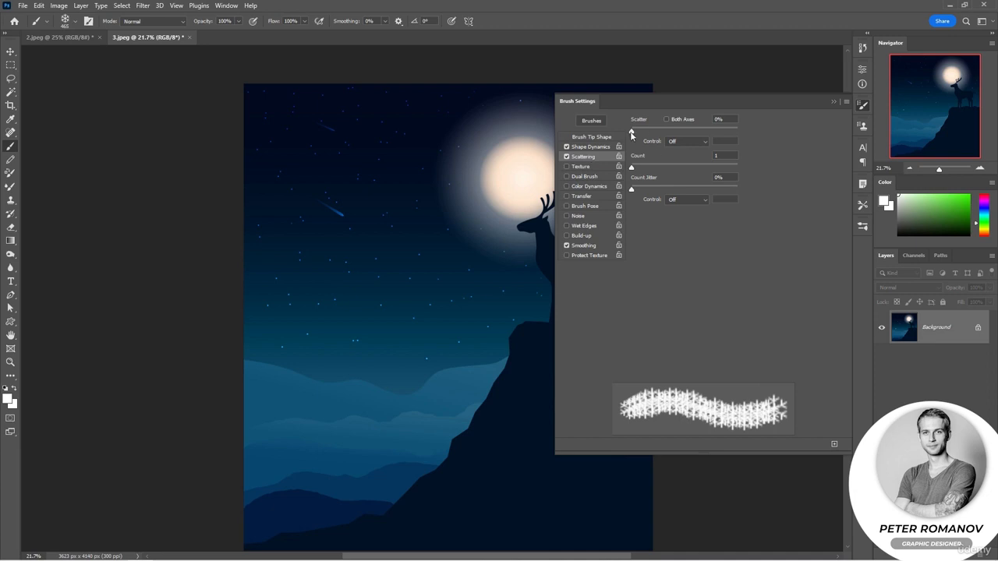
{"action": "mouse_move", "coordinate": [643, 131]}
{"action": "left_mouse_down"}
{"action": "mouse_move", "coordinate": [714, 132]}
{"action": "mouse_move", "coordinate": [664, 132]}
{"action": "mouse_move", "coordinate": [681, 132]}
{"action": "left_mouse_up"}
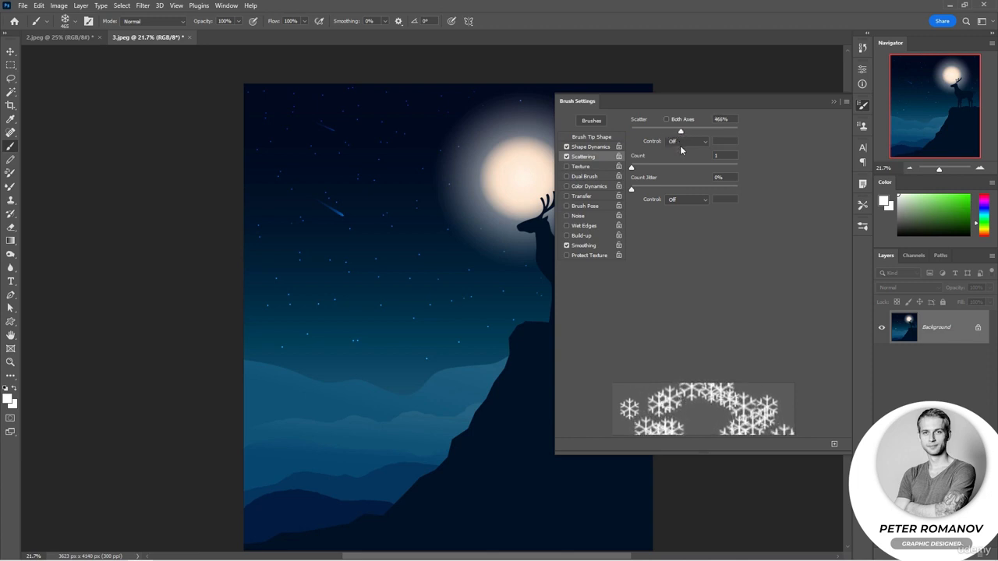
{"action": "mouse_move", "coordinate": [681, 131]}
{"action": "left_mouse_down"}
{"action": "mouse_move", "coordinate": [753, 134]}
{"action": "mouse_move", "coordinate": [686, 131]}
{"action": "left_mouse_up"}
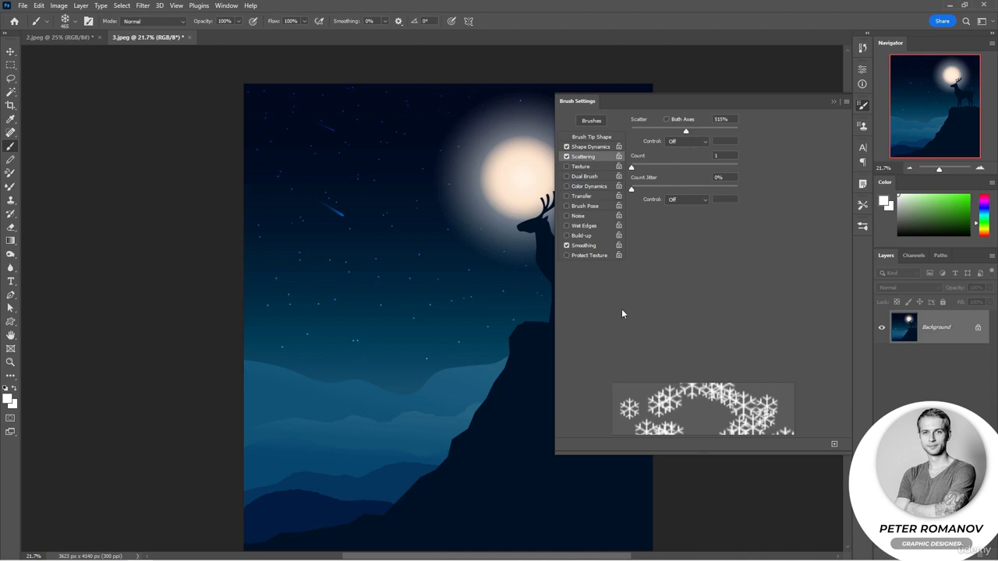
Try scattered snowflake strokes over the sky, moon and cliff at 515% Scatter, undoing all of them
{"action": "mouse_move", "coordinate": [304, 166]}
{"action": "left_mouse_down"}
{"action": "mouse_move", "coordinate": [419, 230]}
{"action": "mouse_move", "coordinate": [361, 435]}
{"action": "mouse_move", "coordinate": [507, 416]}
{"action": "mouse_move", "coordinate": [372, 473]}
{"action": "mouse_move", "coordinate": [475, 507]}
{"action": "mouse_move", "coordinate": [530, 364]}
{"action": "left_mouse_up"}
{"action": "left_click", "coordinate": [531, 292]}
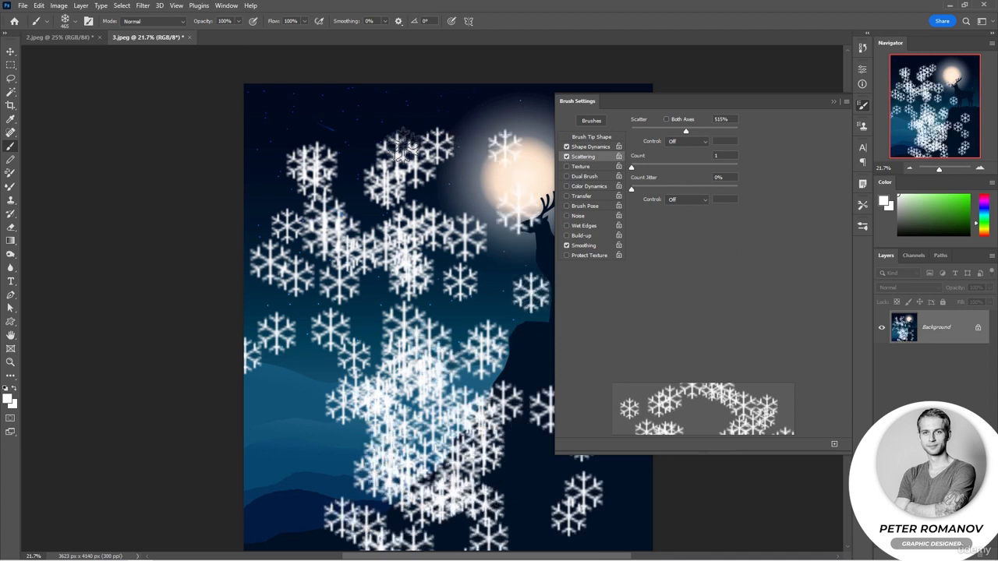
{"action": "left_click_drag", "start_coordinate": [436, 142], "coordinate": [406, 150]}
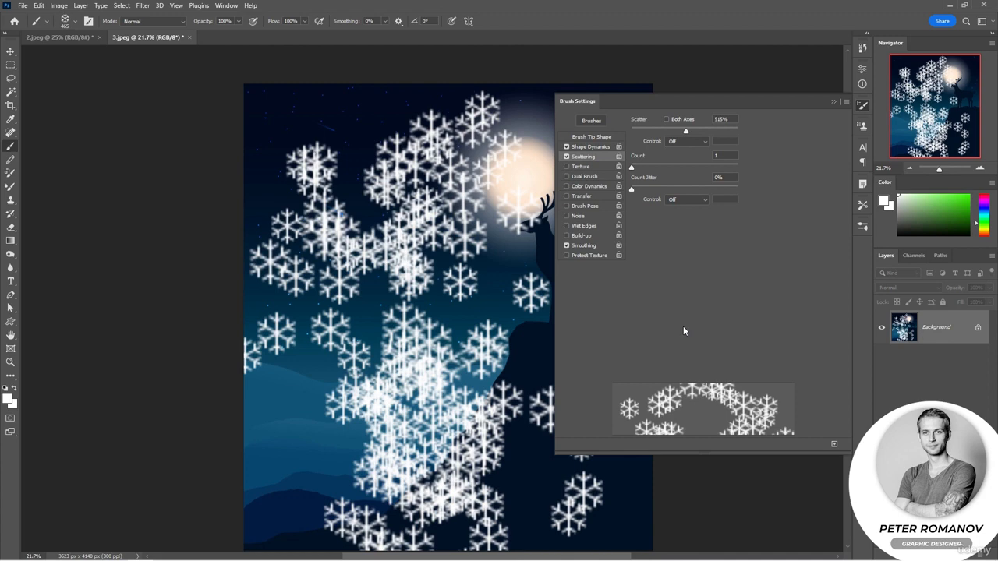
{"action": "key", "text": "ctrl+z"}
{"action": "key", "text": "ctrl+z"}
{"action": "key", "text": "ctrl+z"}
{"action": "key", "text": "ctrl+z"}
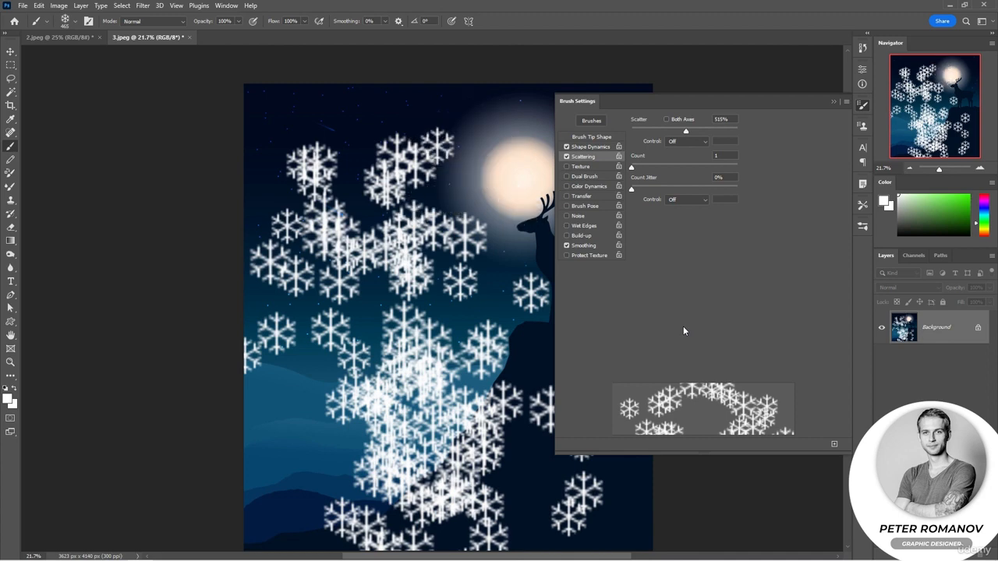
Raise the Scatter amount to 1000% and apply it to both axes, keeping Scattering enabled
{"action": "left_click_drag", "start_coordinate": [686, 131], "coordinate": [738, 131]}
{"action": "left_click", "coordinate": [668, 119]}
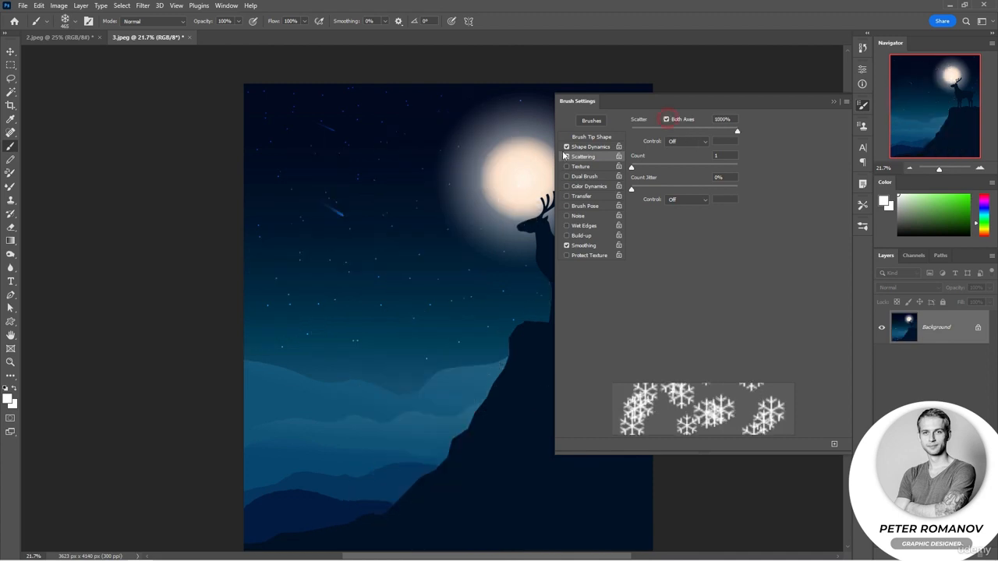
{"action": "left_click", "coordinate": [567, 157]}
Try snowflake strokes over the scene with 1000% Scatter on both axes, undoing them
{"action": "mouse_move", "coordinate": [401, 189]}
{"action": "left_mouse_down"}
{"action": "mouse_move", "coordinate": [445, 258]}
{"action": "mouse_move", "coordinate": [464, 390]}
{"action": "mouse_move", "coordinate": [522, 449]}
{"action": "mouse_move", "coordinate": [474, 467]}
{"action": "left_mouse_up"}
{"action": "mouse_move", "coordinate": [511, 180]}
{"action": "left_mouse_down"}
{"action": "mouse_move", "coordinate": [449, 153]}
{"action": "mouse_move", "coordinate": [413, 153]}
{"action": "left_mouse_up"}
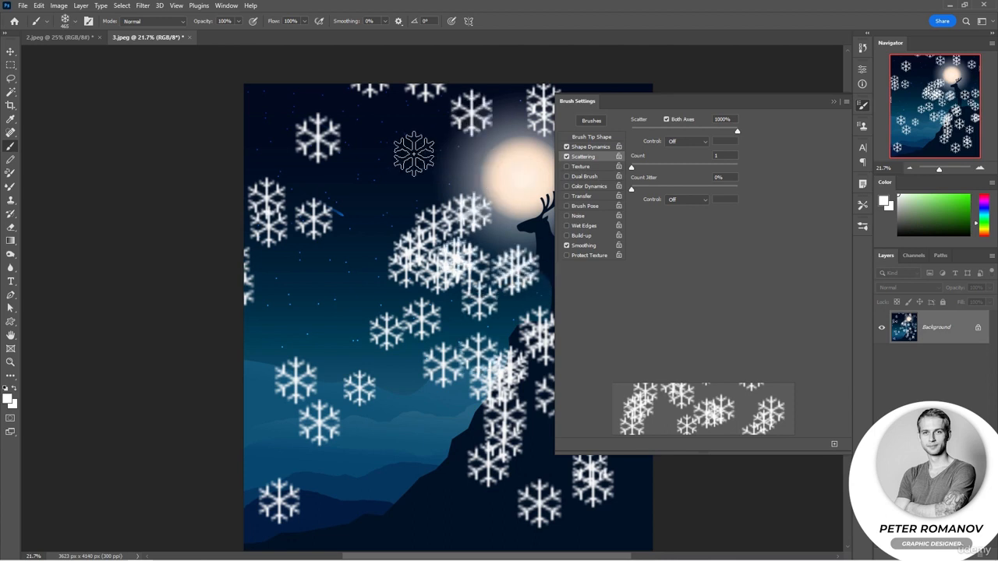
{"action": "key", "text": "ctrl+z"}
{"action": "key", "text": "ctrl+z"}
{"action": "key", "text": "ctrl+z"}
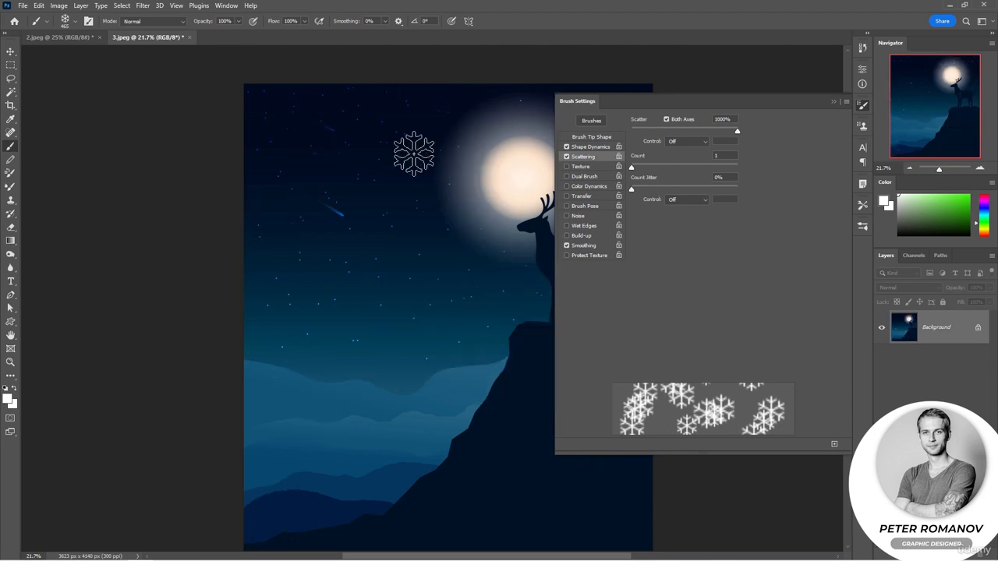
Compare snowflake strokes over the sky at 0% and 1000% Scatter, with the brush size reduced to 250
{"action": "left_click_drag", "start_coordinate": [738, 131], "coordinate": [629, 132]}
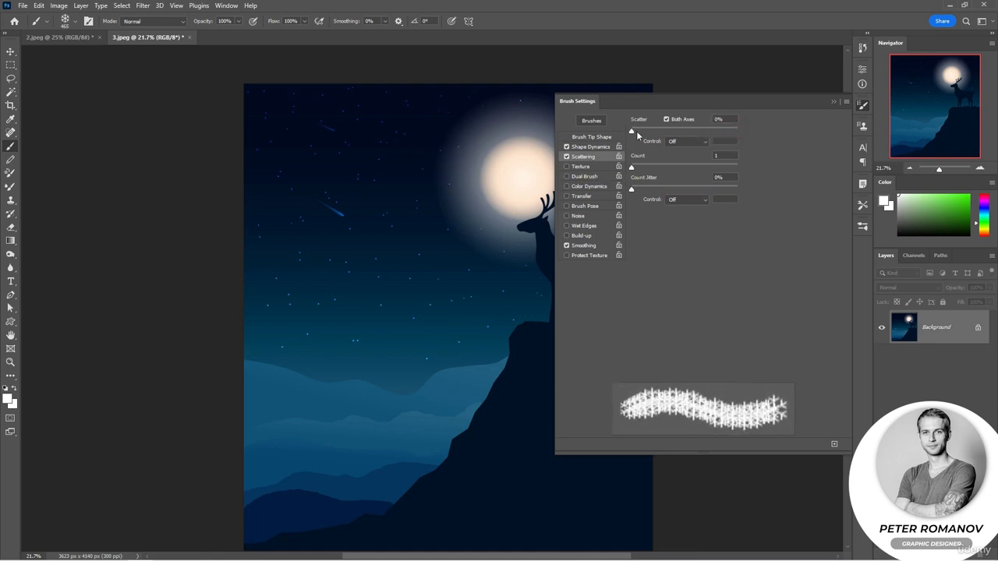
{"action": "key", "text": "bracketleft"}
{"action": "key", "text": "bracketleft"}
{"action": "key", "text": "bracketleft"}
{"action": "left_click_drag", "start_coordinate": [366, 173], "coordinate": [354, 263]}
{"action": "left_click_drag", "start_coordinate": [632, 131], "coordinate": [738, 131]}
{"action": "mouse_move", "coordinate": [456, 183]}
{"action": "left_mouse_down"}
{"action": "mouse_move", "coordinate": [448, 330]}
{"action": "mouse_move", "coordinate": [398, 347]}
{"action": "left_mouse_up"}
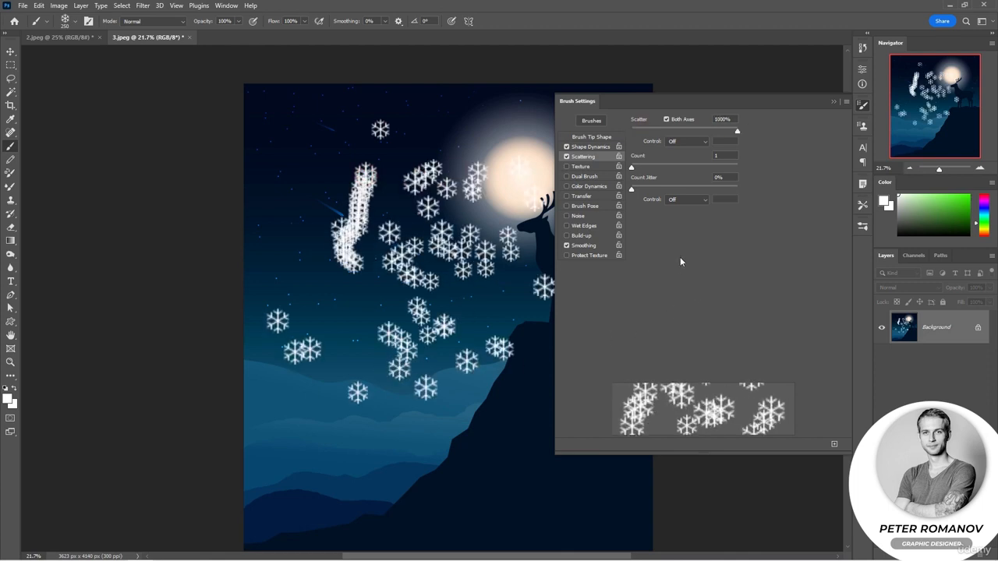
Set the scatter Count to 3, try snowflake strokes across the lower landscape, and undo all test strokes
{"action": "left_click_drag", "start_coordinate": [631, 167], "coordinate": [659, 166]}
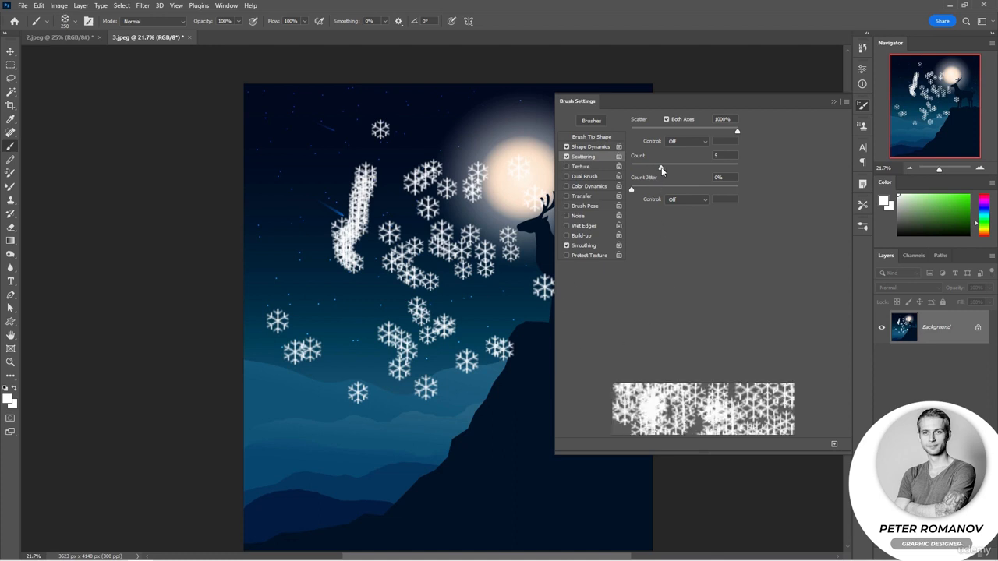
{"action": "mouse_move", "coordinate": [661, 167]}
{"action": "left_mouse_down"}
{"action": "mouse_move", "coordinate": [737, 167]}
{"action": "mouse_move", "coordinate": [643, 167]}
{"action": "left_mouse_up"}
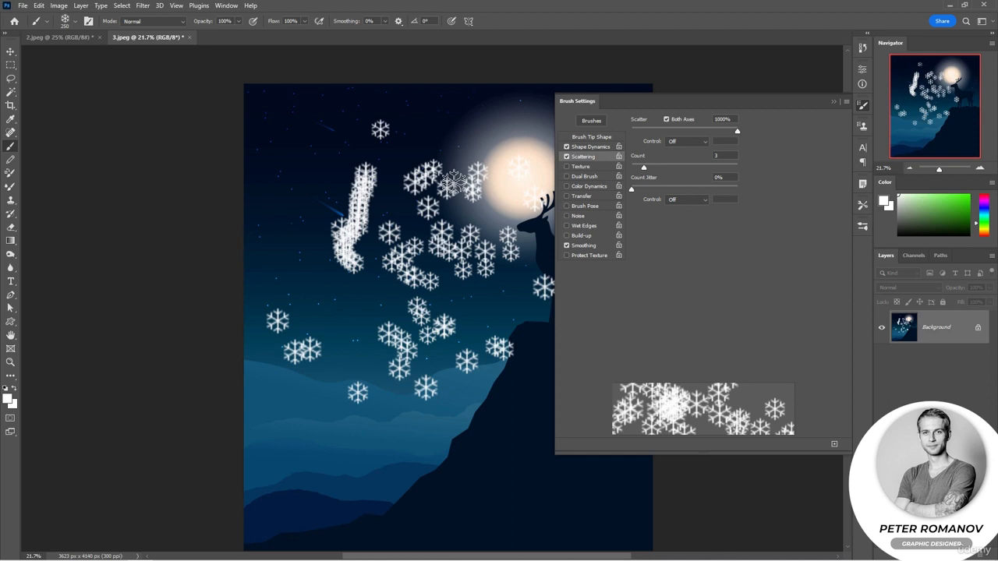
{"action": "mouse_move", "coordinate": [478, 466]}
{"action": "left_mouse_down"}
{"action": "mouse_move", "coordinate": [411, 475]}
{"action": "mouse_move", "coordinate": [323, 521]}
{"action": "left_mouse_up"}
{"action": "left_click_drag", "start_coordinate": [628, 519], "coordinate": [495, 521]}
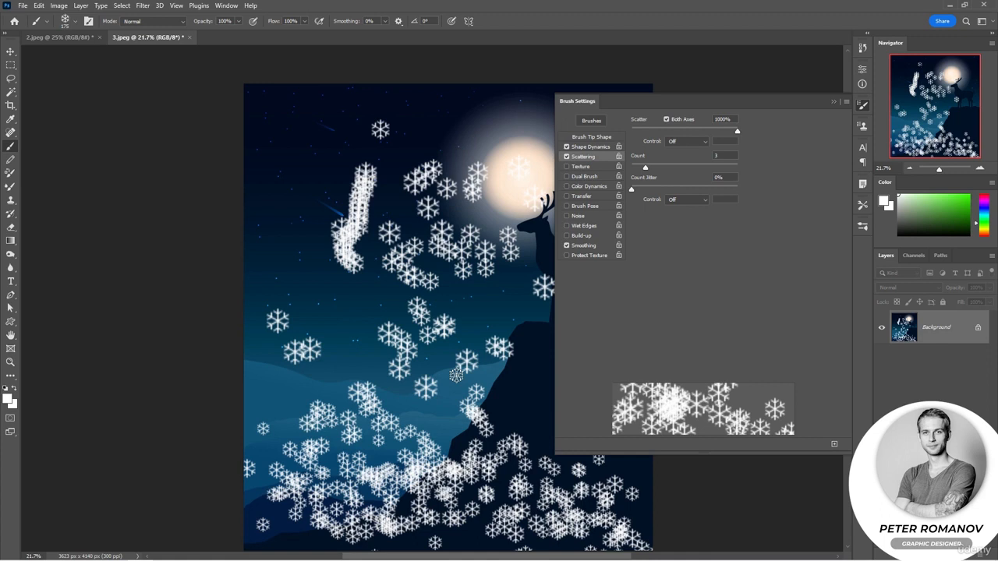
{"action": "key", "text": "ctrl+z"}
{"action": "key", "text": "ctrl+z"}
{"action": "key", "text": "ctrl+z"}
{"action": "key", "text": "ctrl+z"}
{"action": "key", "text": "ctrl+z"}
{"action": "key", "text": "ctrl+z"}
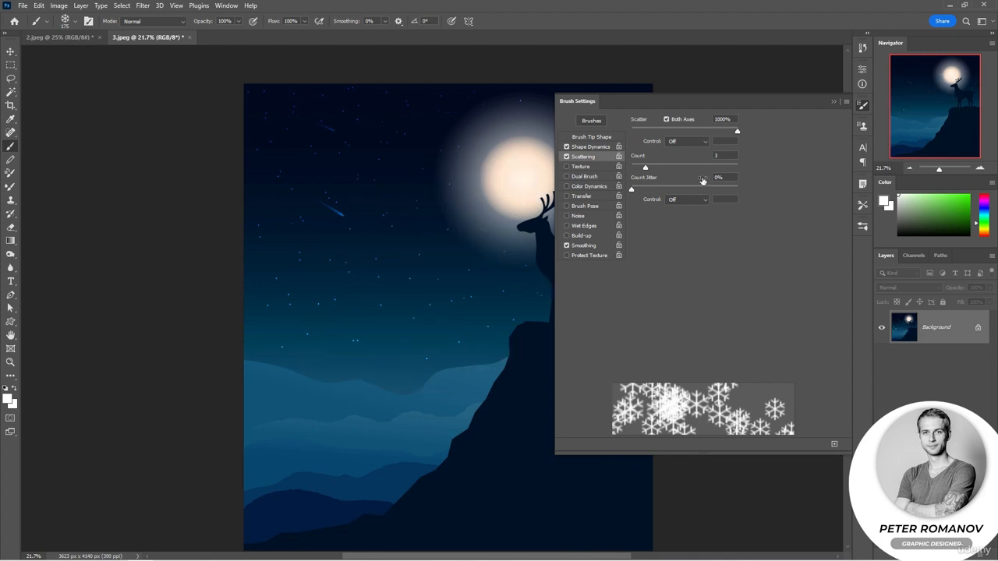
Try a diagonal snowflake stroke with Count at 15, raise Count Jitter to 63%, and undo the strokes
{"action": "left_click_drag", "start_coordinate": [697, 167], "coordinate": [731, 167]}
{"action": "mouse_move", "coordinate": [309, 122]}
{"action": "left_mouse_down"}
{"action": "mouse_move", "coordinate": [418, 224]}
{"action": "mouse_move", "coordinate": [428, 324]}
{"action": "mouse_move", "coordinate": [319, 377]}
{"action": "mouse_move", "coordinate": [336, 330]}
{"action": "mouse_move", "coordinate": [314, 370]}
{"action": "mouse_move", "coordinate": [328, 400]}
{"action": "mouse_move", "coordinate": [316, 434]}
{"action": "mouse_move", "coordinate": [409, 468]}
{"action": "mouse_move", "coordinate": [467, 473]}
{"action": "mouse_move", "coordinate": [511, 437]}
{"action": "left_mouse_up"}
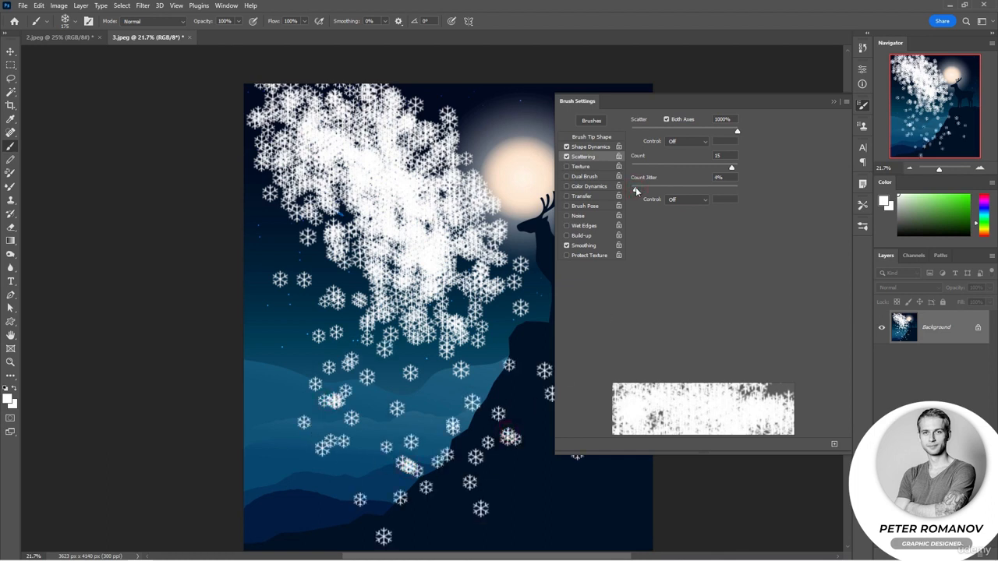
{"action": "left_click_drag", "start_coordinate": [635, 188], "coordinate": [698, 195]}
{"action": "key", "text": "ctrl+z"}
{"action": "key", "text": "ctrl+z"}
{"action": "key", "text": "ctrl+z"}
{"action": "key", "text": "ctrl+z"}
{"action": "key", "text": "ctrl+z"}
{"action": "key", "text": "ctrl+z"}
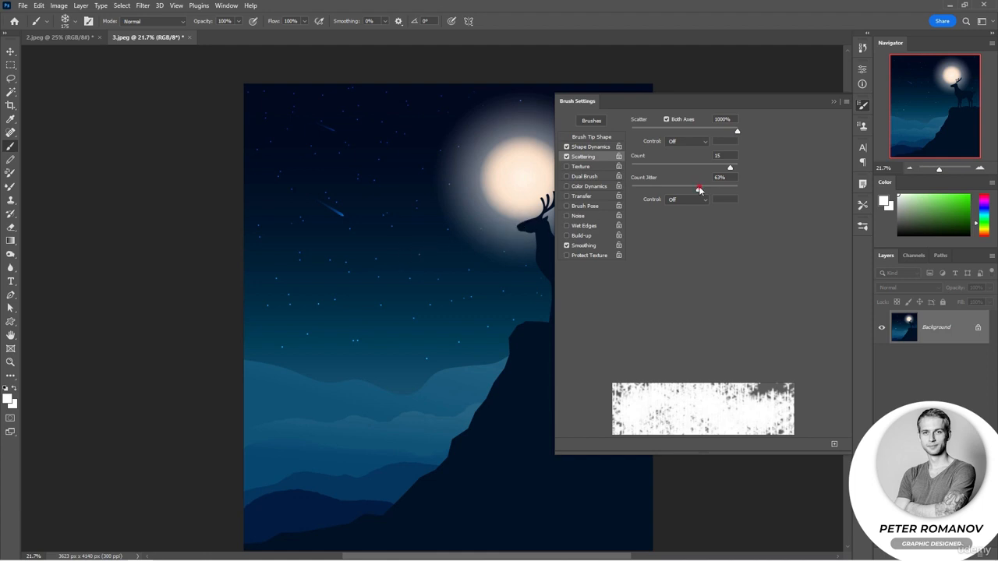
Set Count Jitter to 88% and Count to 14, try strokes over the sky and cliff, and undo them
{"action": "mouse_move", "coordinate": [698, 190]}
{"action": "left_mouse_down"}
{"action": "mouse_move", "coordinate": [725, 189]}
{"action": "mouse_move", "coordinate": [723, 170]}
{"action": "left_mouse_up"}
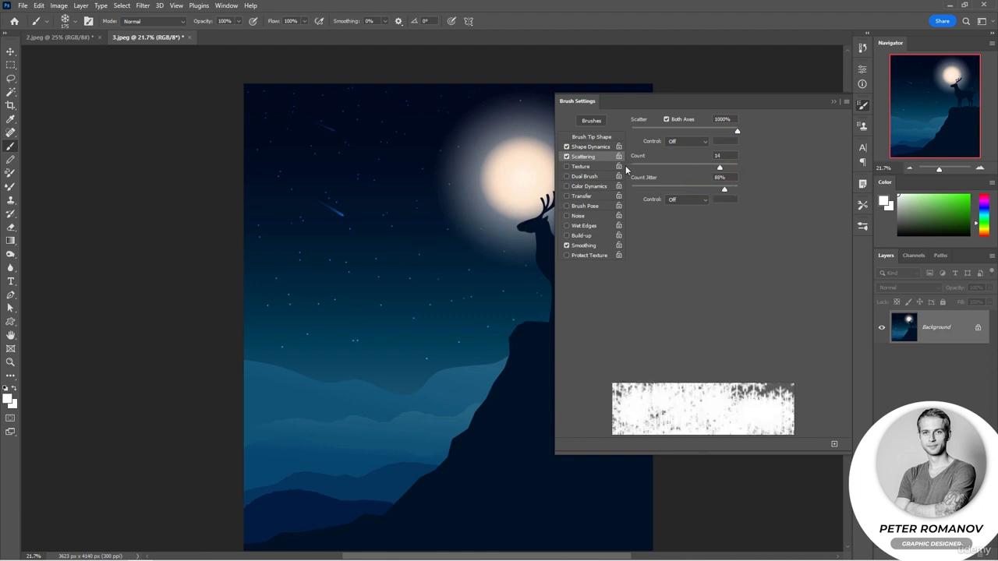
{"action": "mouse_move", "coordinate": [303, 143]}
{"action": "left_mouse_down"}
{"action": "mouse_move", "coordinate": [411, 266]}
{"action": "mouse_move", "coordinate": [401, 361]}
{"action": "mouse_move", "coordinate": [338, 373]}
{"action": "mouse_move", "coordinate": [320, 416]}
{"action": "mouse_move", "coordinate": [350, 447]}
{"action": "left_mouse_up"}
{"action": "mouse_move", "coordinate": [518, 331]}
{"action": "left_mouse_down"}
{"action": "mouse_move", "coordinate": [534, 465]}
{"action": "mouse_move", "coordinate": [562, 517]}
{"action": "mouse_move", "coordinate": [601, 517]}
{"action": "left_mouse_up"}
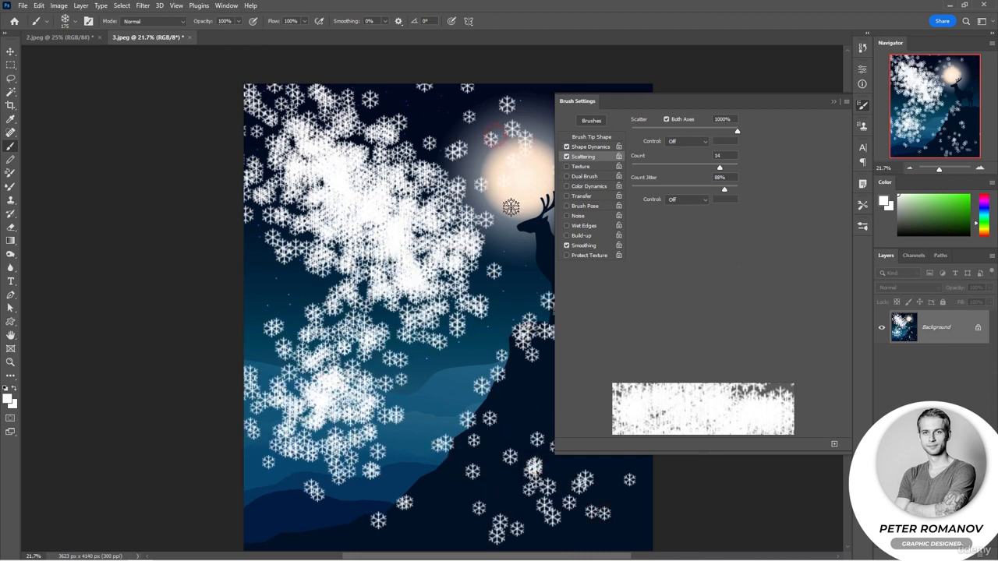
{"action": "key", "text": "ctrl+z"}
{"action": "key", "text": "ctrl+z"}
{"action": "key", "text": "ctrl+z"}
{"action": "key", "text": "ctrl+z"}
{"action": "key", "text": "ctrl+z"}
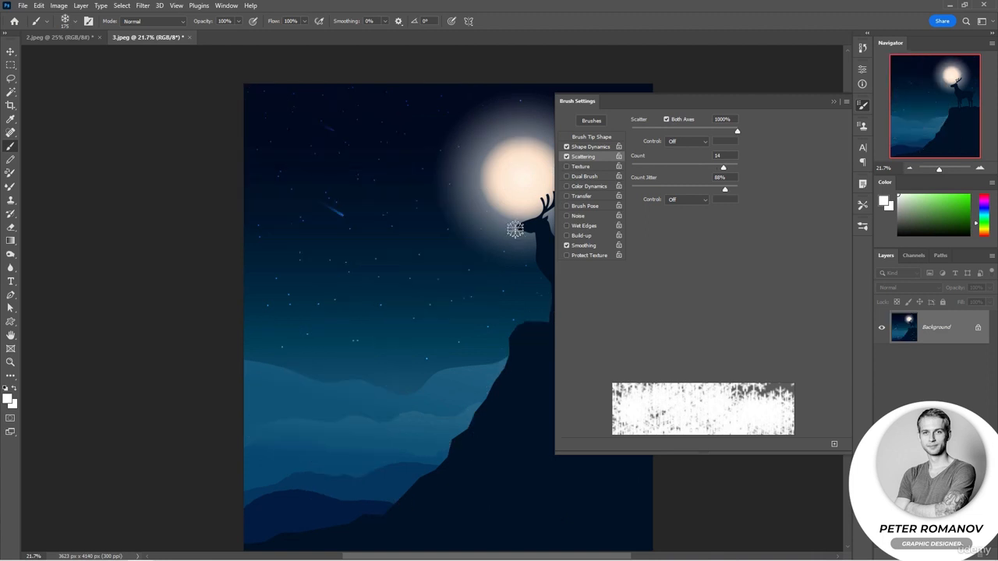
Lower the Count to 3 and try snowflake dabs in the sky plus a stroke down along the cliff
{"action": "left_click_drag", "start_coordinate": [720, 168], "coordinate": [648, 169]}
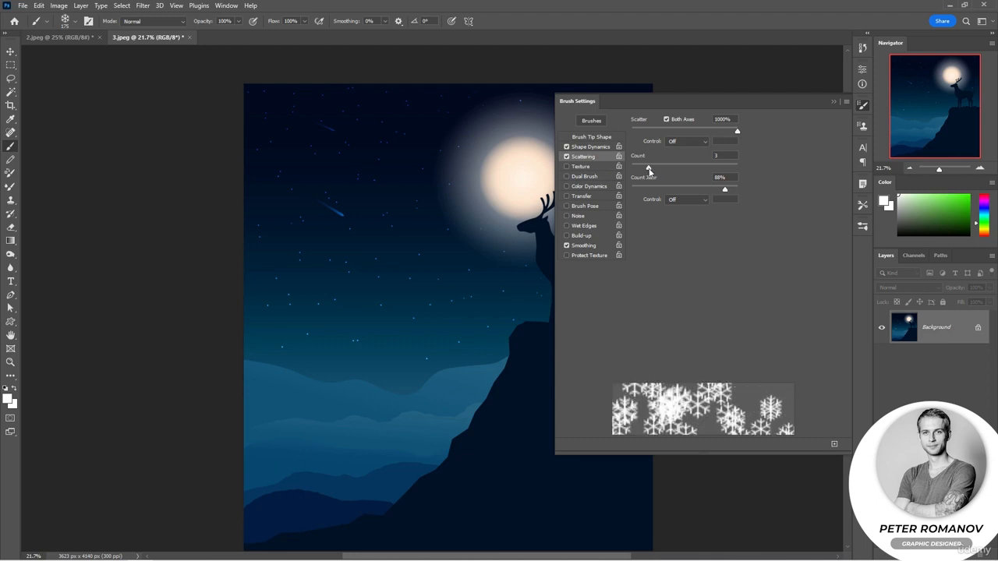
{"action": "left_click", "coordinate": [337, 177]}
{"action": "left_click", "coordinate": [330, 265]}
{"action": "mouse_move", "coordinate": [484, 305]}
{"action": "left_mouse_down"}
{"action": "mouse_move", "coordinate": [459, 370]}
{"action": "mouse_move", "coordinate": [356, 431]}
{"action": "mouse_move", "coordinate": [333, 487]}
{"action": "left_mouse_up"}
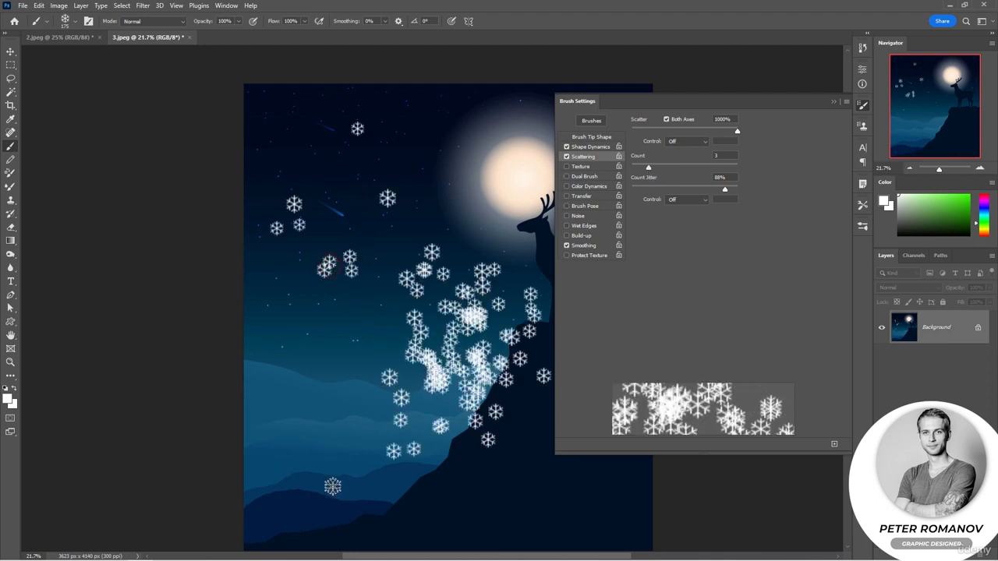
Reset Count to 1 and Count Jitter to 0%, and undo the test dabs and stroke
{"action": "left_click_drag", "start_coordinate": [649, 168], "coordinate": [632, 169]}
{"action": "left_click_drag", "start_coordinate": [725, 190], "coordinate": [619, 192]}
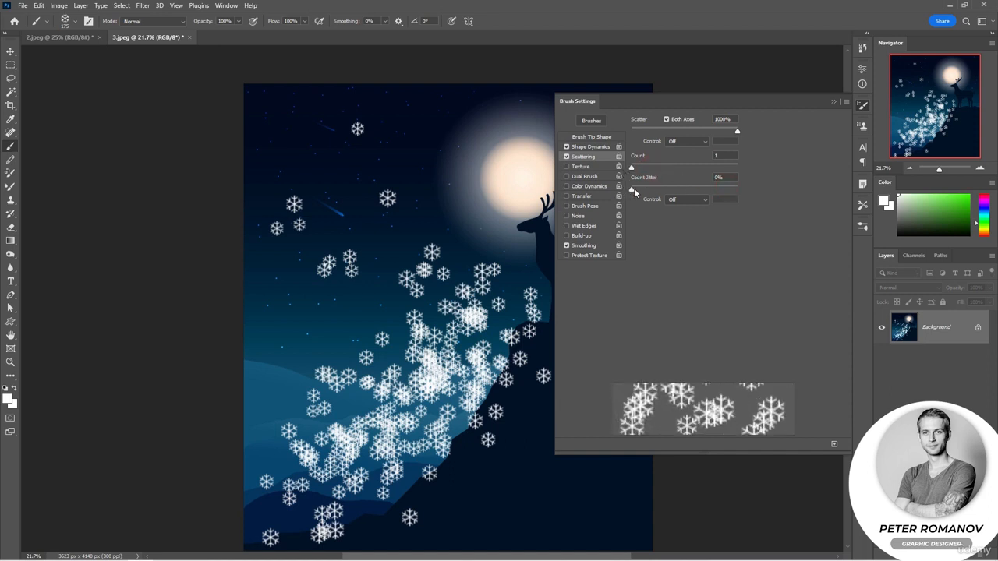
{"action": "key", "text": "ctrl+z"}
{"action": "key", "text": "ctrl+z"}
{"action": "key", "text": "ctrl+z"}
{"action": "key", "text": "ctrl+z"}
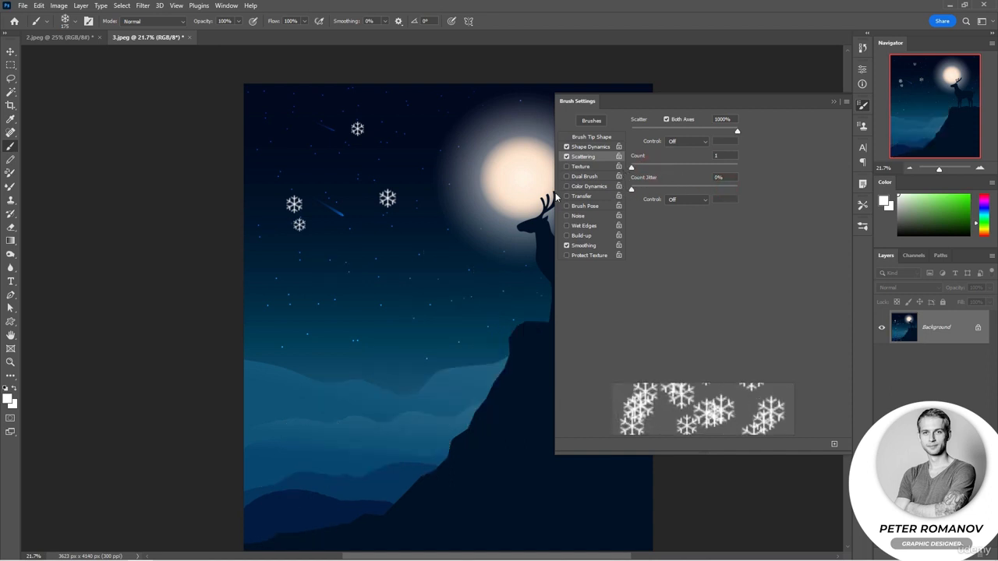
Set Scatter to 0% and view the Control options for Count Jitter, leaving it Off
{"action": "left_click_drag", "start_coordinate": [655, 131], "coordinate": [613, 134]}
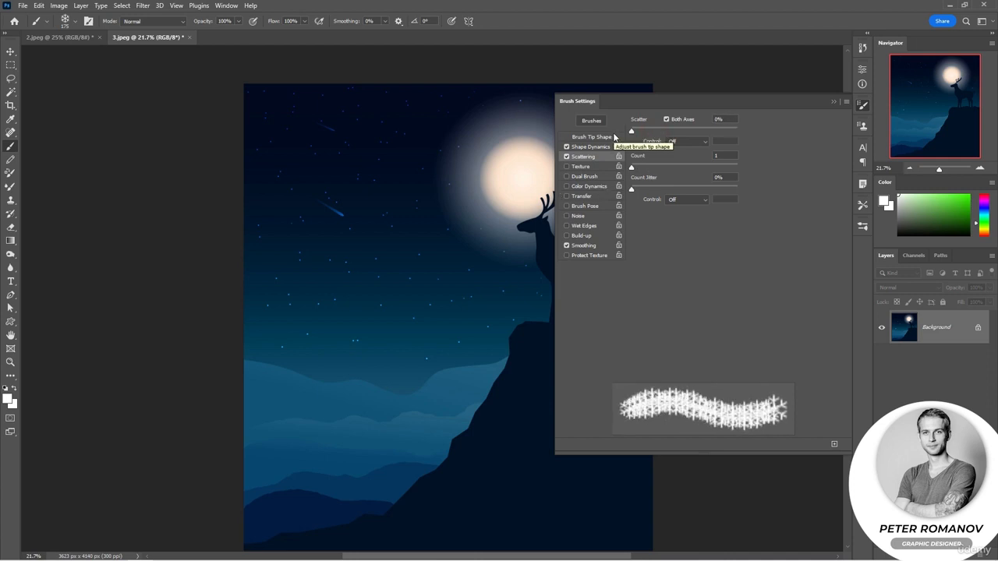
{"action": "left_click", "coordinate": [675, 200]}
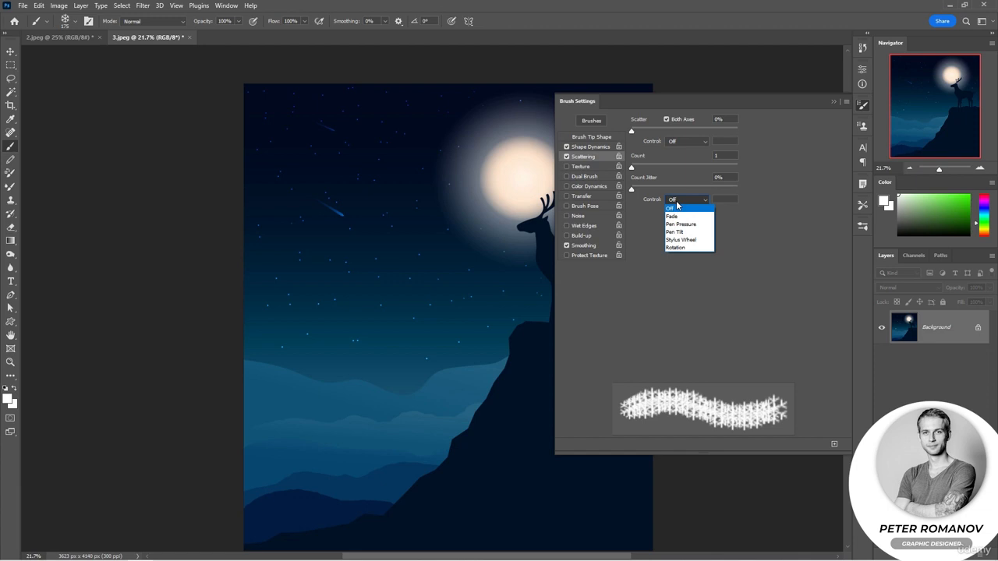
{"action": "left_click", "coordinate": [813, 246]}
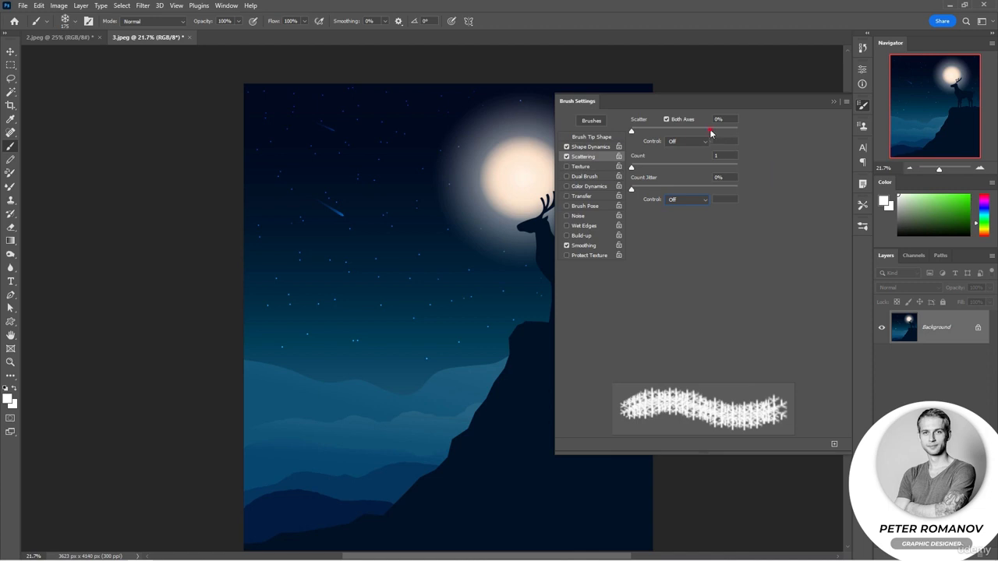
Set Scatter to 1000% and try scattered snowflake strokes over the sky, hills and cliff, undoing them
{"action": "left_click_drag", "start_coordinate": [713, 130], "coordinate": [759, 130]}
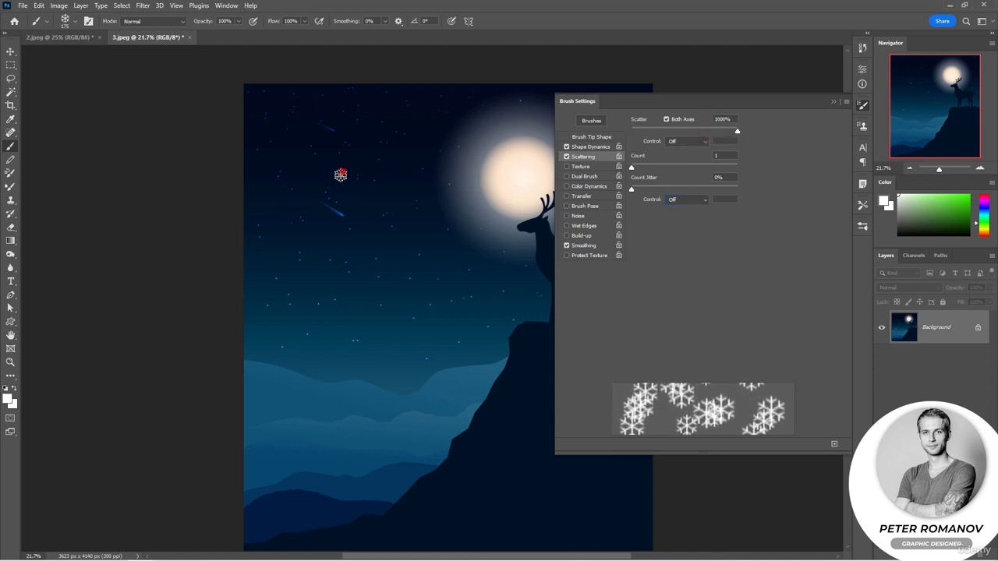
{"action": "mouse_move", "coordinate": [339, 174]}
{"action": "left_mouse_down"}
{"action": "mouse_move", "coordinate": [351, 231]}
{"action": "mouse_move", "coordinate": [382, 290]}
{"action": "left_mouse_up"}
{"action": "left_click_drag", "start_coordinate": [371, 334], "coordinate": [328, 366]}
{"action": "left_click_drag", "start_coordinate": [430, 466], "coordinate": [550, 462]}
{"action": "key", "text": "ctrl+z"}
{"action": "key", "text": "ctrl+z"}
{"action": "key", "text": "ctrl+z"}
{"action": "key", "text": "ctrl+z"}
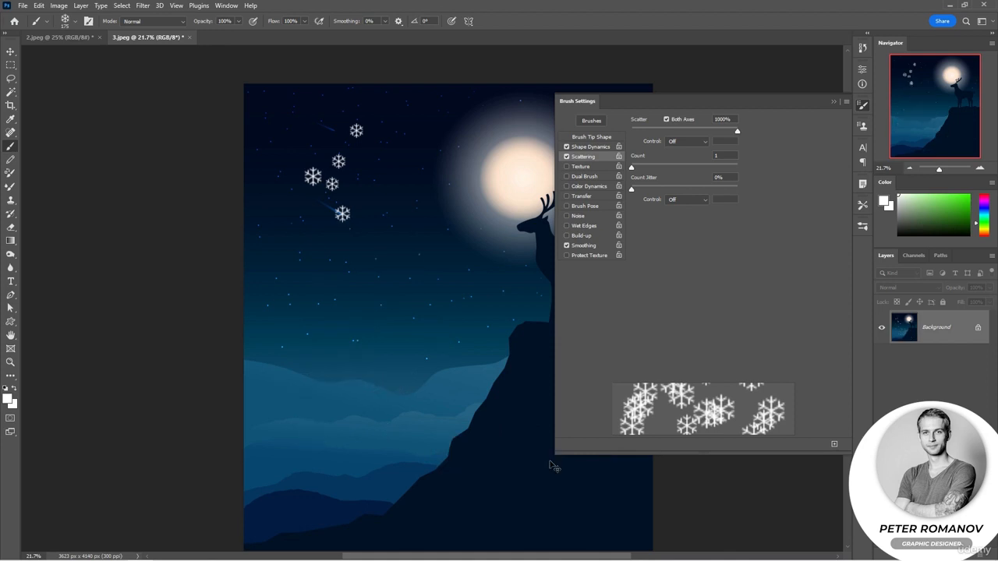
Enable Color Dynamics for the snowflake brush and set the background color to bright cyan
{"action": "left_click", "coordinate": [596, 186]}
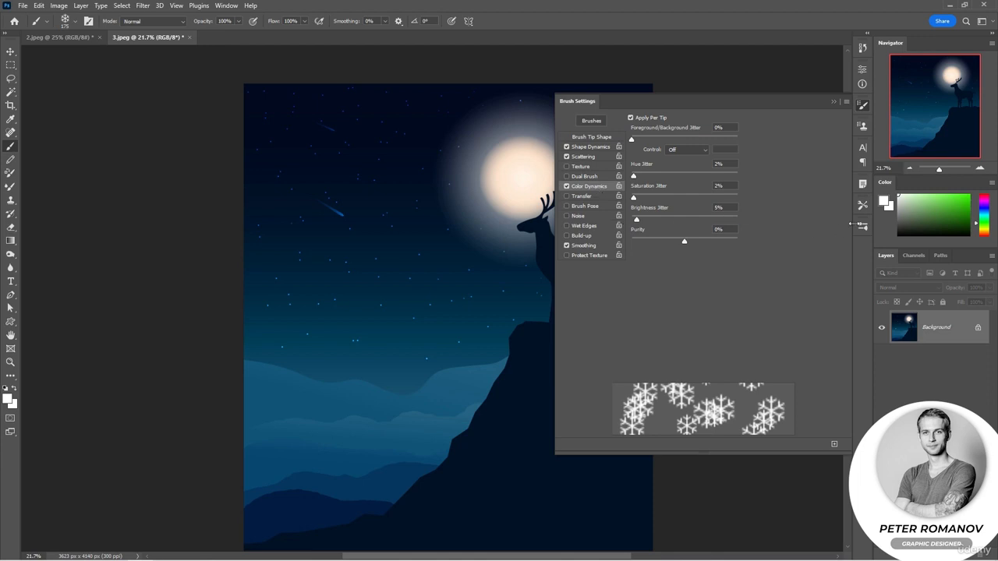
{"action": "left_click", "coordinate": [892, 208]}
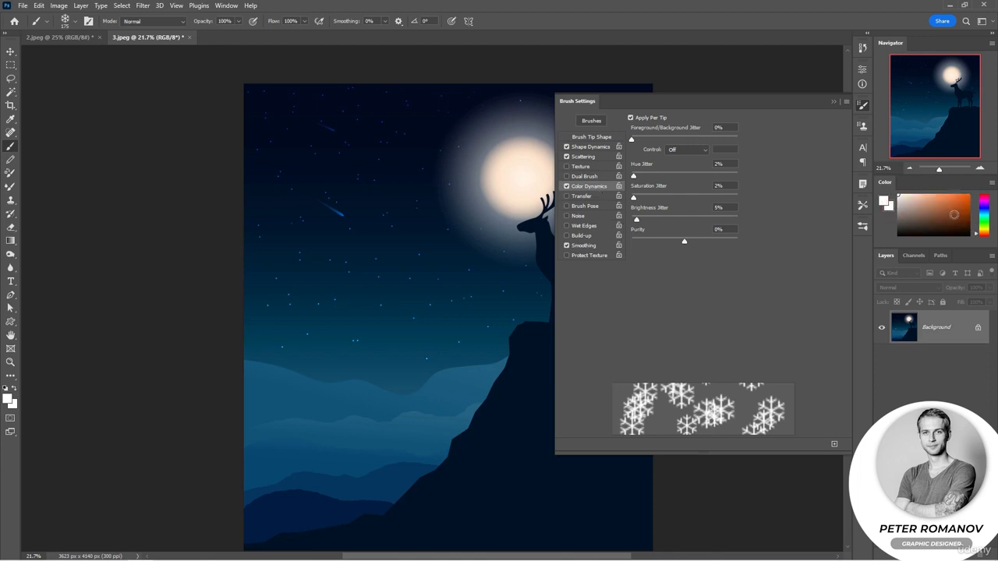
{"action": "left_click_drag", "start_coordinate": [980, 221], "coordinate": [970, 191]}
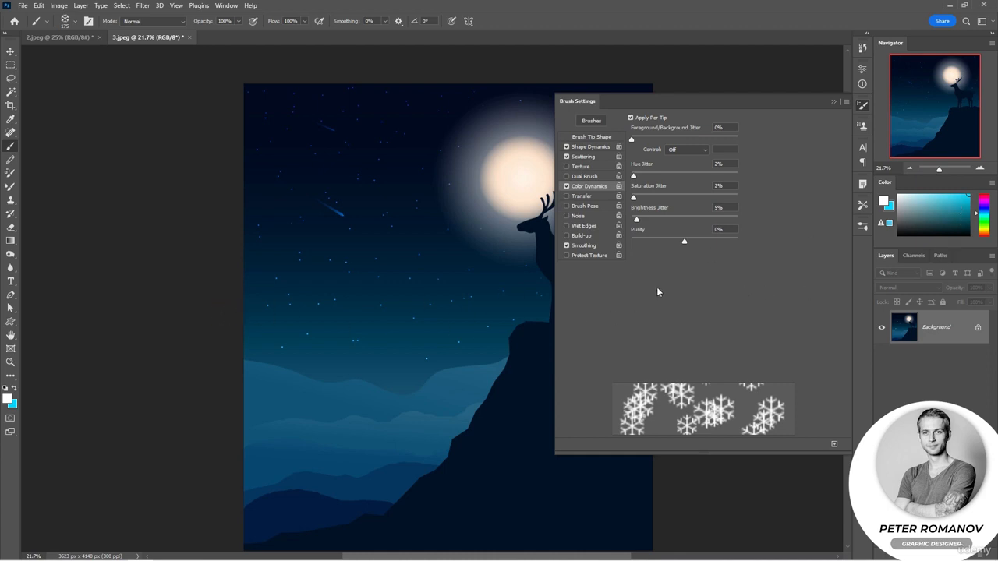
Turn off Scattering, set Foreground/Background Jitter to 100%, and try snowflake strokes, undoing them
{"action": "left_click", "coordinate": [567, 158]}
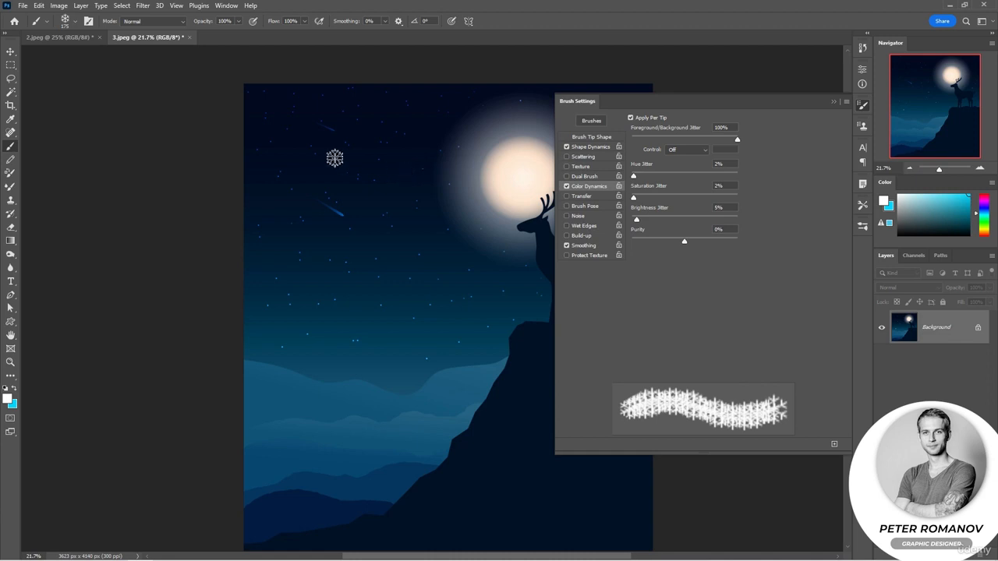
{"action": "mouse_move", "coordinate": [334, 159]}
{"action": "left_mouse_down"}
{"action": "mouse_move", "coordinate": [386, 180]}
{"action": "mouse_move", "coordinate": [426, 247]}
{"action": "mouse_move", "coordinate": [361, 306]}
{"action": "mouse_move", "coordinate": [336, 405]}
{"action": "mouse_move", "coordinate": [469, 419]}
{"action": "mouse_move", "coordinate": [487, 479]}
{"action": "mouse_move", "coordinate": [419, 484]}
{"action": "left_mouse_up"}
{"action": "left_click_drag", "start_coordinate": [484, 353], "coordinate": [379, 376]}
{"action": "left_click_drag", "start_coordinate": [487, 306], "coordinate": [412, 331]}
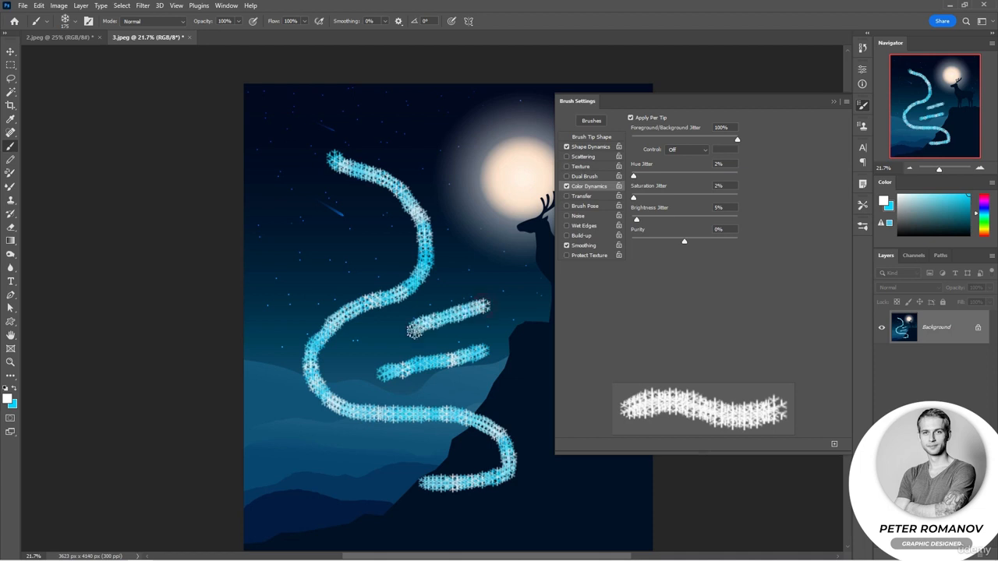
{"action": "left_click_drag", "start_coordinate": [489, 234], "coordinate": [454, 289]}
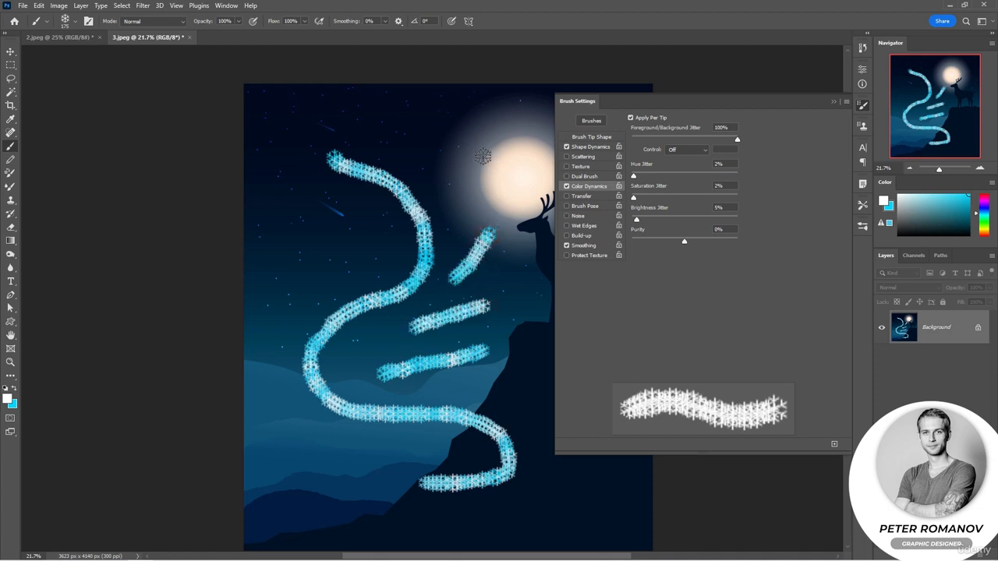
{"action": "key", "text": "ctrl+z"}
{"action": "key", "text": "ctrl+z"}
{"action": "key", "text": "ctrl+z"}
{"action": "key", "text": "ctrl+z"}
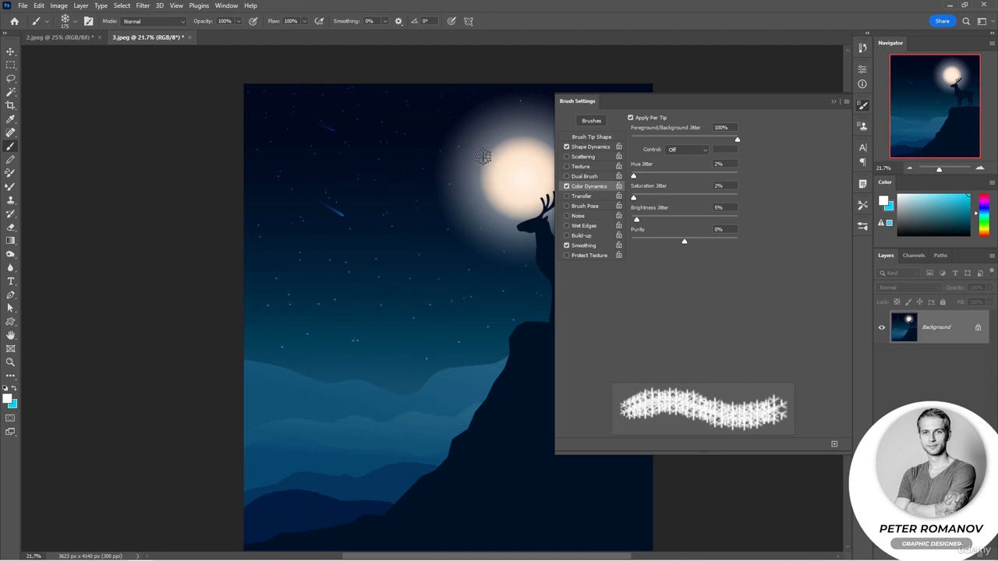
Turn off Apply Per Tip and paint five vertical snowflake strokes side by side across the sky
{"action": "left_click", "coordinate": [636, 117]}
{"action": "left_click_drag", "start_coordinate": [287, 139], "coordinate": [280, 387]}
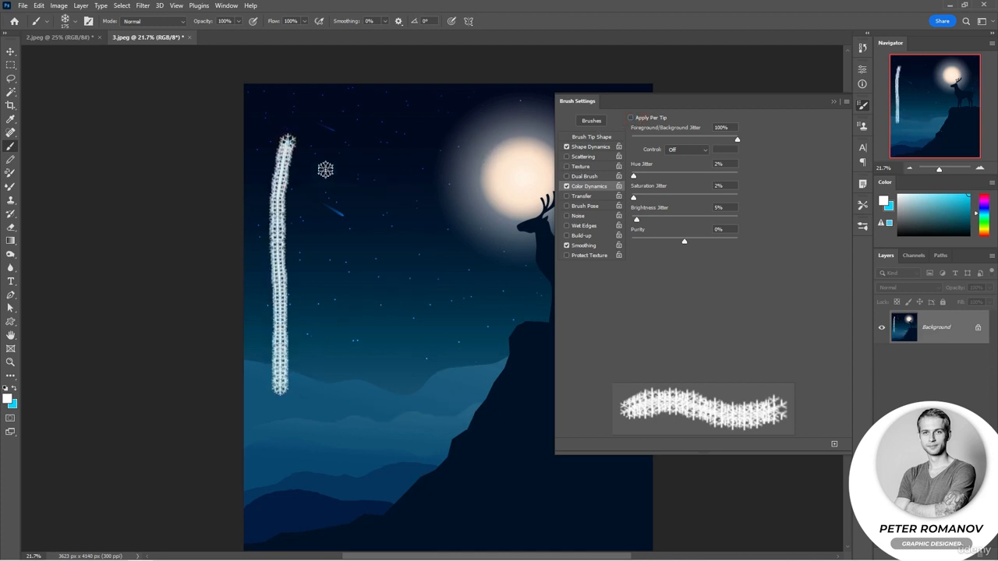
{"action": "left_click_drag", "start_coordinate": [325, 166], "coordinate": [326, 385]}
{"action": "left_click_drag", "start_coordinate": [375, 179], "coordinate": [374, 359]}
{"action": "left_click_drag", "start_coordinate": [417, 194], "coordinate": [417, 346]}
{"action": "left_click_drag", "start_coordinate": [452, 207], "coordinate": [453, 349]}
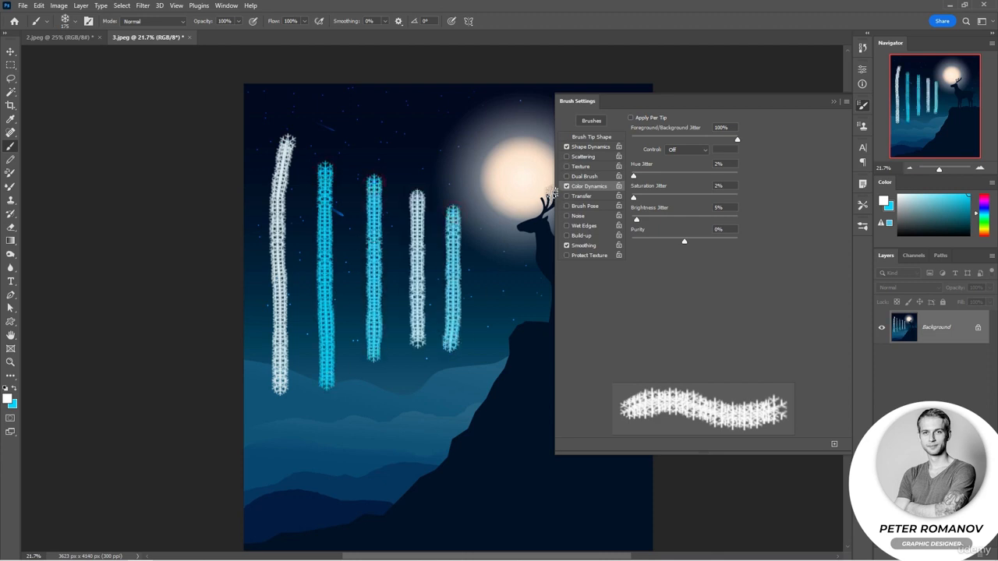
Turn Apply Per Tip back on and paint a winding stroke and a column of single snowflakes over the cliff
{"action": "left_click", "coordinate": [632, 118]}
{"action": "mouse_move", "coordinate": [280, 417]}
{"action": "left_mouse_down"}
{"action": "mouse_move", "coordinate": [267, 504]}
{"action": "mouse_move", "coordinate": [285, 514]}
{"action": "mouse_move", "coordinate": [415, 482]}
{"action": "mouse_move", "coordinate": [482, 505]}
{"action": "mouse_move", "coordinate": [516, 474]}
{"action": "mouse_move", "coordinate": [502, 440]}
{"action": "mouse_move", "coordinate": [459, 440]}
{"action": "mouse_move", "coordinate": [397, 466]}
{"action": "mouse_move", "coordinate": [356, 456]}
{"action": "mouse_move", "coordinate": [394, 420]}
{"action": "mouse_move", "coordinate": [453, 416]}
{"action": "mouse_move", "coordinate": [478, 389]}
{"action": "mouse_move", "coordinate": [443, 378]}
{"action": "mouse_move", "coordinate": [334, 398]}
{"action": "left_mouse_up"}
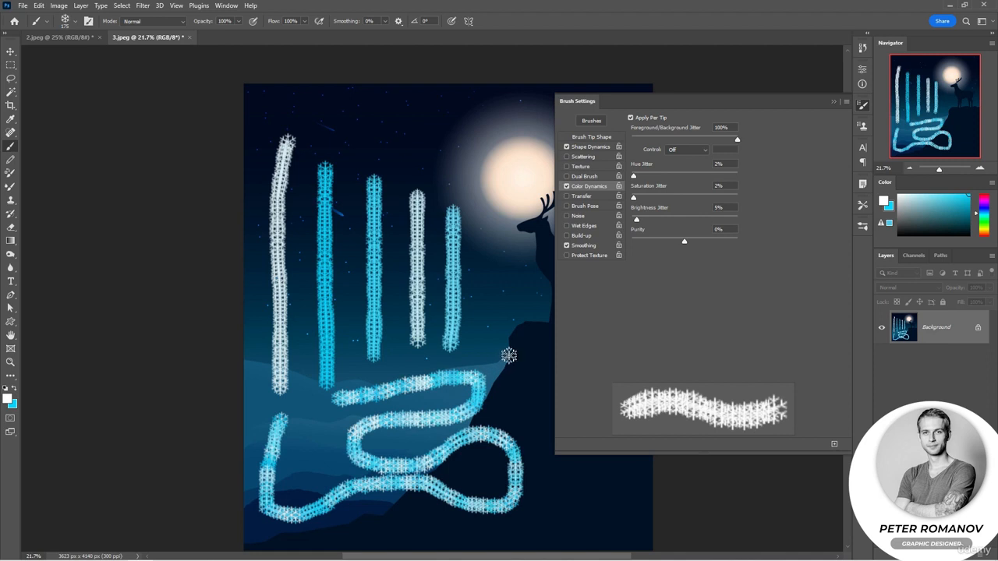
{"action": "left_click", "coordinate": [497, 172]}
{"action": "left_click", "coordinate": [499, 240]}
{"action": "left_click", "coordinate": [508, 285]}
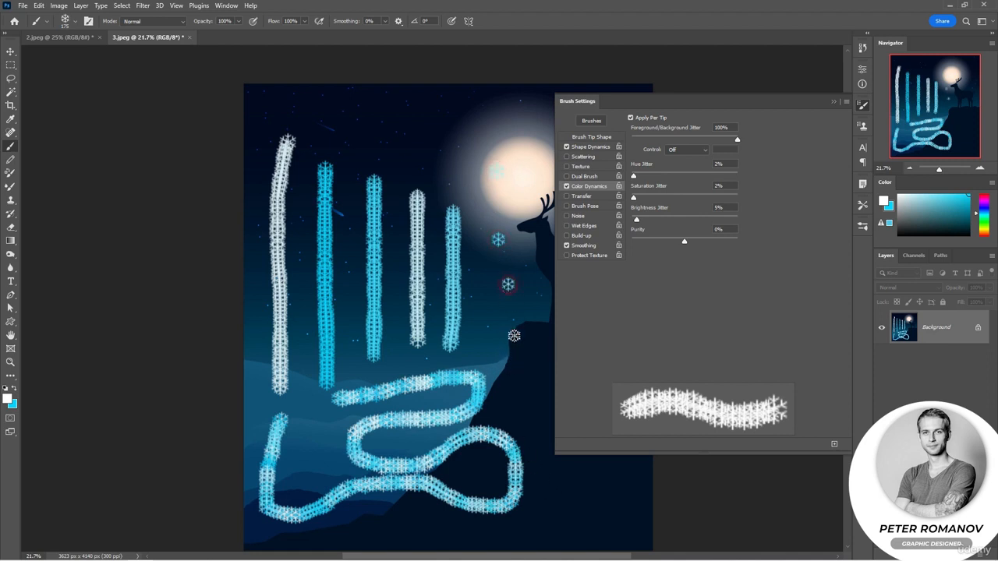
{"action": "left_click", "coordinate": [514, 336]}
{"action": "left_click", "coordinate": [523, 375]}
{"action": "left_click", "coordinate": [534, 415]}
{"action": "left_click", "coordinate": [540, 441]}
{"action": "left_click", "coordinate": [548, 472]}
{"action": "left_click", "coordinate": [561, 499]}
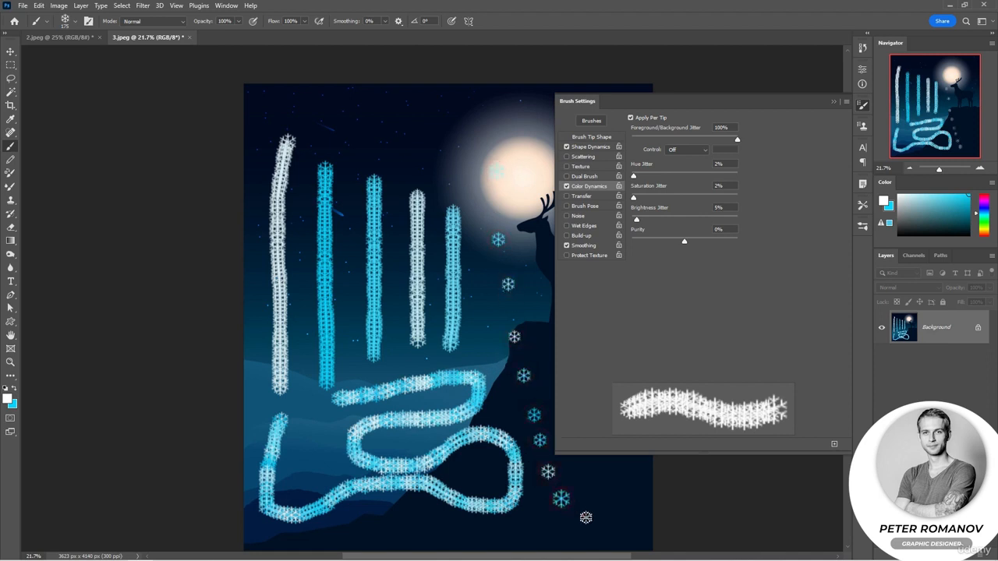
Undo all the single snowflakes, the winding stroke and the vertical strokes
{"action": "key", "text": "ctrl+z"}
{"action": "key", "text": "ctrl+z"}
{"action": "key", "text": "ctrl+z"}
{"action": "key", "text": "ctrl+z"}
{"action": "key", "text": "ctrl+z"}
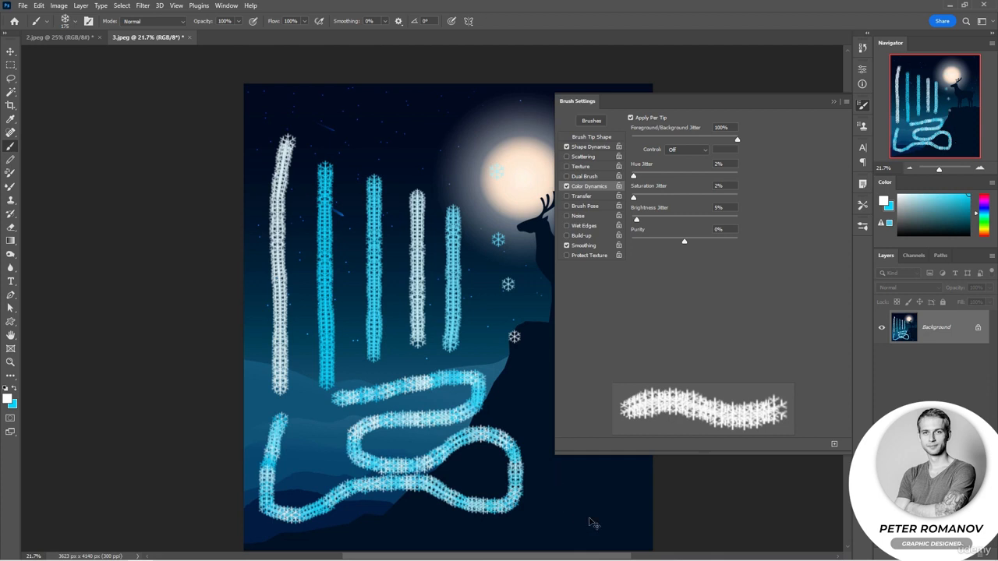
{"action": "key", "text": "ctrl+z"}
{"action": "key", "text": "ctrl+z"}
{"action": "key", "text": "ctrl+z"}
{"action": "key", "text": "ctrl+z"}
{"action": "key", "text": "ctrl+z"}
{"action": "key", "text": "ctrl+z"}
{"action": "key", "text": "ctrl+z"}
{"action": "key", "text": "ctrl+z"}
{"action": "key", "text": "ctrl+z"}
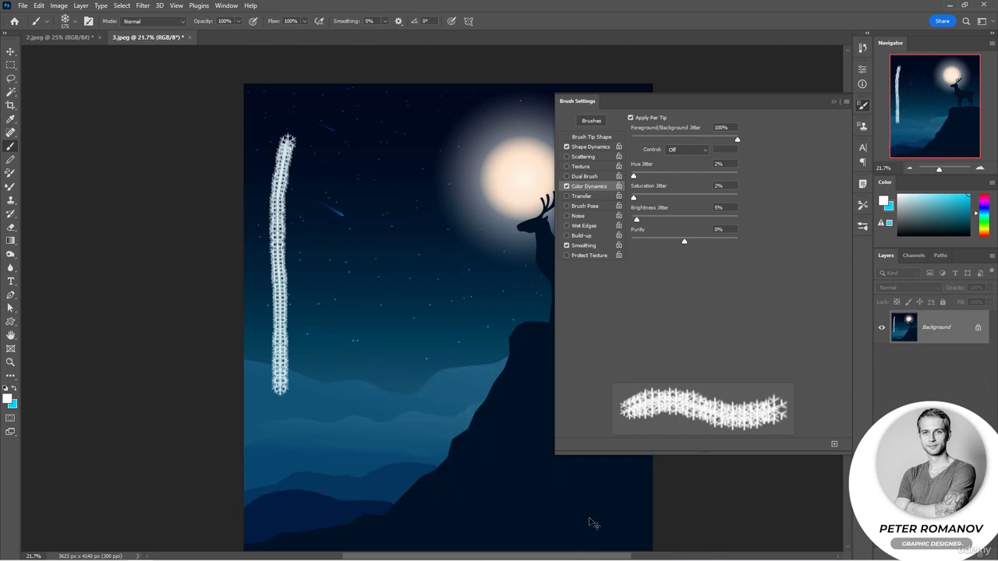
{"action": "key", "text": "ctrl+z"}
Set Hue Jitter to 74% and paint a long winding snowflake stroke from the sky down across the cliff
{"action": "left_click_drag", "start_coordinate": [636, 175], "coordinate": [709, 178]}
{"action": "mouse_move", "coordinate": [344, 183]}
{"action": "left_mouse_down"}
{"action": "mouse_move", "coordinate": [303, 250]}
{"action": "mouse_move", "coordinate": [288, 321]}
{"action": "mouse_move", "coordinate": [319, 341]}
{"action": "mouse_move", "coordinate": [403, 328]}
{"action": "mouse_move", "coordinate": [444, 365]}
{"action": "mouse_move", "coordinate": [401, 393]}
{"action": "mouse_move", "coordinate": [335, 393]}
{"action": "mouse_move", "coordinate": [314, 445]}
{"action": "mouse_move", "coordinate": [364, 461]}
{"action": "mouse_move", "coordinate": [440, 435]}
{"action": "mouse_move", "coordinate": [478, 461]}
{"action": "mouse_move", "coordinate": [445, 484]}
{"action": "mouse_move", "coordinate": [407, 484]}
{"action": "mouse_move", "coordinate": [407, 520]}
{"action": "mouse_move", "coordinate": [577, 521]}
{"action": "left_mouse_up"}
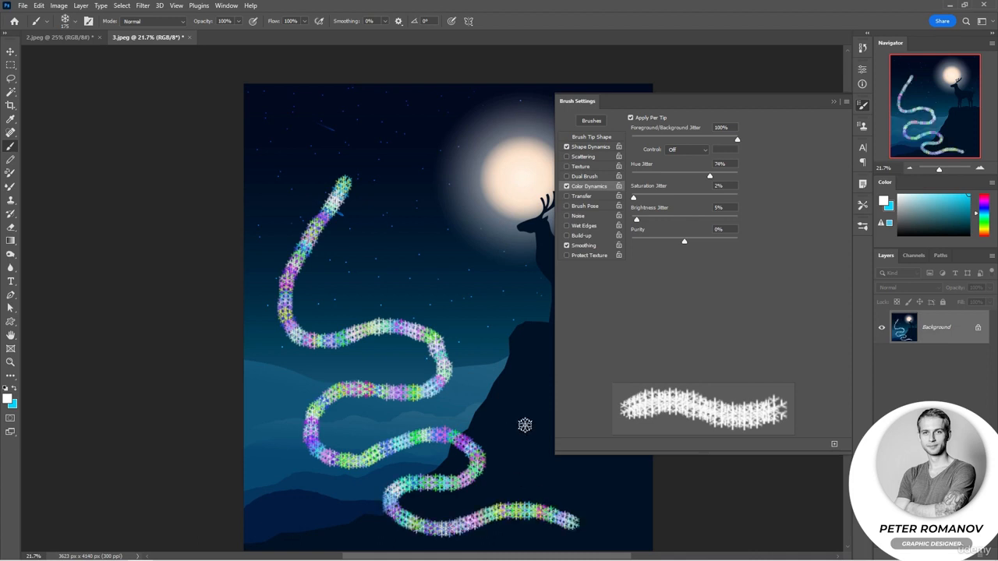
Enlarge the brush to 600 px and stamp six single snowflakes diagonally from the sky down over the cliff
{"action": "key", "text": "bracketright"}
{"action": "key", "text": "bracketright"}
{"action": "key", "text": "bracketright"}
{"action": "key", "text": "bracketright"}
{"action": "key", "text": "bracketright"}
{"action": "left_click", "coordinate": [395, 239]}
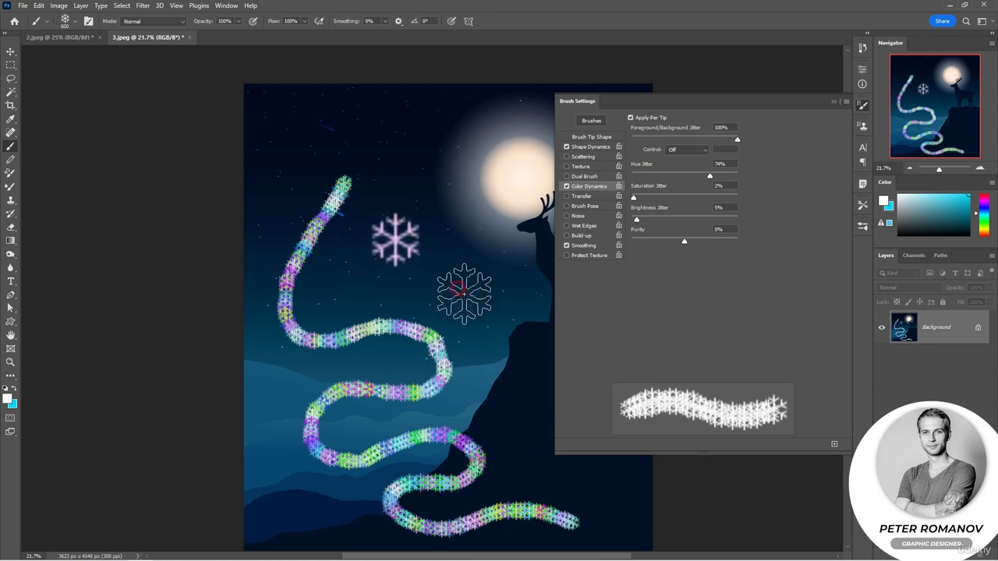
{"action": "left_click", "coordinate": [458, 286]}
{"action": "left_click", "coordinate": [496, 337]}
{"action": "left_click", "coordinate": [503, 396]}
{"action": "left_click", "coordinate": [524, 448]}
{"action": "left_click", "coordinate": [577, 491]}
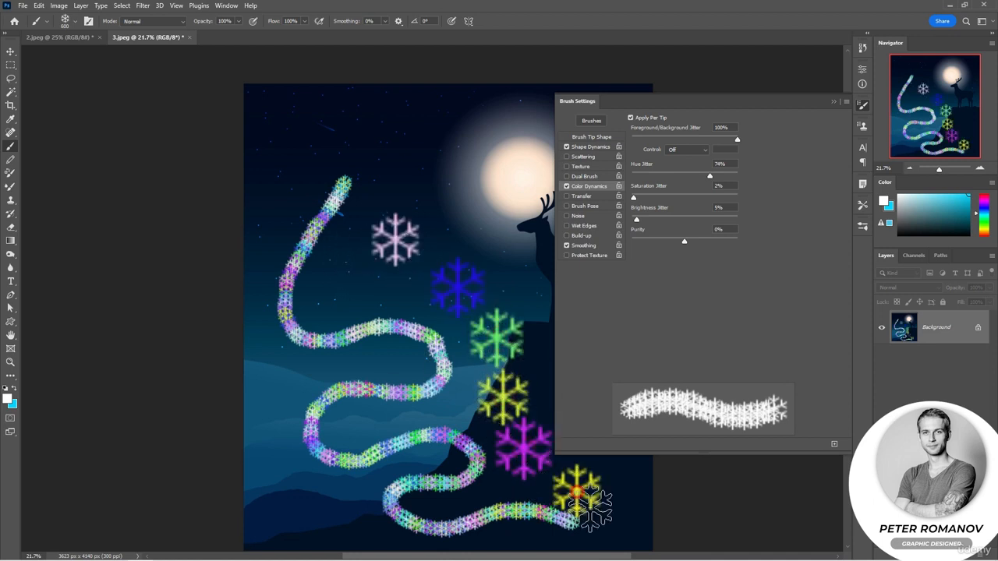
Paint an arched snowflake stroke across the upper sky and another stroke lower down with Hue Jitter at 25%
{"action": "mouse_move", "coordinate": [454, 190]}
{"action": "left_mouse_down"}
{"action": "mouse_move", "coordinate": [416, 151]}
{"action": "mouse_move", "coordinate": [325, 124]}
{"action": "mouse_move", "coordinate": [288, 192]}
{"action": "left_mouse_up"}
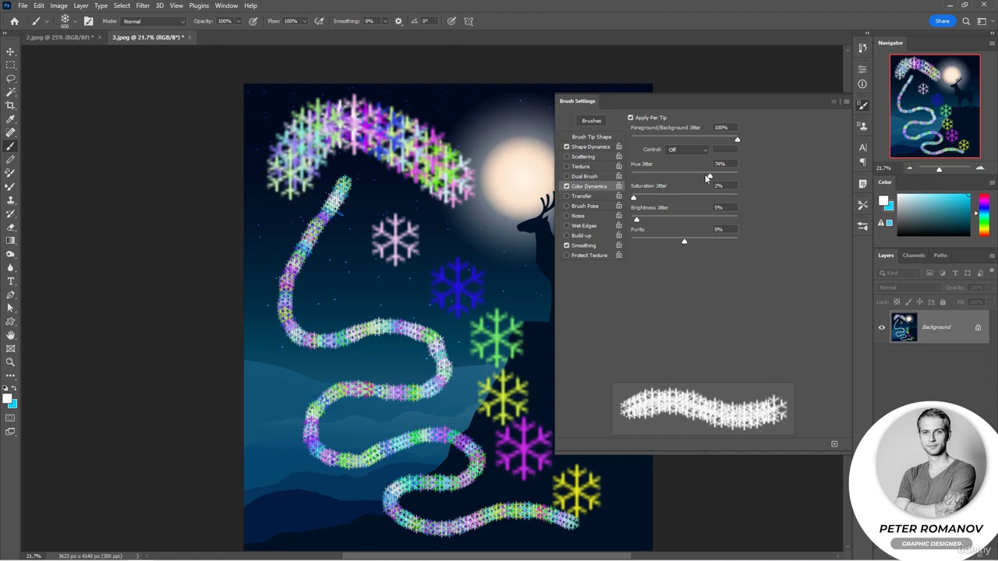
{"action": "left_click", "coordinate": [659, 173]}
{"action": "mouse_move", "coordinate": [326, 269]}
{"action": "left_mouse_down"}
{"action": "mouse_move", "coordinate": [365, 303]}
{"action": "mouse_move", "coordinate": [425, 308]}
{"action": "mouse_move", "coordinate": [462, 394]}
{"action": "left_mouse_up"}
Undo all the snowflake strokes and single snowflakes until the night scene is clean
{"action": "key", "text": "ctrl+z"}
{"action": "key", "text": "ctrl+z"}
{"action": "key", "text": "ctrl+z"}
{"action": "key", "text": "ctrl+z"}
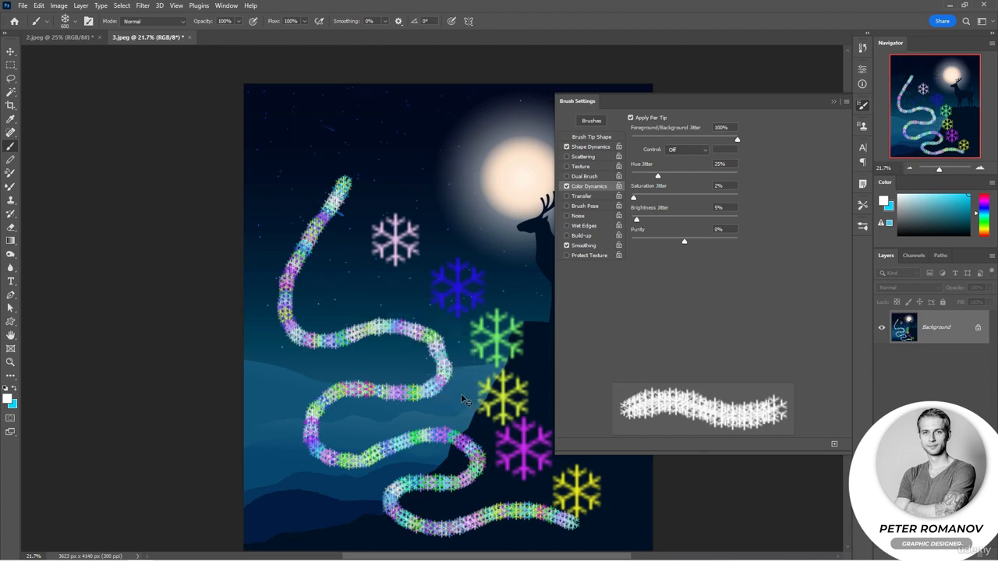
{"action": "key", "text": "ctrl+z"}
{"action": "key", "text": "ctrl+z"}
{"action": "key", "text": "ctrl+z"}
{"action": "key", "text": "ctrl+z"}
{"action": "key", "text": "ctrl+z"}
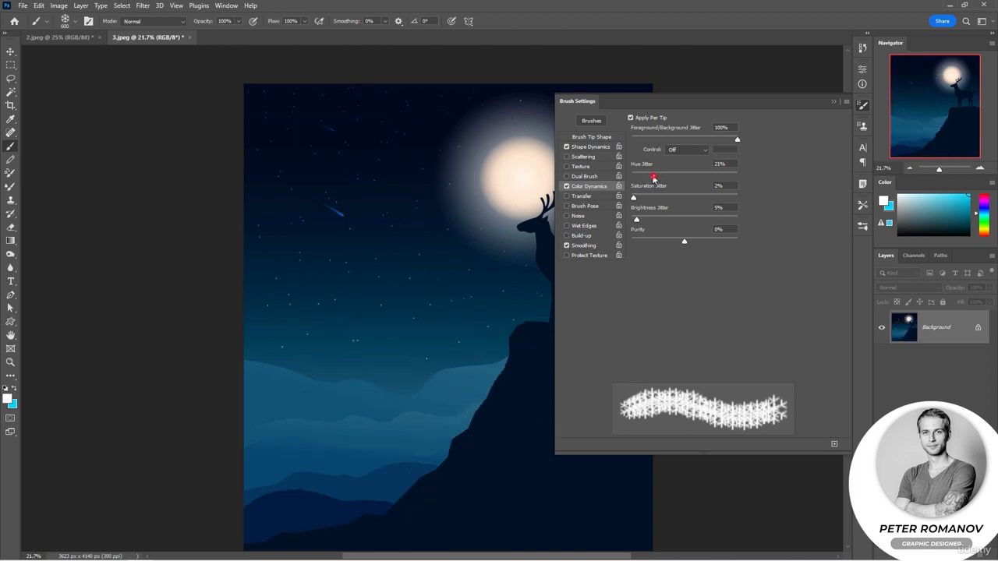
Set Hue Jitter to 0% and Saturation Jitter to 61%, and paint one diagonal and one hooked snowflake stroke
{"action": "left_click_drag", "start_coordinate": [653, 178], "coordinate": [623, 175]}
{"action": "left_click_drag", "start_coordinate": [671, 198], "coordinate": [682, 198]}
{"action": "mouse_move", "coordinate": [387, 168]}
{"action": "left_mouse_down"}
{"action": "mouse_move", "coordinate": [346, 250]}
{"action": "mouse_move", "coordinate": [284, 382]}
{"action": "left_mouse_up"}
{"action": "mouse_move", "coordinate": [472, 285]}
{"action": "left_mouse_down"}
{"action": "mouse_move", "coordinate": [429, 367]}
{"action": "mouse_move", "coordinate": [467, 461]}
{"action": "mouse_move", "coordinate": [511, 394]}
{"action": "left_mouse_up"}
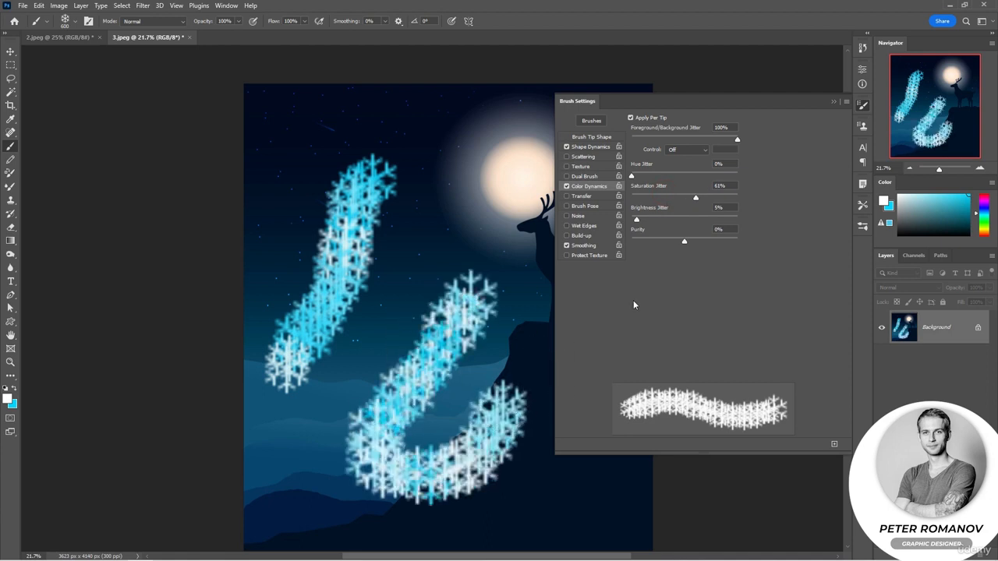
Undo the diagonal and hooked snowflake strokes and reduce Saturation Jitter to 2%
{"action": "key", "text": "ctrl+z"}
{"action": "key", "text": "ctrl+z"}
{"action": "left_click_drag", "start_coordinate": [669, 200], "coordinate": [645, 204]}
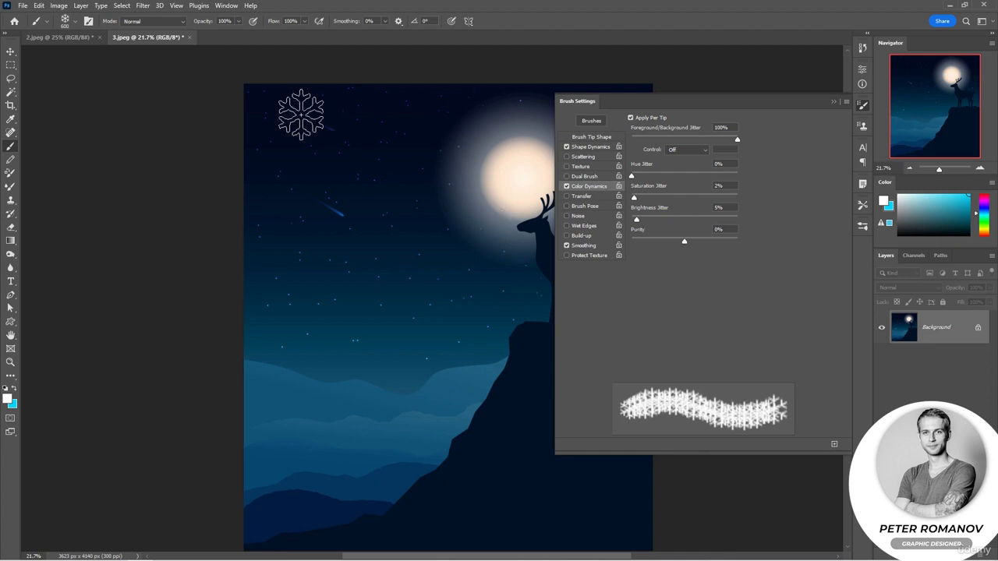
Paint a horizontal snowflake stroke across the sky and a winding one with Brightness Jitter at 83%, and undo both
{"action": "left_click_drag", "start_coordinate": [281, 126], "coordinate": [456, 129]}
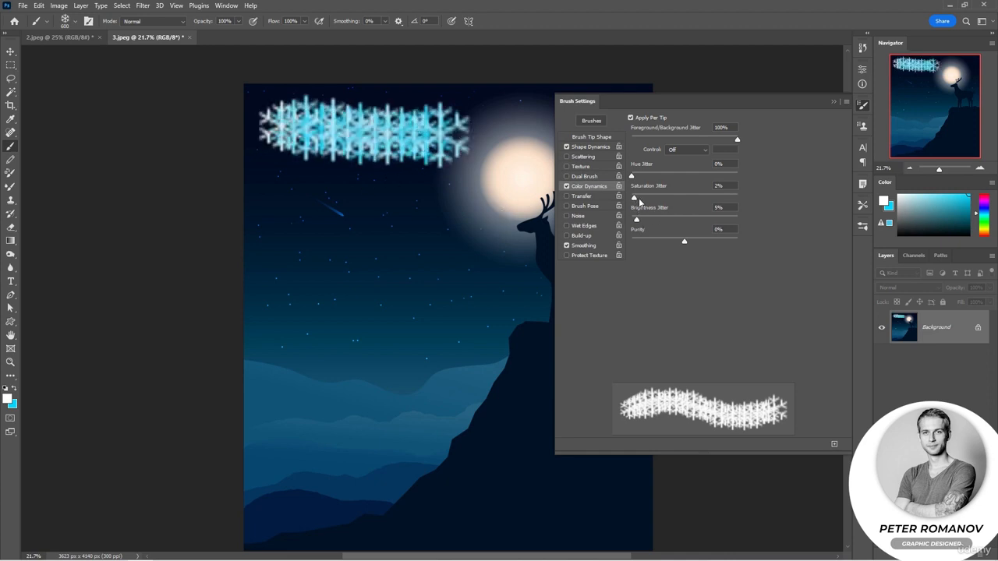
{"action": "mouse_move", "coordinate": [637, 222]}
{"action": "left_mouse_down"}
{"action": "mouse_move", "coordinate": [743, 228]}
{"action": "mouse_move", "coordinate": [719, 220]}
{"action": "left_mouse_up"}
{"action": "mouse_move", "coordinate": [360, 216]}
{"action": "left_mouse_down"}
{"action": "mouse_move", "coordinate": [484, 254]}
{"action": "mouse_move", "coordinate": [408, 329]}
{"action": "mouse_move", "coordinate": [314, 370]}
{"action": "mouse_move", "coordinate": [417, 412]}
{"action": "mouse_move", "coordinate": [501, 431]}
{"action": "mouse_move", "coordinate": [413, 483]}
{"action": "mouse_move", "coordinate": [291, 485]}
{"action": "mouse_move", "coordinate": [449, 527]}
{"action": "mouse_move", "coordinate": [559, 523]}
{"action": "left_mouse_up"}
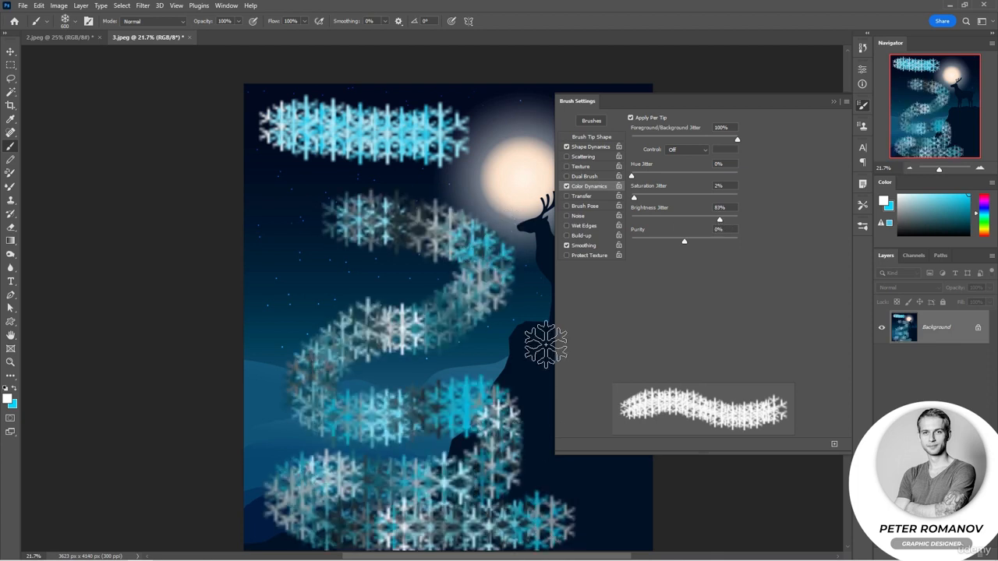
{"action": "key", "text": "ctrl+z"}
{"action": "key", "text": "ctrl+z"}
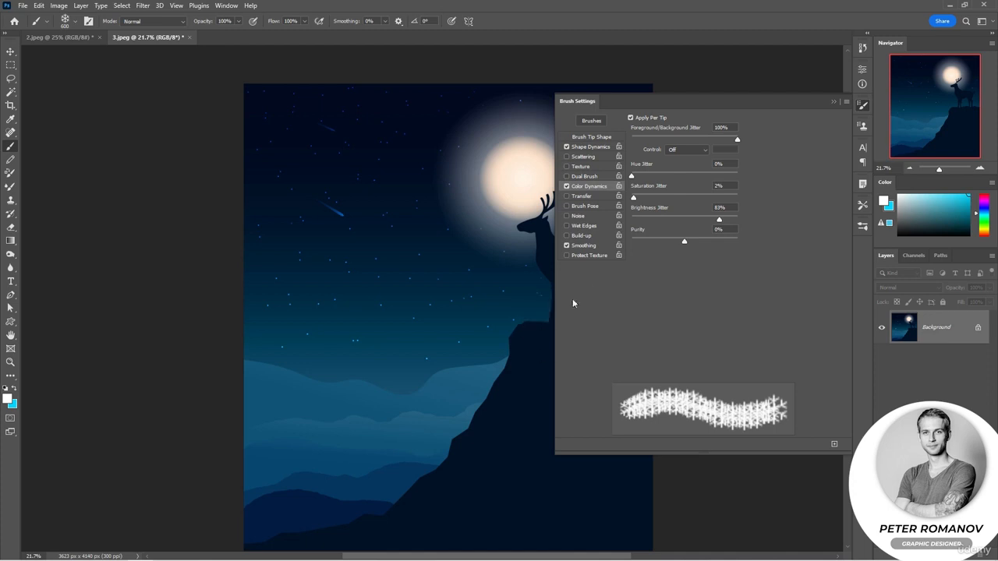
Raise Brightness Jitter to 100%, paint a test snowflake stroke in the sky, and undo it
{"action": "left_click_drag", "start_coordinate": [719, 219], "coordinate": [738, 219]}
{"action": "mouse_move", "coordinate": [425, 178]}
{"action": "left_mouse_down"}
{"action": "mouse_move", "coordinate": [346, 401]}
{"action": "mouse_move", "coordinate": [401, 512]}
{"action": "mouse_move", "coordinate": [306, 251]}
{"action": "left_mouse_up"}
{"action": "key", "text": "ctrl+z"}
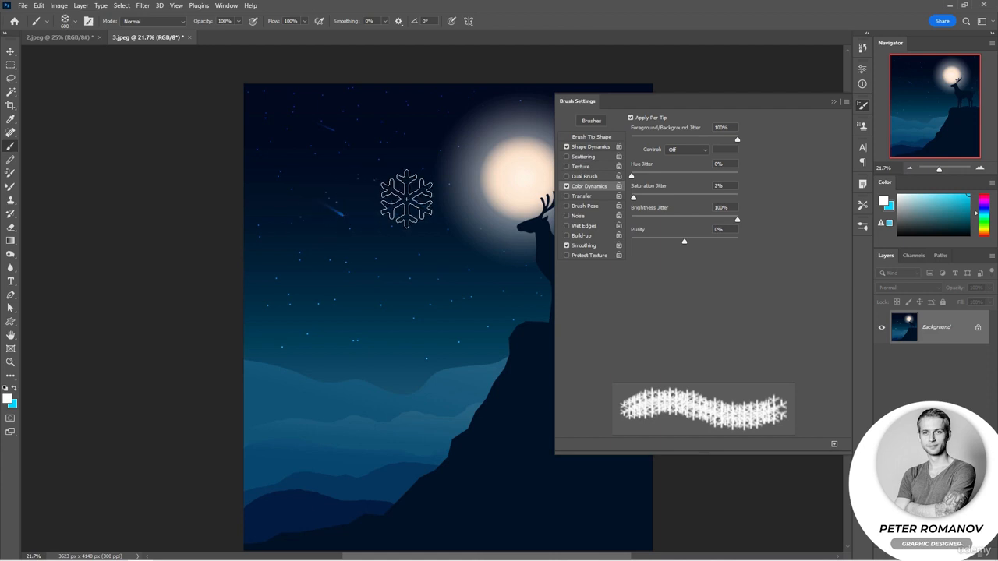
Set Brightness Jitter to 0% and paint a straight horizontal snowflake stroke across the upper sky
{"action": "left_click_drag", "start_coordinate": [737, 219], "coordinate": [632, 220]}
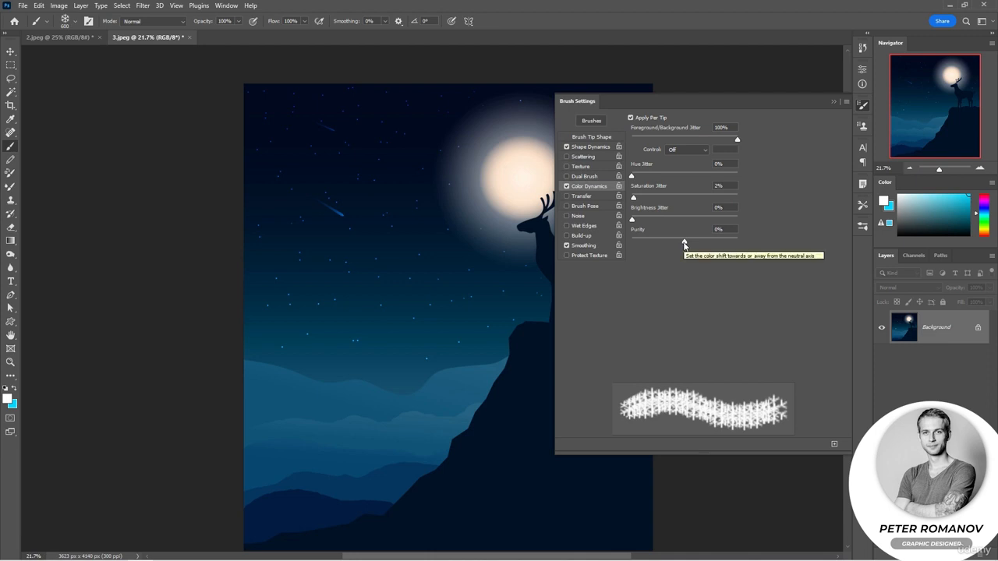
{"action": "left_click_drag", "start_coordinate": [275, 149], "coordinate": [520, 150]}
Set Purity to -100%, paint a long winding snowflake stroke below the horizontal one, and undo it
{"action": "left_click_drag", "start_coordinate": [684, 242], "coordinate": [632, 241]}
{"action": "mouse_move", "coordinate": [289, 229]}
{"action": "left_mouse_down"}
{"action": "mouse_move", "coordinate": [479, 319]}
{"action": "mouse_move", "coordinate": [340, 421]}
{"action": "left_mouse_up"}
{"action": "left_click_drag", "start_coordinate": [417, 419], "coordinate": [546, 436]}
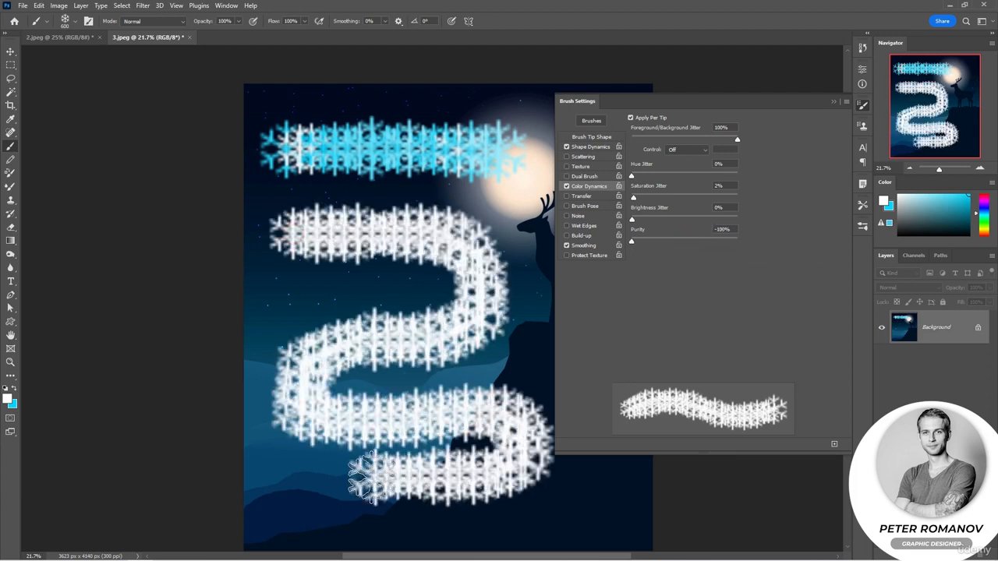
{"action": "key", "text": "ctrl+z"}
Set Purity to +100%, paint two overlapping winding snowflake strokes below the horizontal one, and undo them
{"action": "left_click_drag", "start_coordinate": [632, 241], "coordinate": [737, 241]}
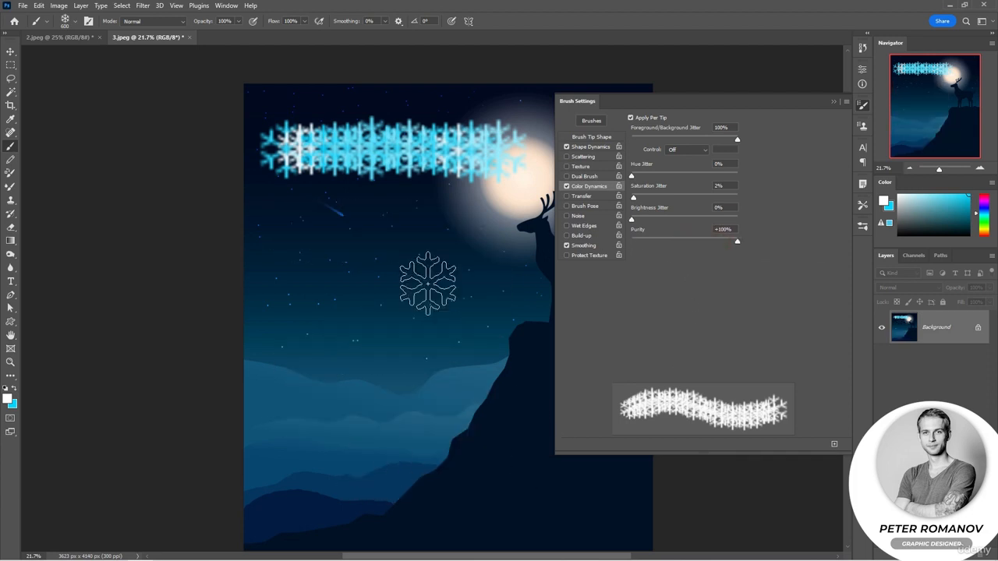
{"action": "mouse_move", "coordinate": [448, 242]}
{"action": "left_mouse_down"}
{"action": "mouse_move", "coordinate": [374, 397]}
{"action": "mouse_move", "coordinate": [322, 473]}
{"action": "mouse_move", "coordinate": [546, 488]}
{"action": "left_mouse_up"}
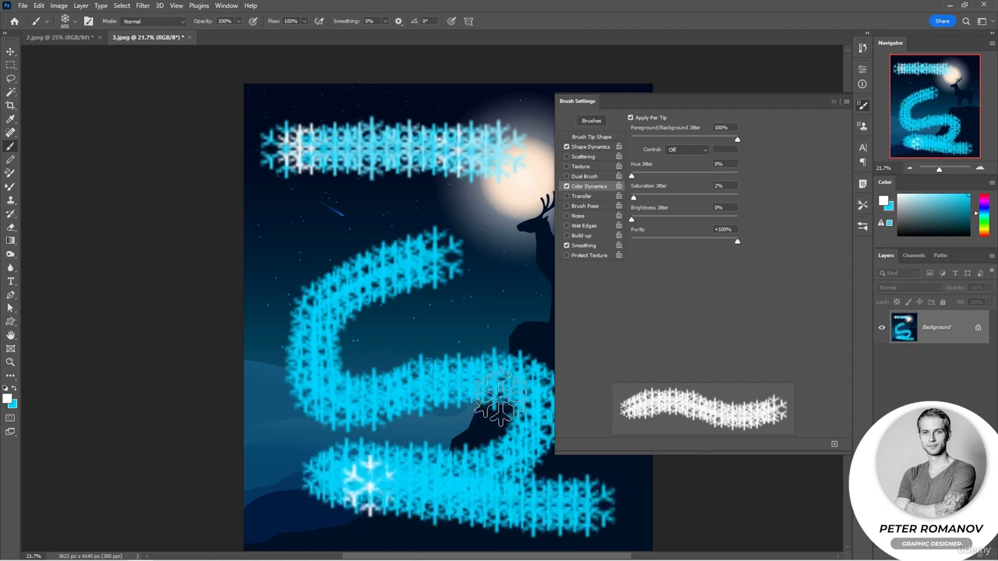
{"action": "mouse_move", "coordinate": [499, 397]}
{"action": "left_mouse_down"}
{"action": "mouse_move", "coordinate": [463, 289]}
{"action": "mouse_move", "coordinate": [507, 323]}
{"action": "mouse_move", "coordinate": [487, 413]}
{"action": "mouse_move", "coordinate": [418, 490]}
{"action": "left_mouse_up"}
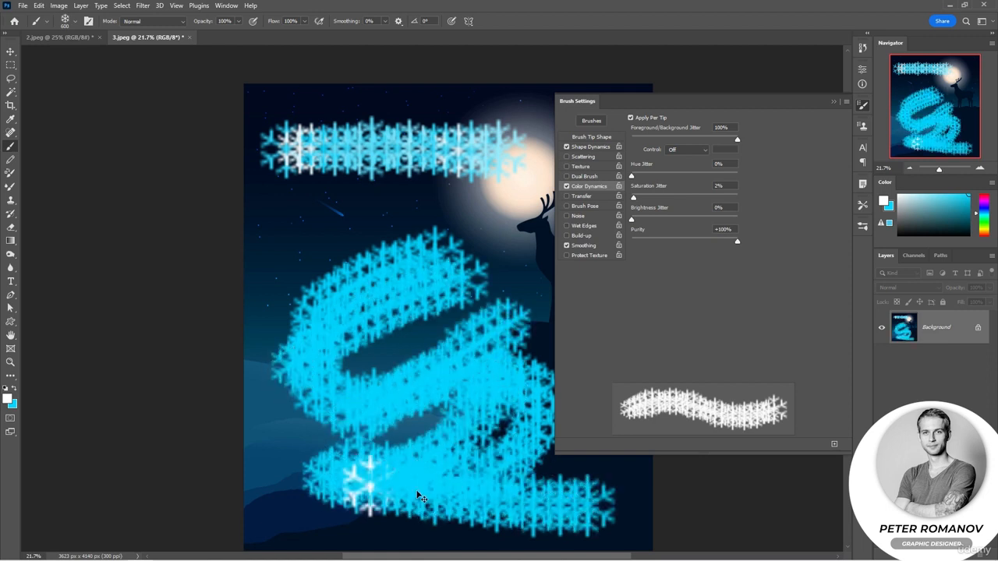
{"action": "key", "text": "ctrl+z"}
{"action": "key", "text": "ctrl+z"}
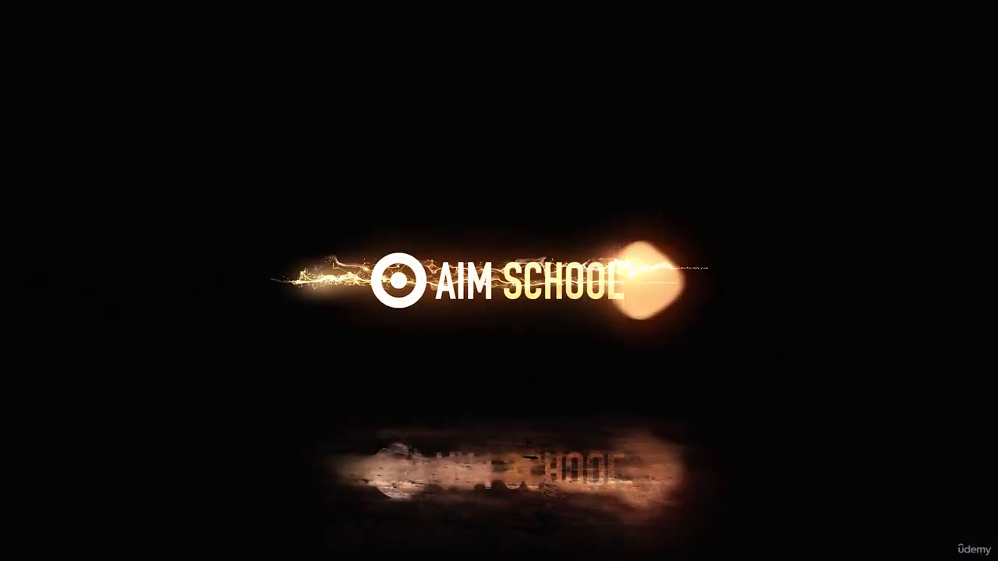